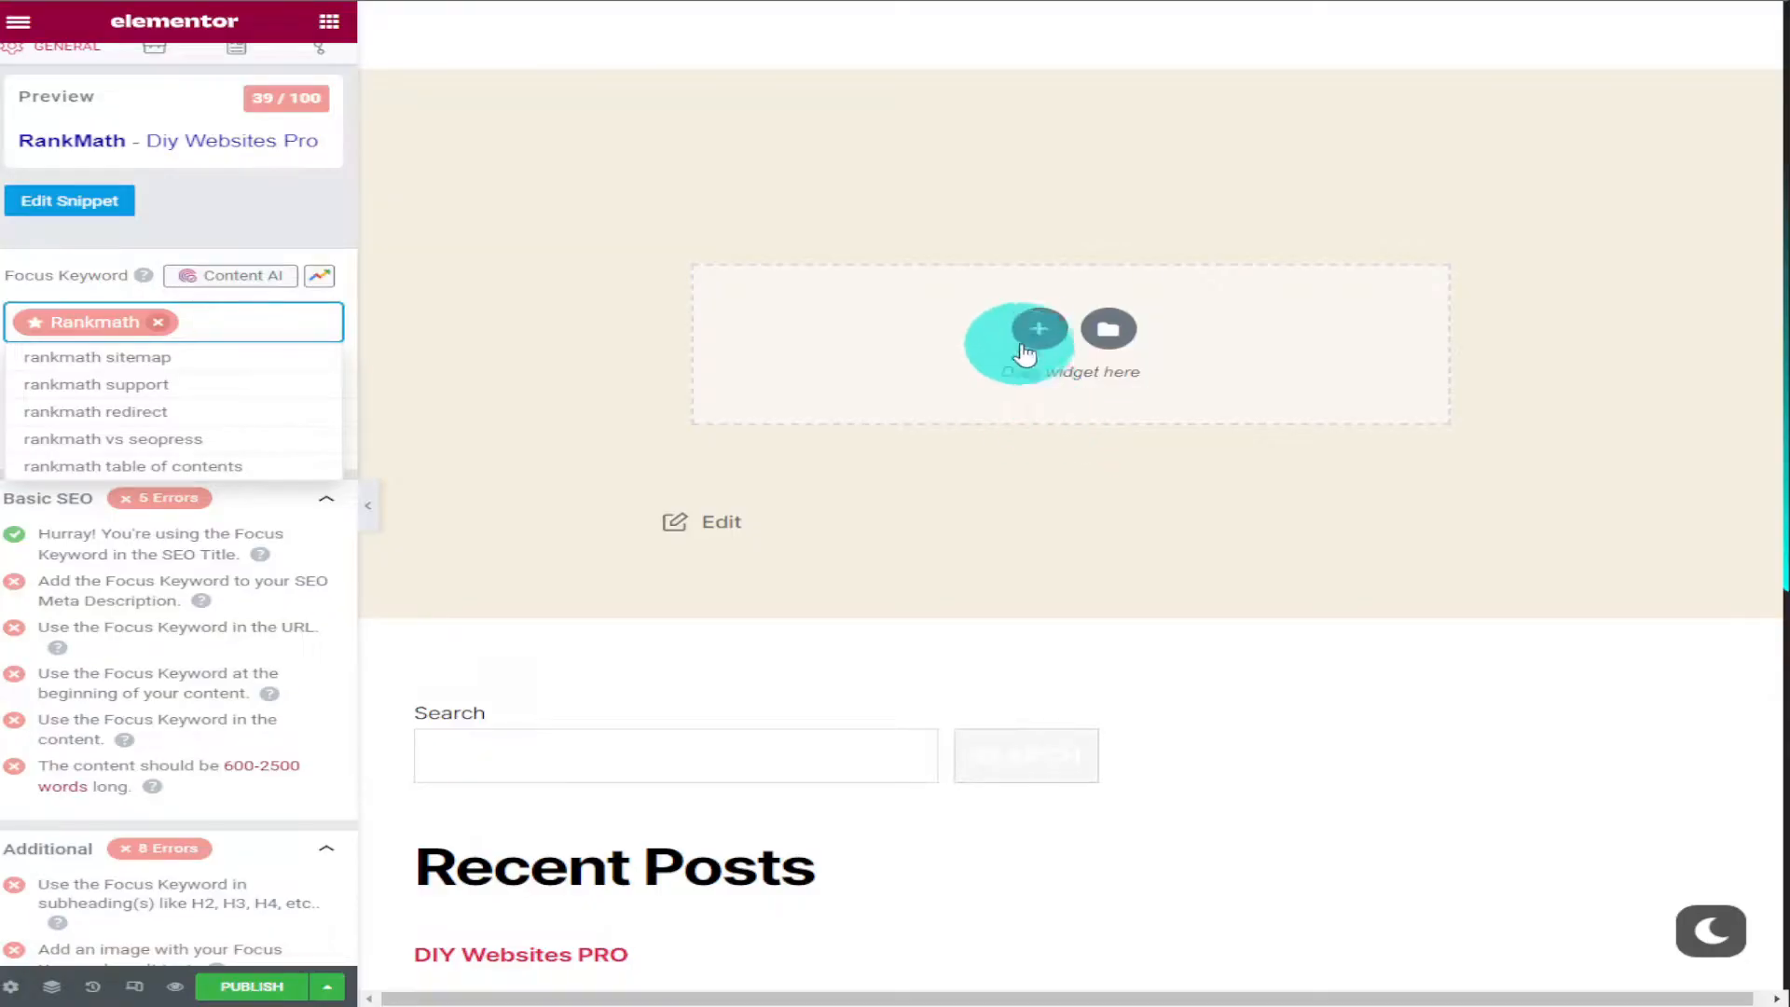
Step: Add a new single-column section to the page and place a widget in it
left_click(1037, 331)
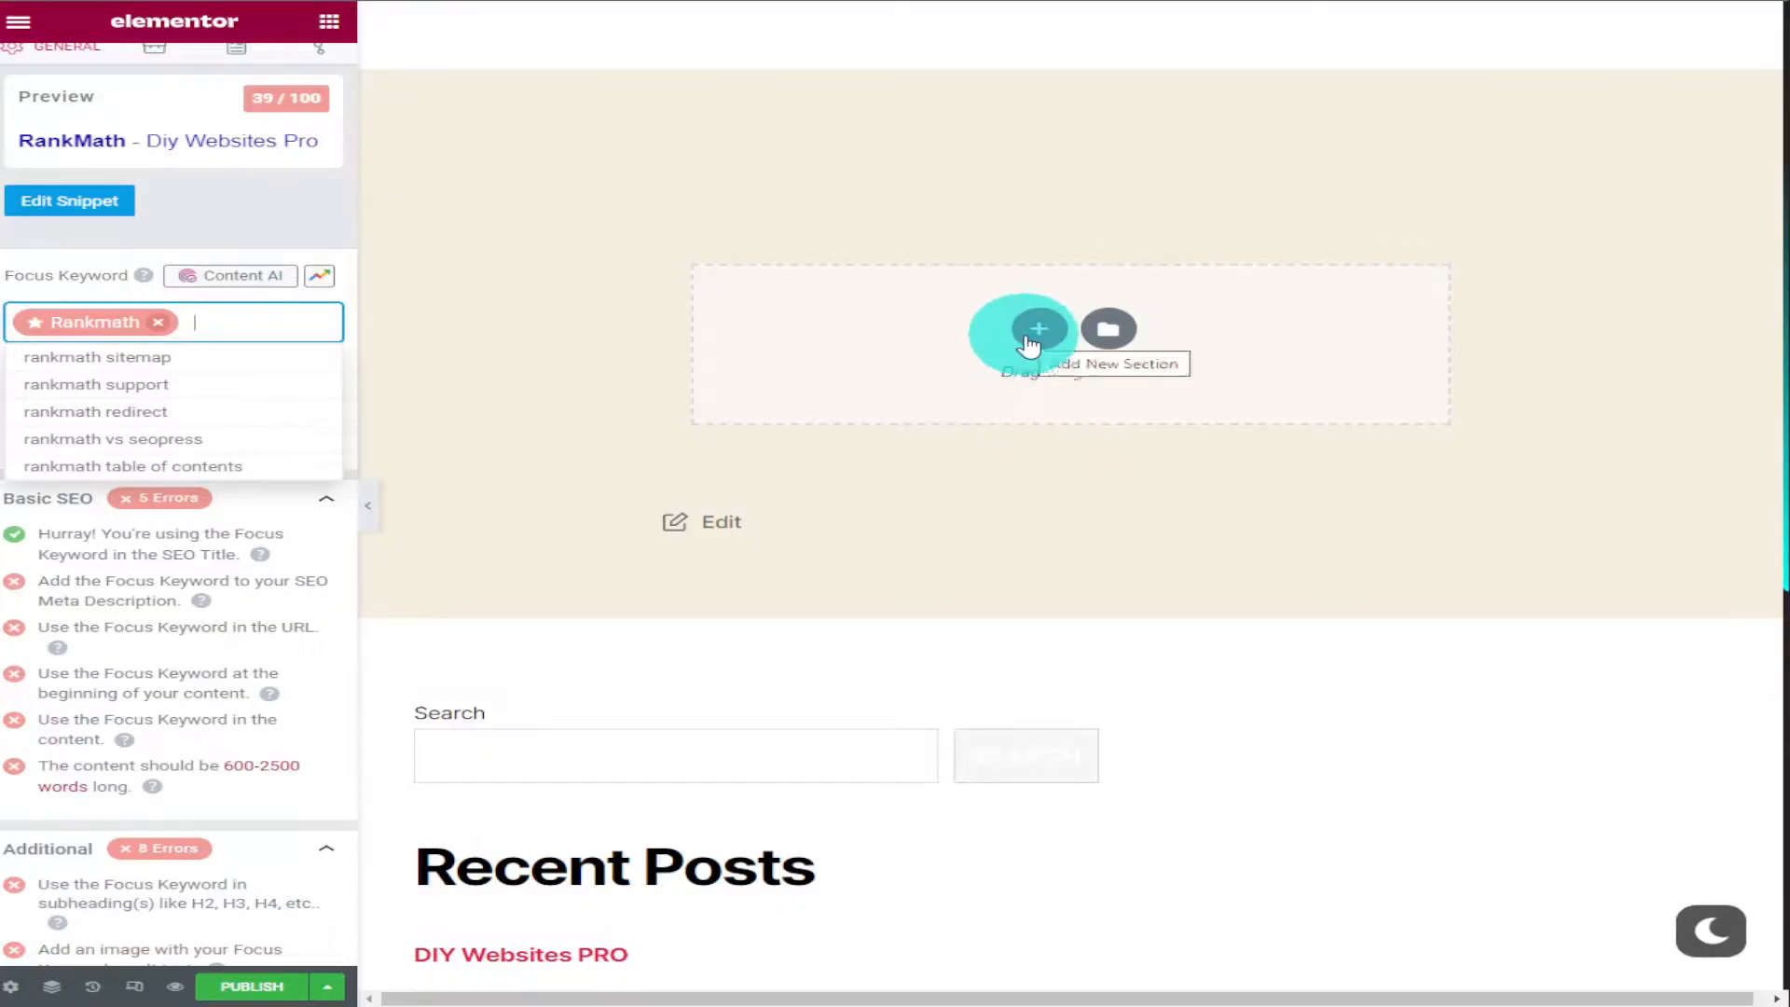
left_click(796, 382)
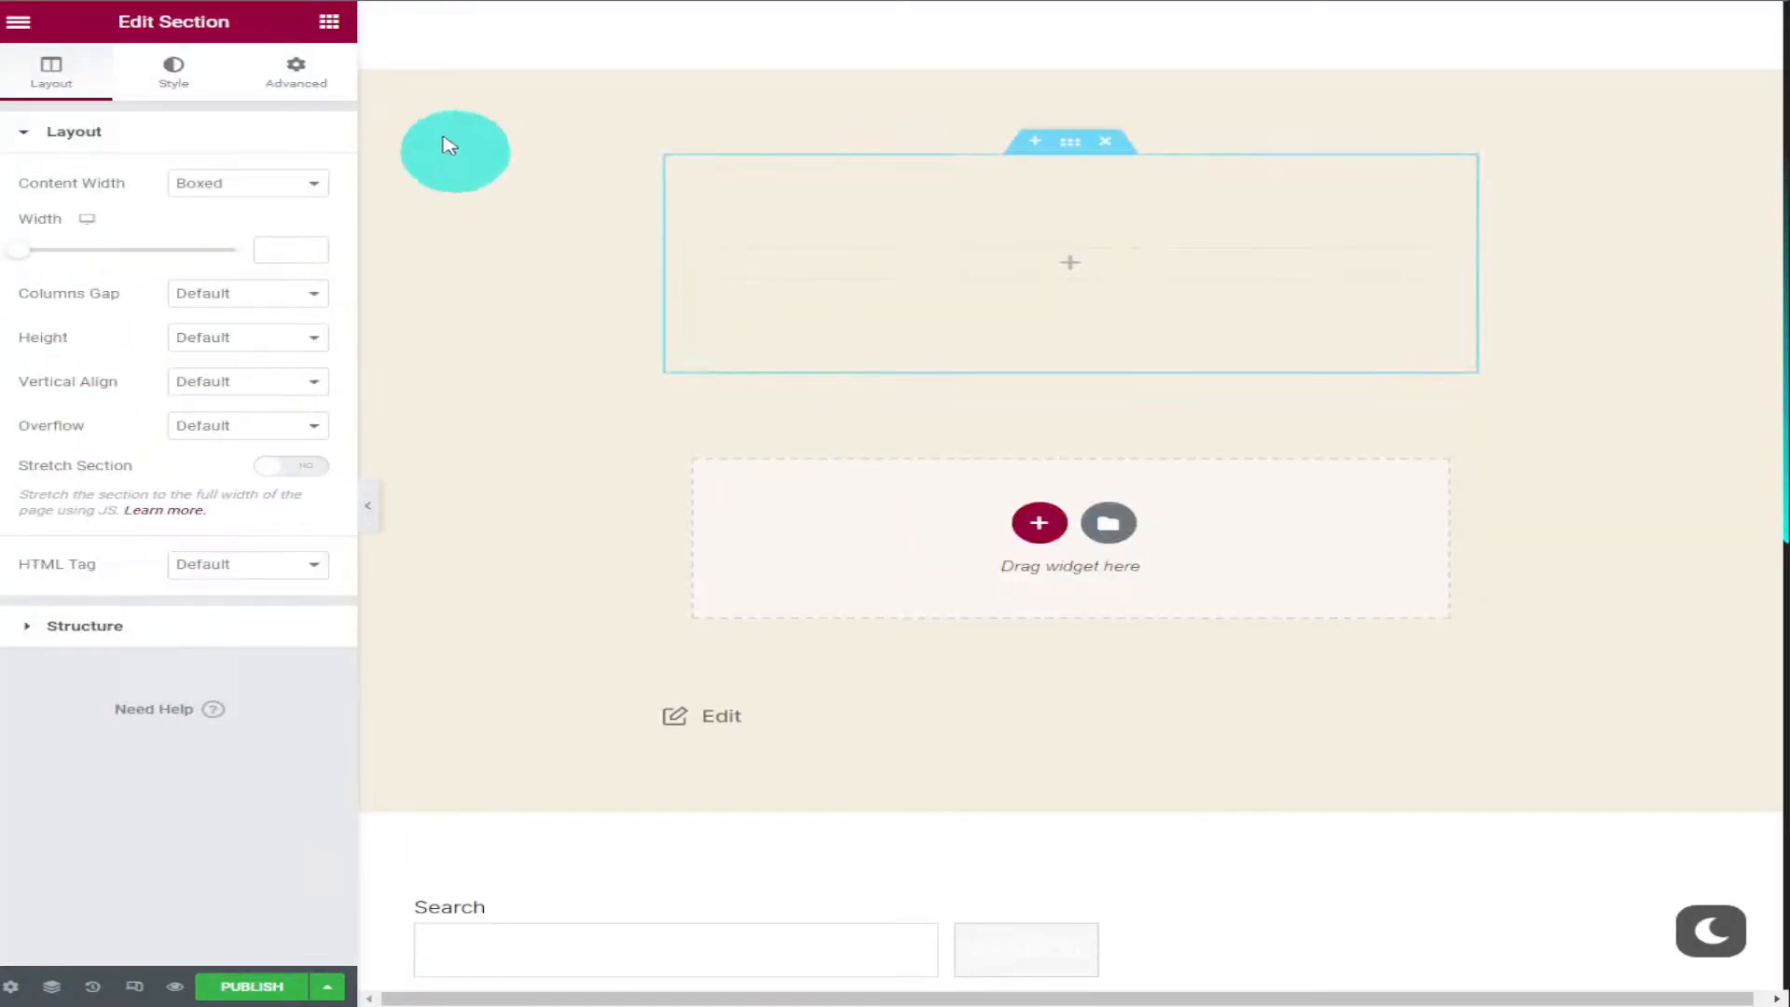
left_click(329, 20)
left_click_drag(233, 356, 904, 262)
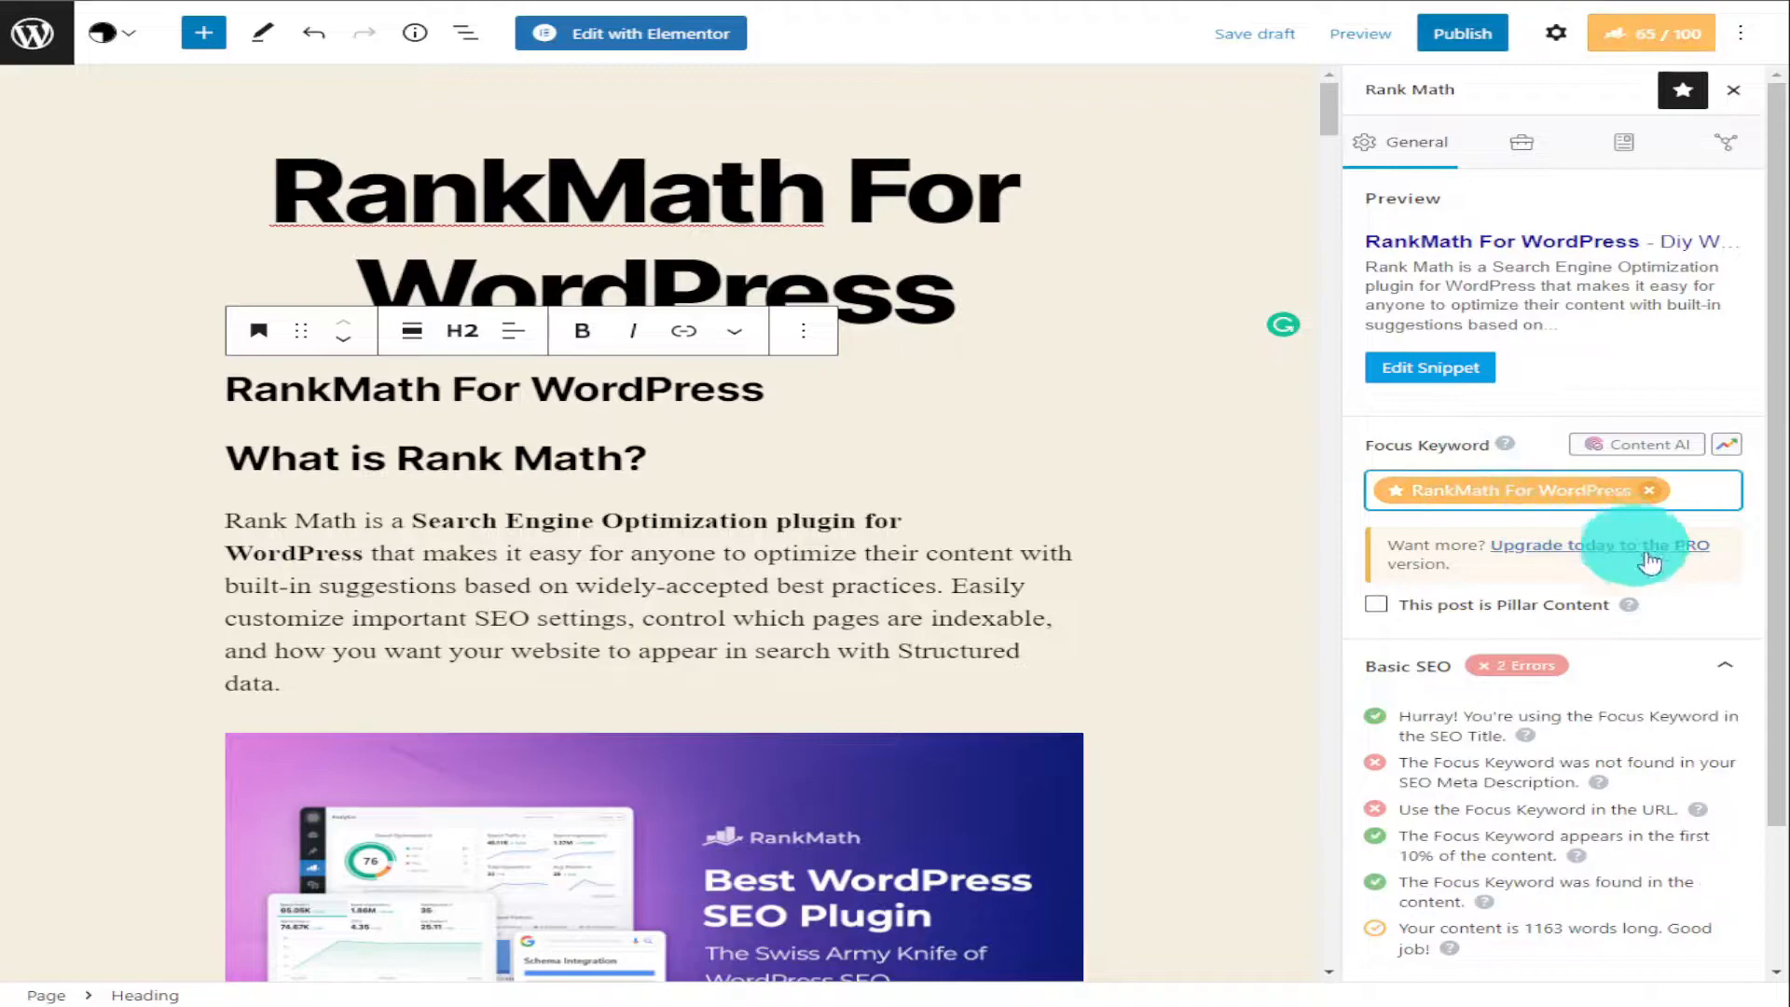
scroll(1686, 572, "down", 2)
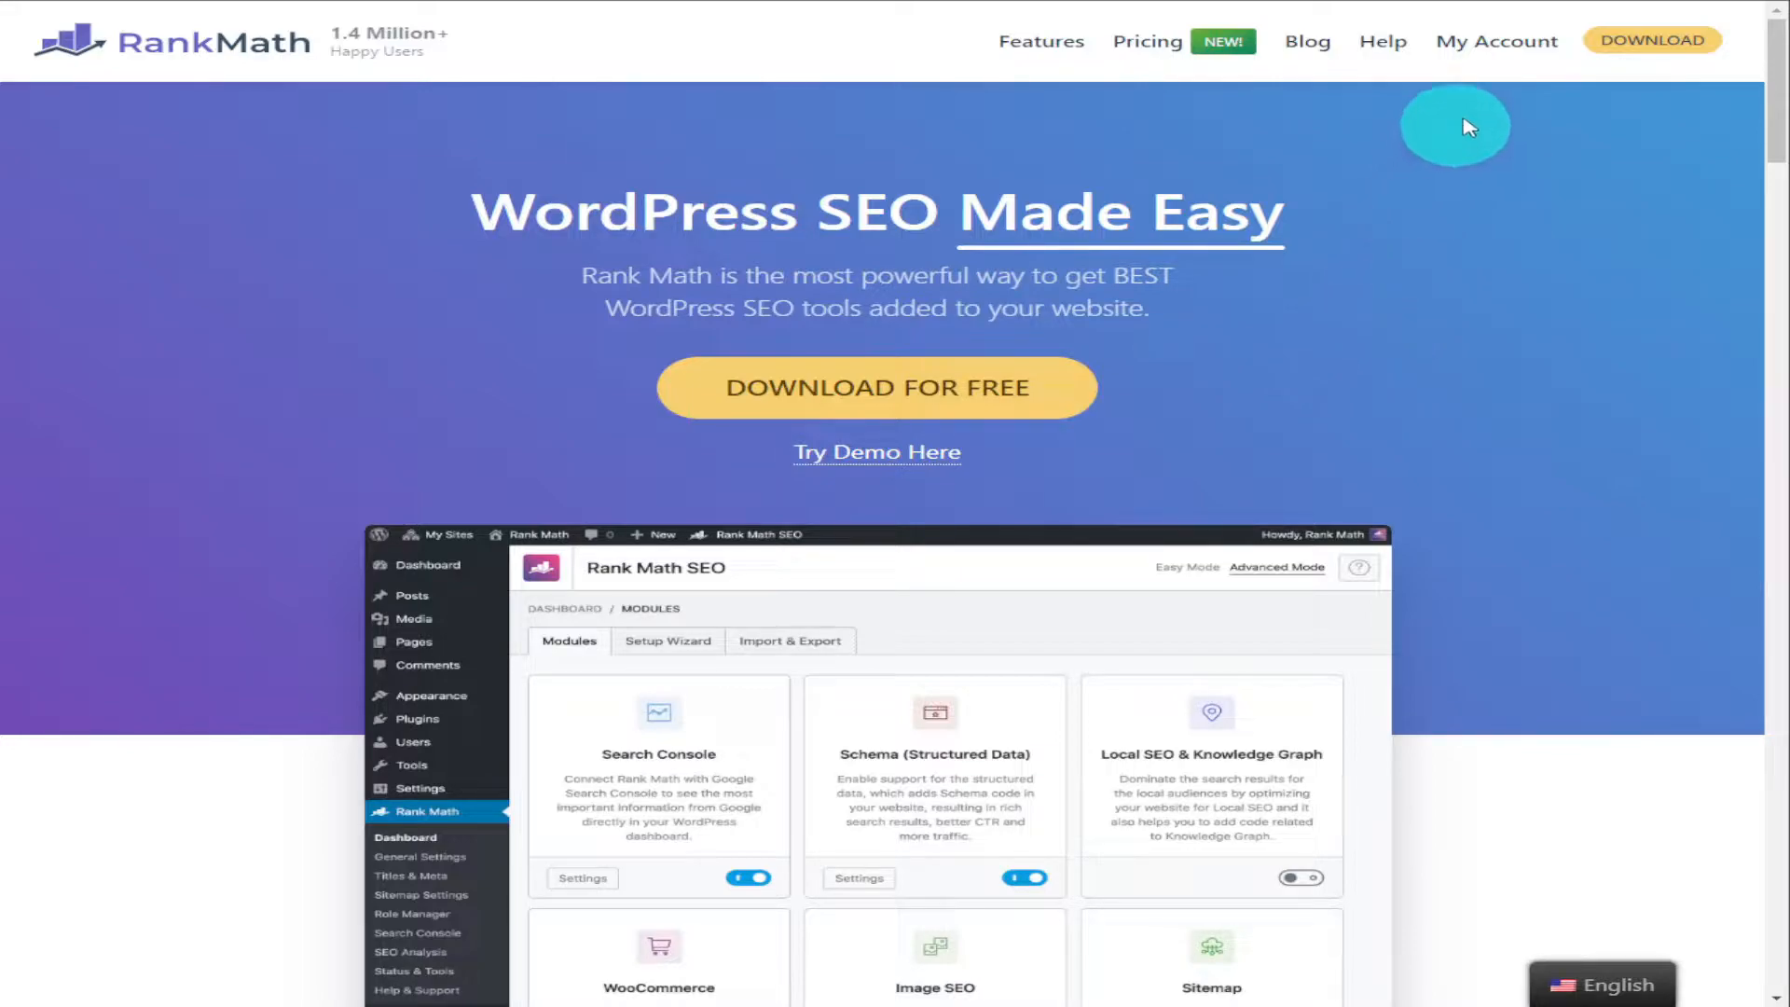
Step: Register a new Rank Math account from the website, filling in the account holder's name and e-mail address
left_click(1495, 44)
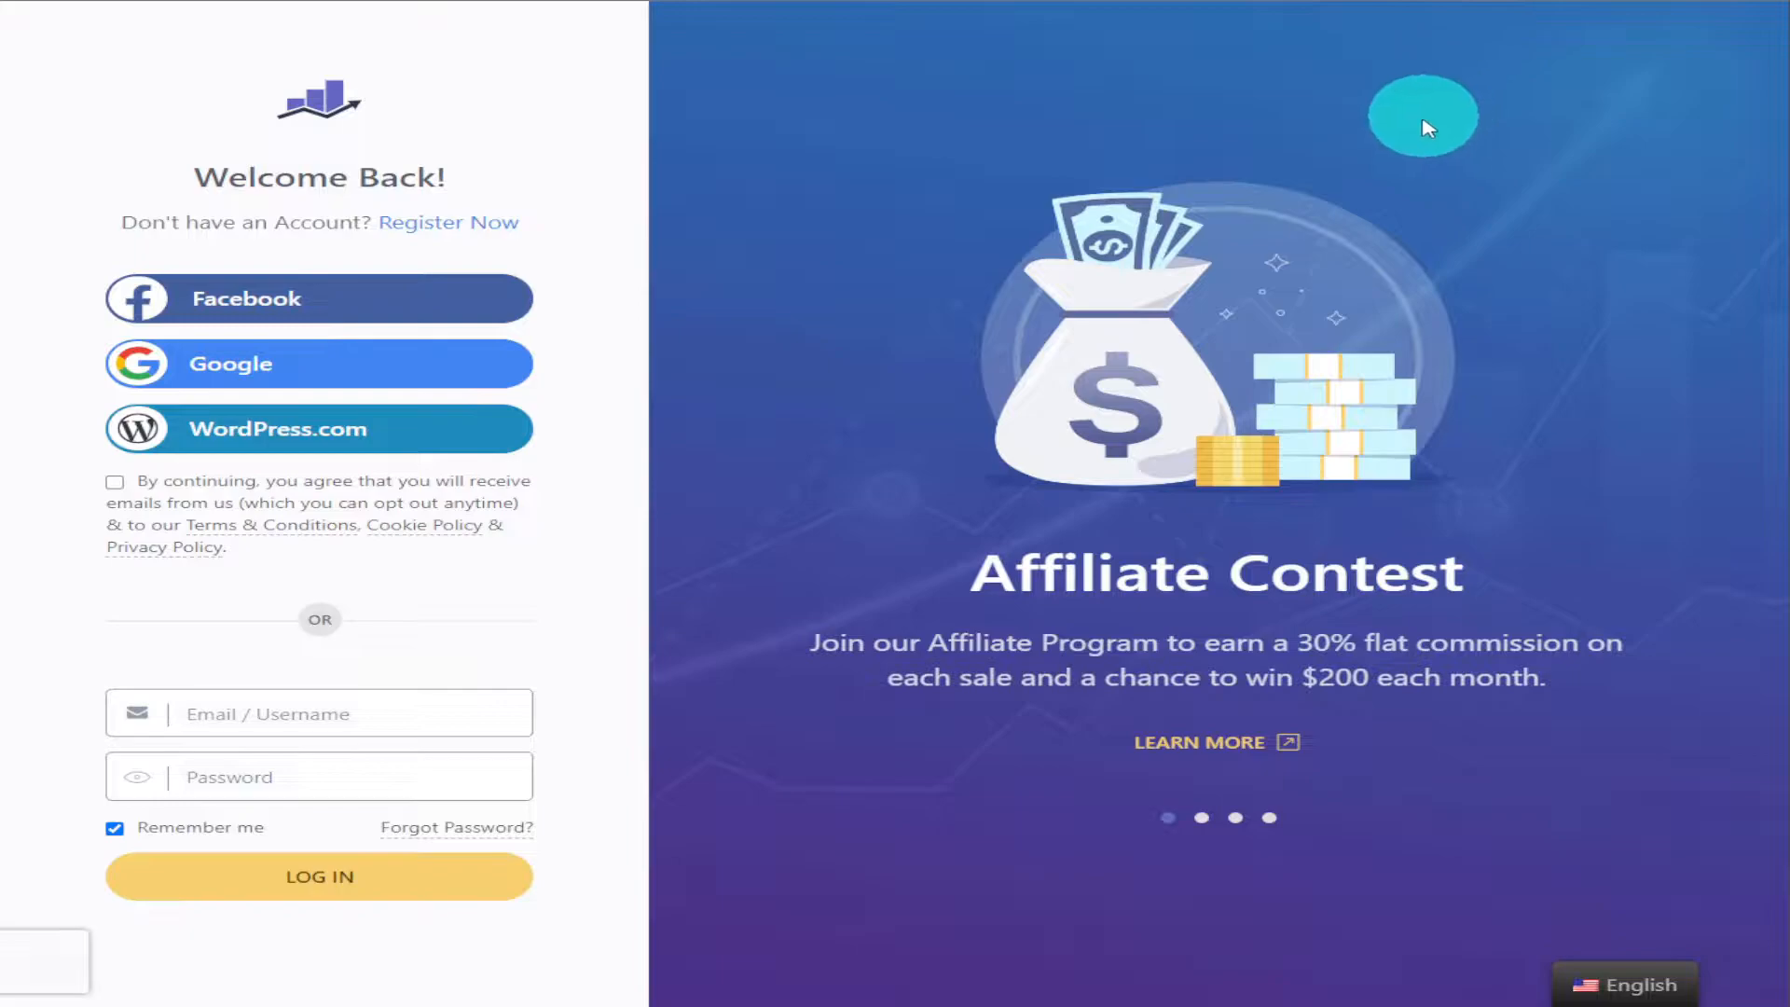
left_click(500, 223)
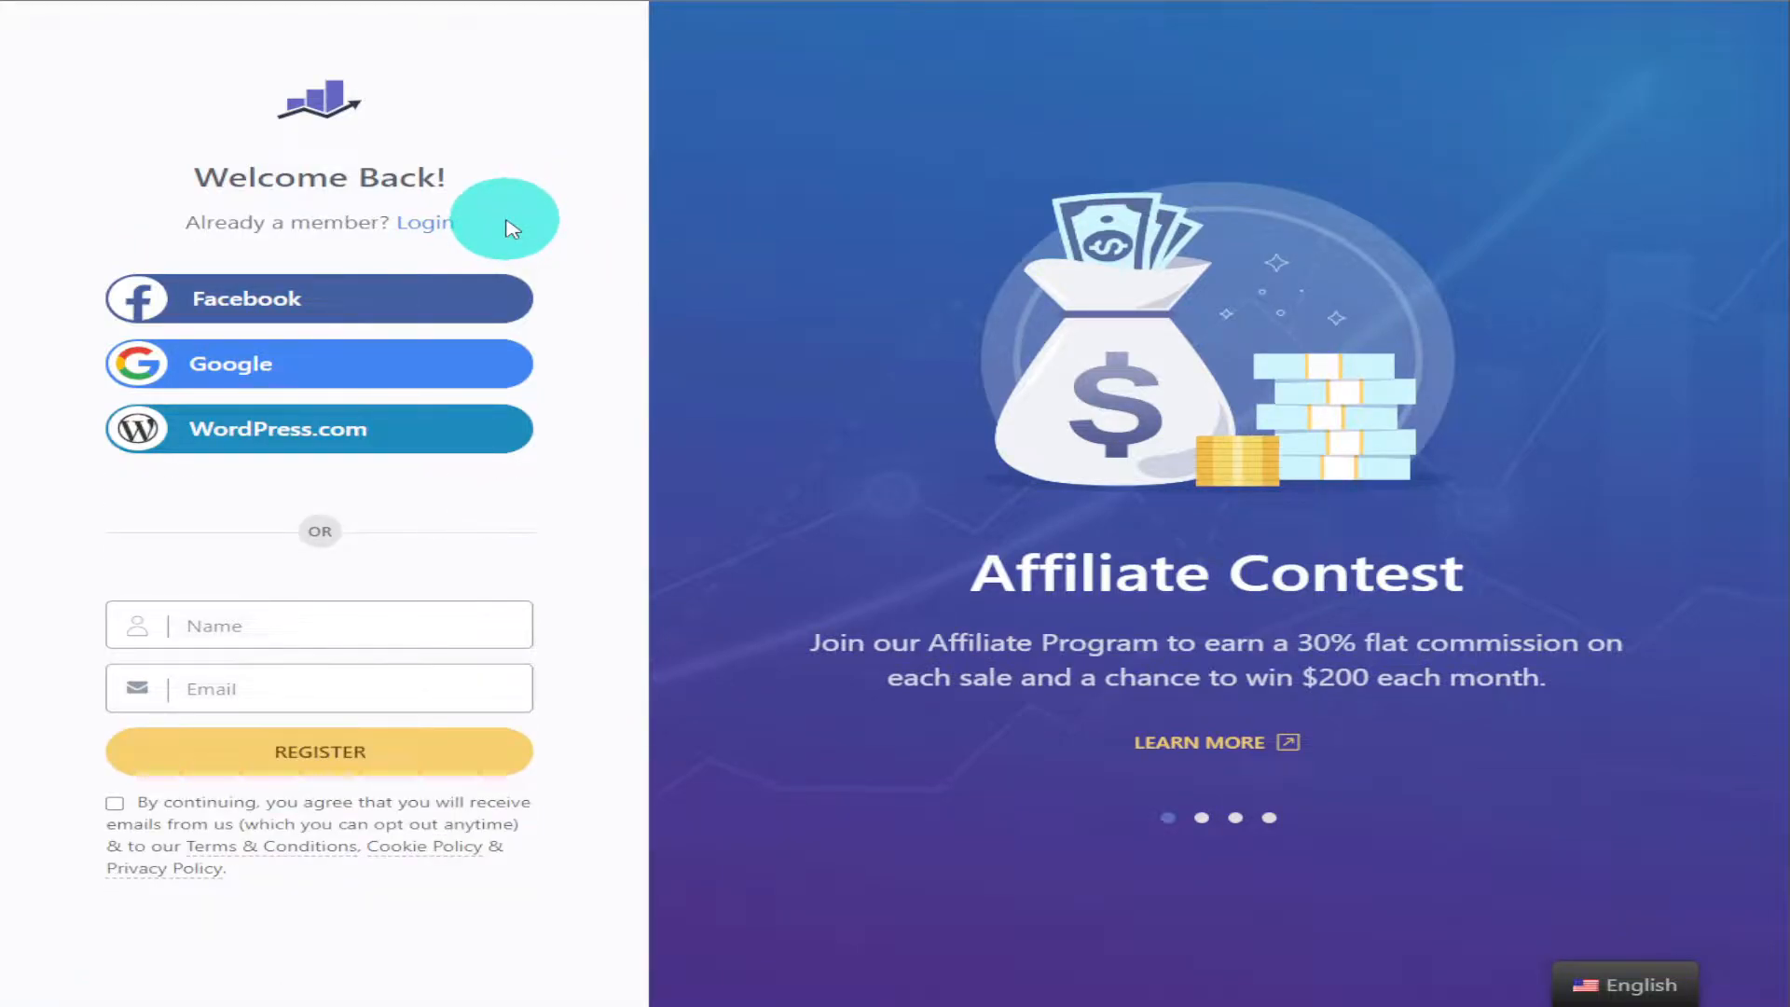
left_click(354, 626)
left_click(335, 690)
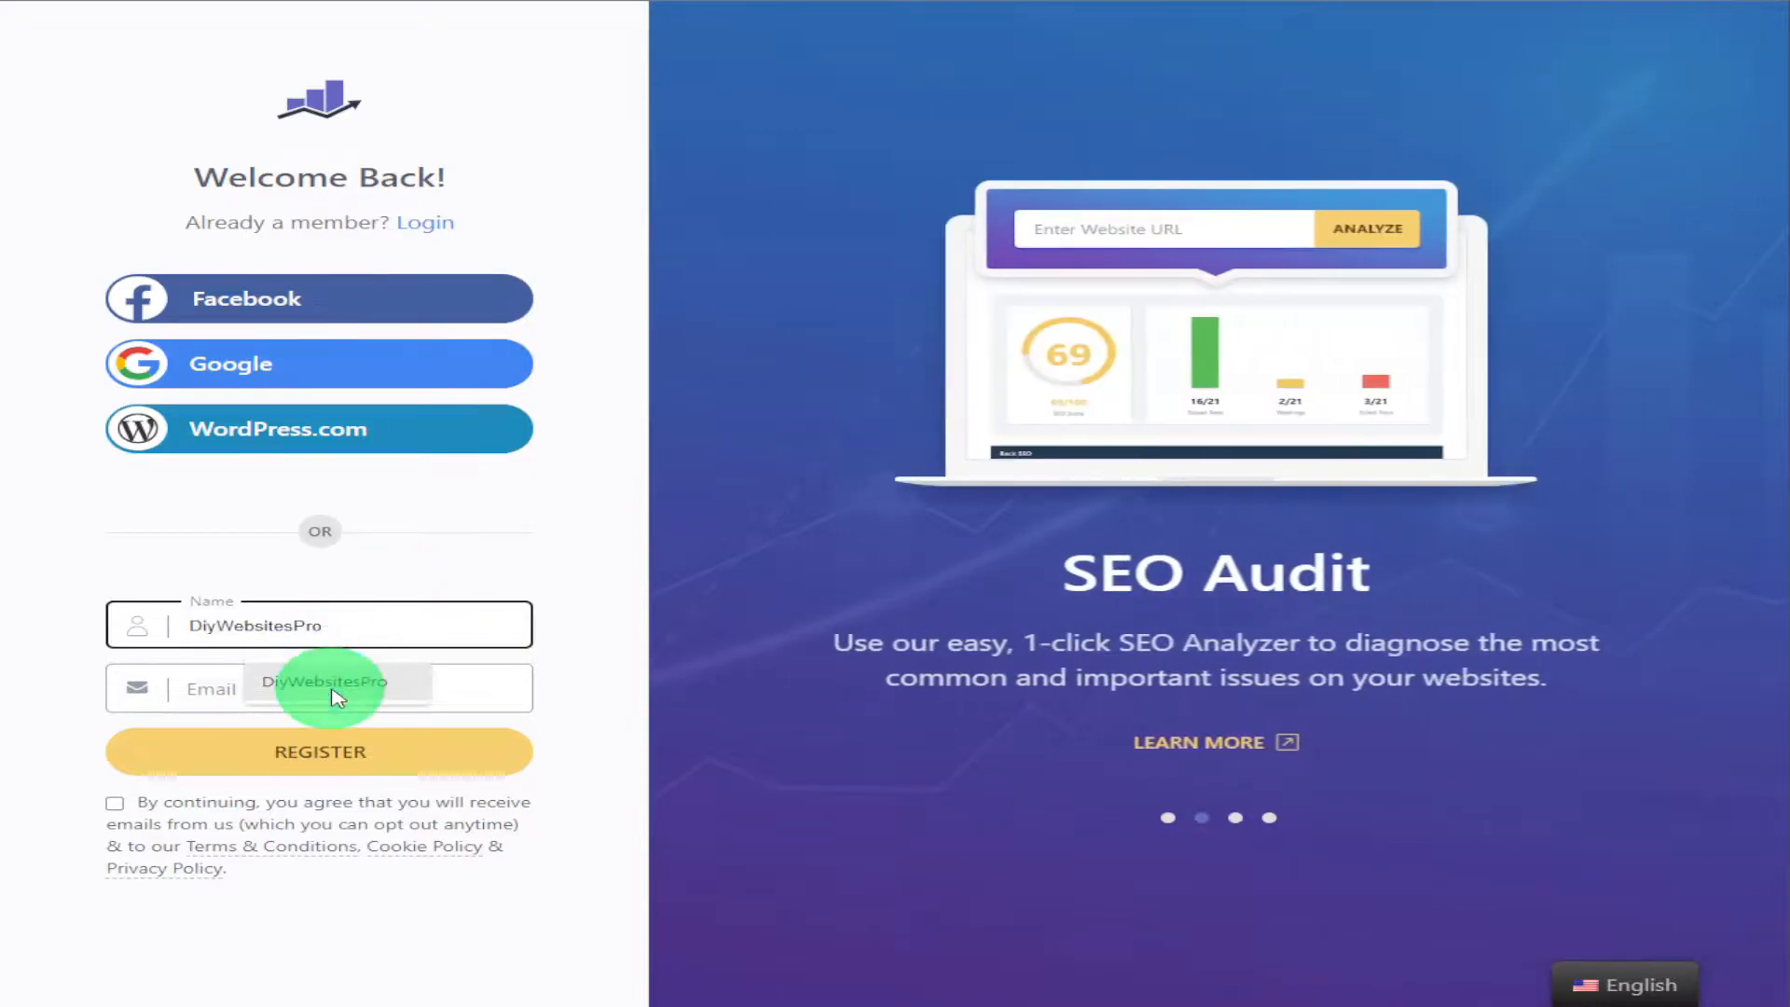
left_click(332, 686)
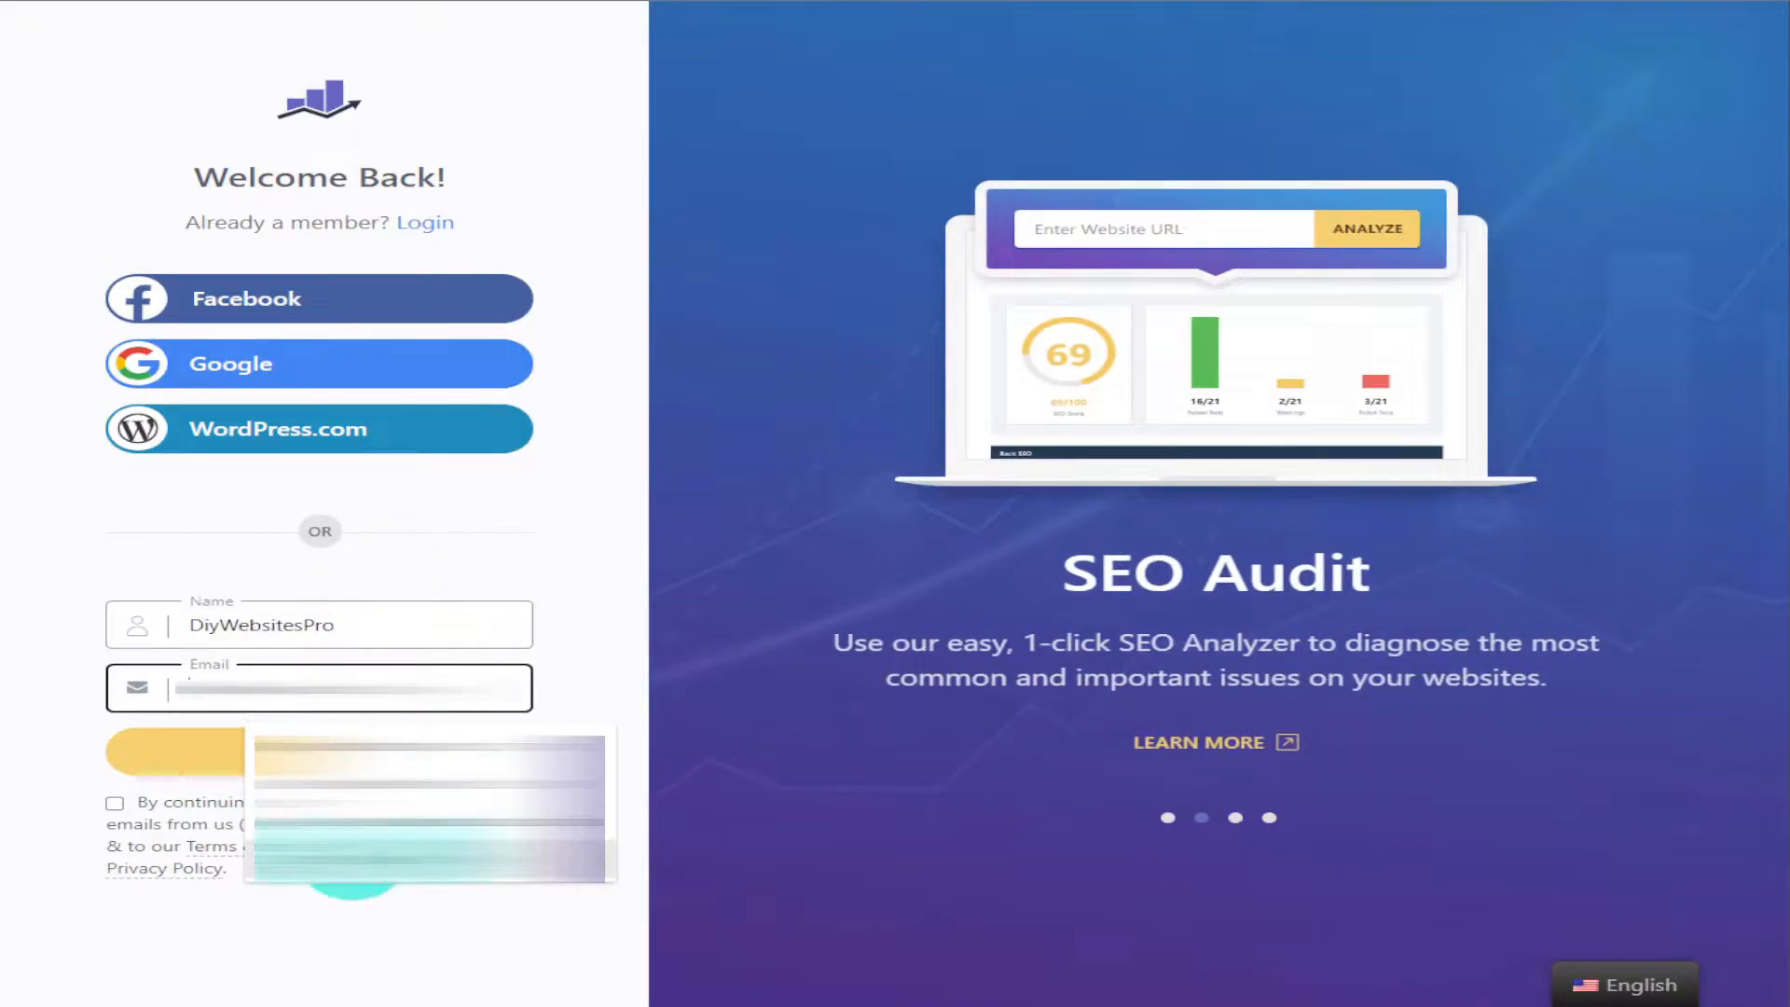
left_click(345, 872)
left_click(241, 825)
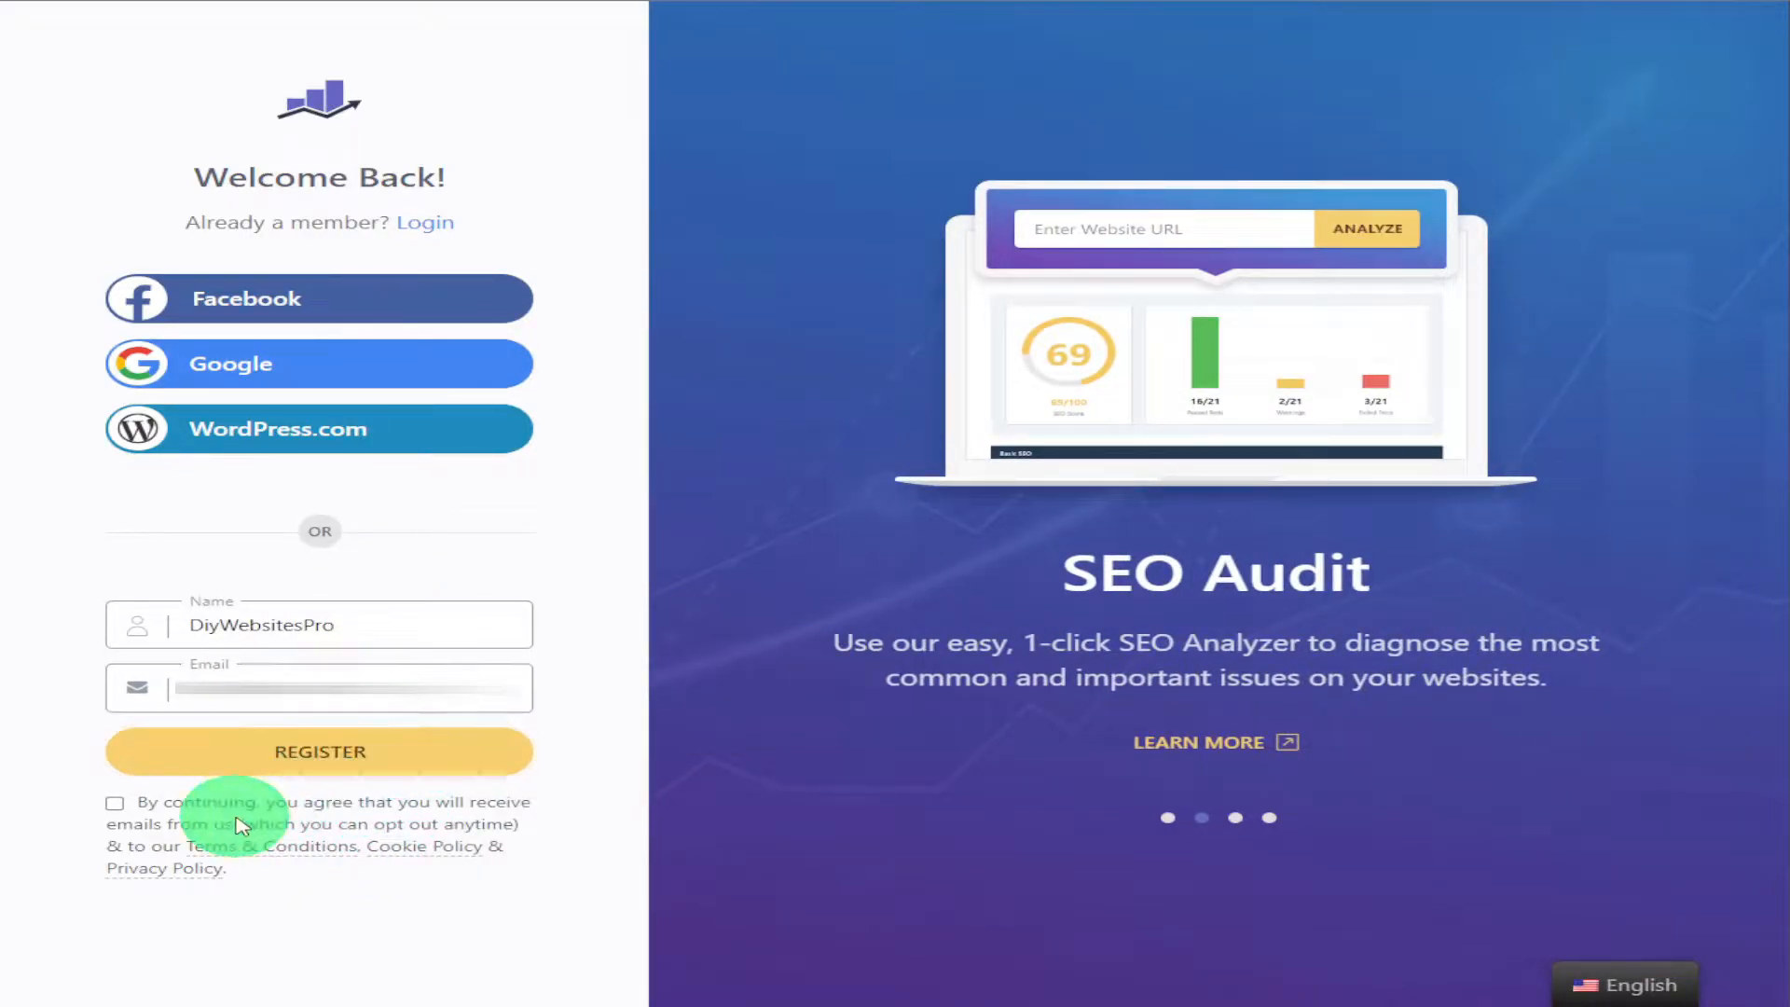
left_click(298, 751)
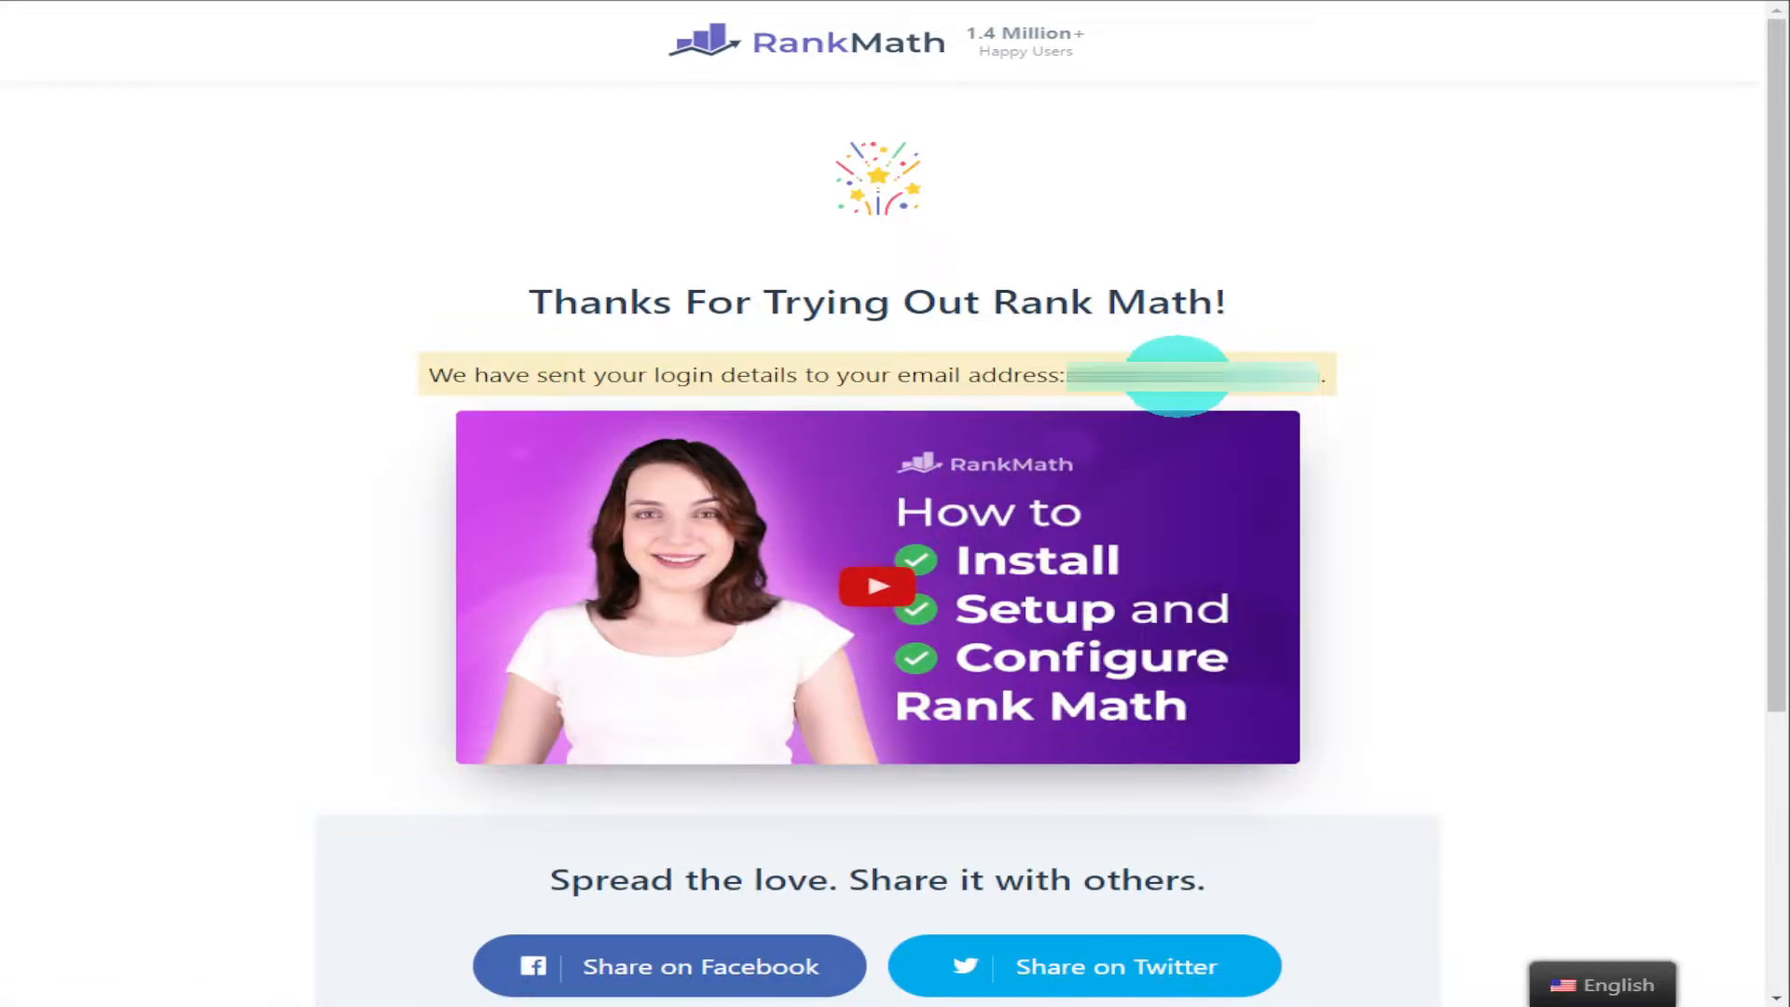
Step: Open the Rank Math account area and examine its Websites, Subscriptions, Invoices, Payment Methods, Account details, Support Tickets and Communication pages
left_click(818, 56)
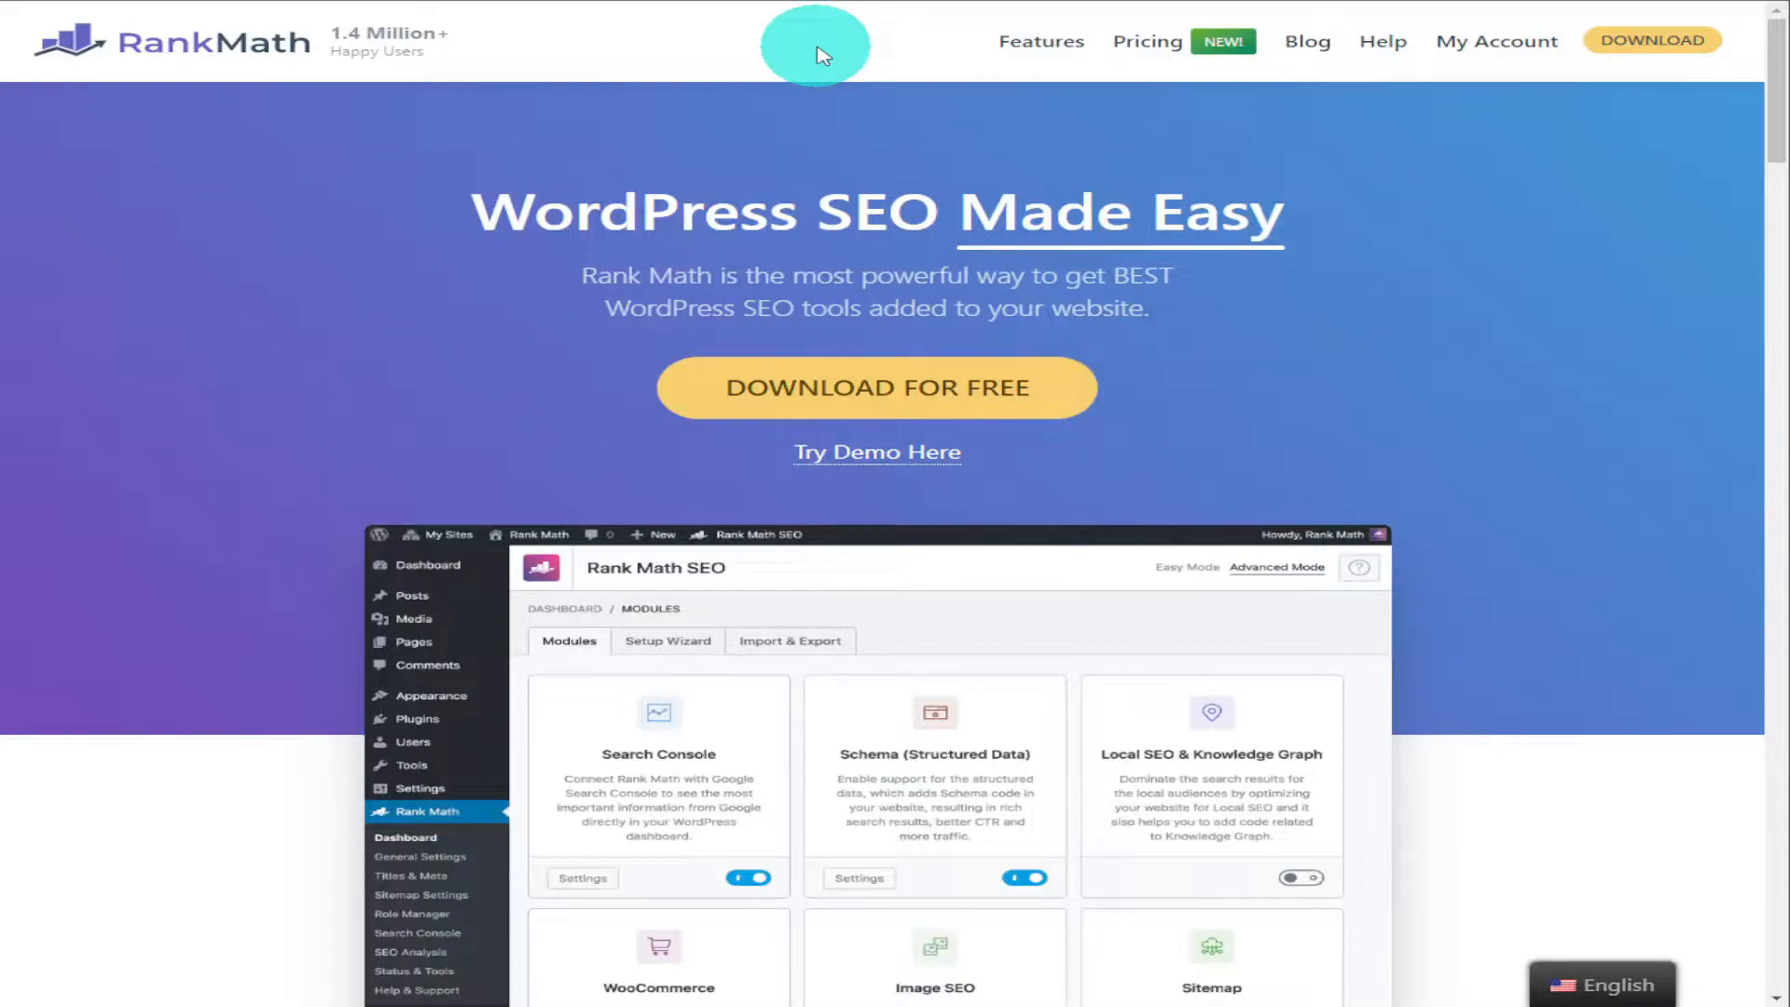
left_click(1462, 47)
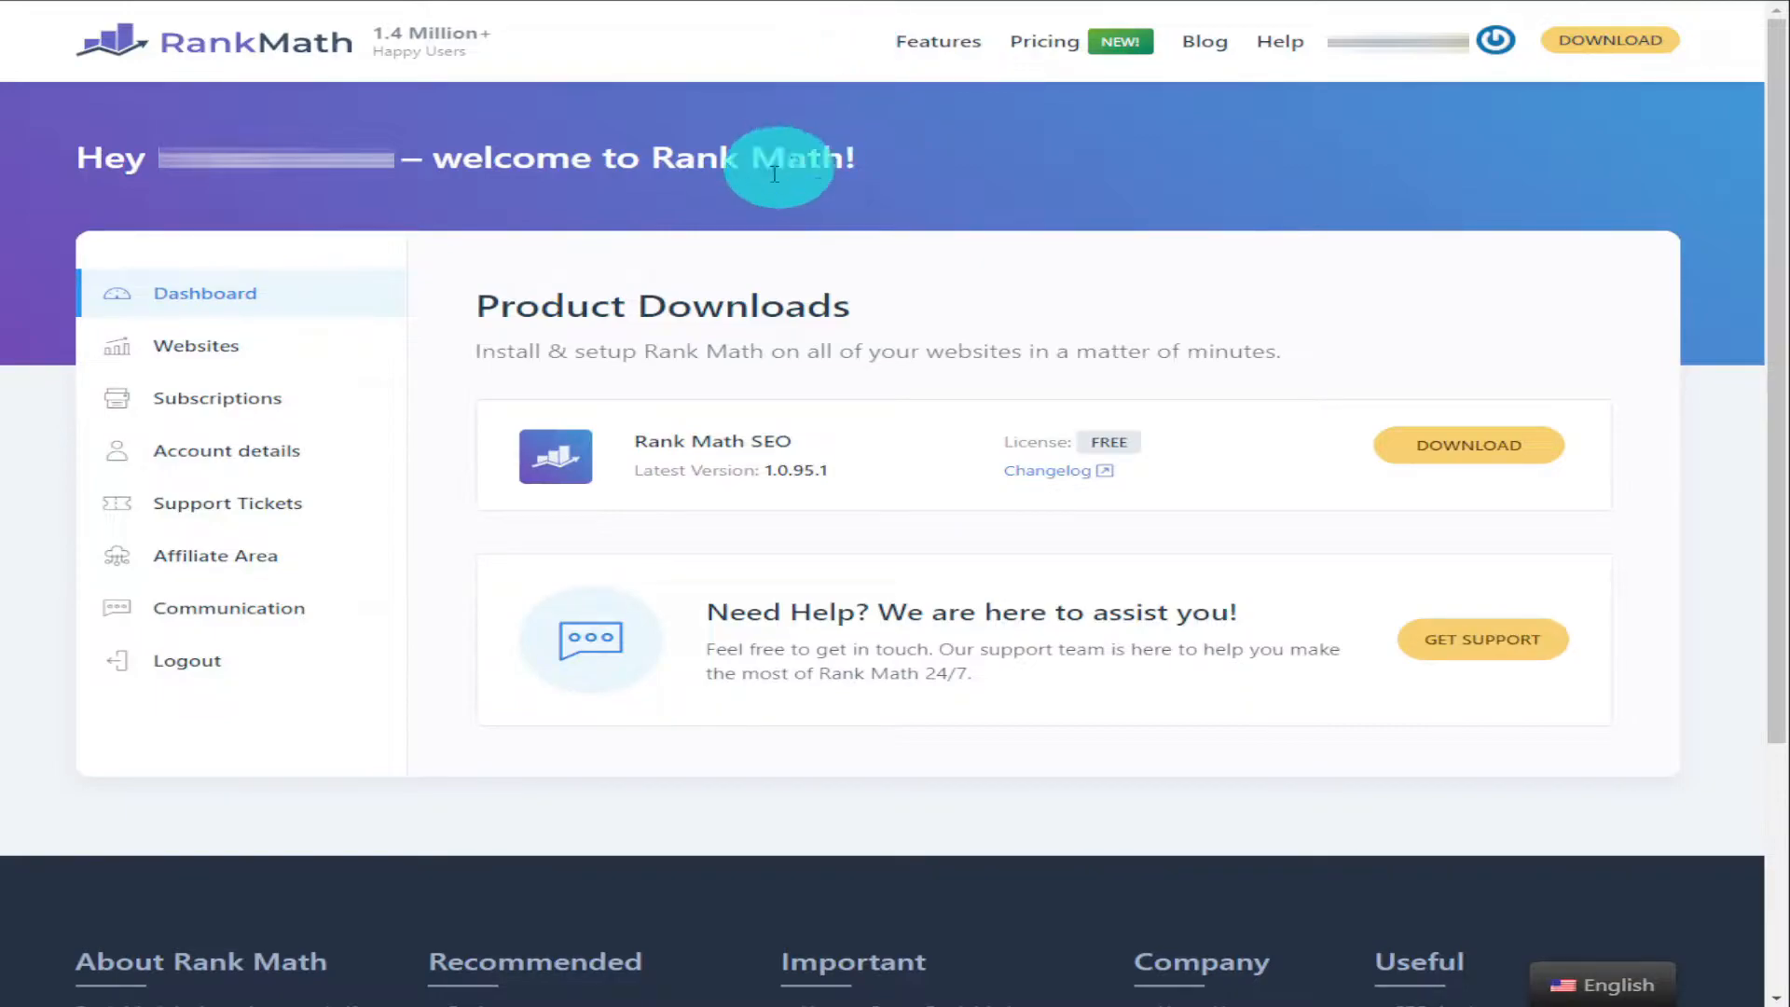
left_click(334, 355)
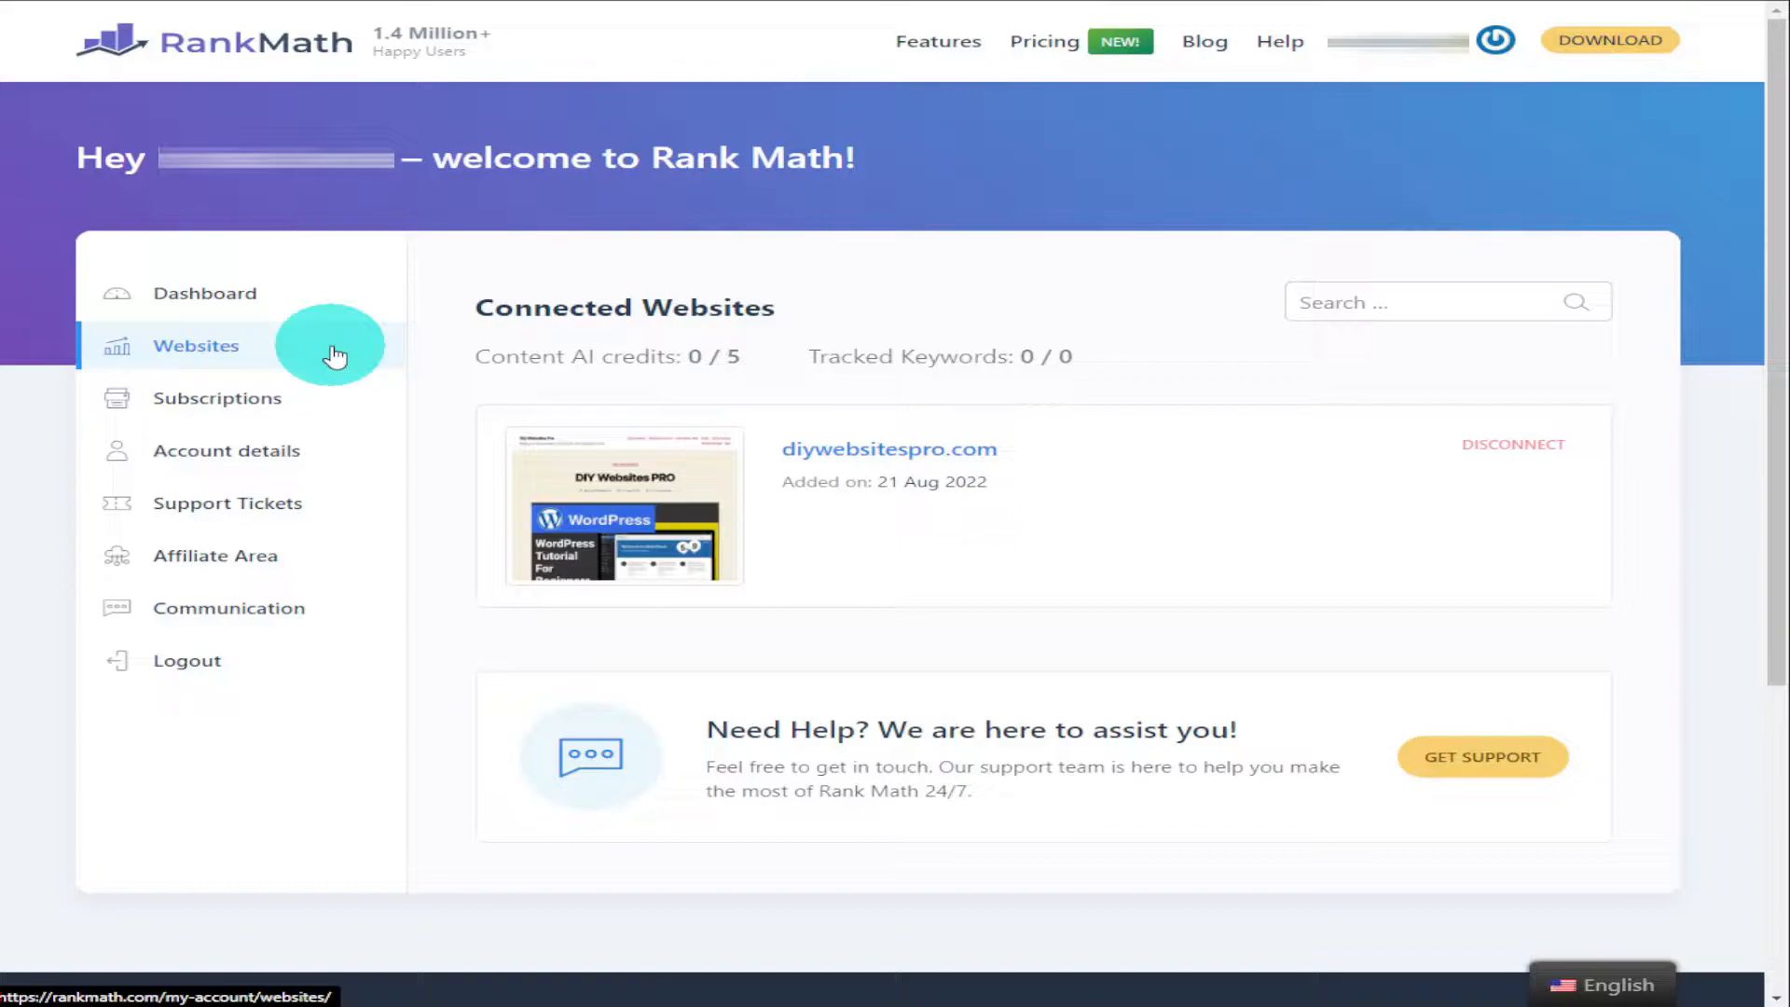
left_click(337, 406)
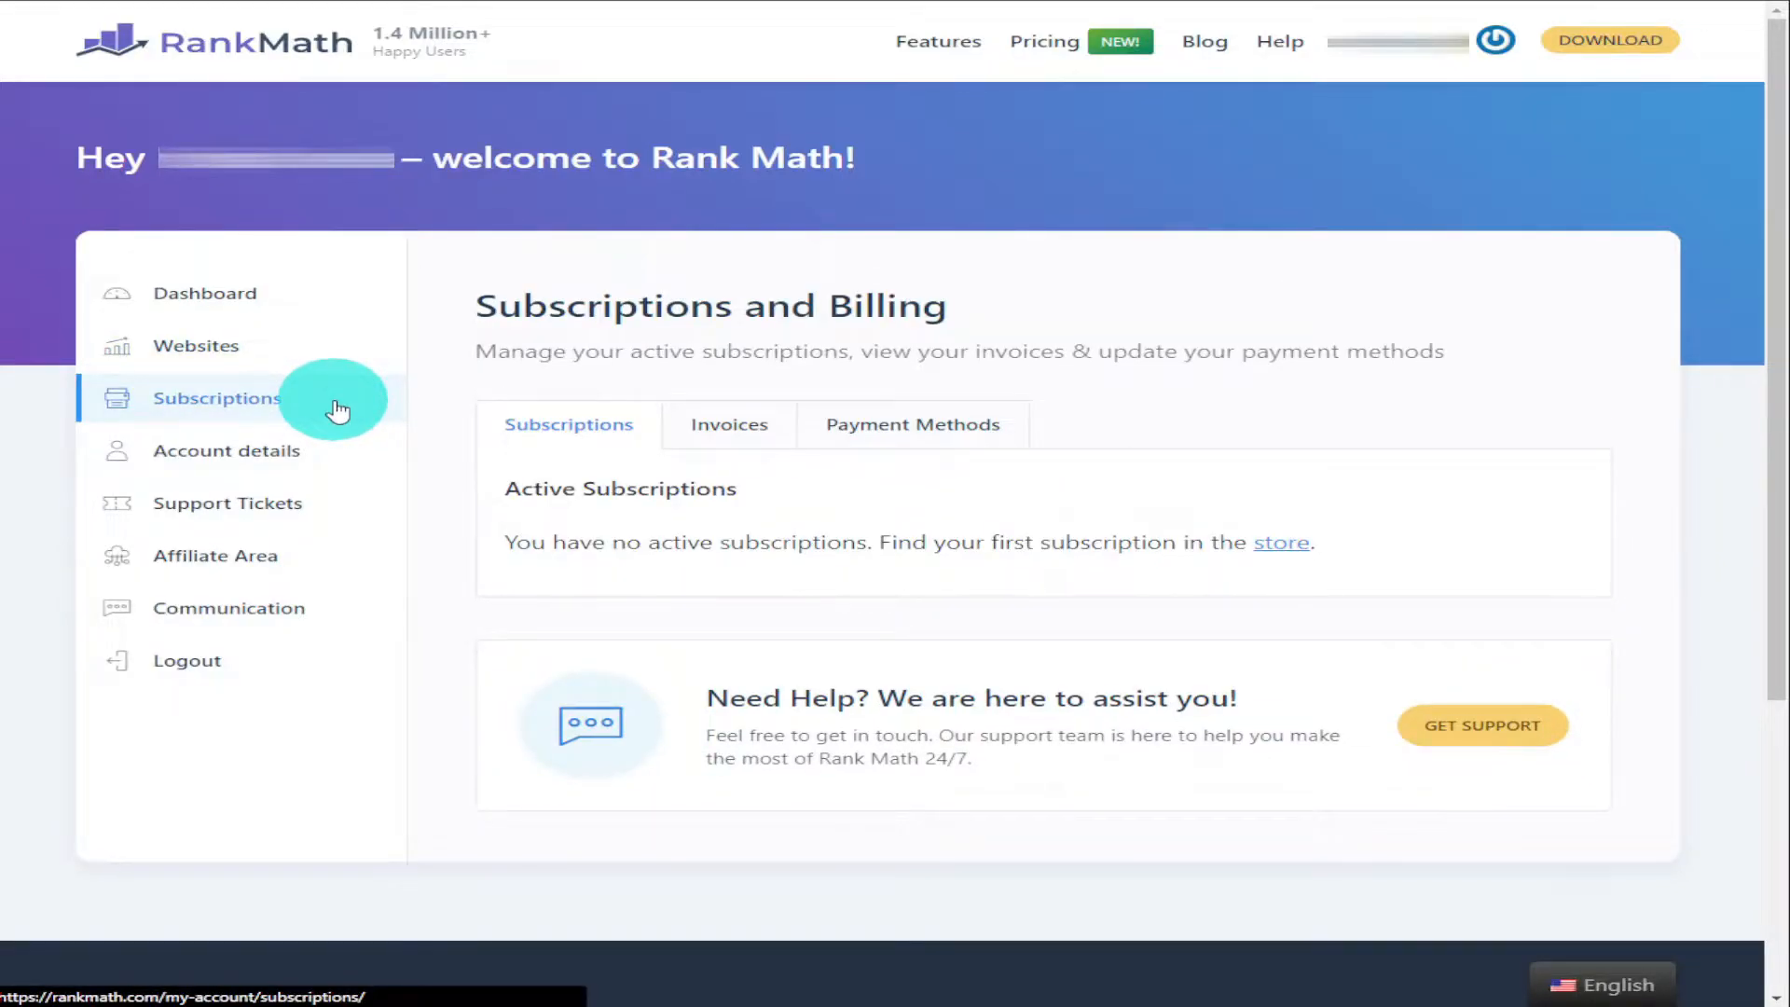
left_click(755, 431)
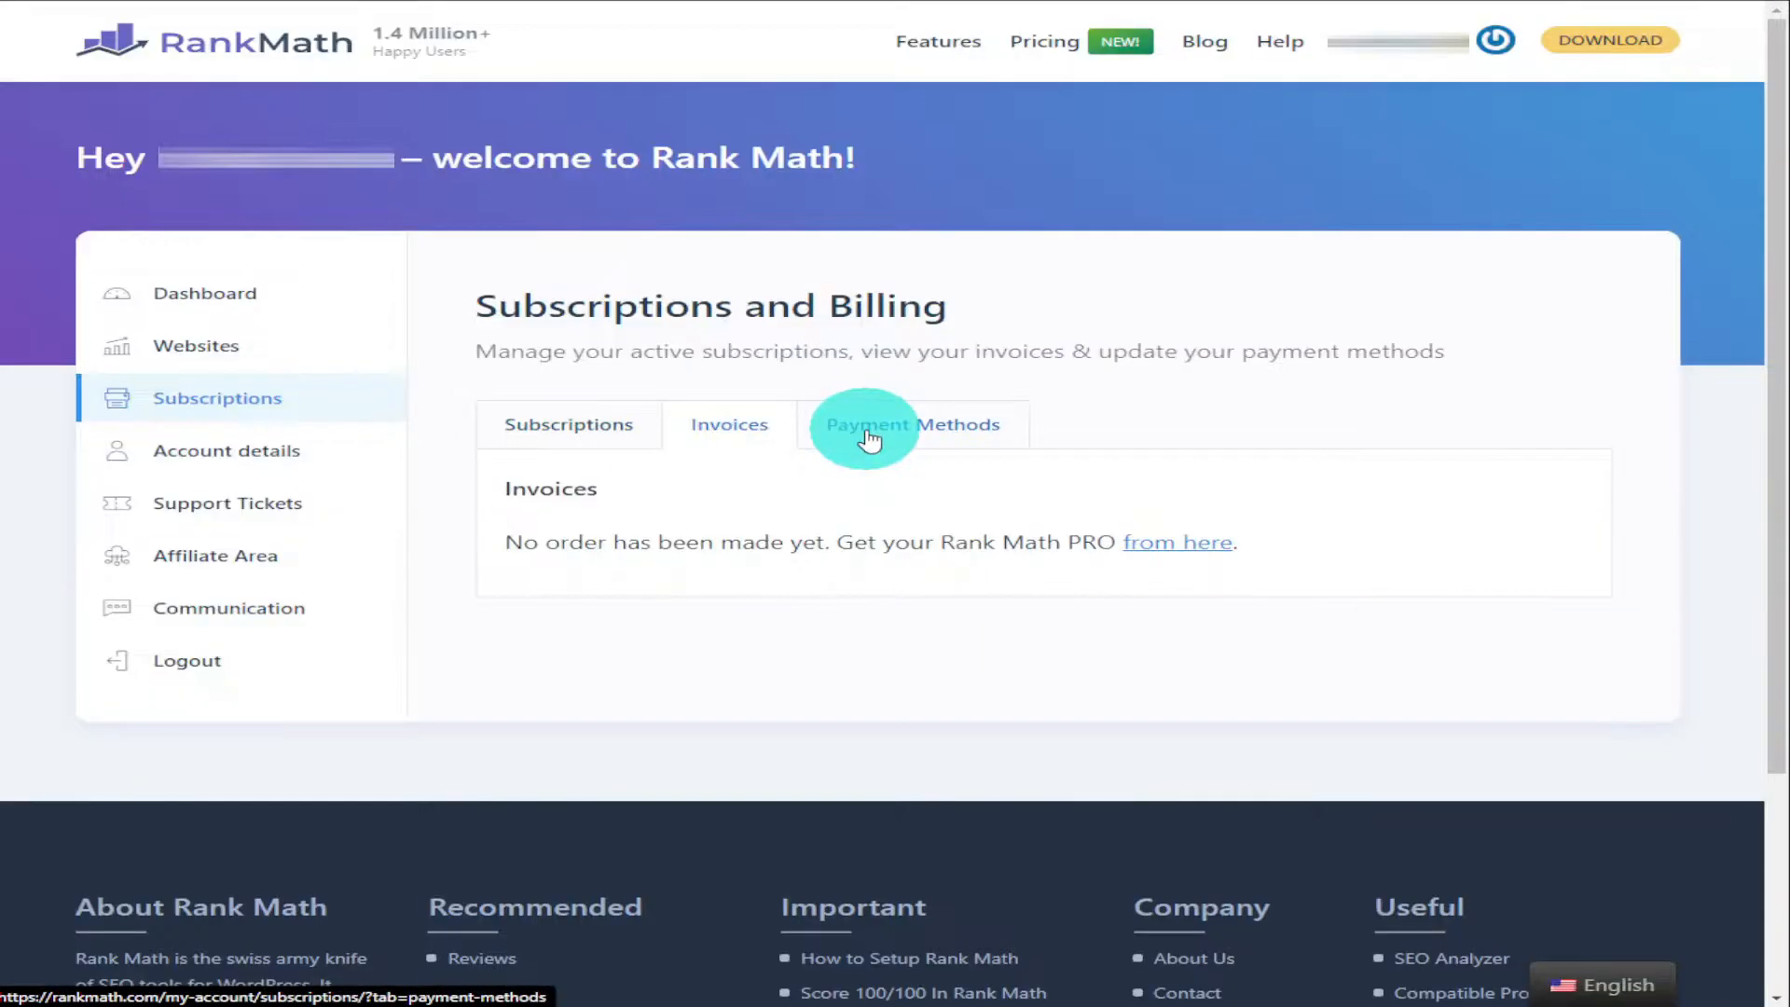
left_click(869, 440)
left_click(214, 455)
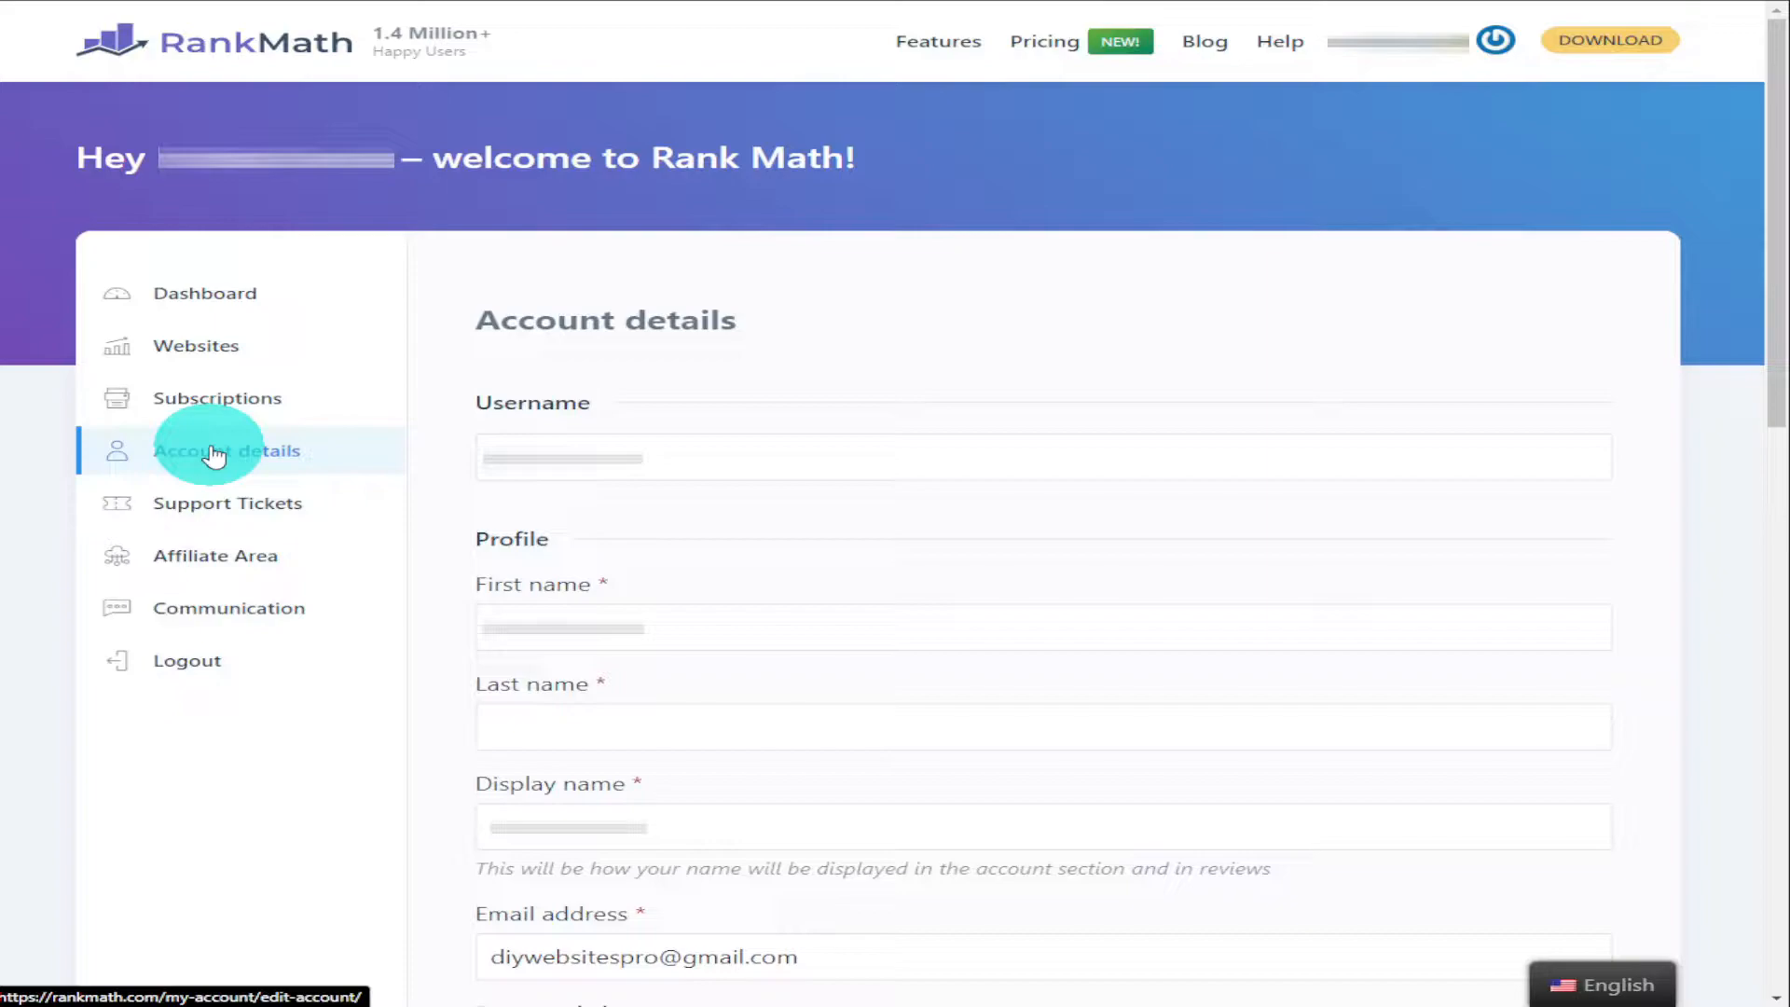
left_click(243, 510)
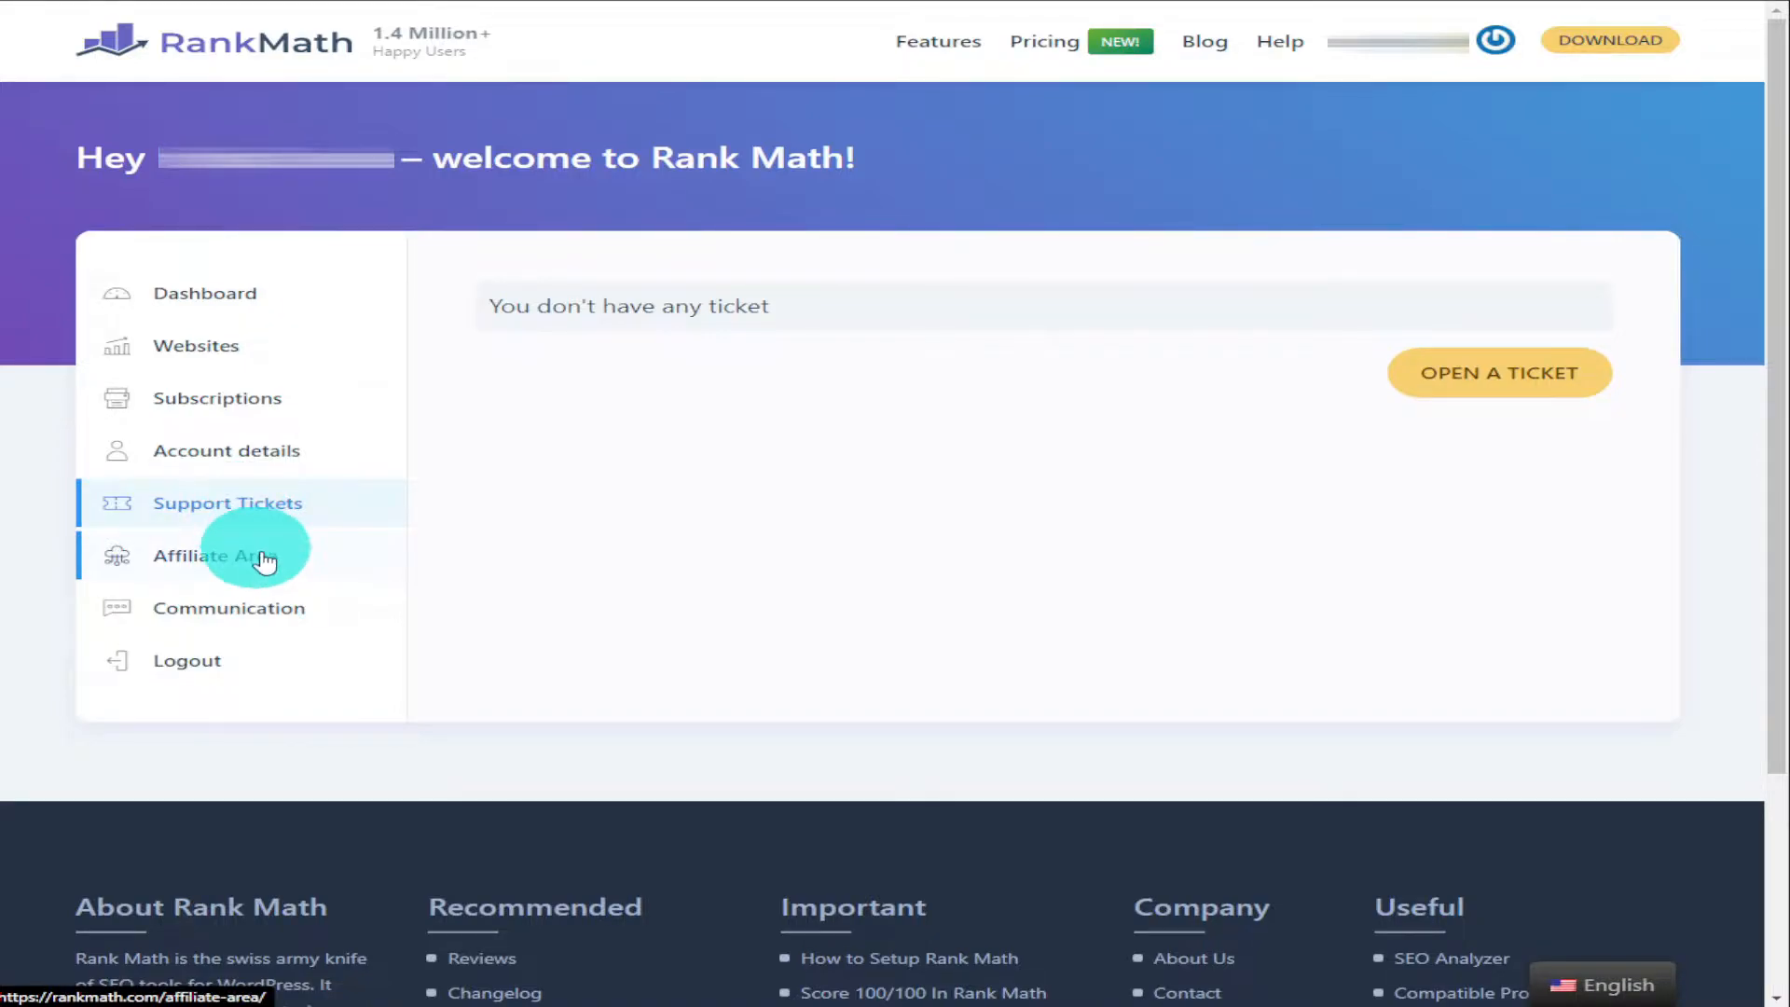
left_click(311, 617)
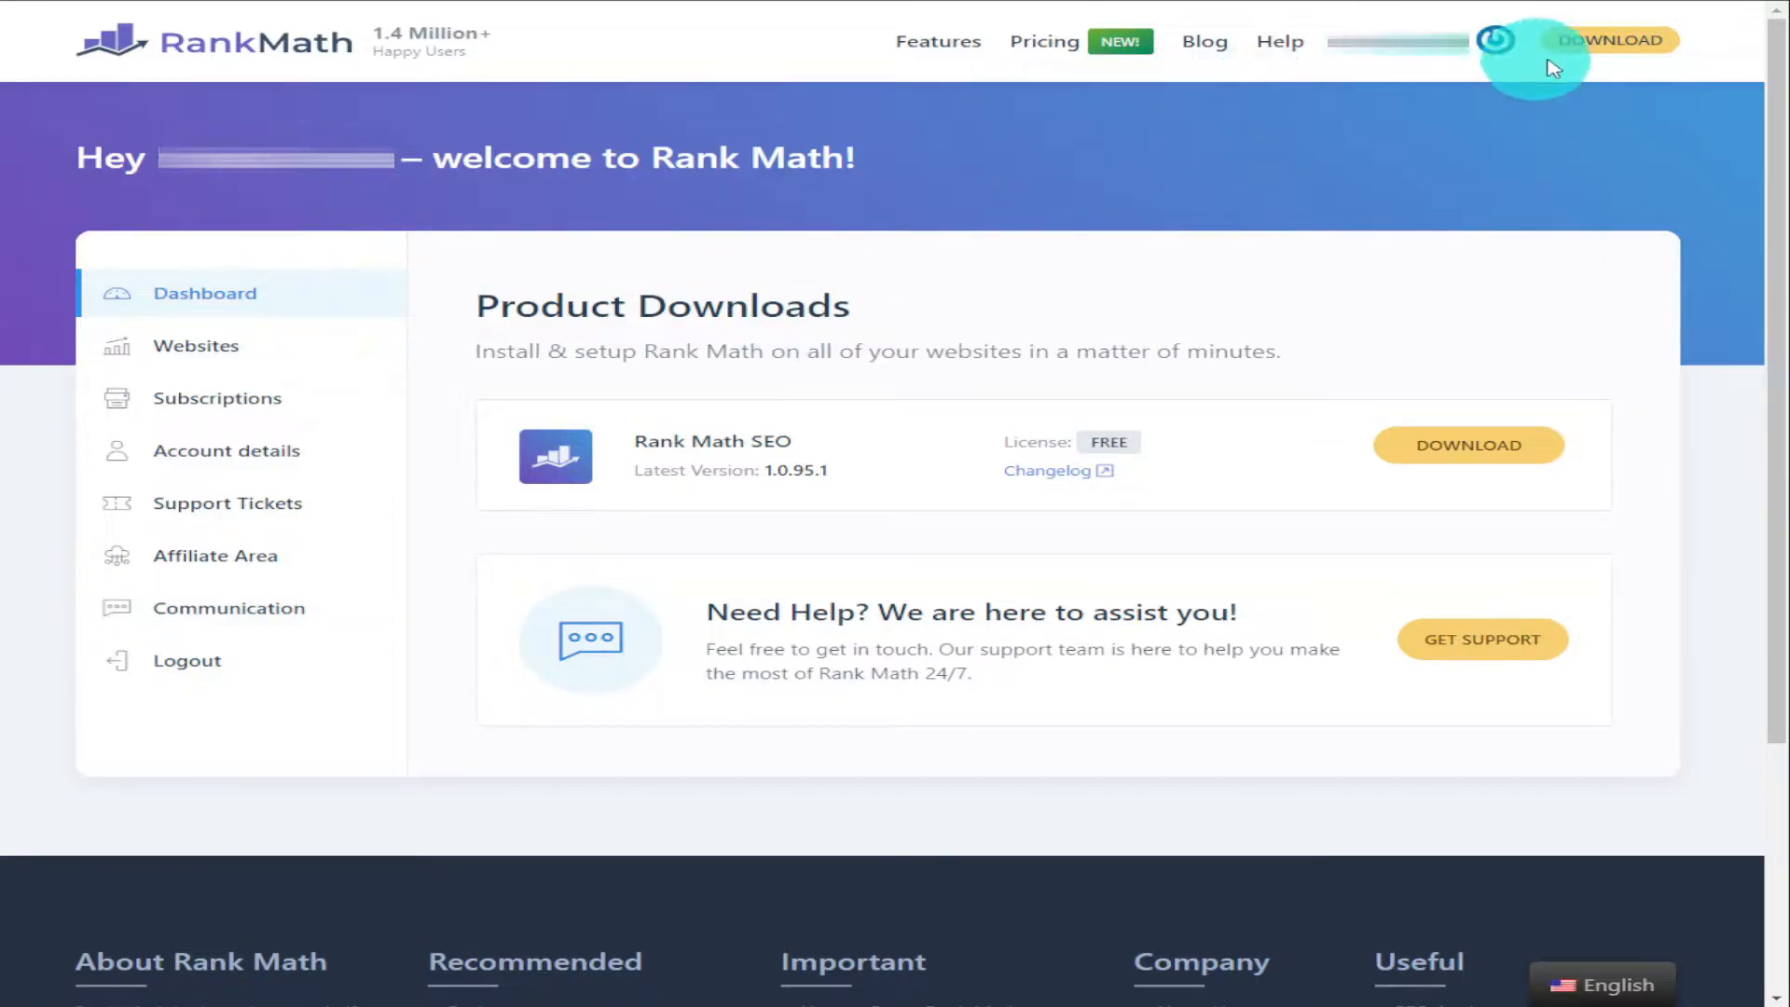
Step: Download the free Rank Math plugin and install it in WordPress by uploading seo-by-rank-math.1.0.95.1.zip
left_click(1585, 58)
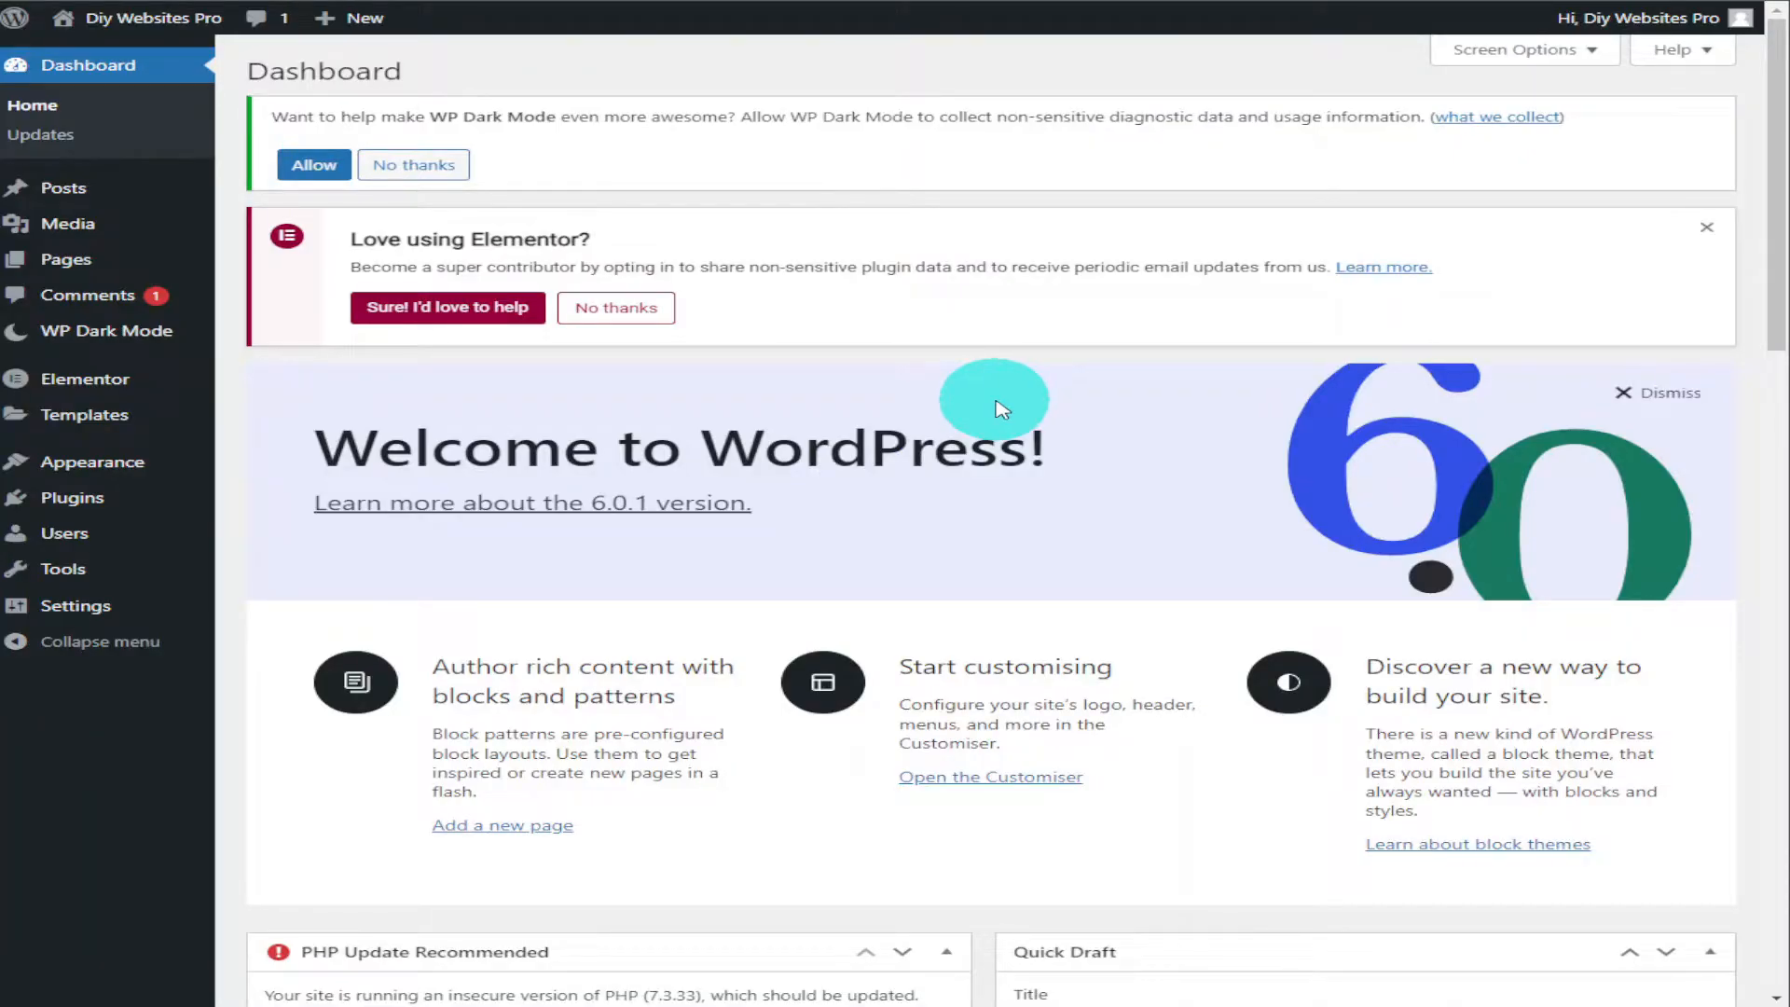
left_click(141, 495)
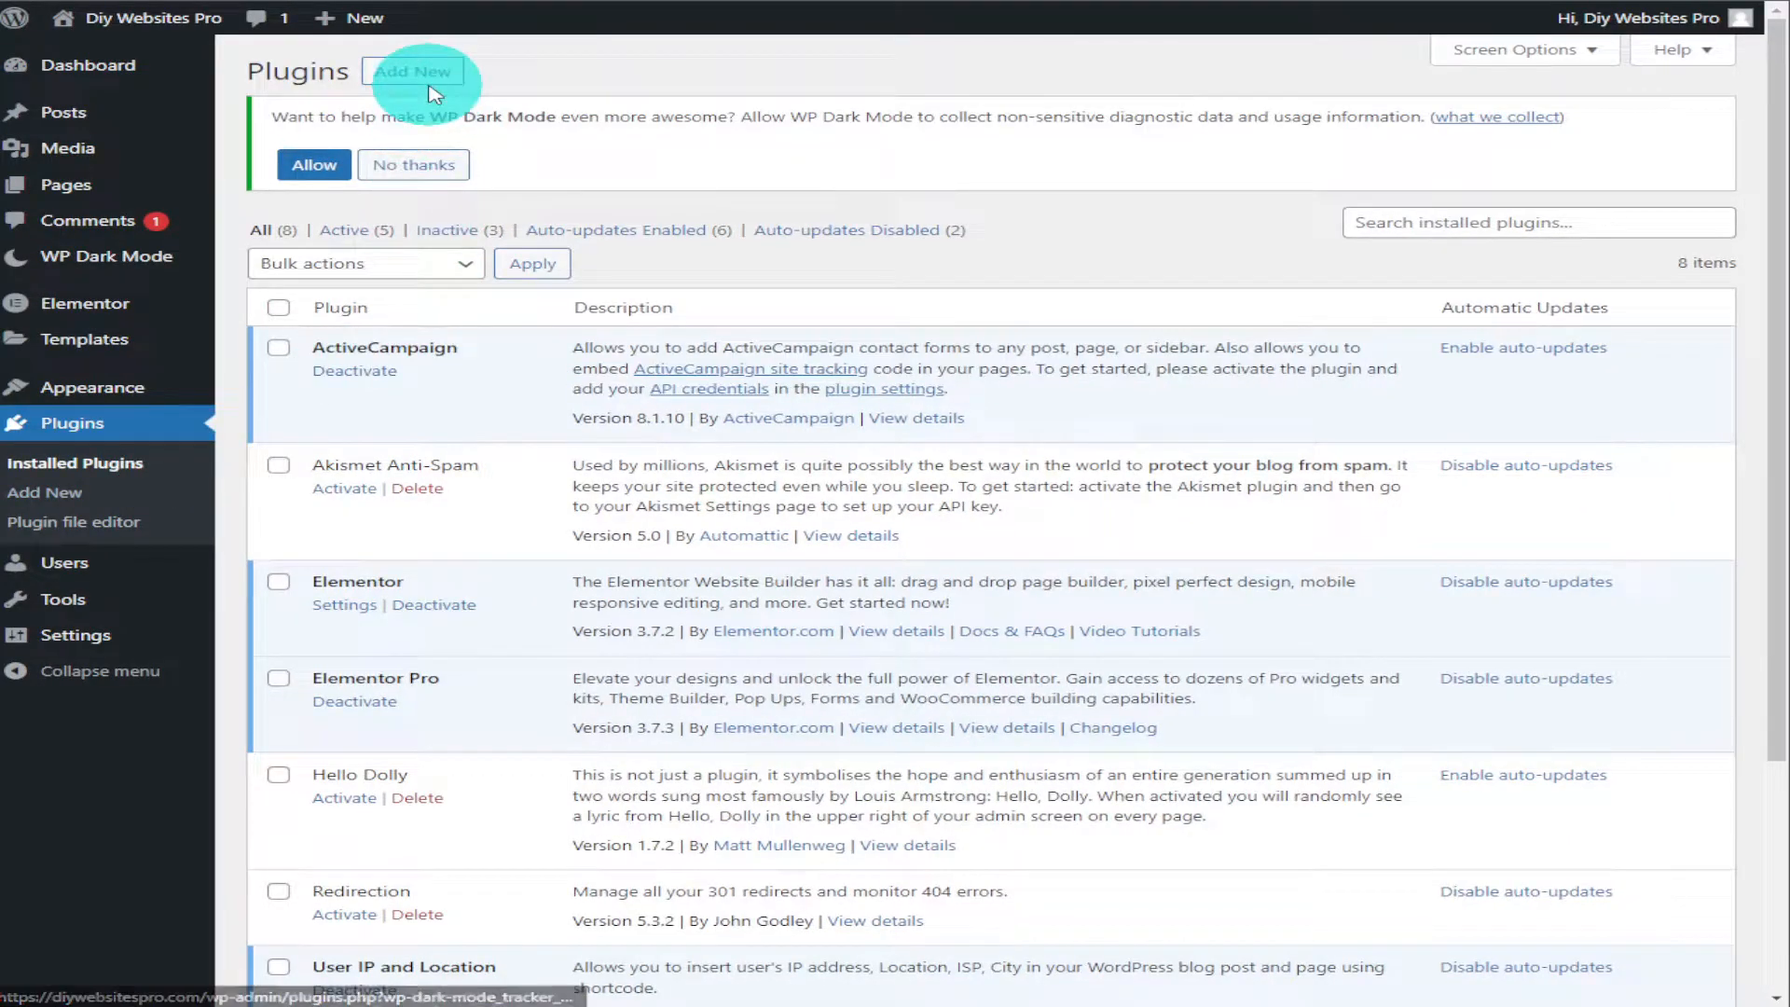
left_click(427, 81)
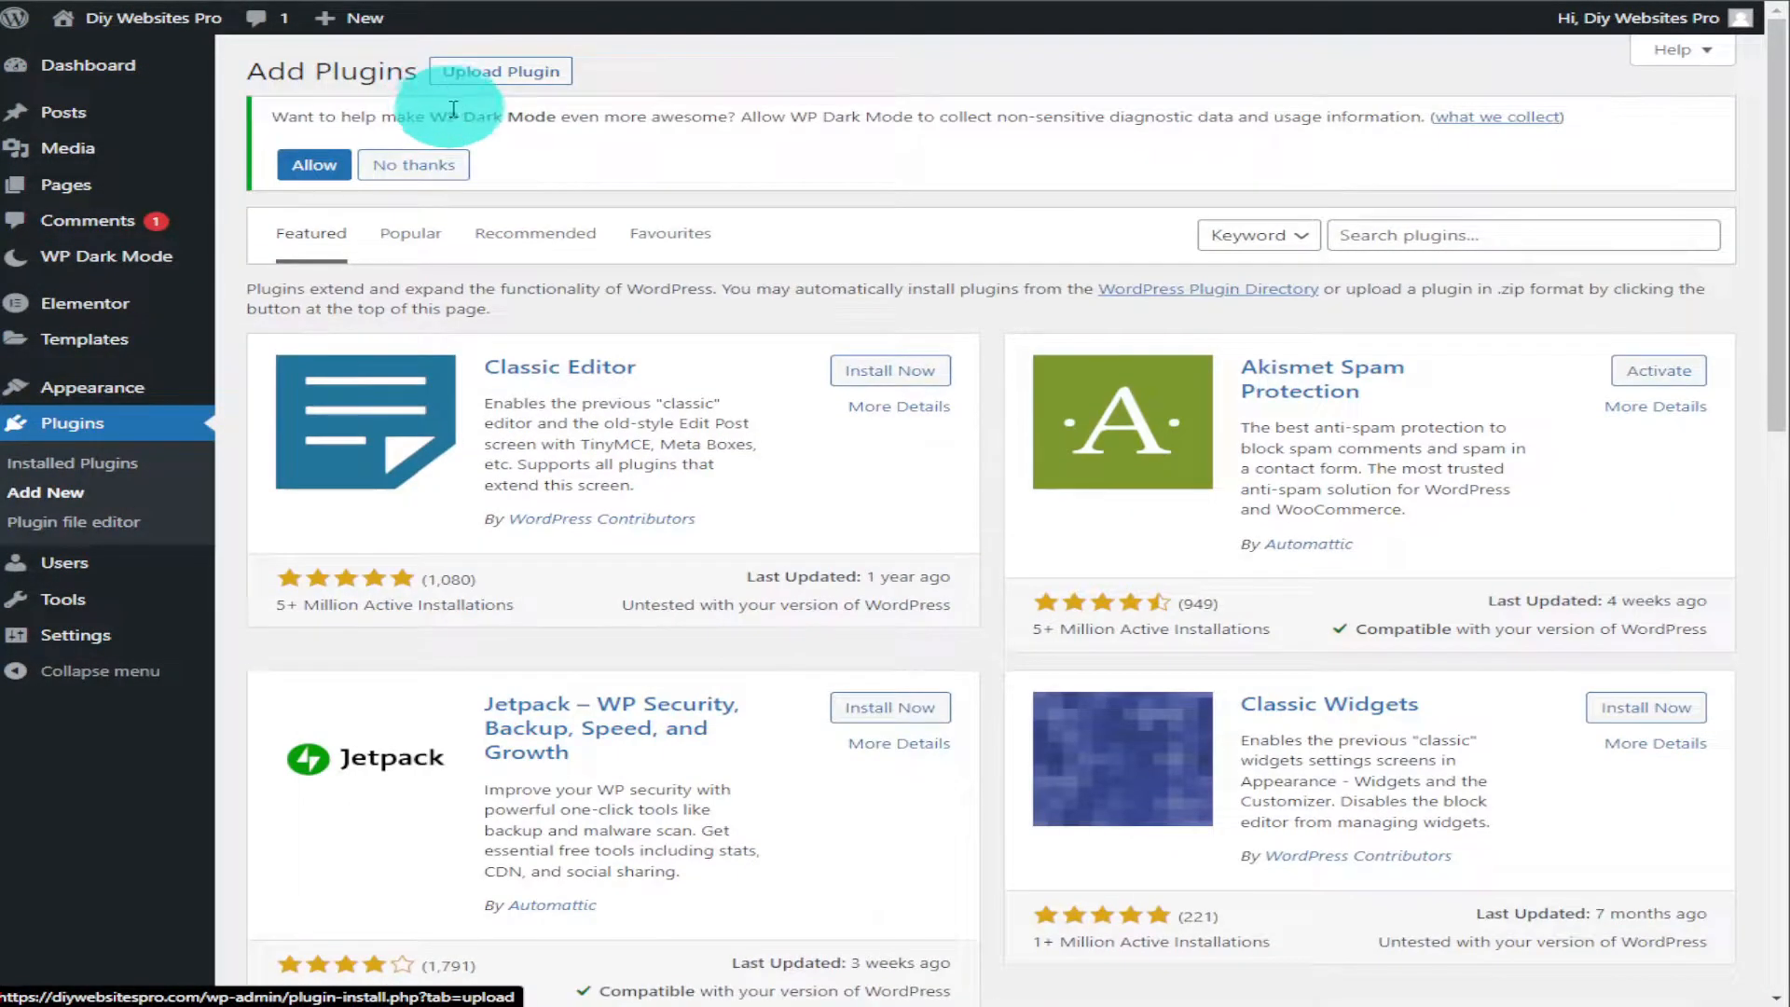
left_click(504, 70)
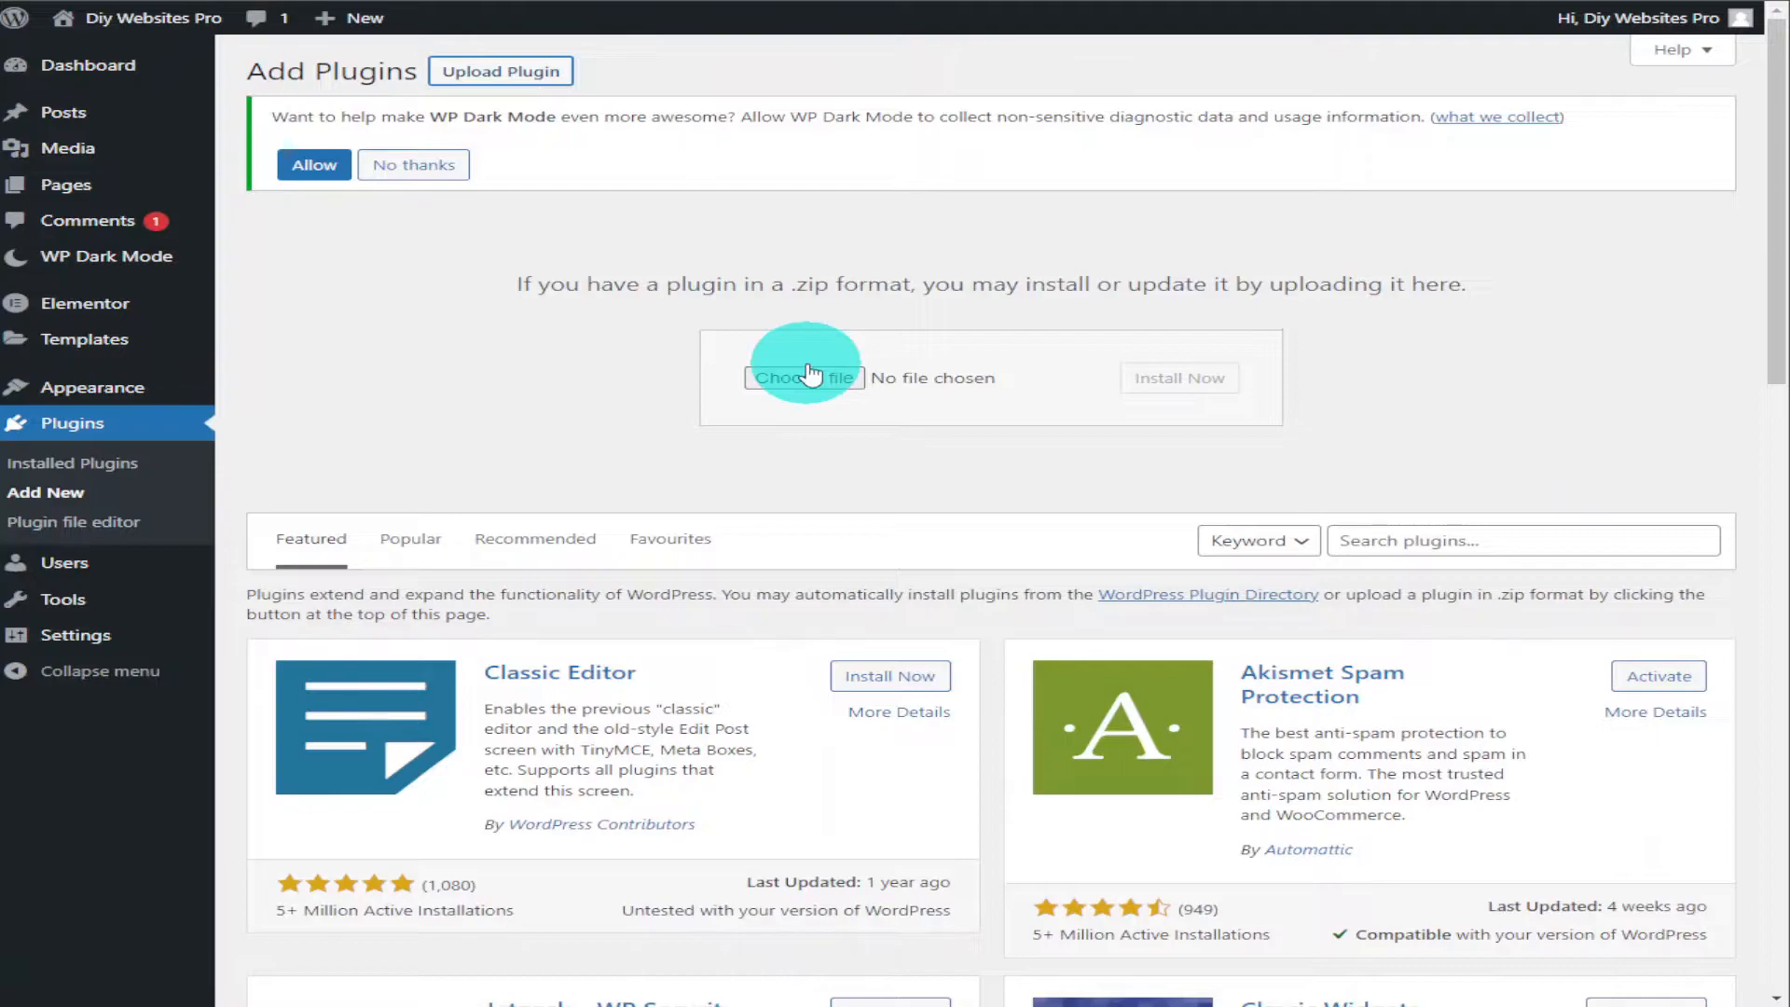
left_click(809, 375)
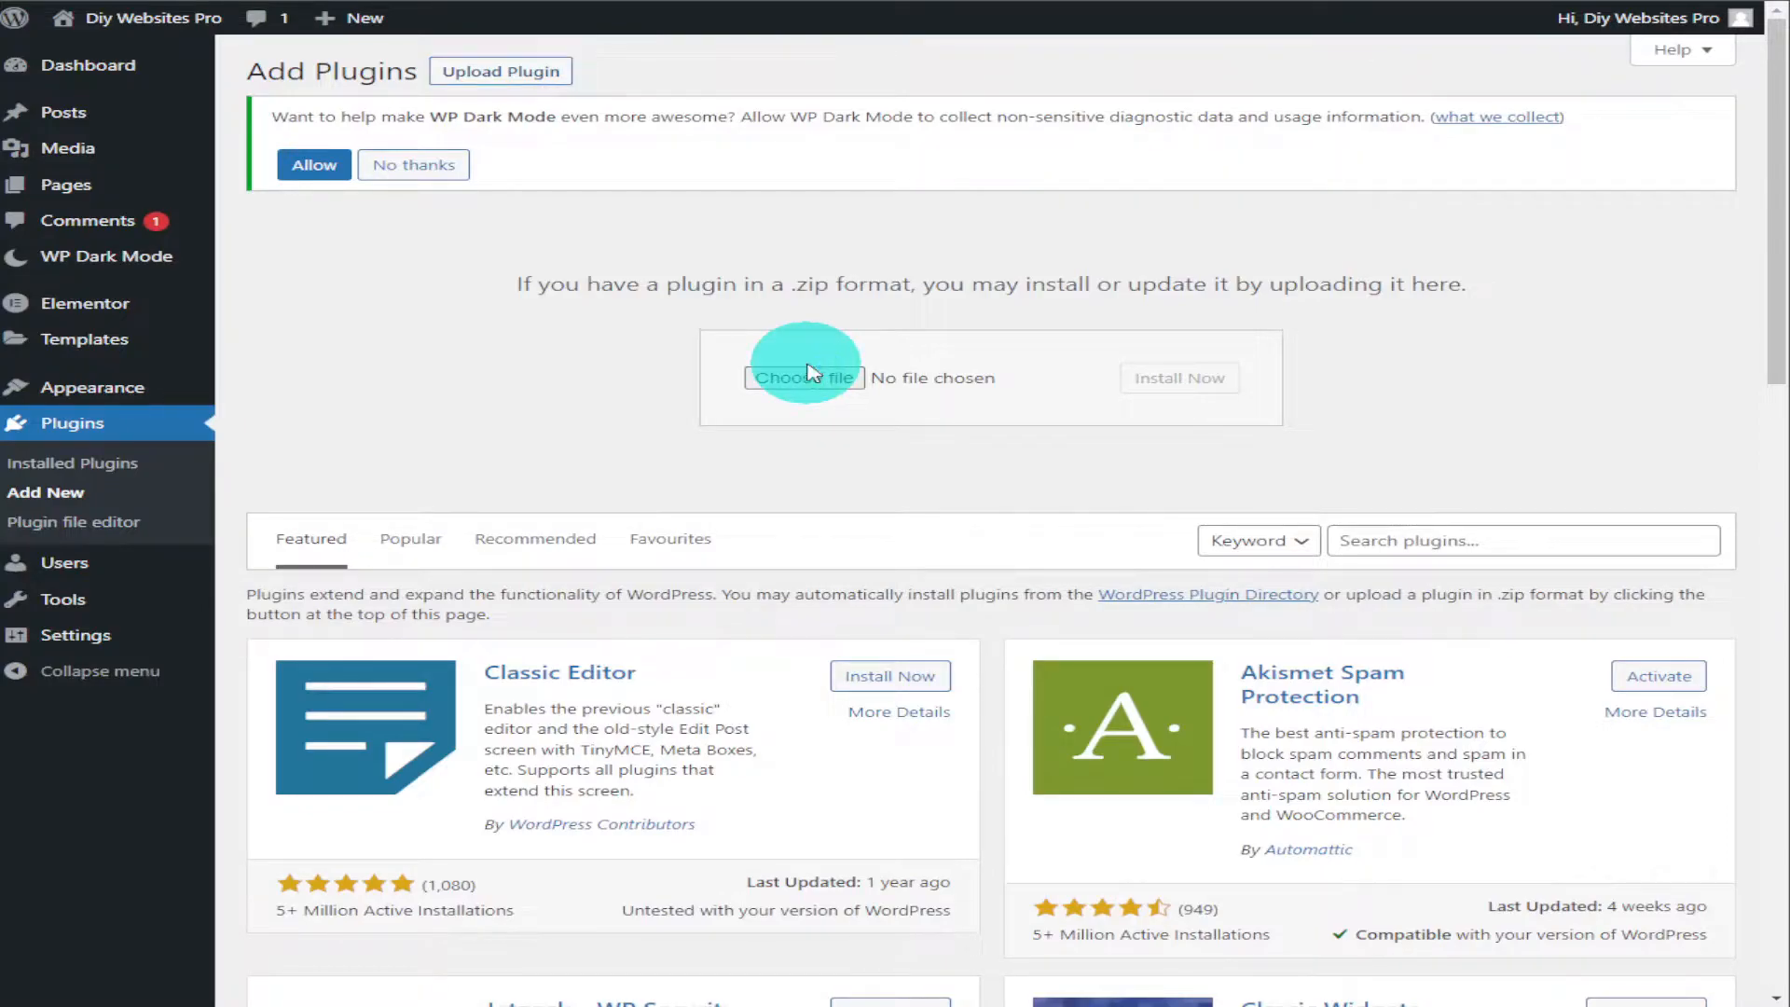
left_click(340, 149)
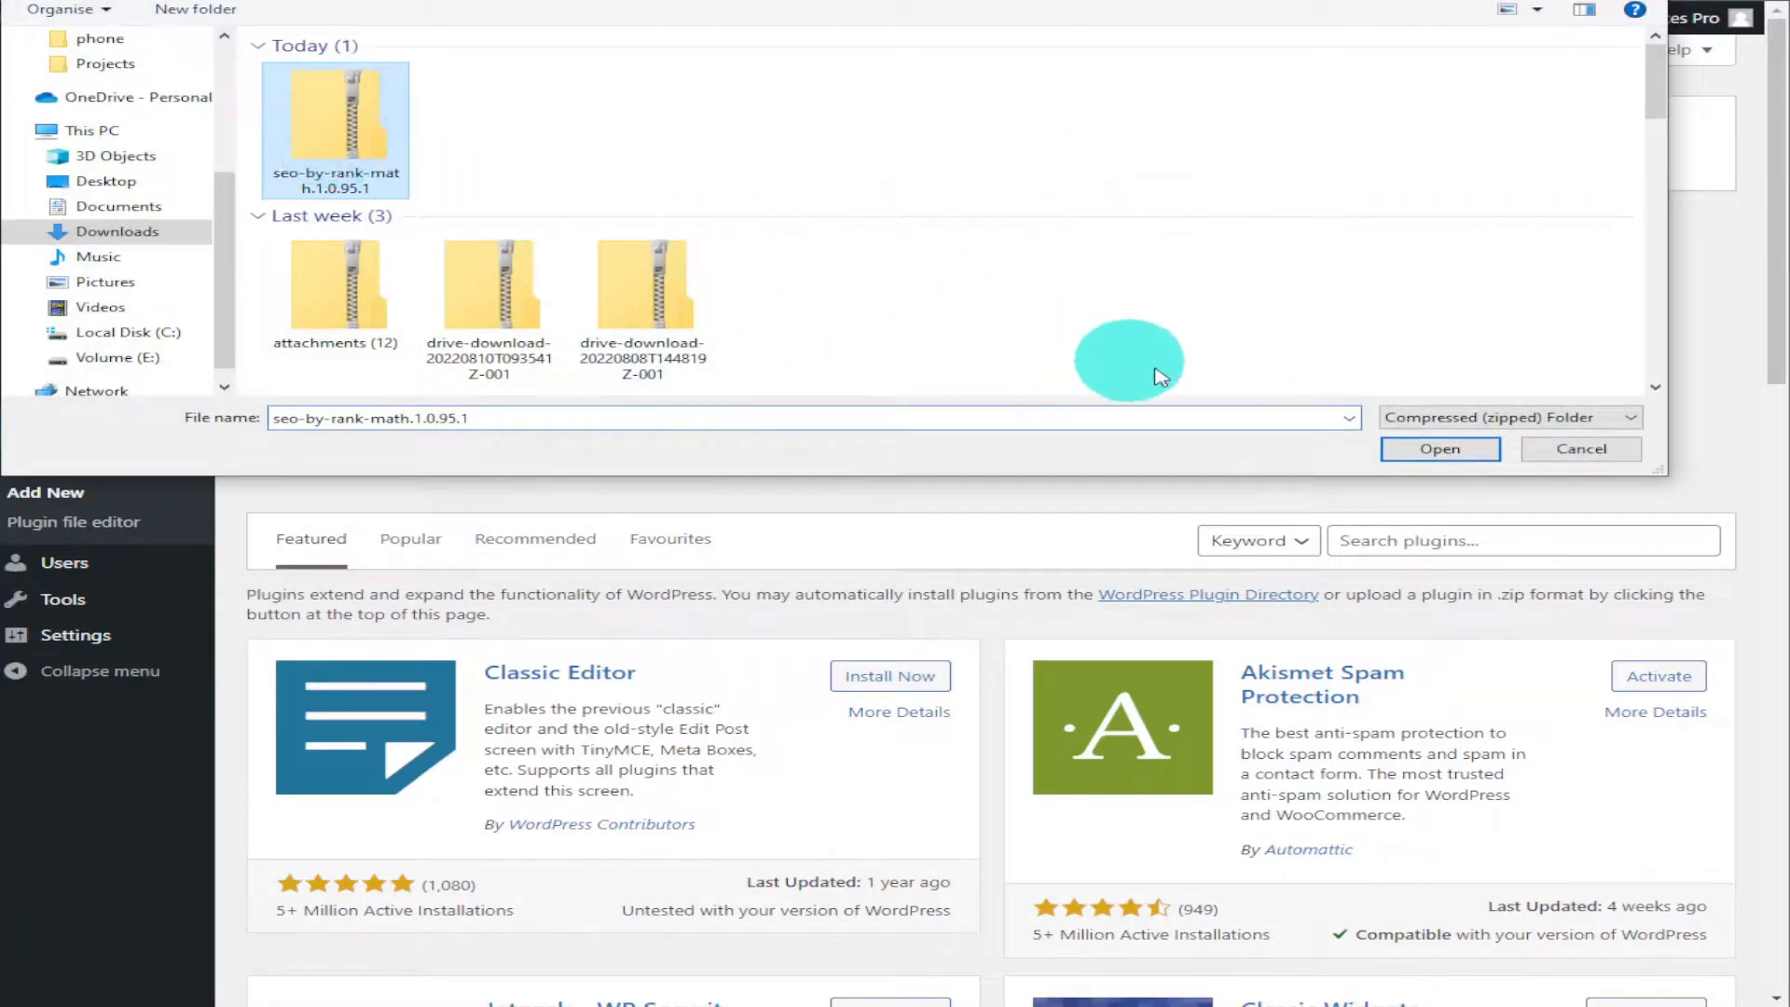
left_click(1439, 448)
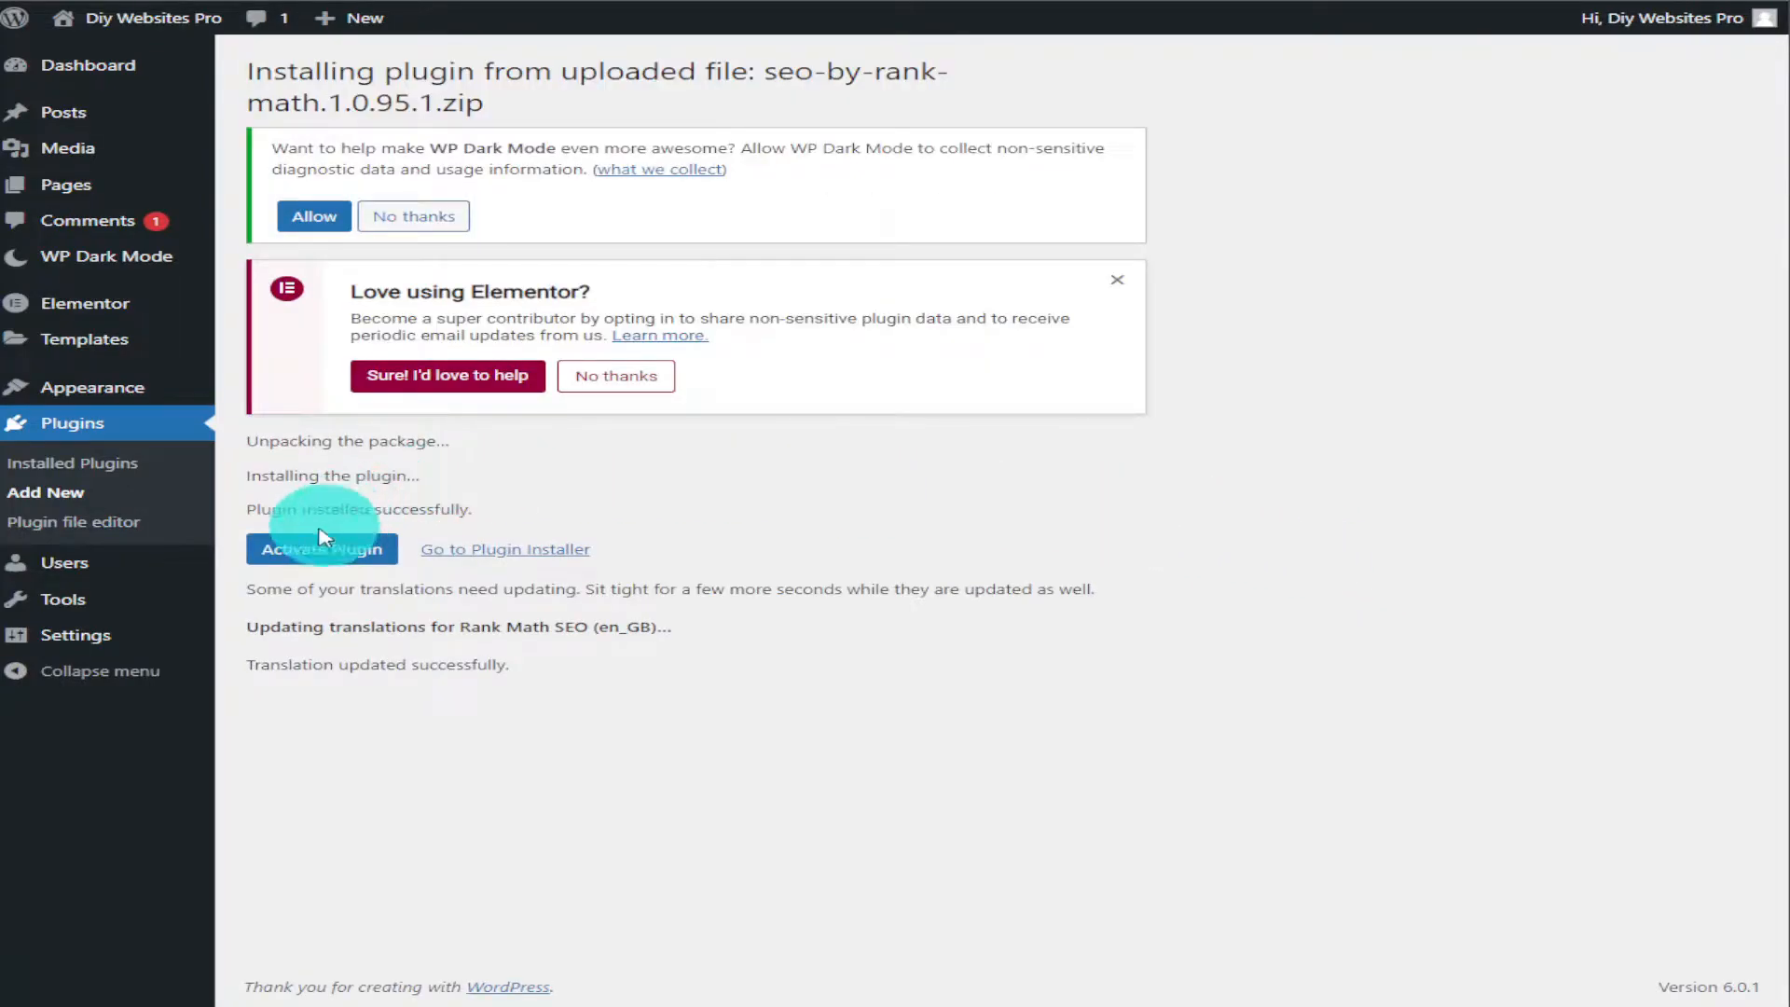
Step: Activate the Rank Math SEO plugin and open its general settings
left_click(310, 555)
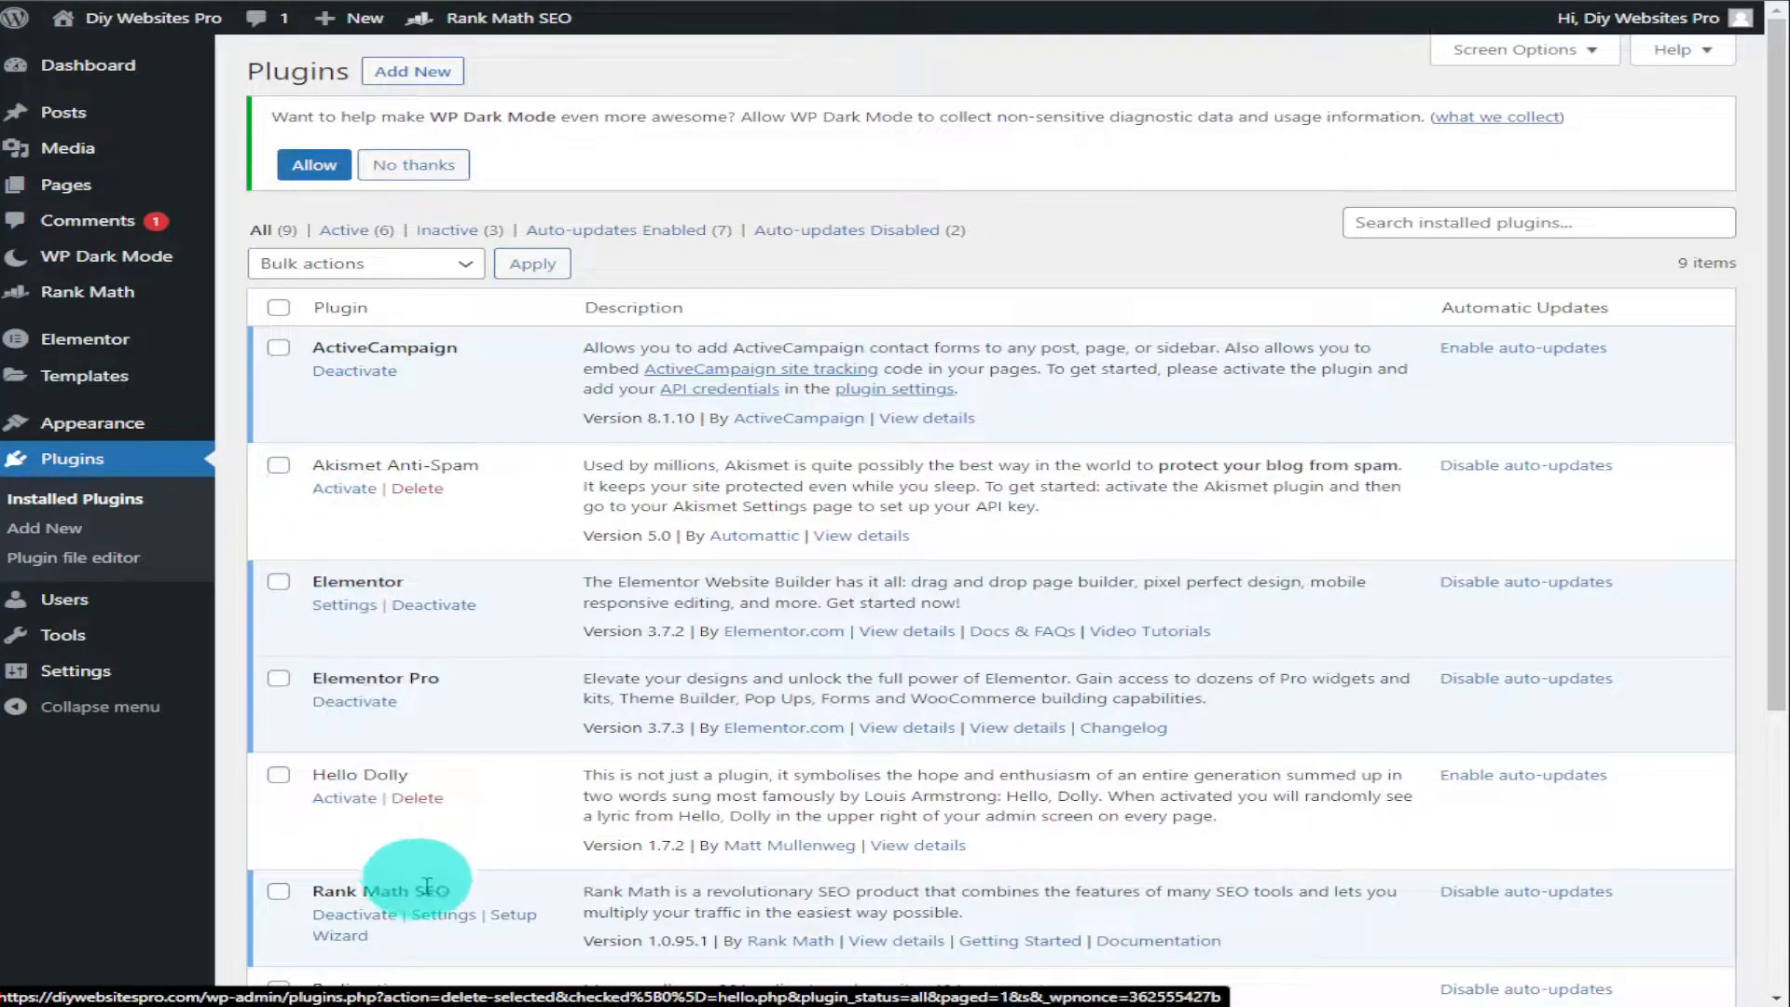
left_click(444, 915)
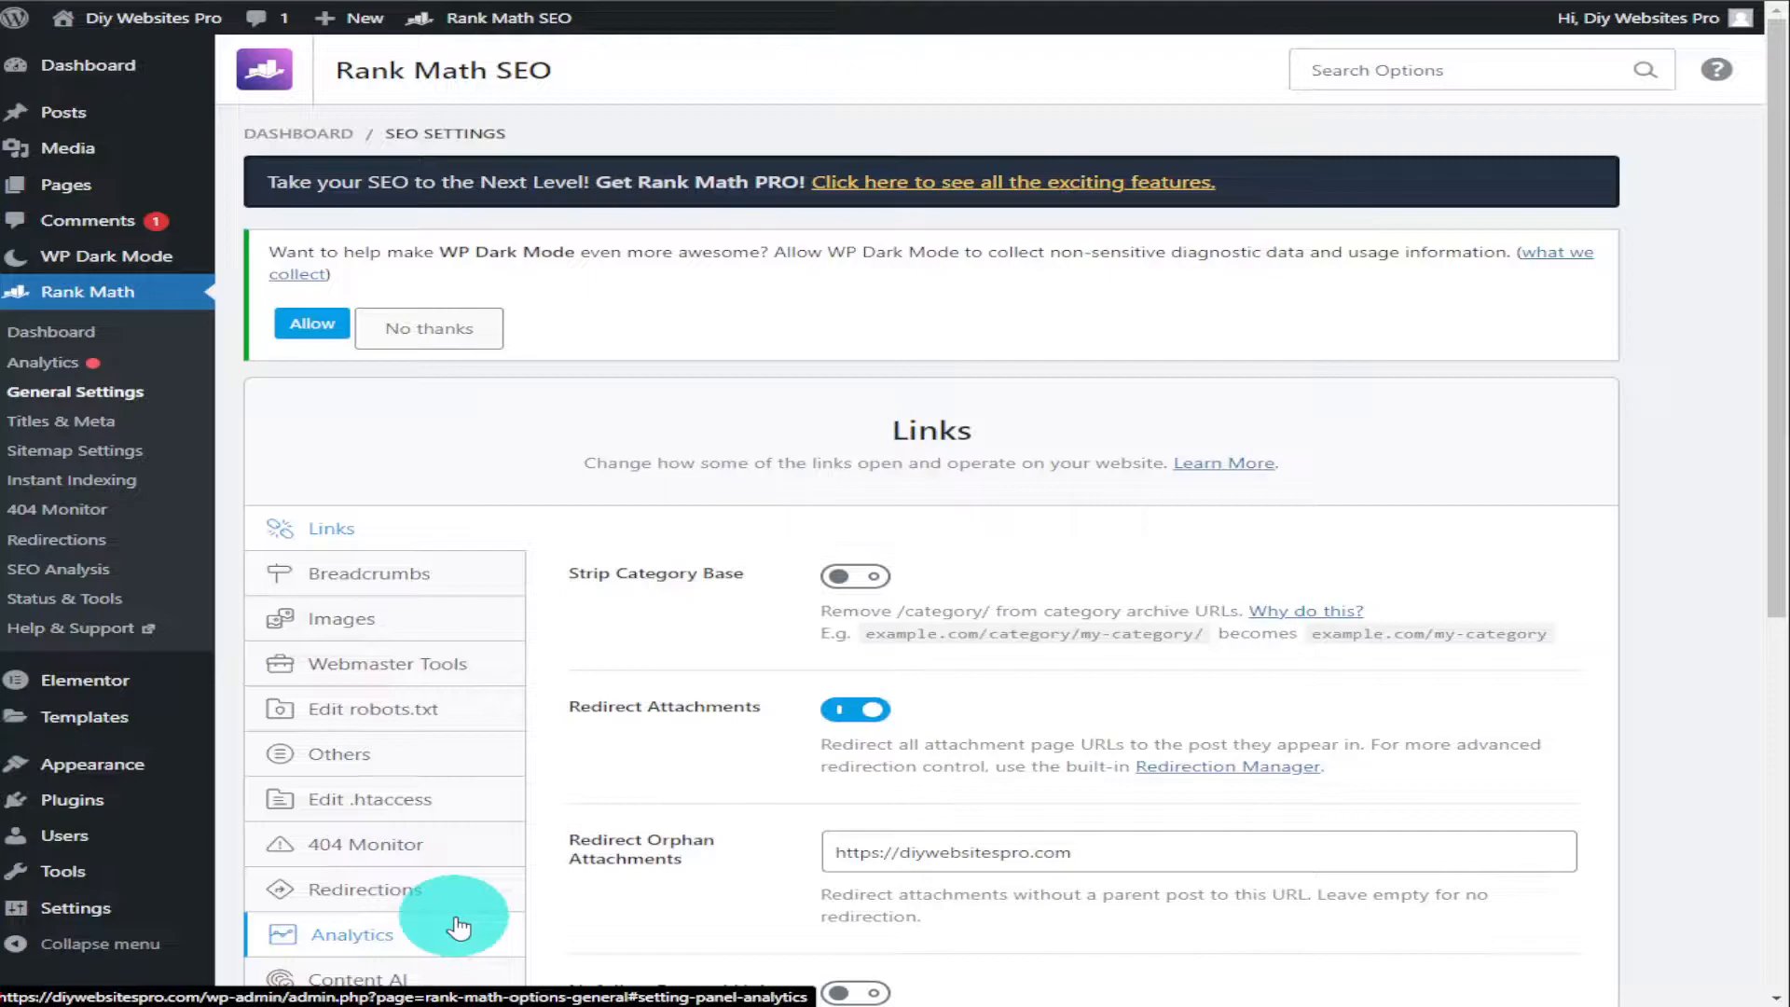
left_click_drag(1779, 407, 1772, 469)
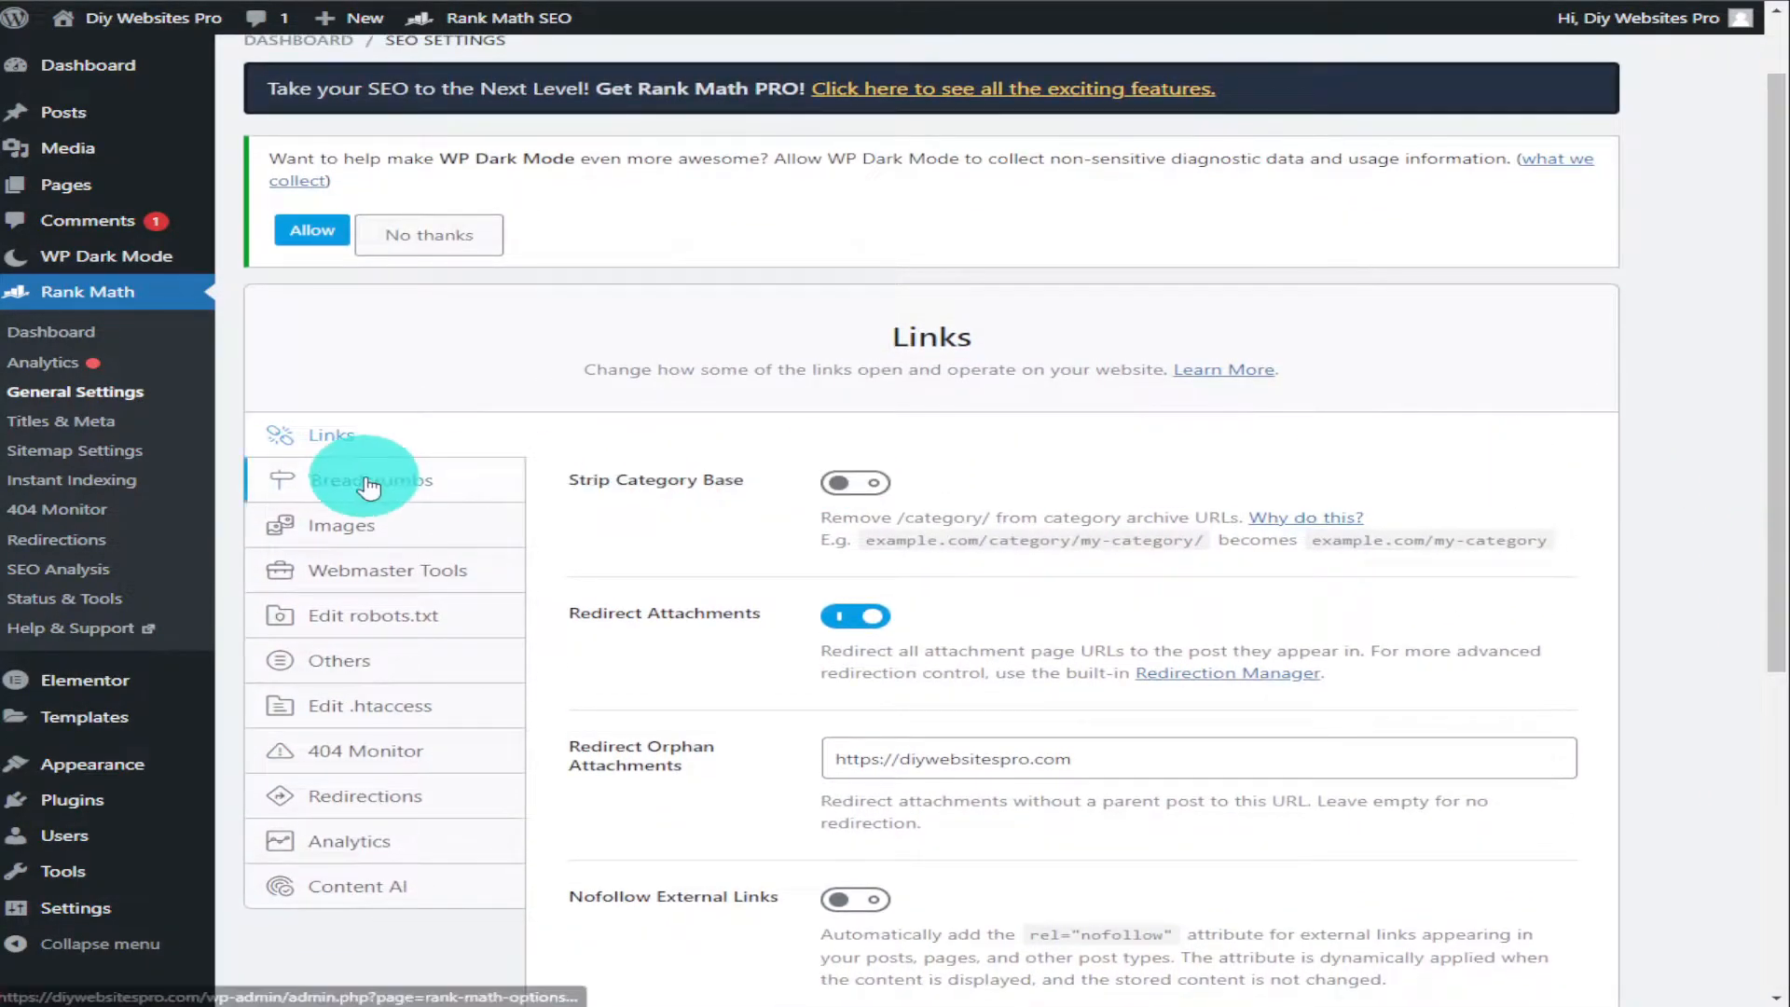
Step: Enable the breadcrumbs function to review its options, and turn it back off
left_click(372, 478)
left_click(847, 660)
left_click_drag(1758, 339, 1762, 672)
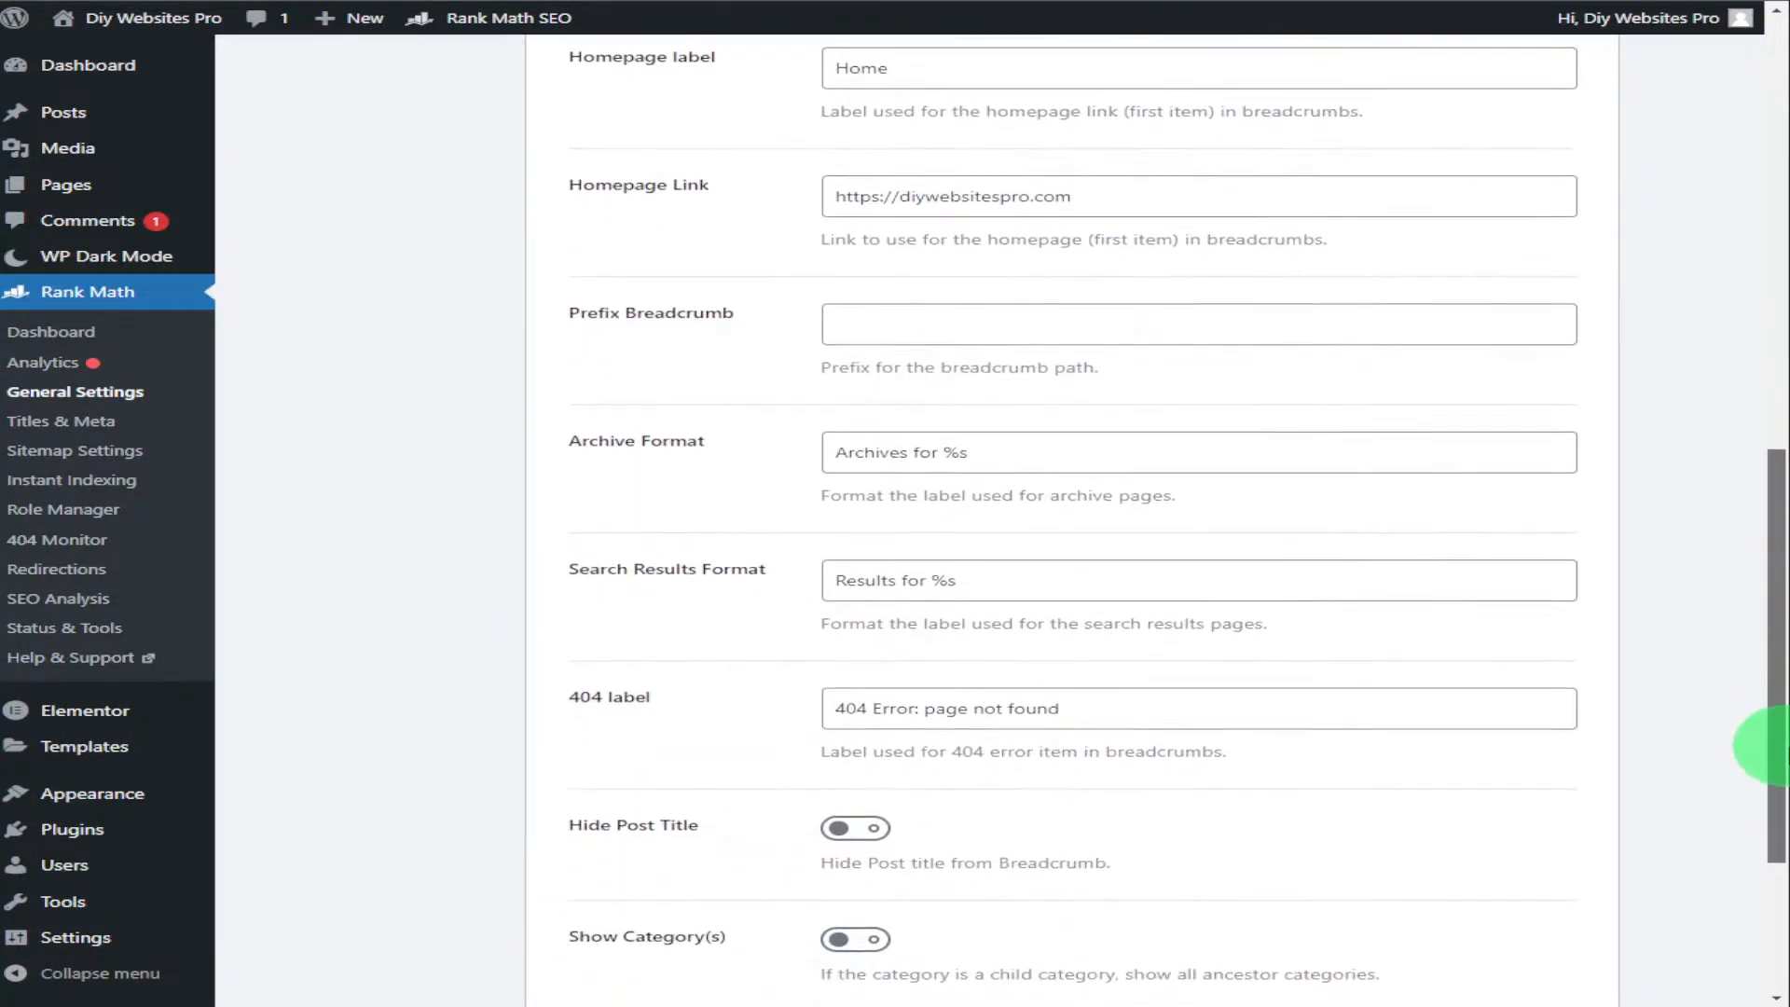
left_click_drag(1763, 537, 1762, 451)
left_click_drag(1763, 429, 1759, 351)
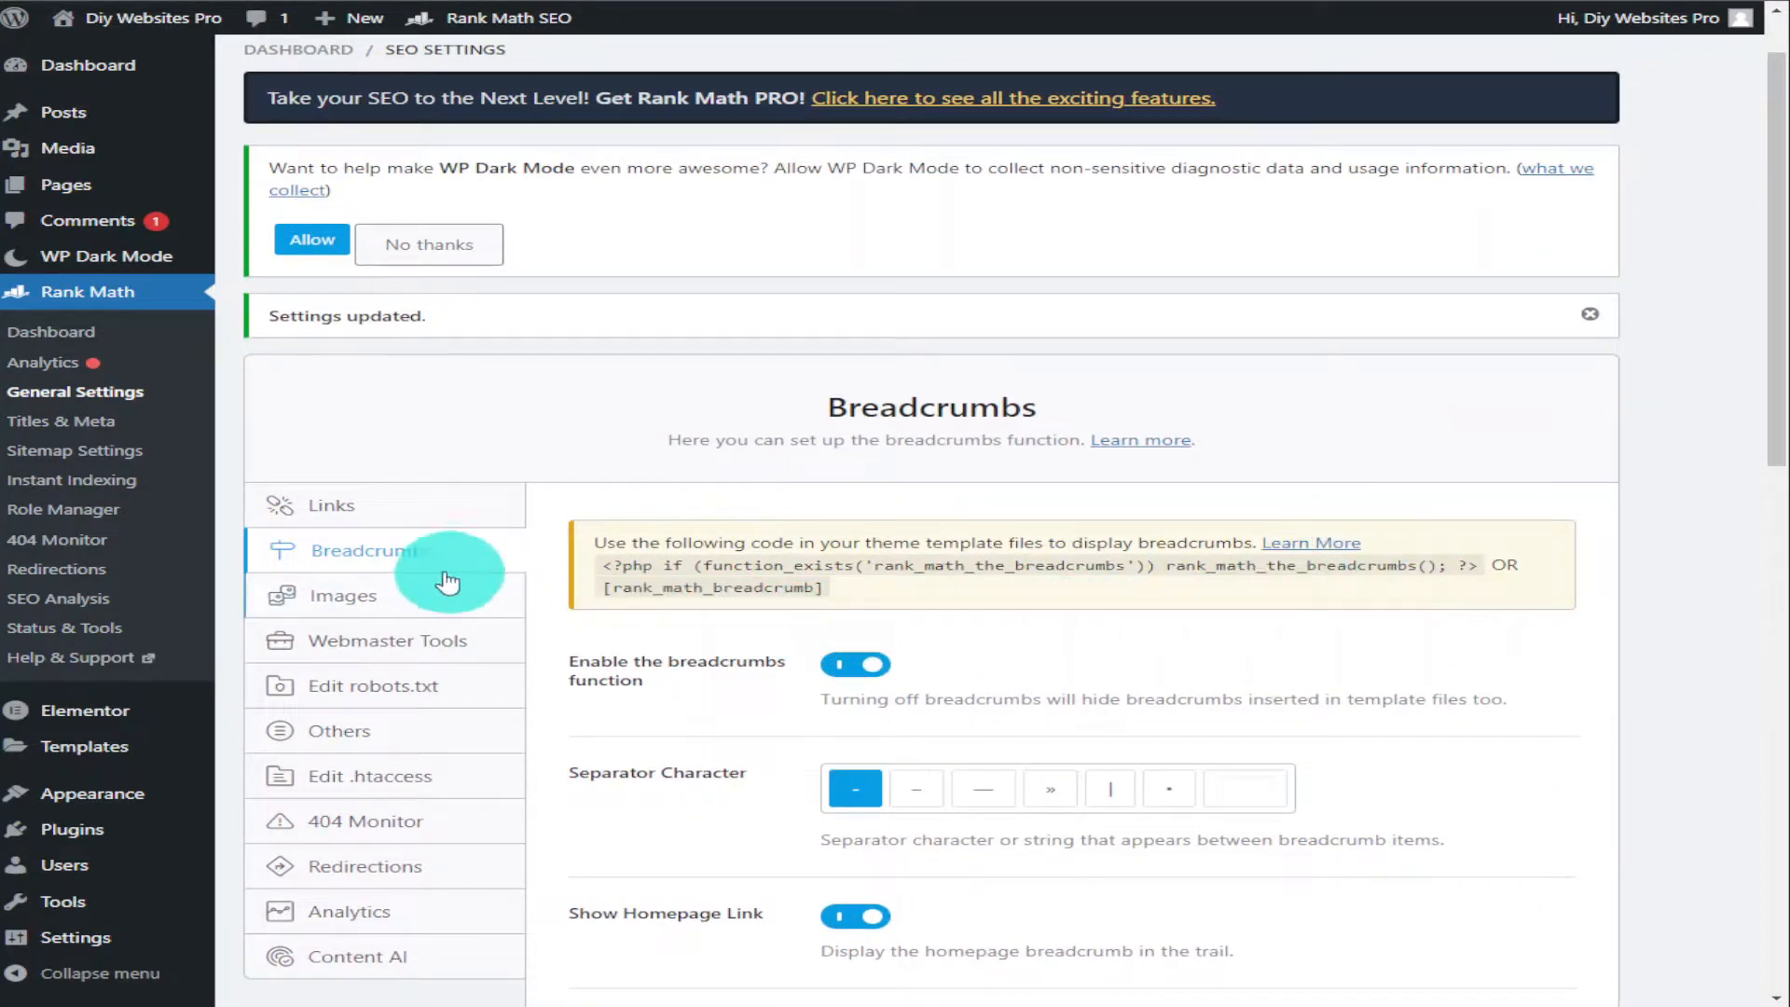
left_click(855, 664)
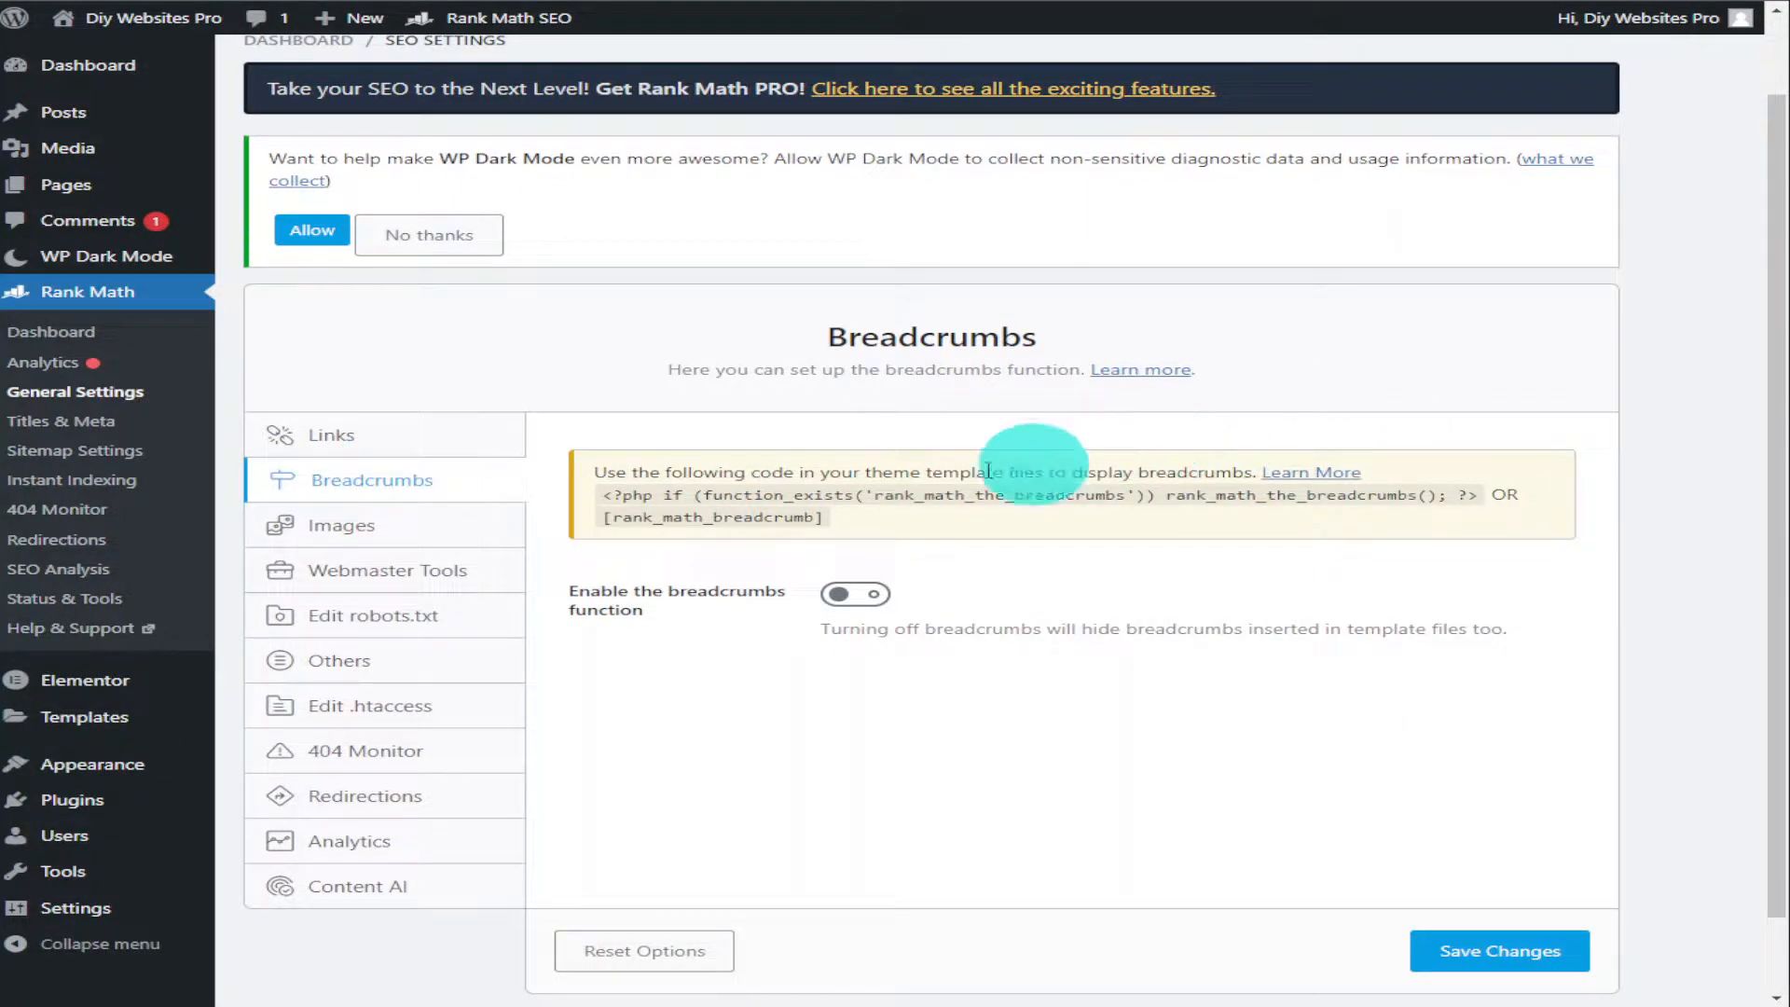
Step: Examine Rank Math's general settings for Images, Webmaster Tools and robots.txt editing
left_click(396, 524)
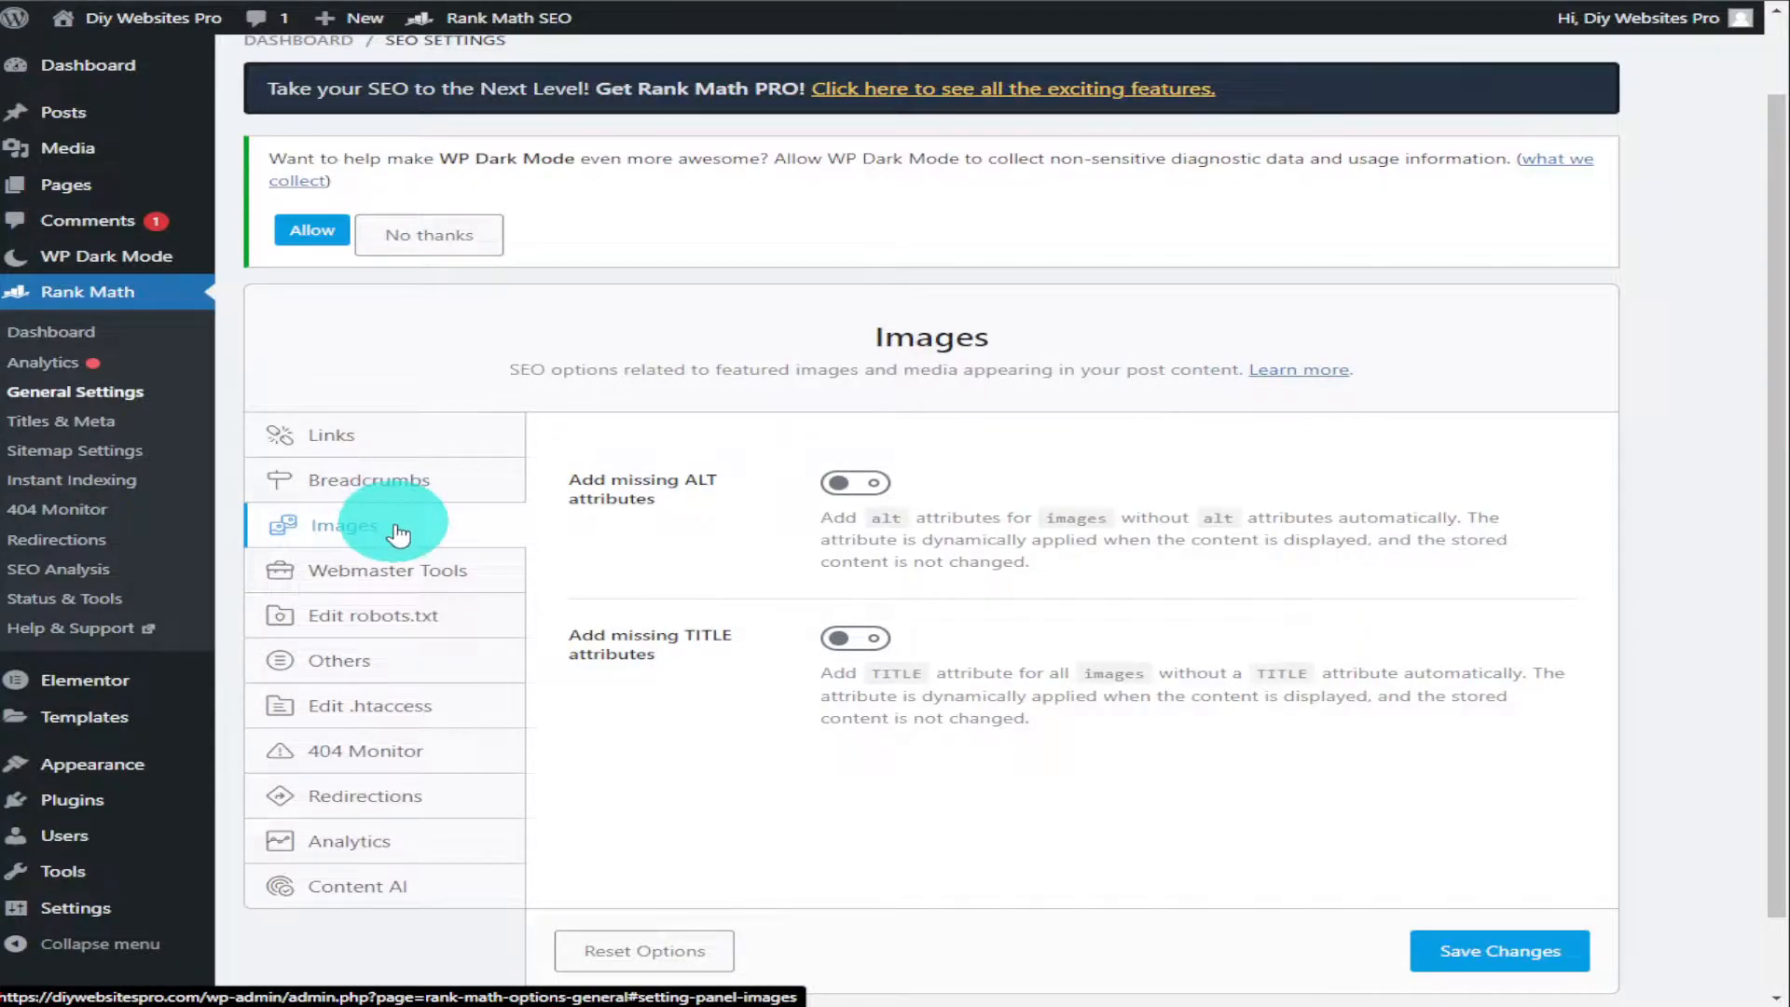
left_click(397, 578)
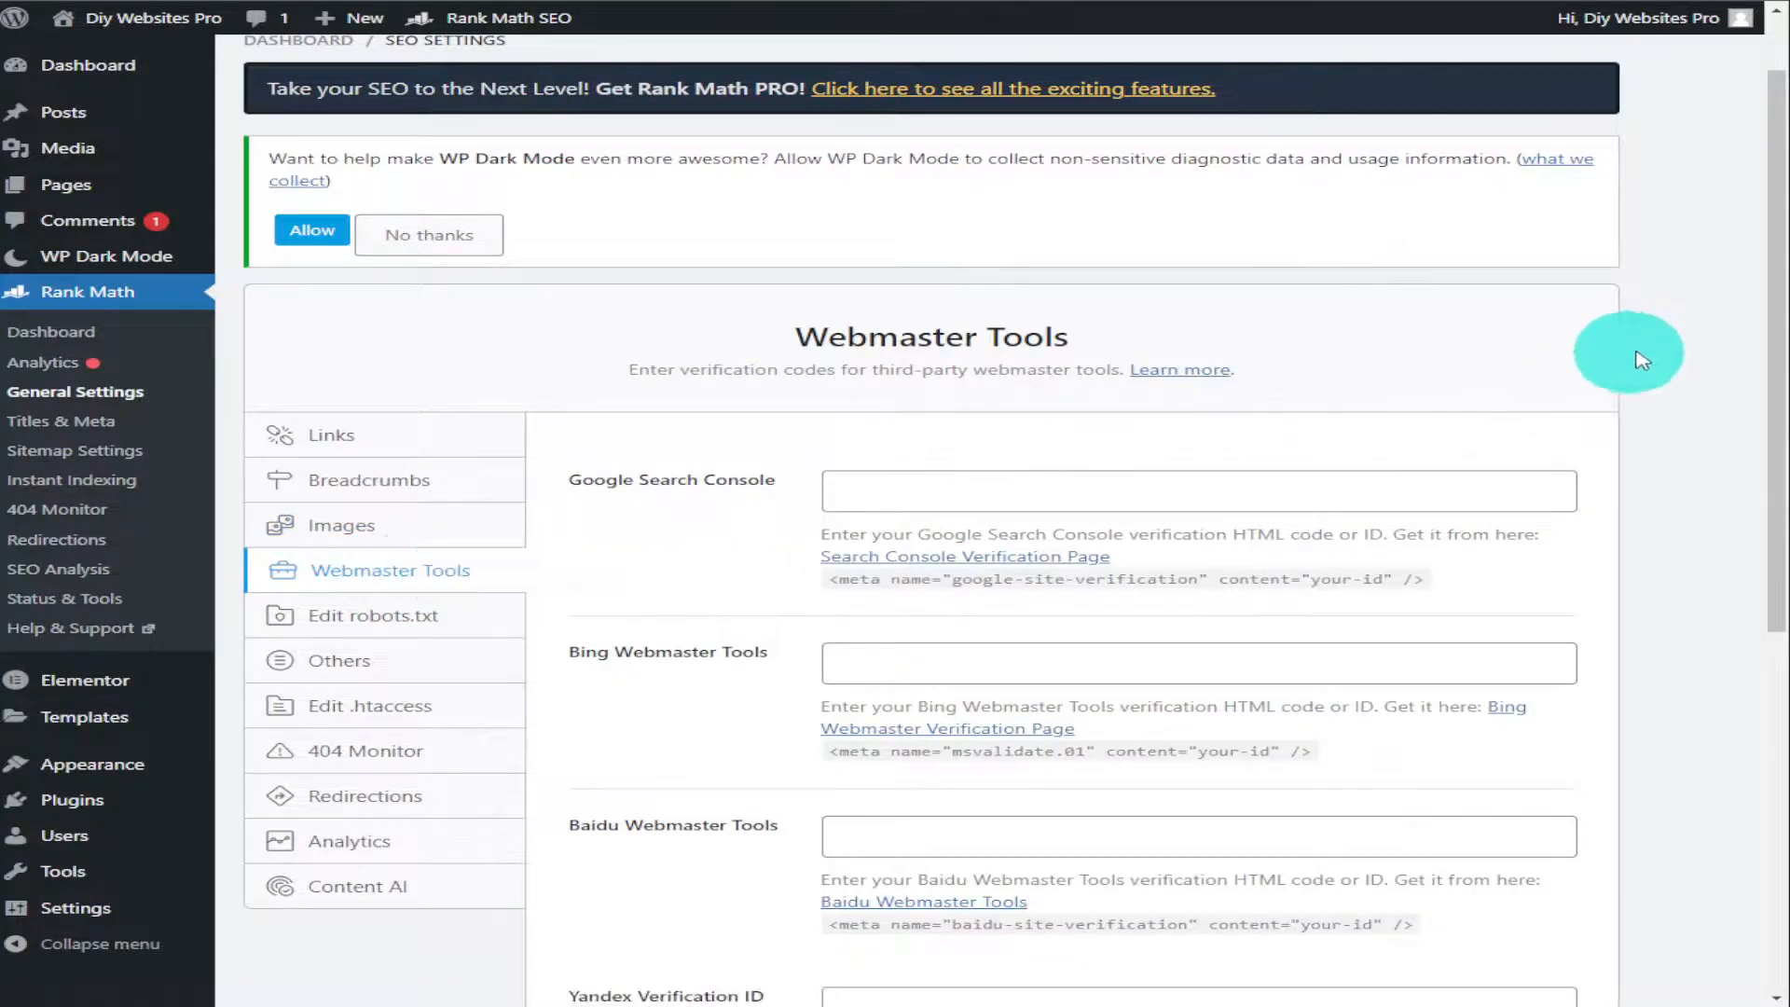
left_click_drag(1783, 334, 1724, 326)
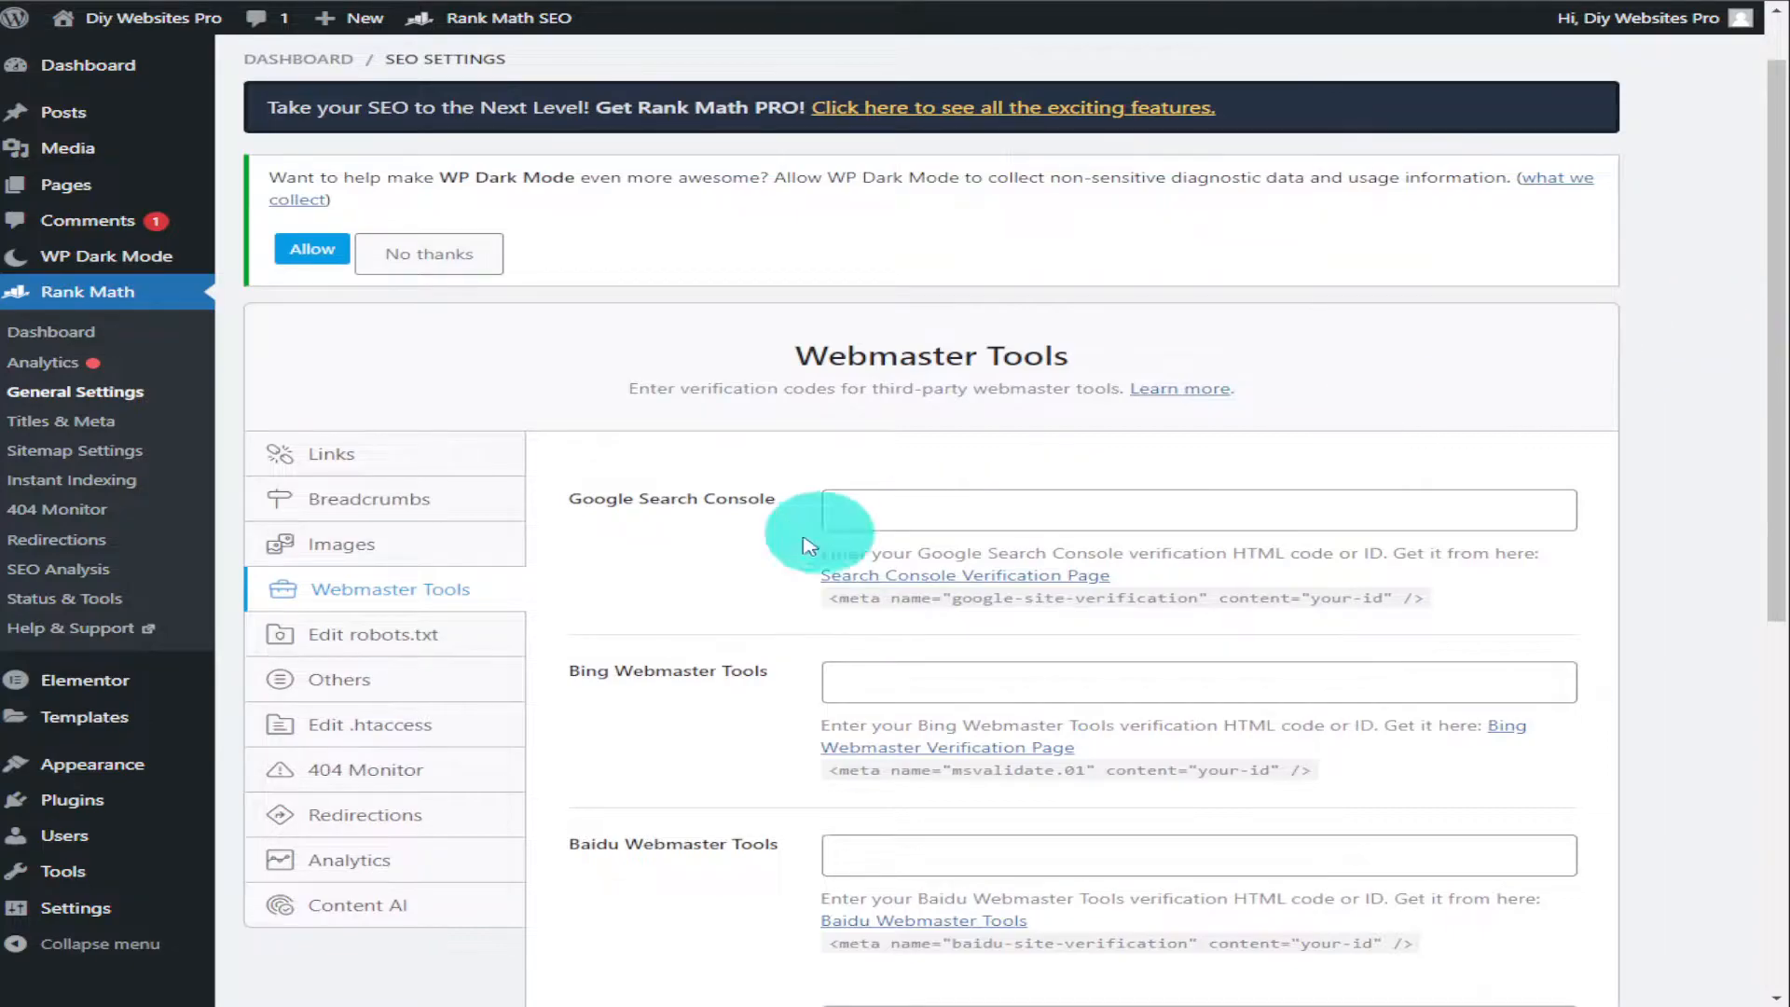
left_click(453, 642)
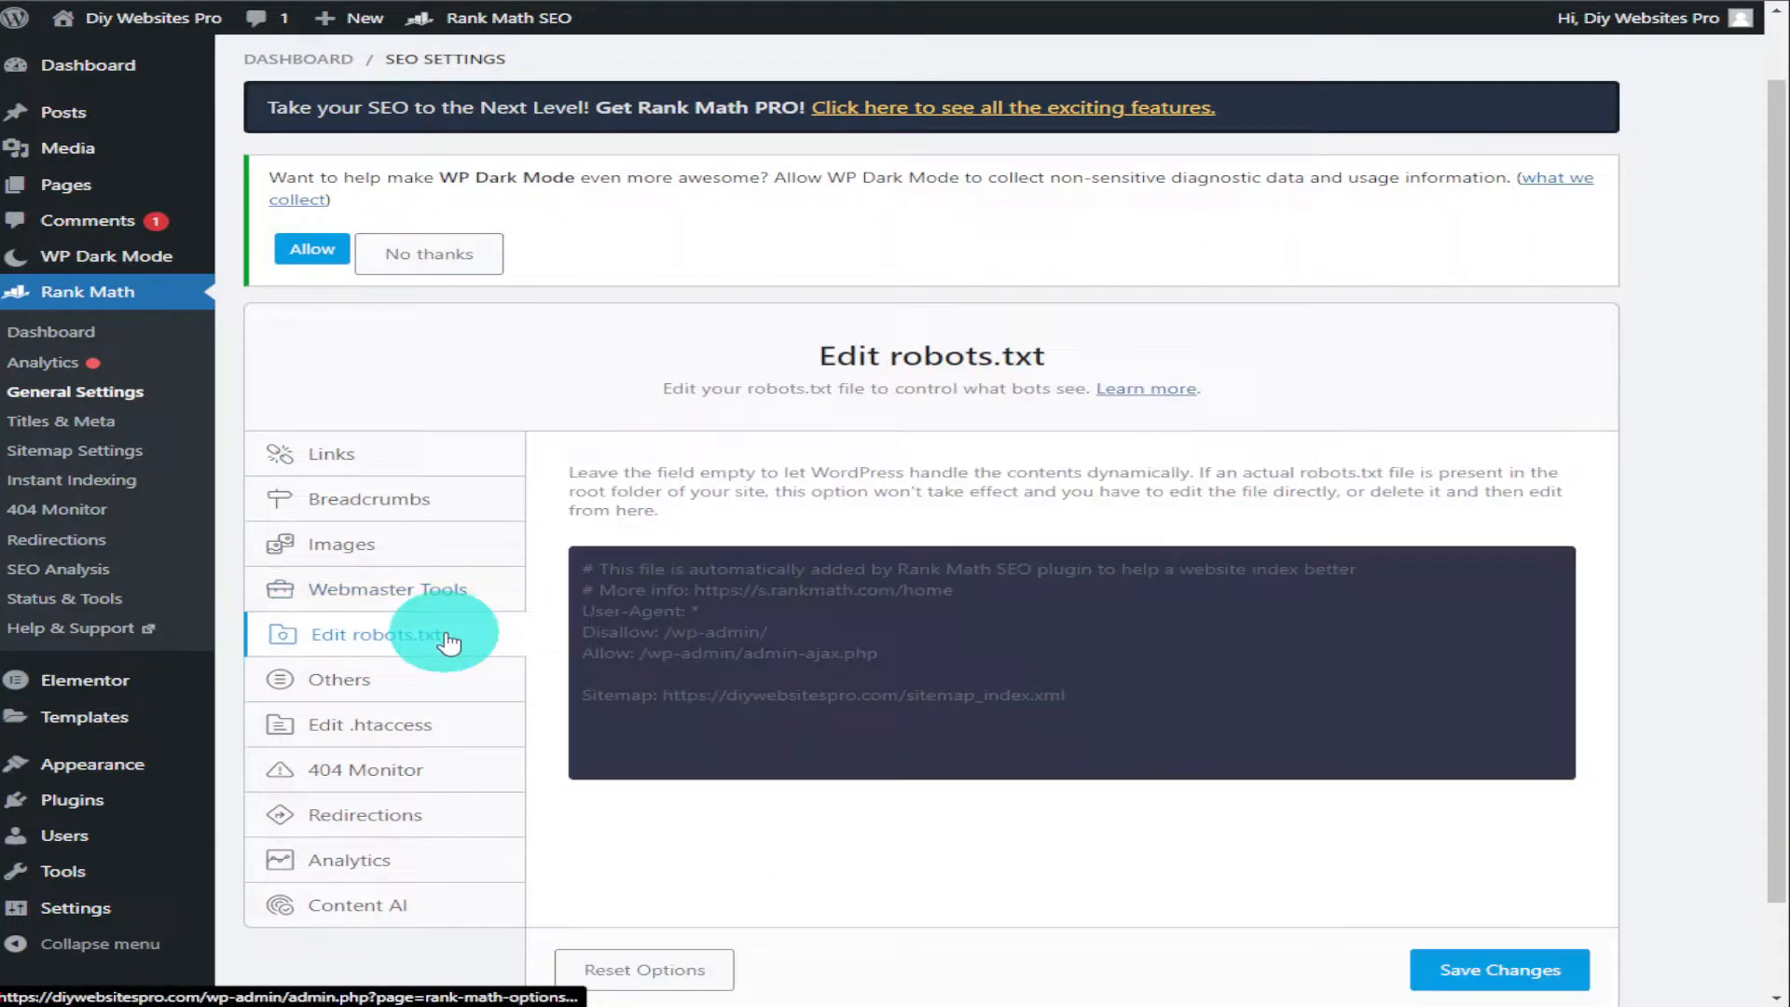
Step: Examine Rank Math's general settings for Others, .htaccess editing and the 404 Monitor
left_click(466, 690)
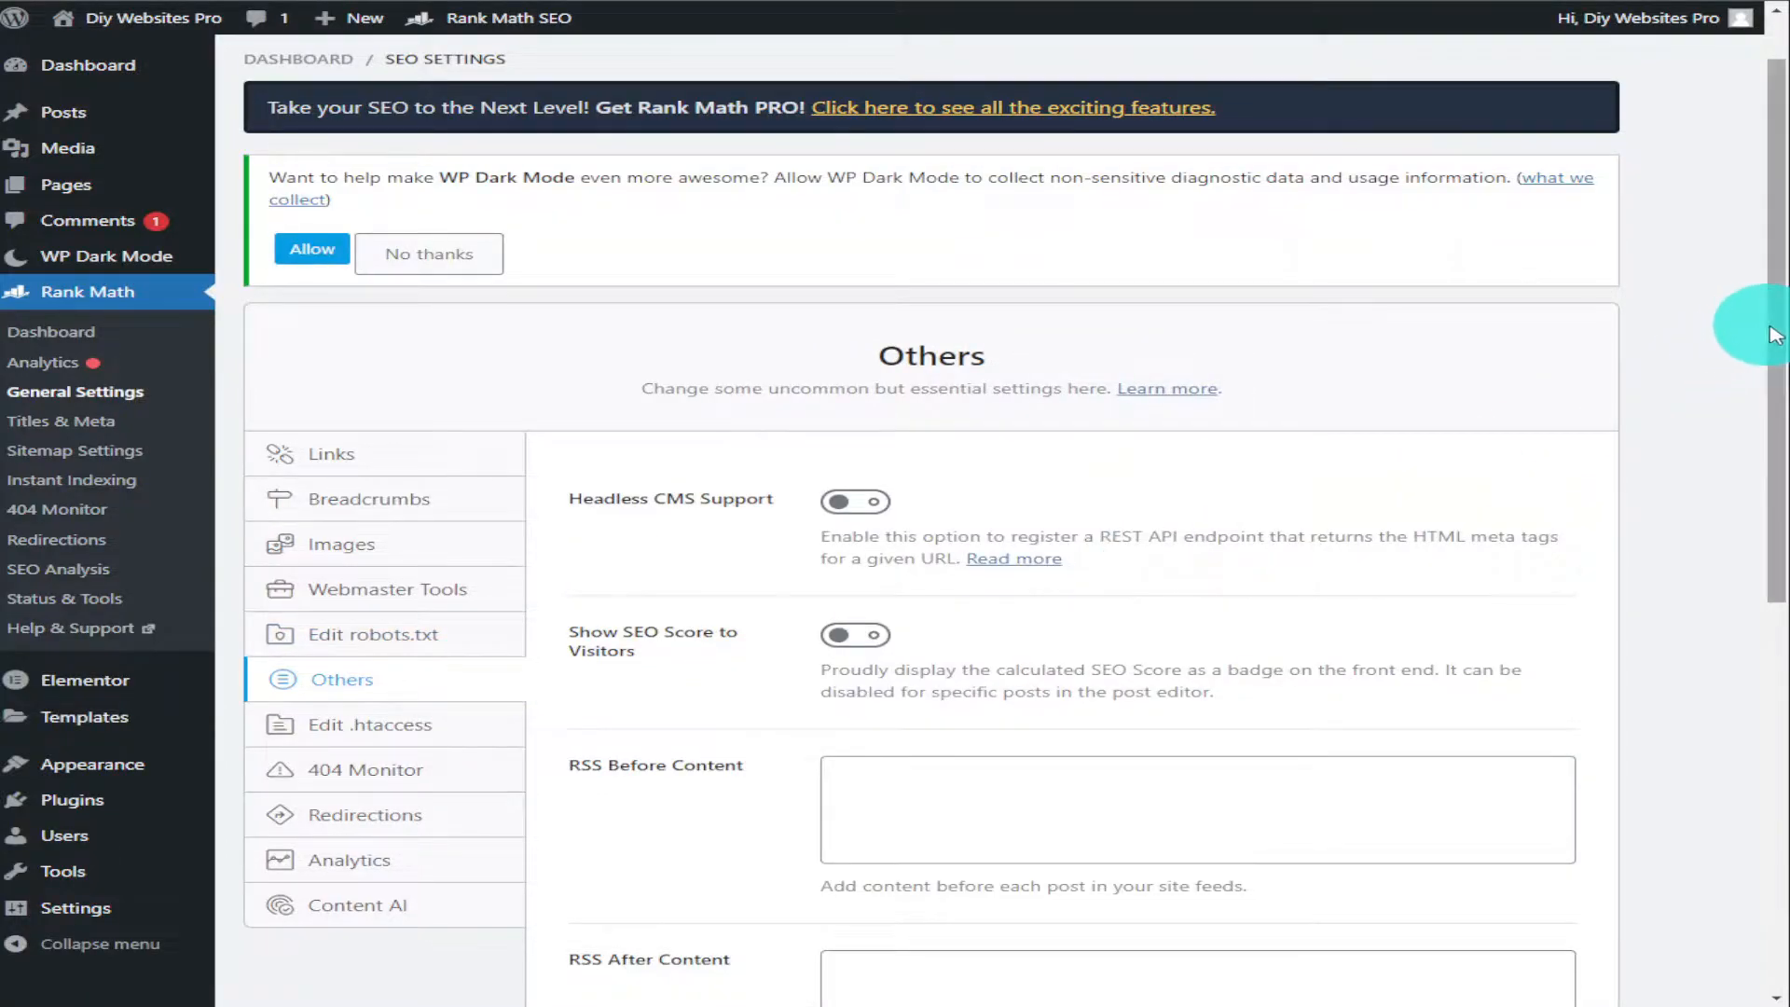
left_click_drag(1777, 334, 1704, 364)
left_click(377, 676)
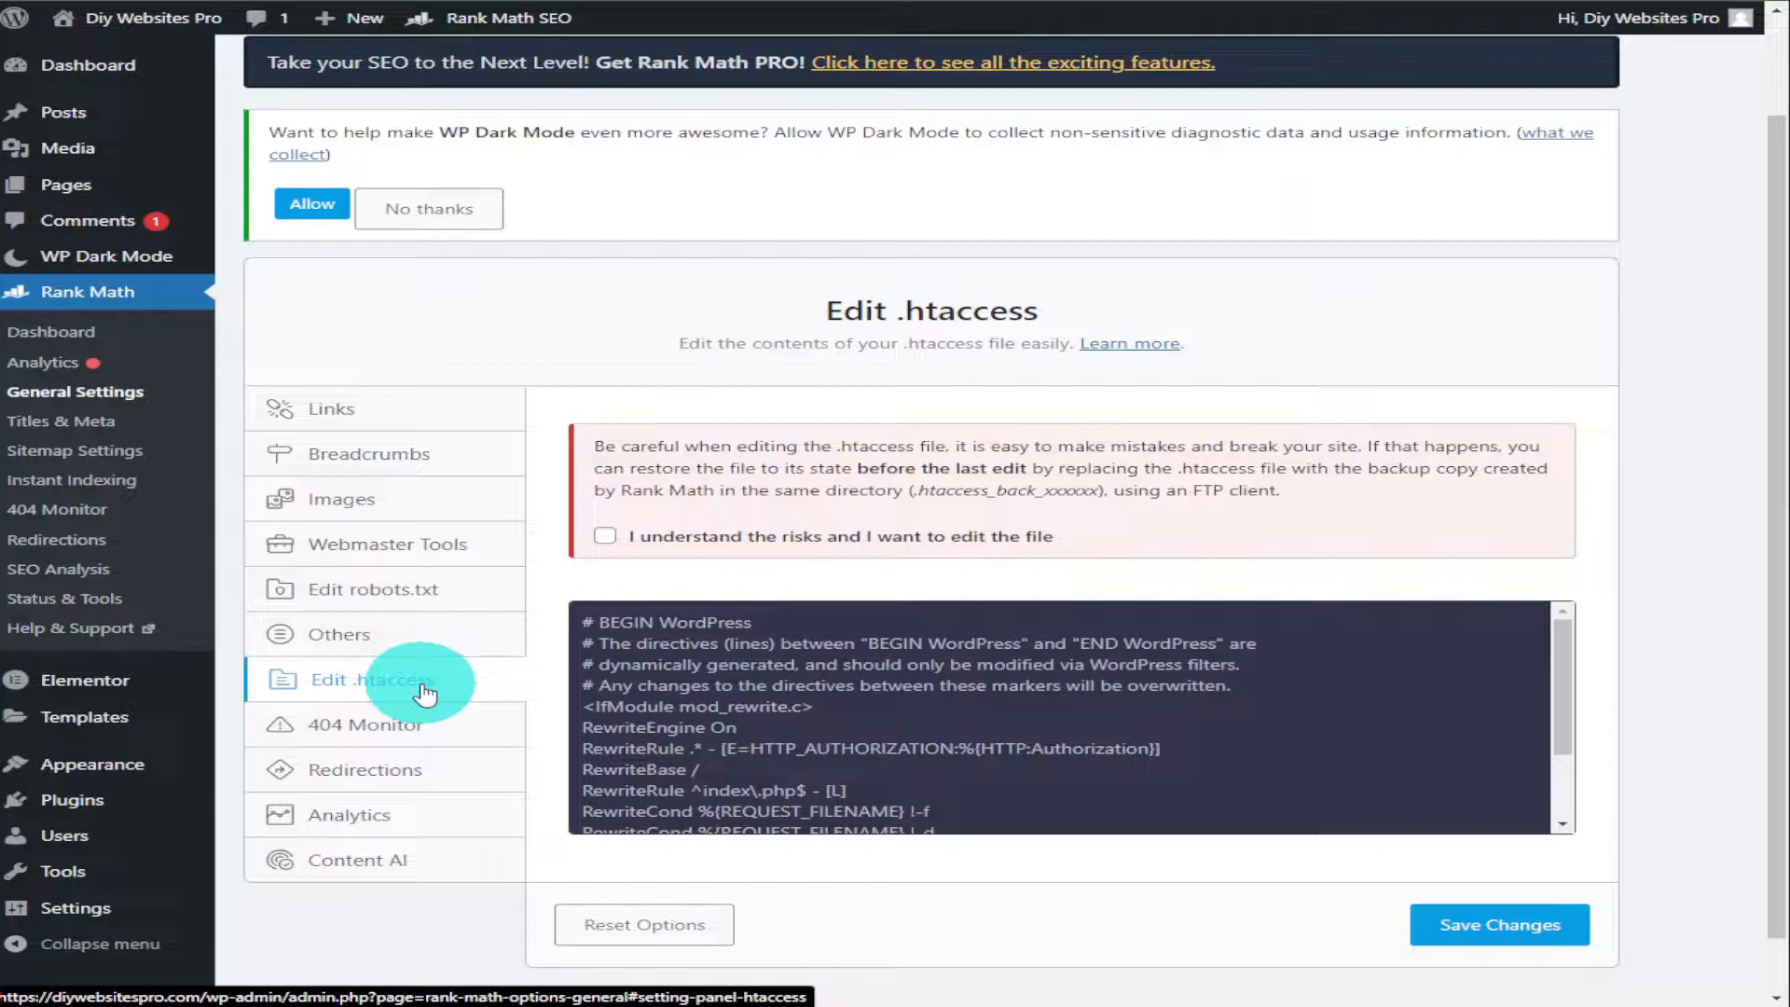
left_click(423, 730)
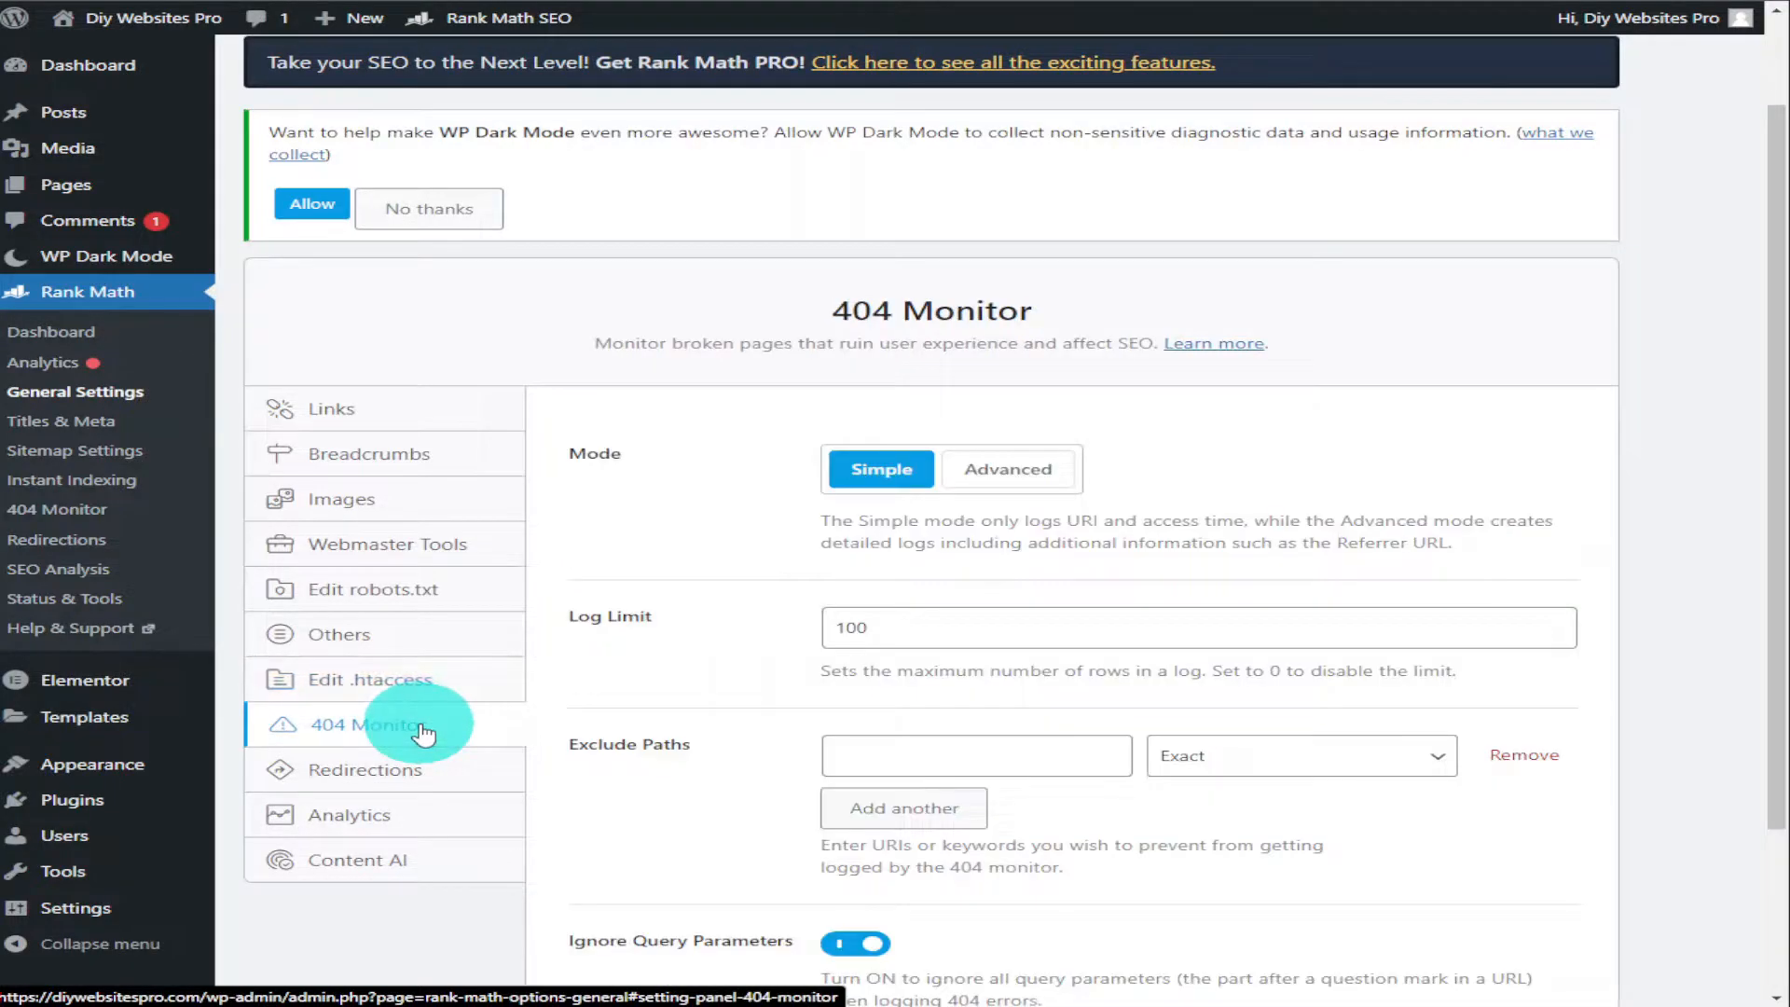
left_click_drag(1759, 350, 1762, 562)
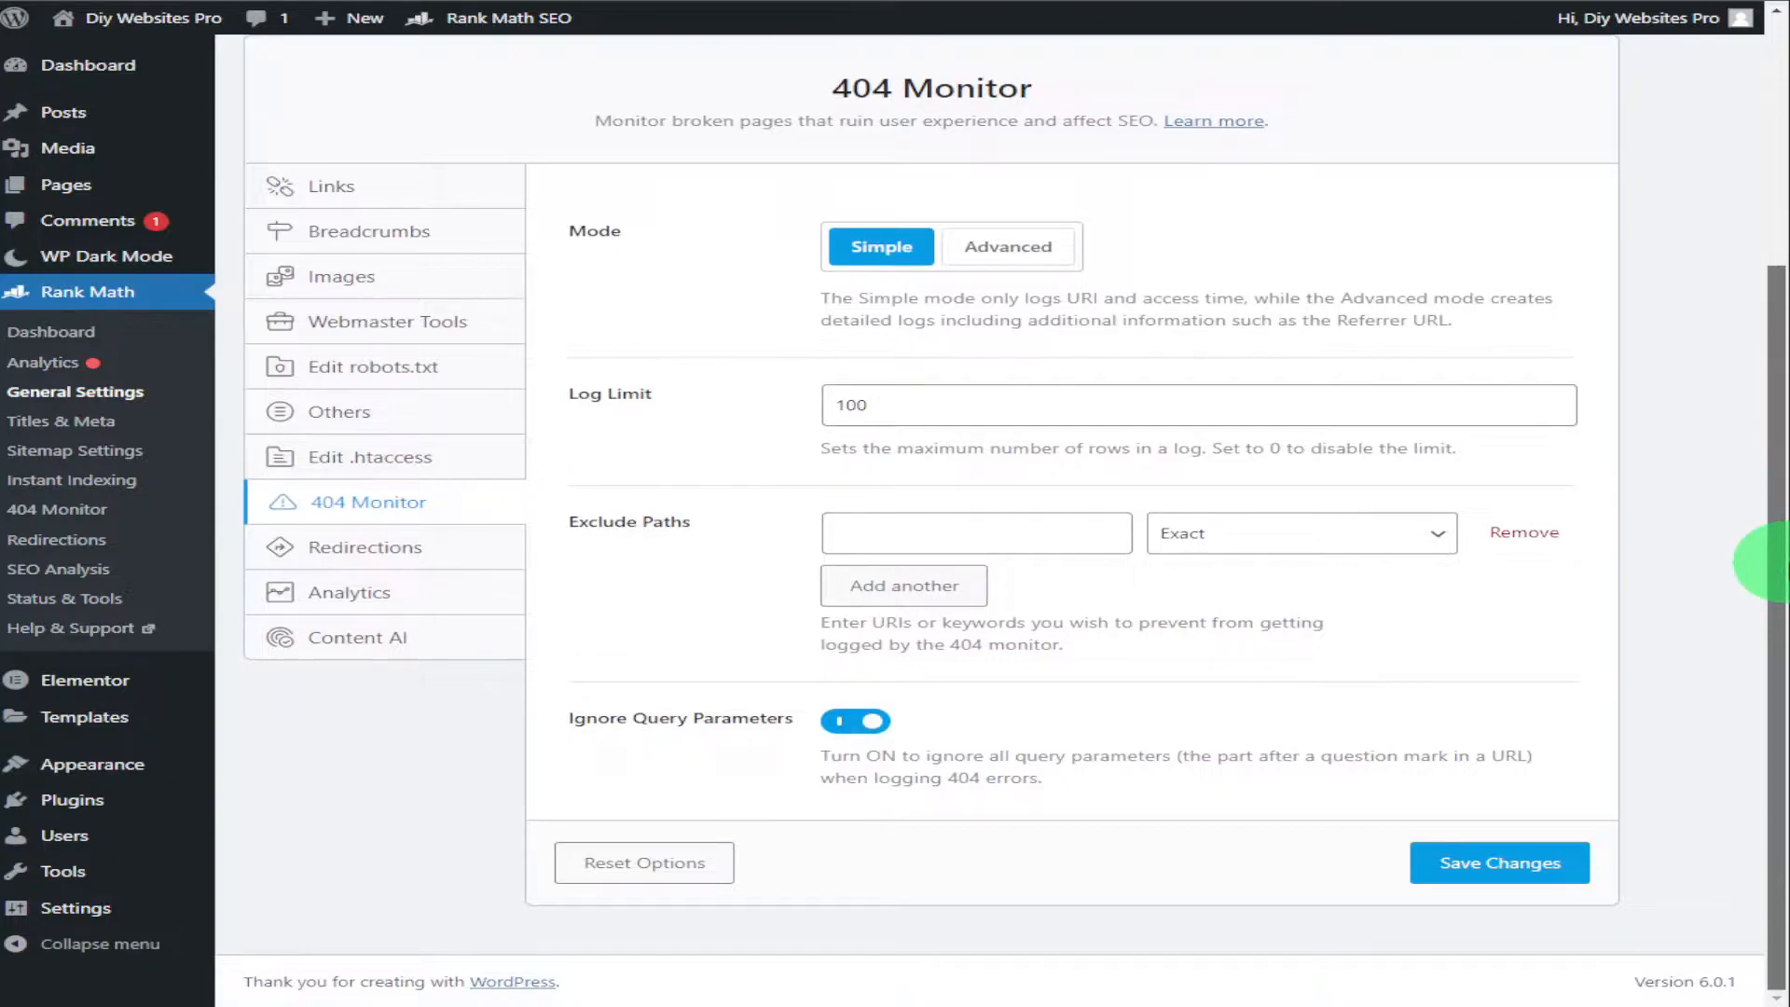
left_click_drag(1762, 560, 1763, 388)
Step: Try the Redirect to Homepage and Custom Redirection fallback behaviours in the Redirections settings
left_click(401, 883)
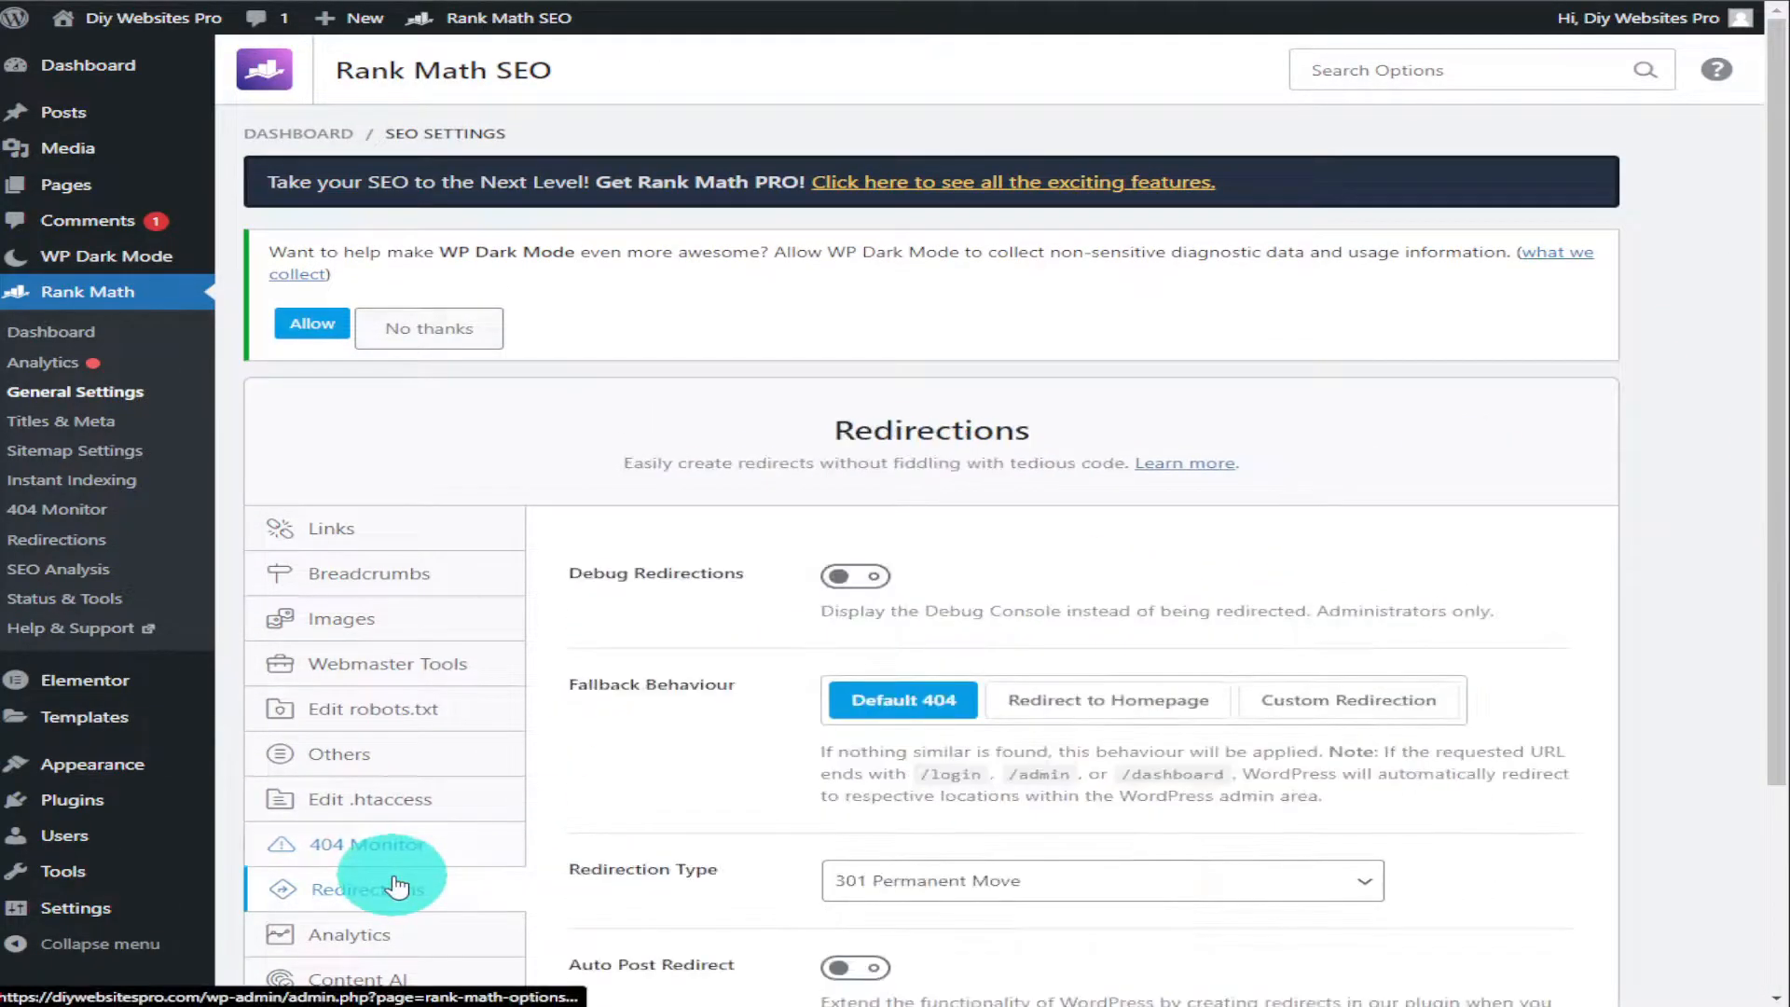
scroll(1753, 483, "down", 3)
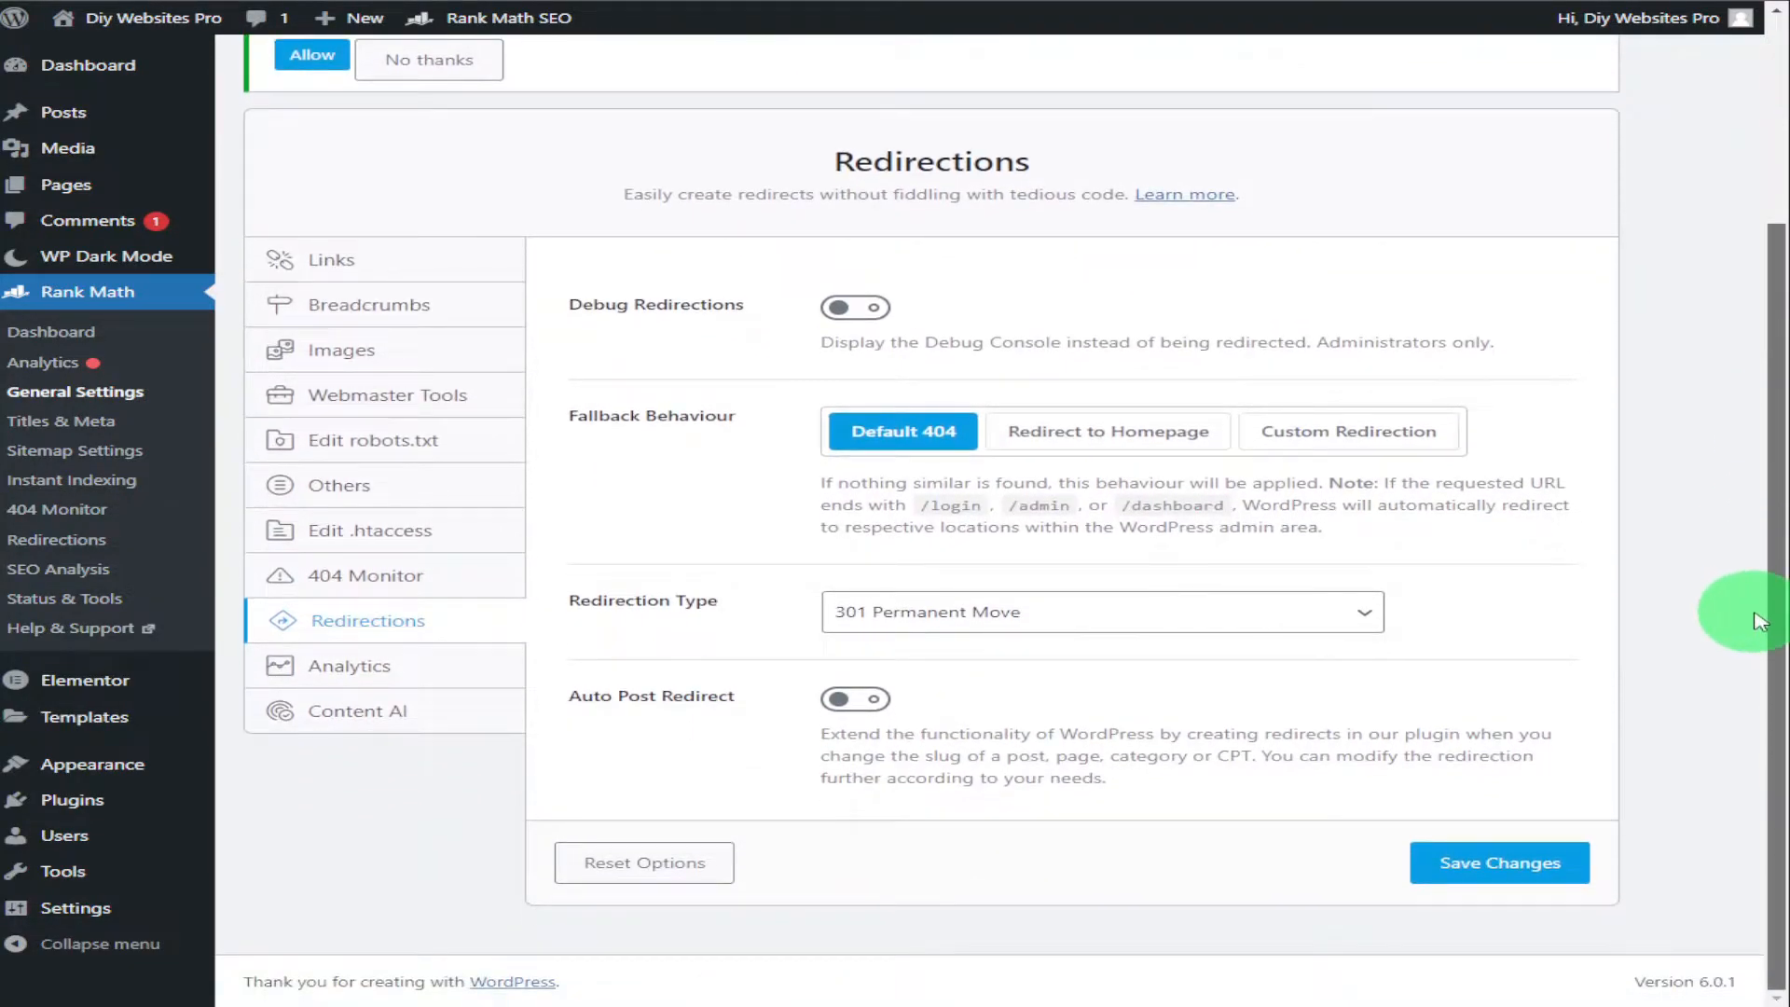
left_click(1155, 435)
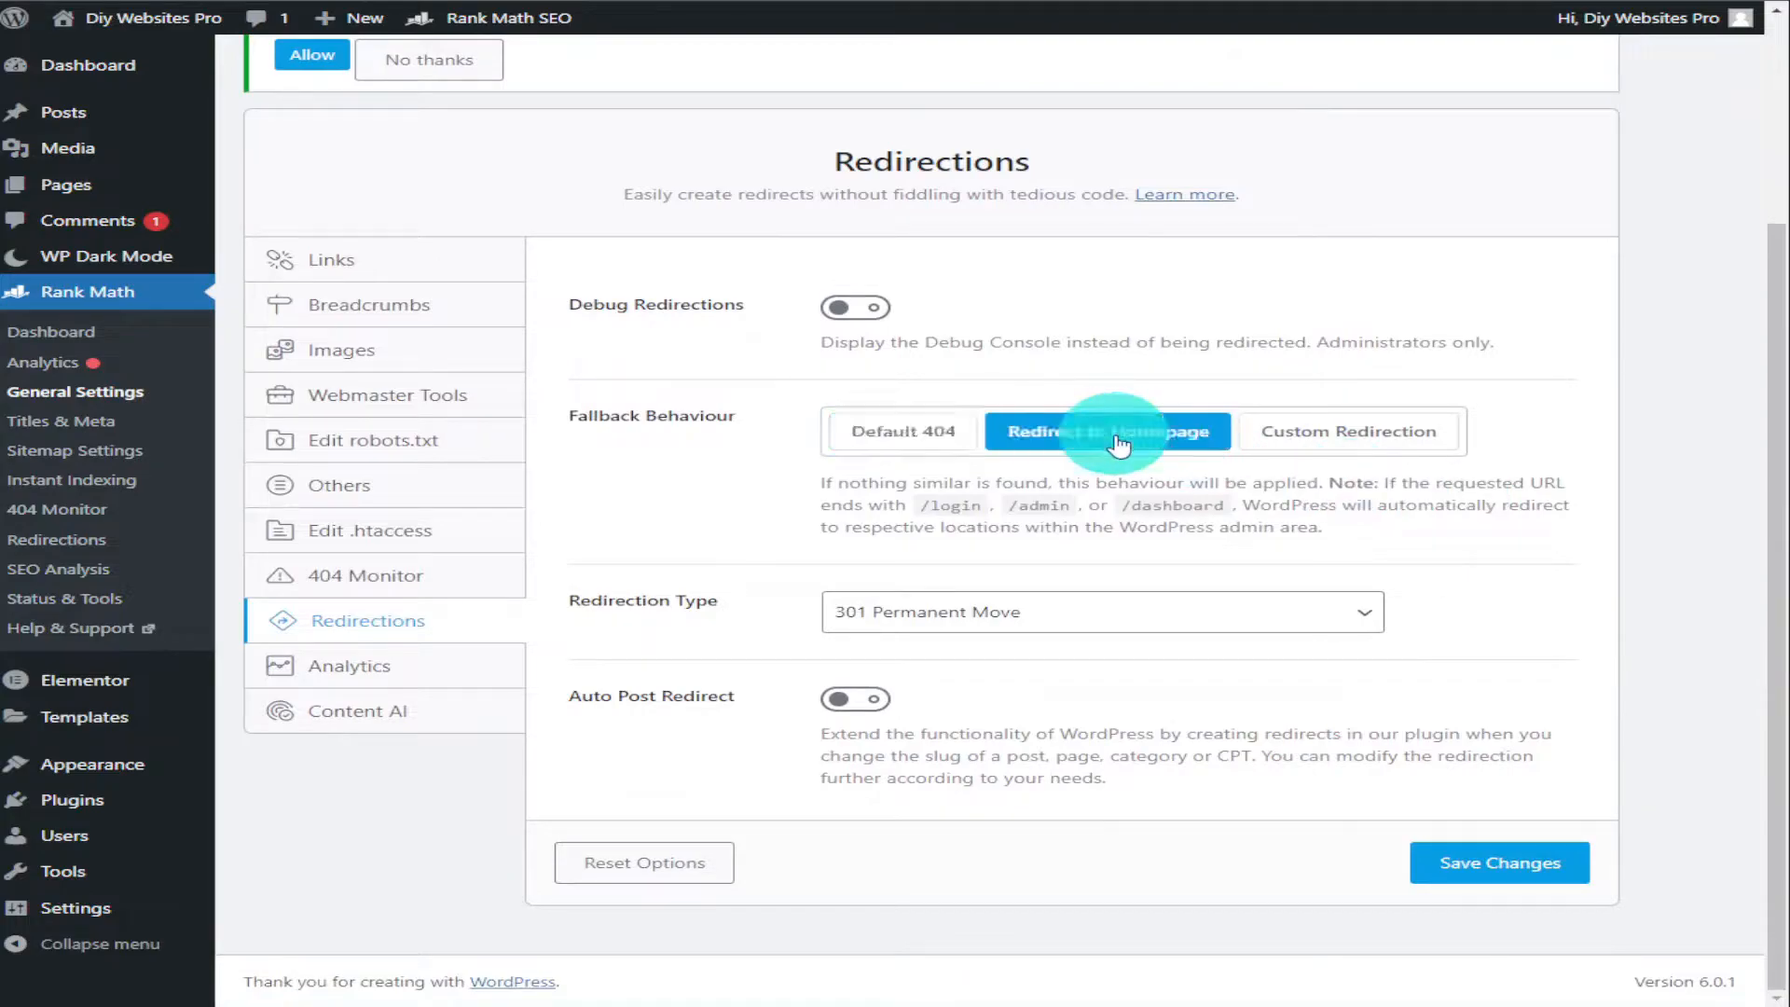
left_click(1285, 452)
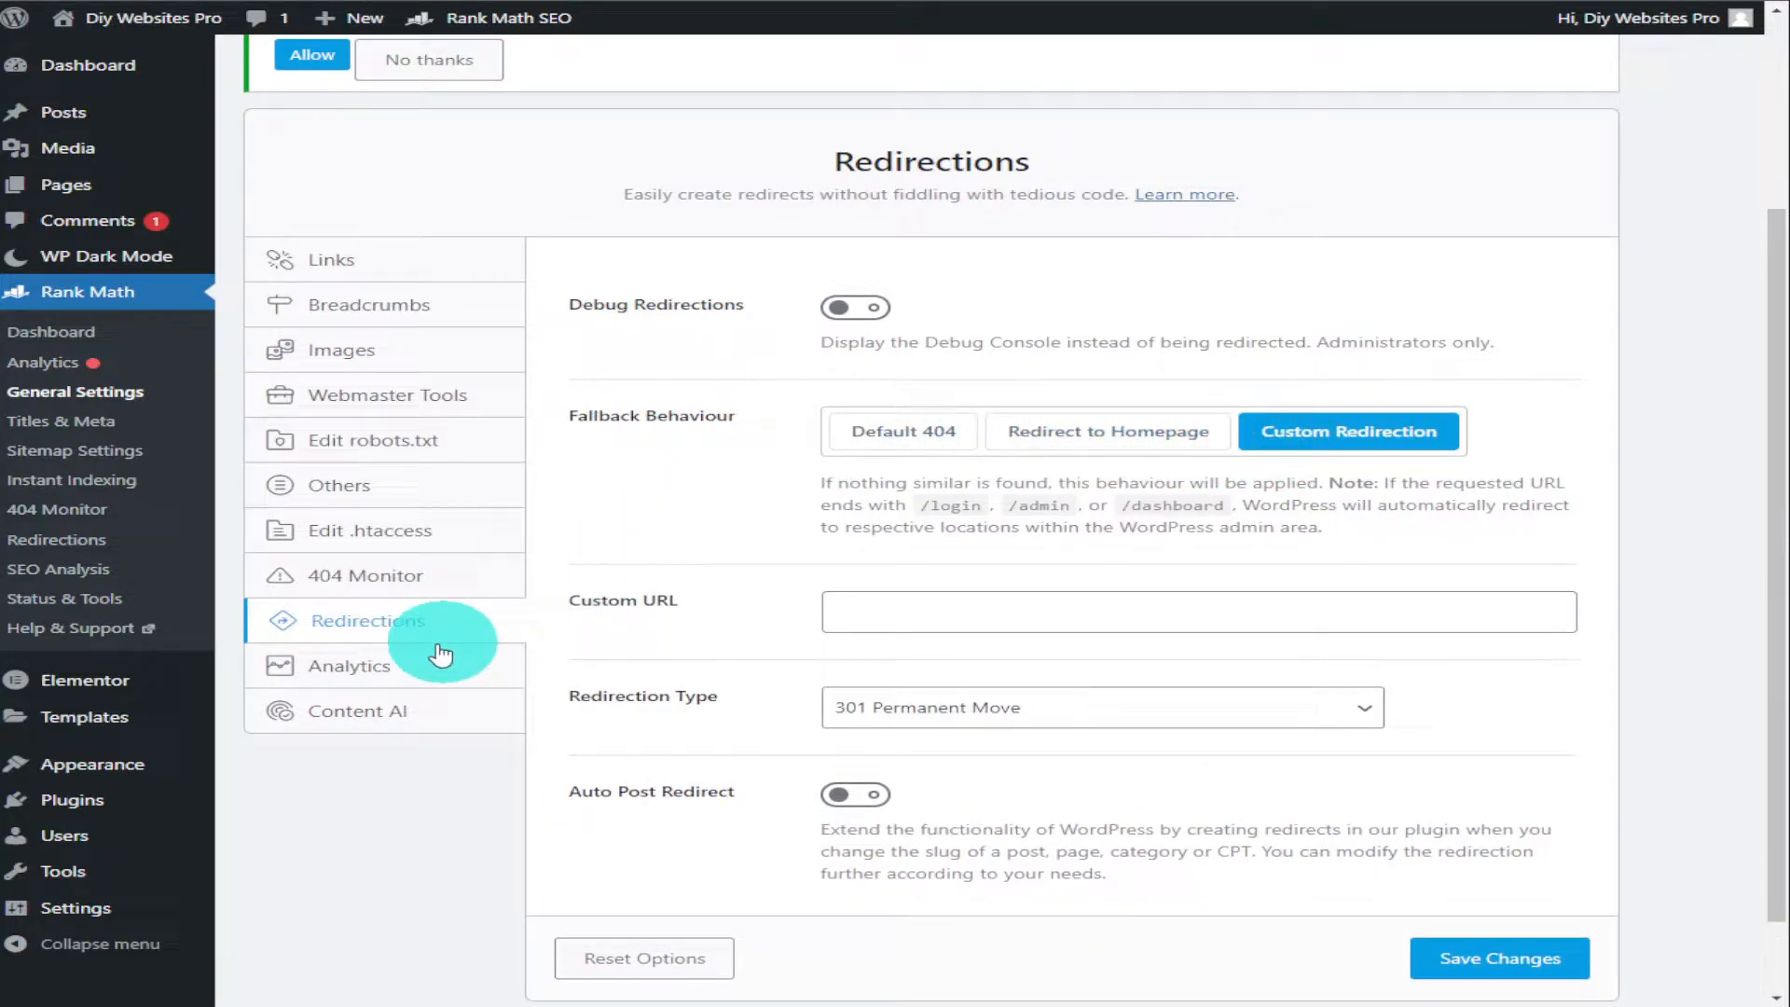
Step: Examine the Analytics and Content AI sections of the general settings
left_click(401, 667)
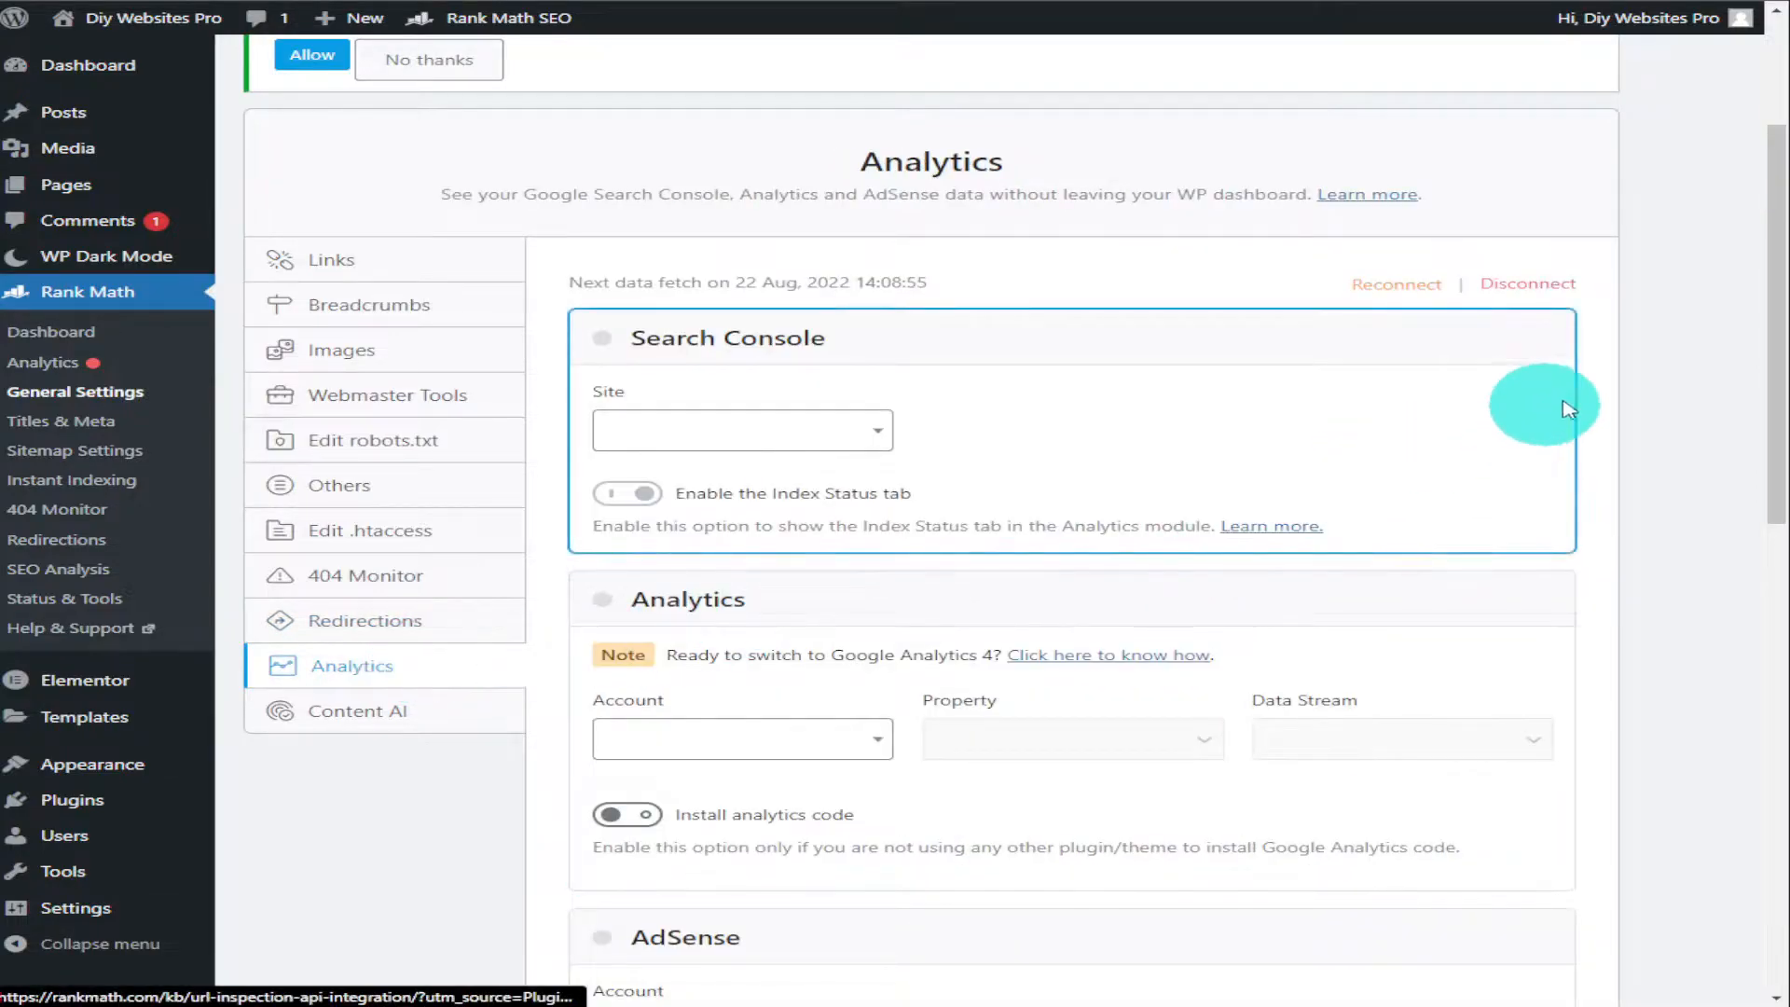
left_click_drag(1773, 261, 1759, 131)
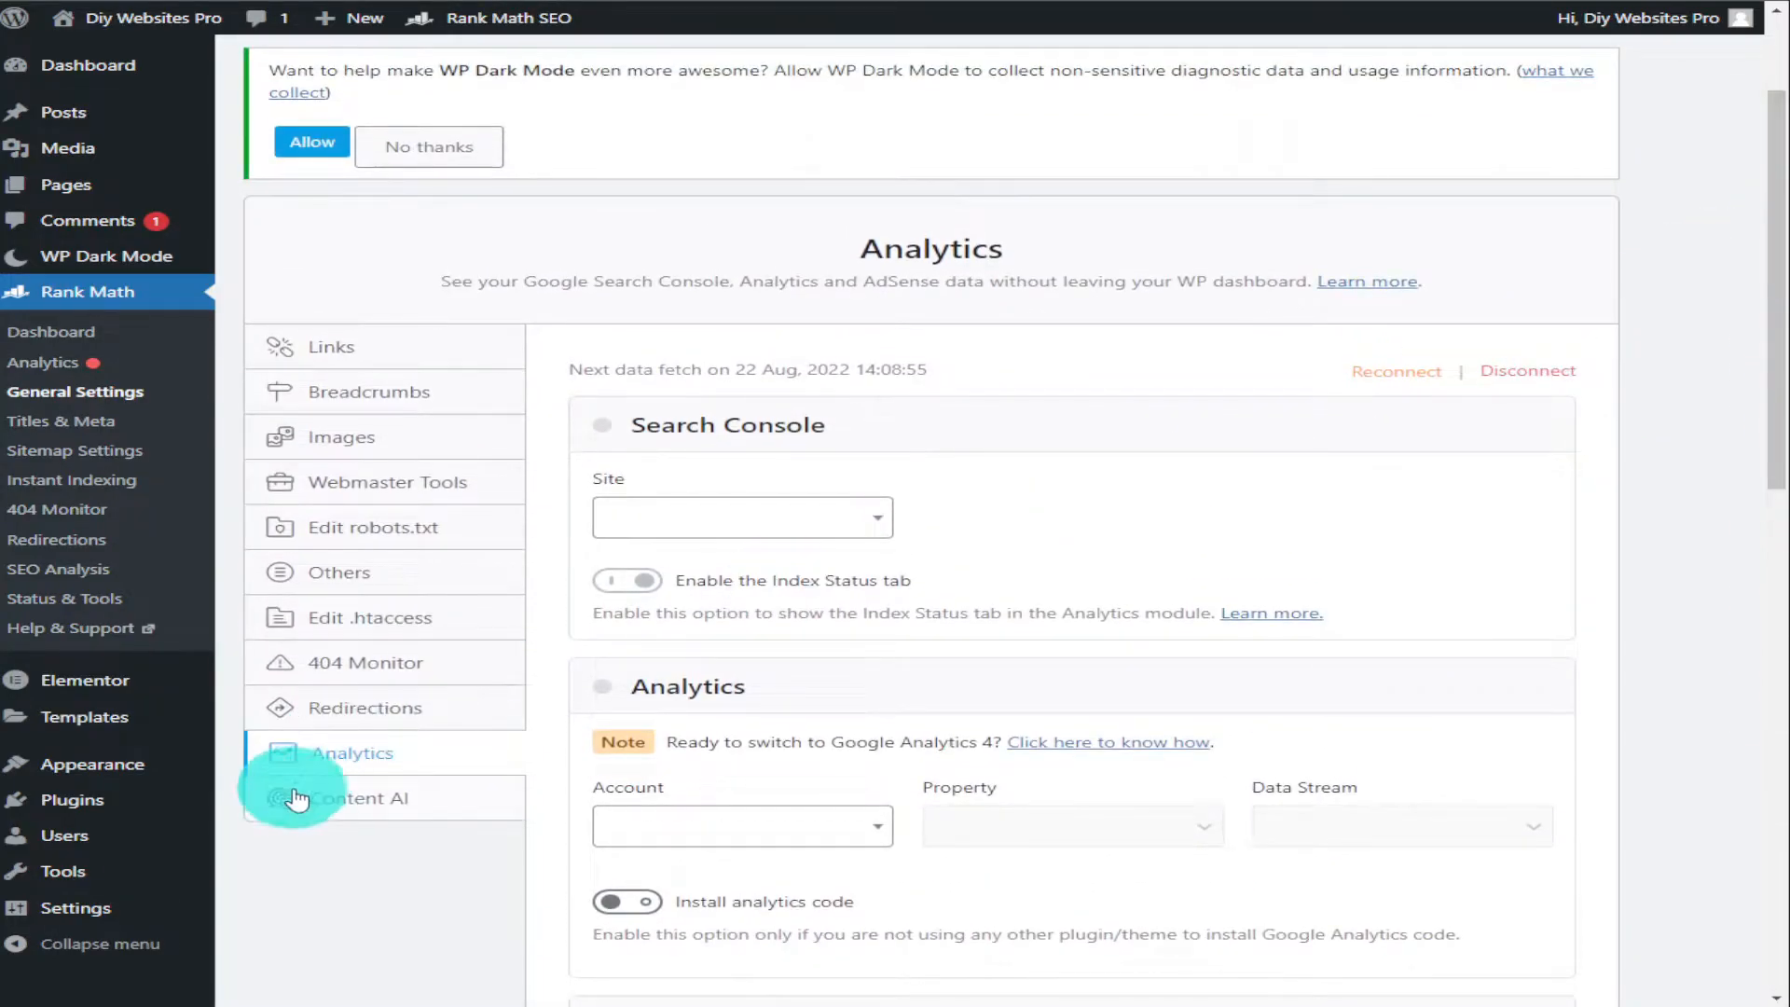
left_click(306, 824)
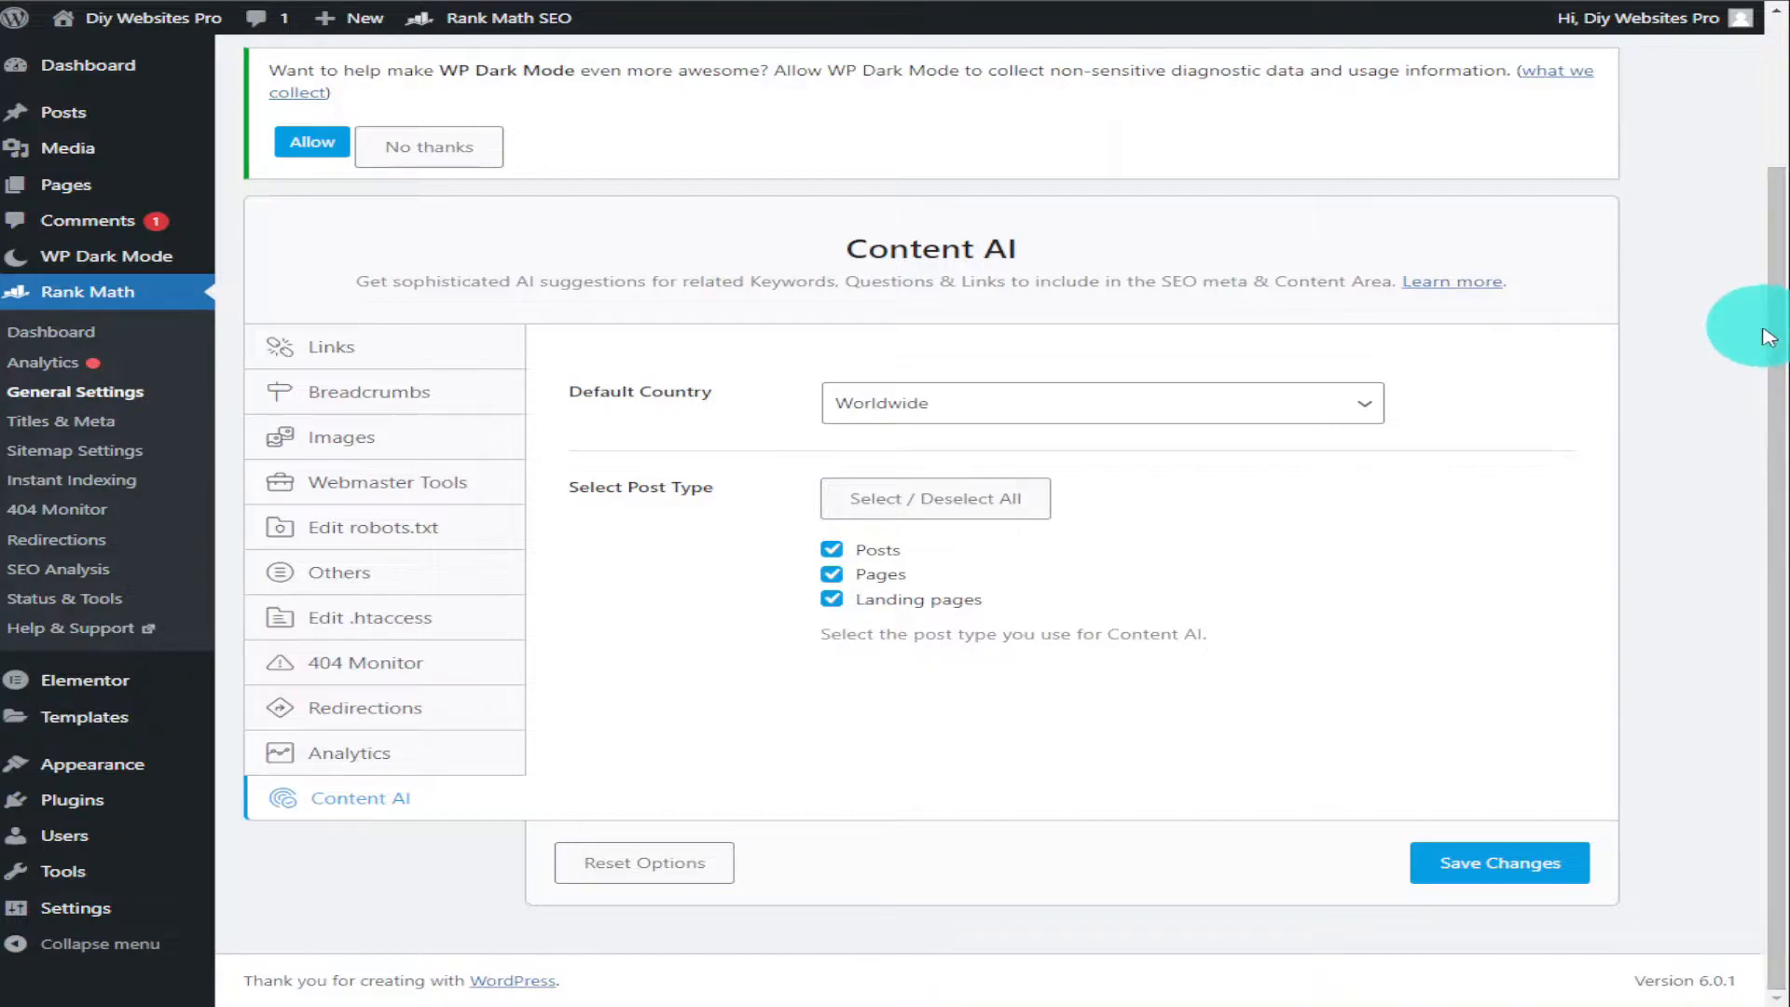
Step: Leave the general settings without saving and start Rank Math's setup wizard in Advanced mode
left_click(151, 337)
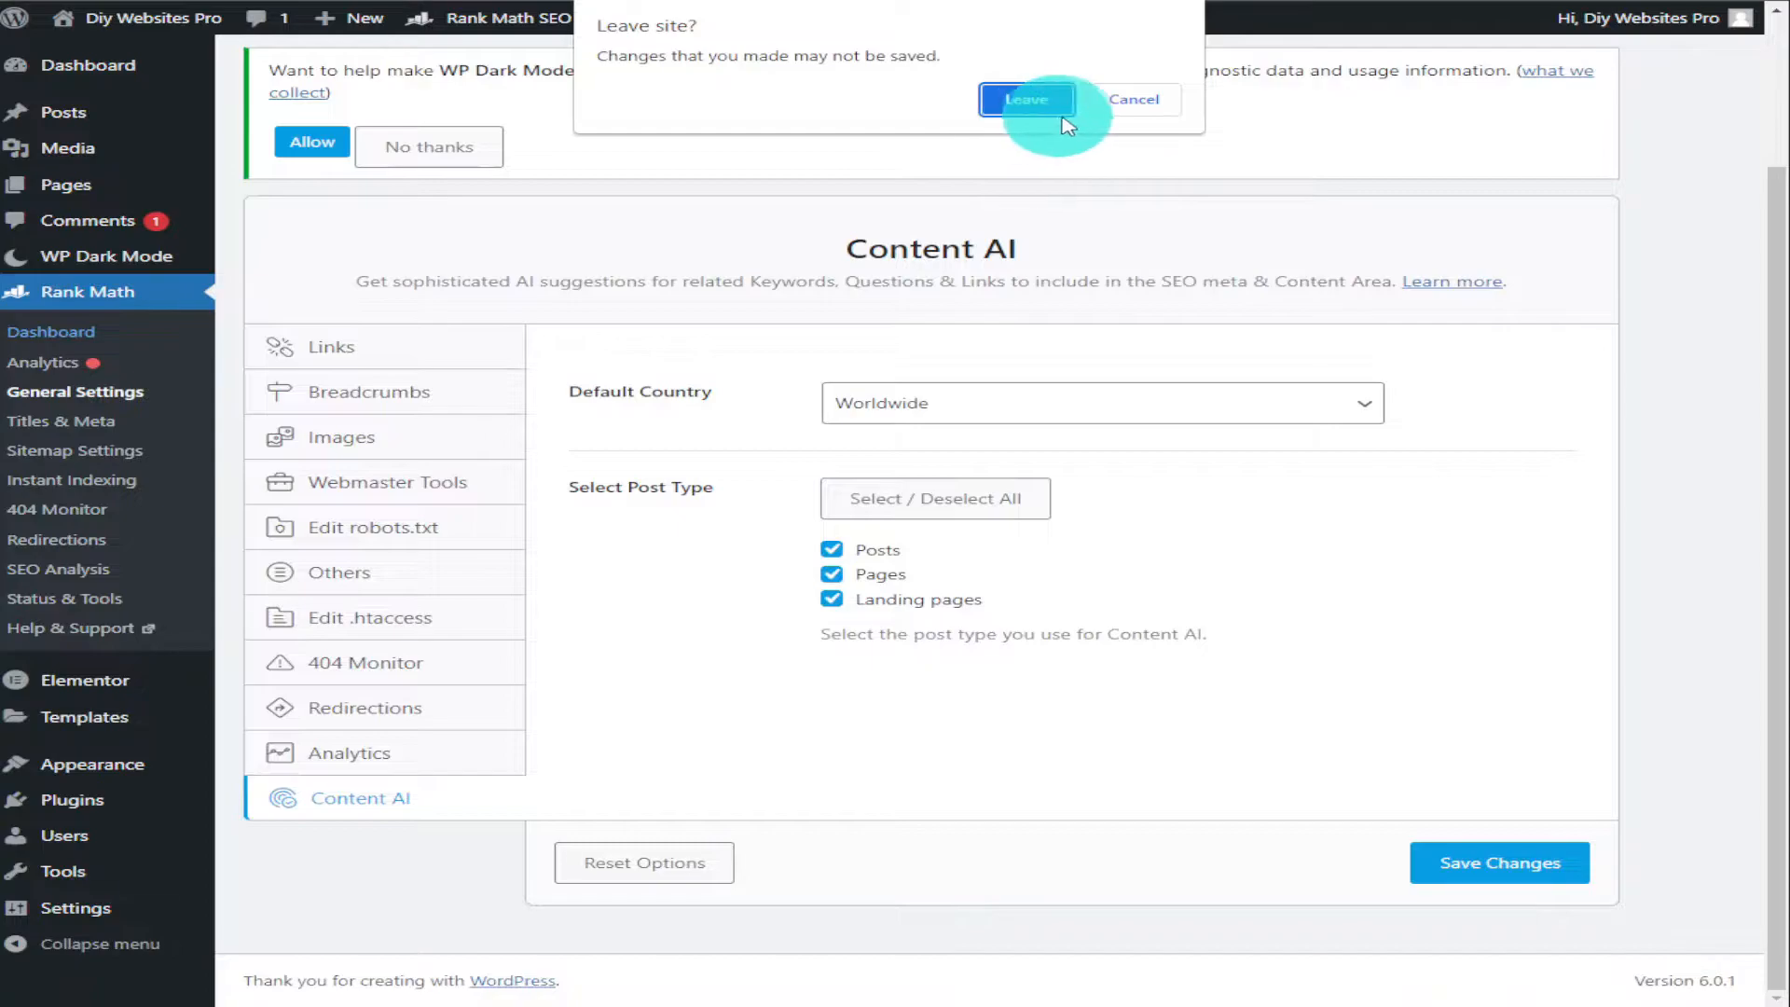
left_click(1033, 103)
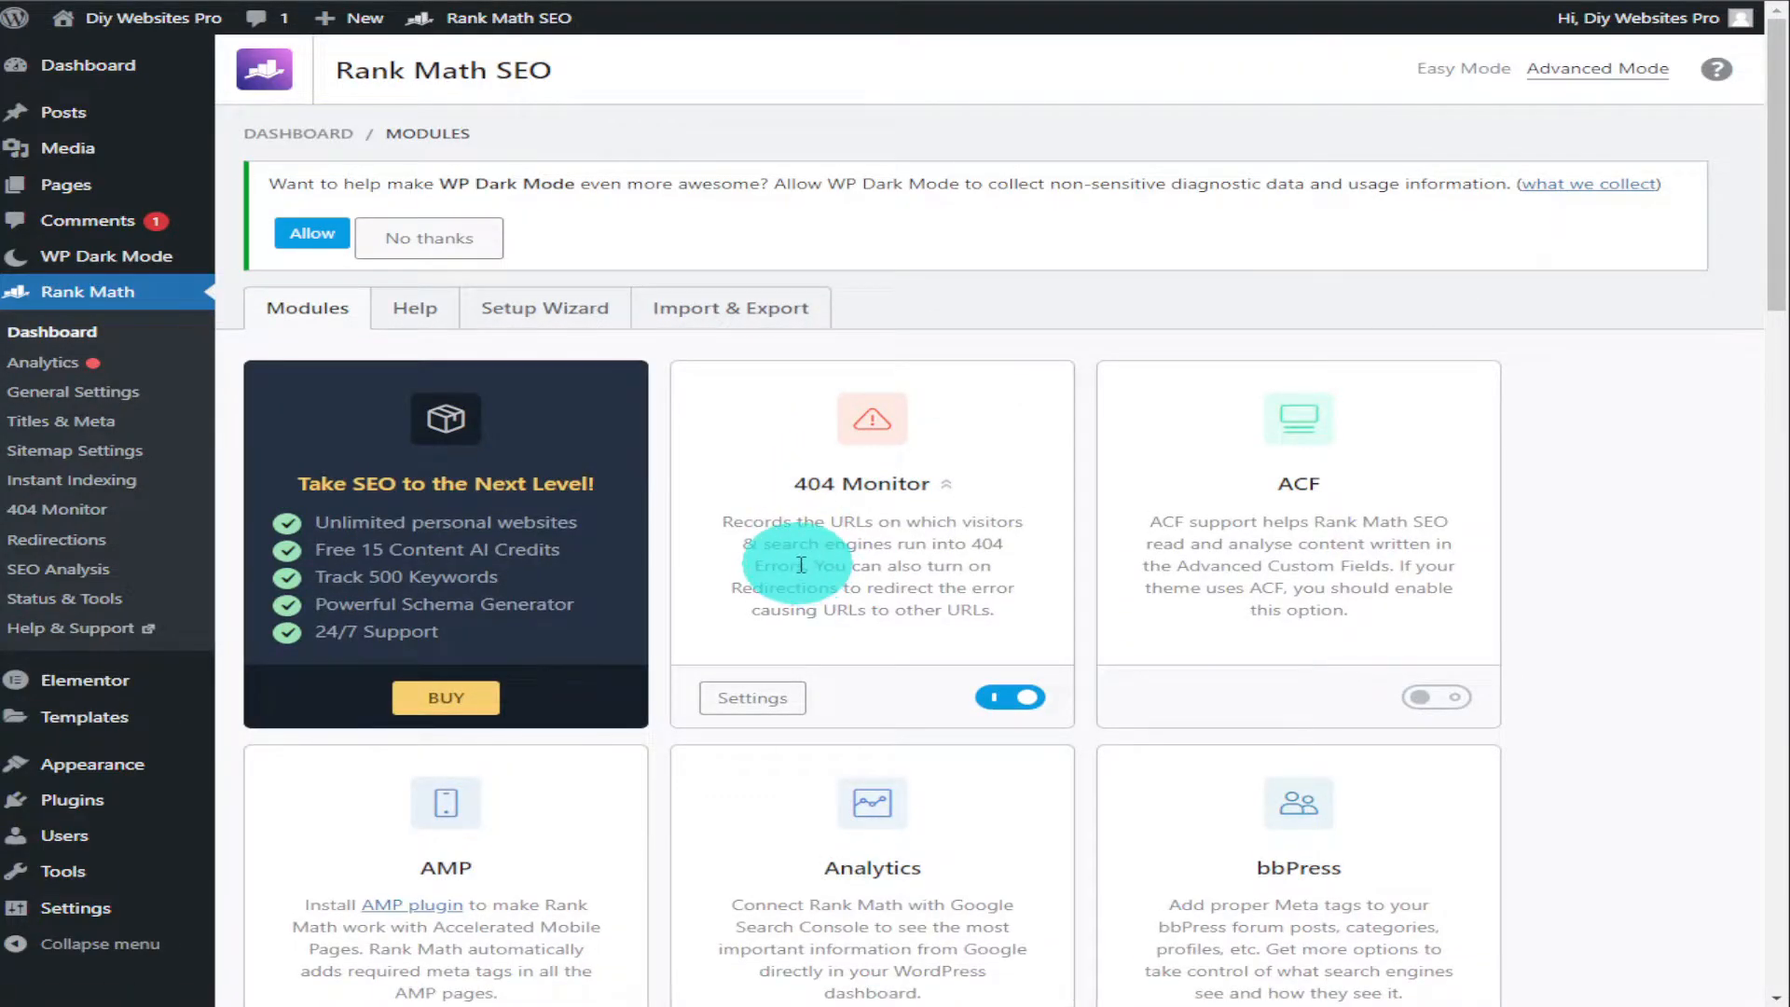
left_click(585, 311)
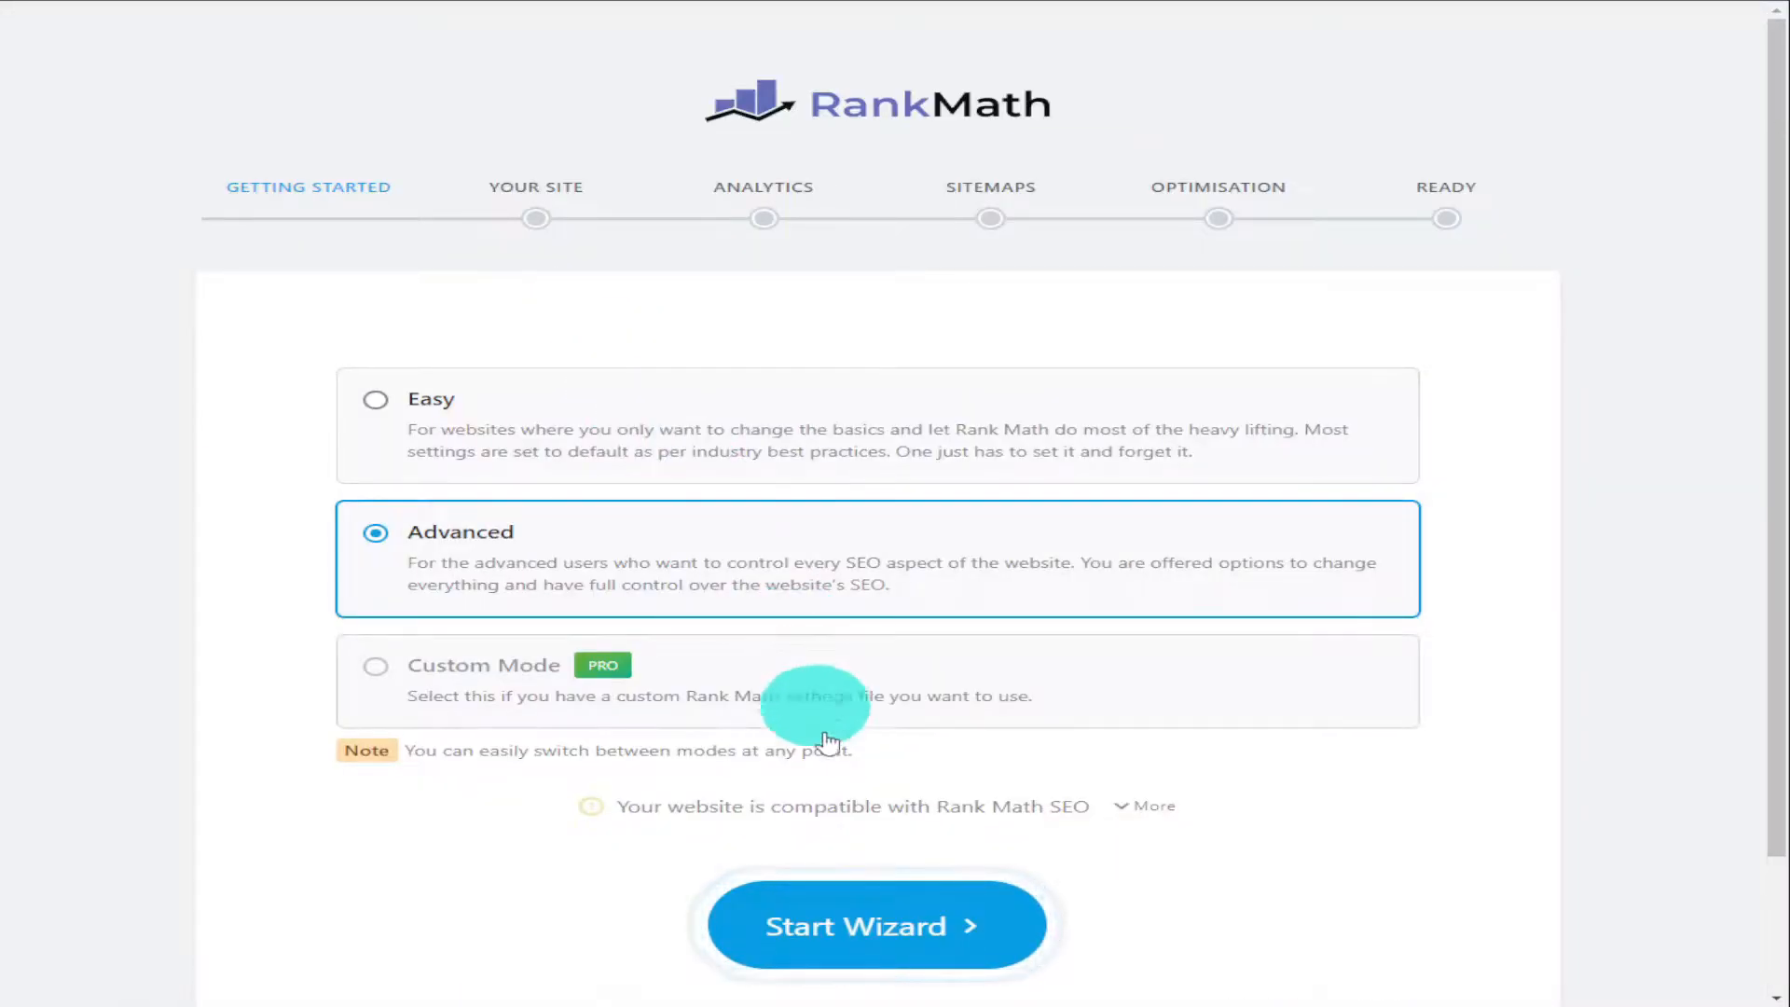
left_click(844, 952)
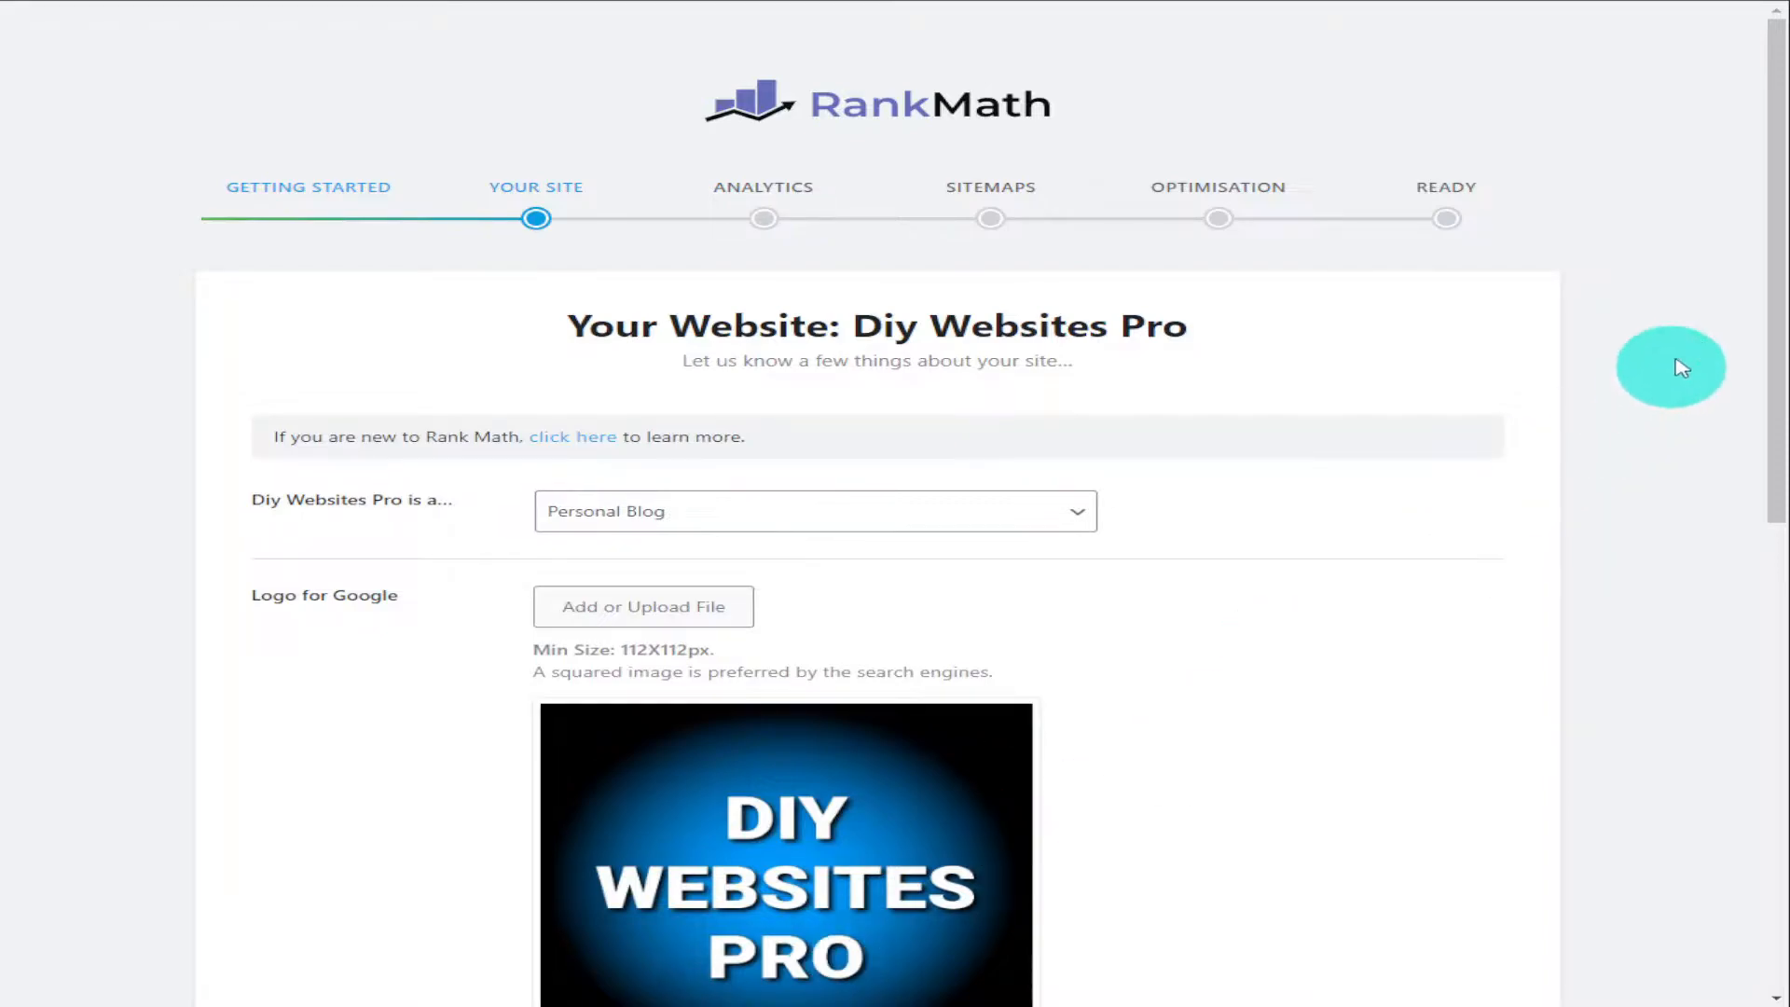
Step: Review and save the wizard's Your Site and Analytics steps, keeping the Personal Blog site type and Email Reports enabled
left_click_drag(1777, 314, 1699, 800)
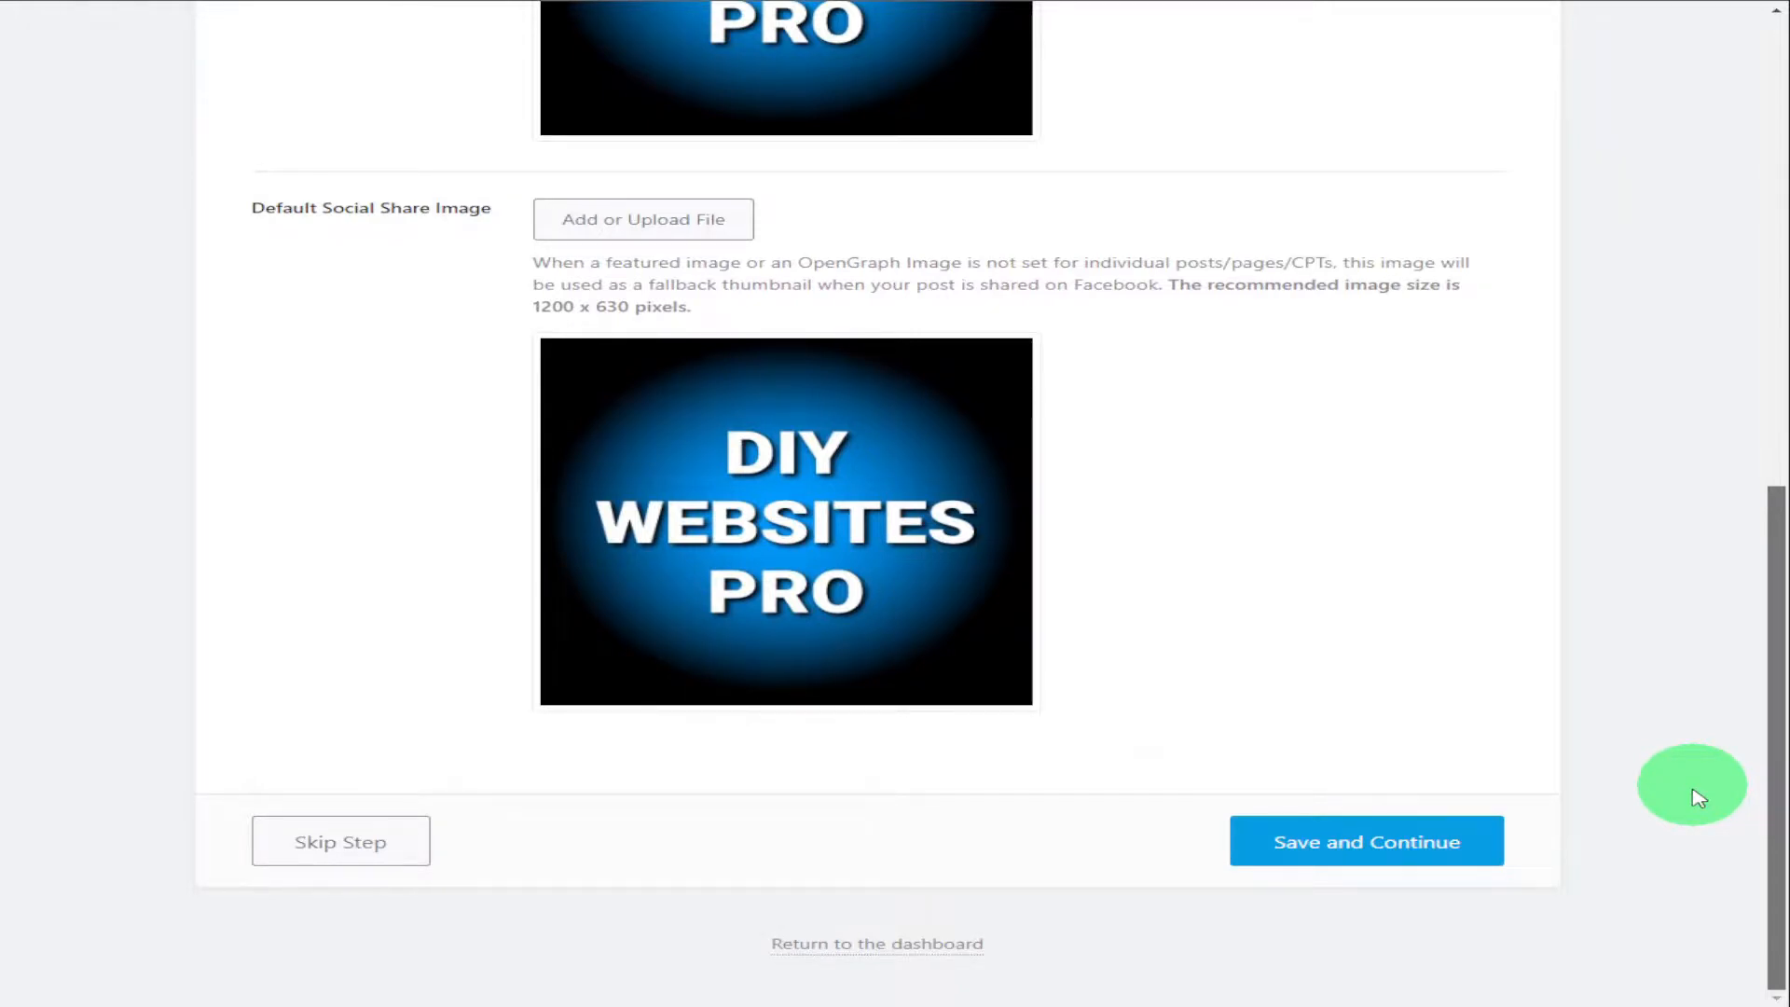
left_click(1451, 842)
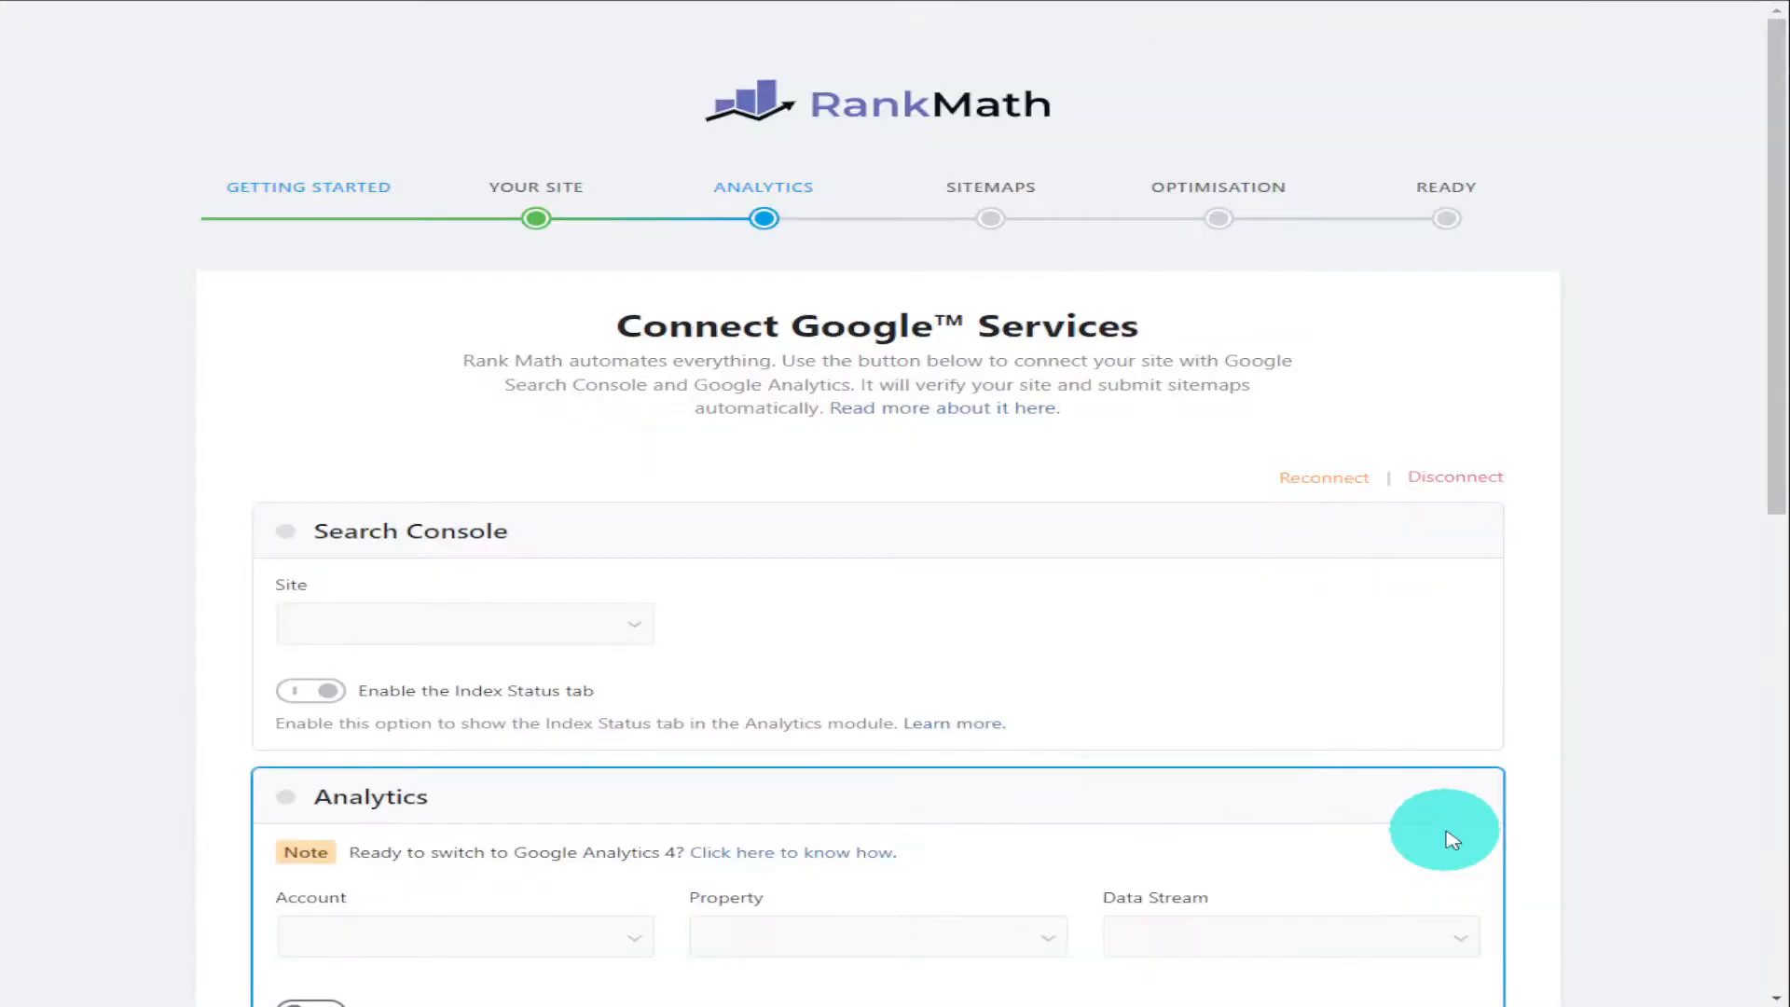
scroll(1772, 433, "down", 2)
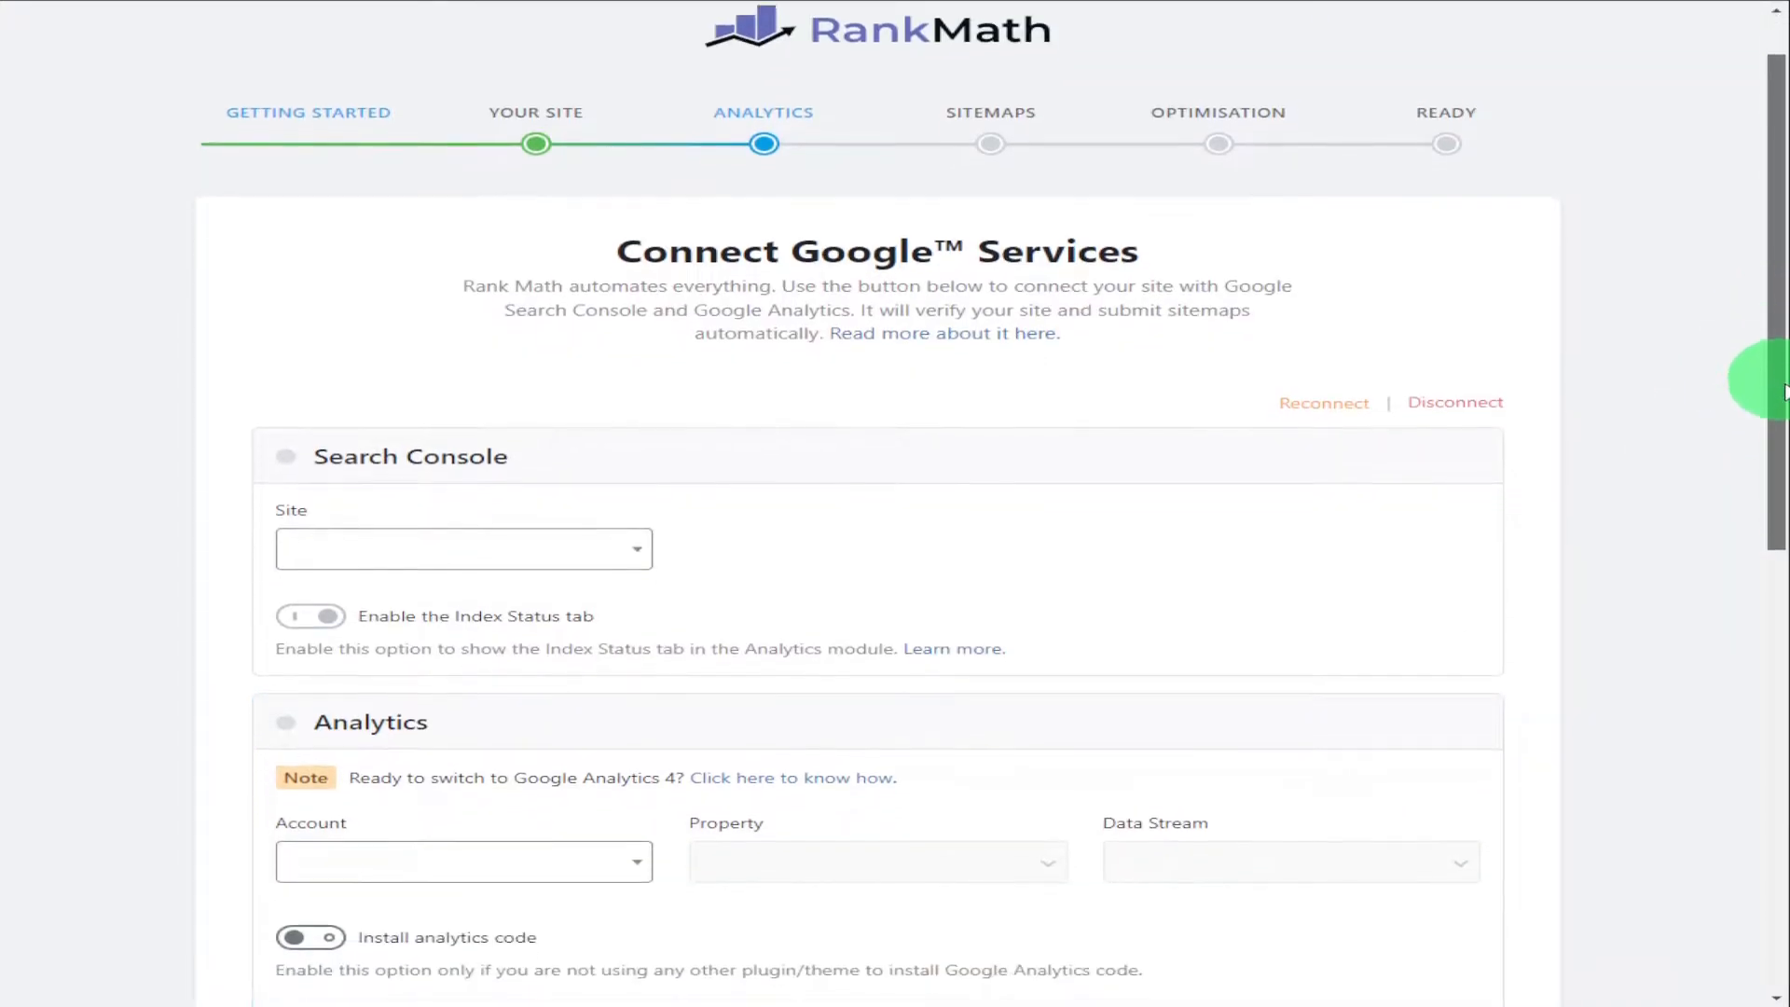
left_click_drag(1783, 439, 1767, 714)
scroll(1746, 765, "down", 1)
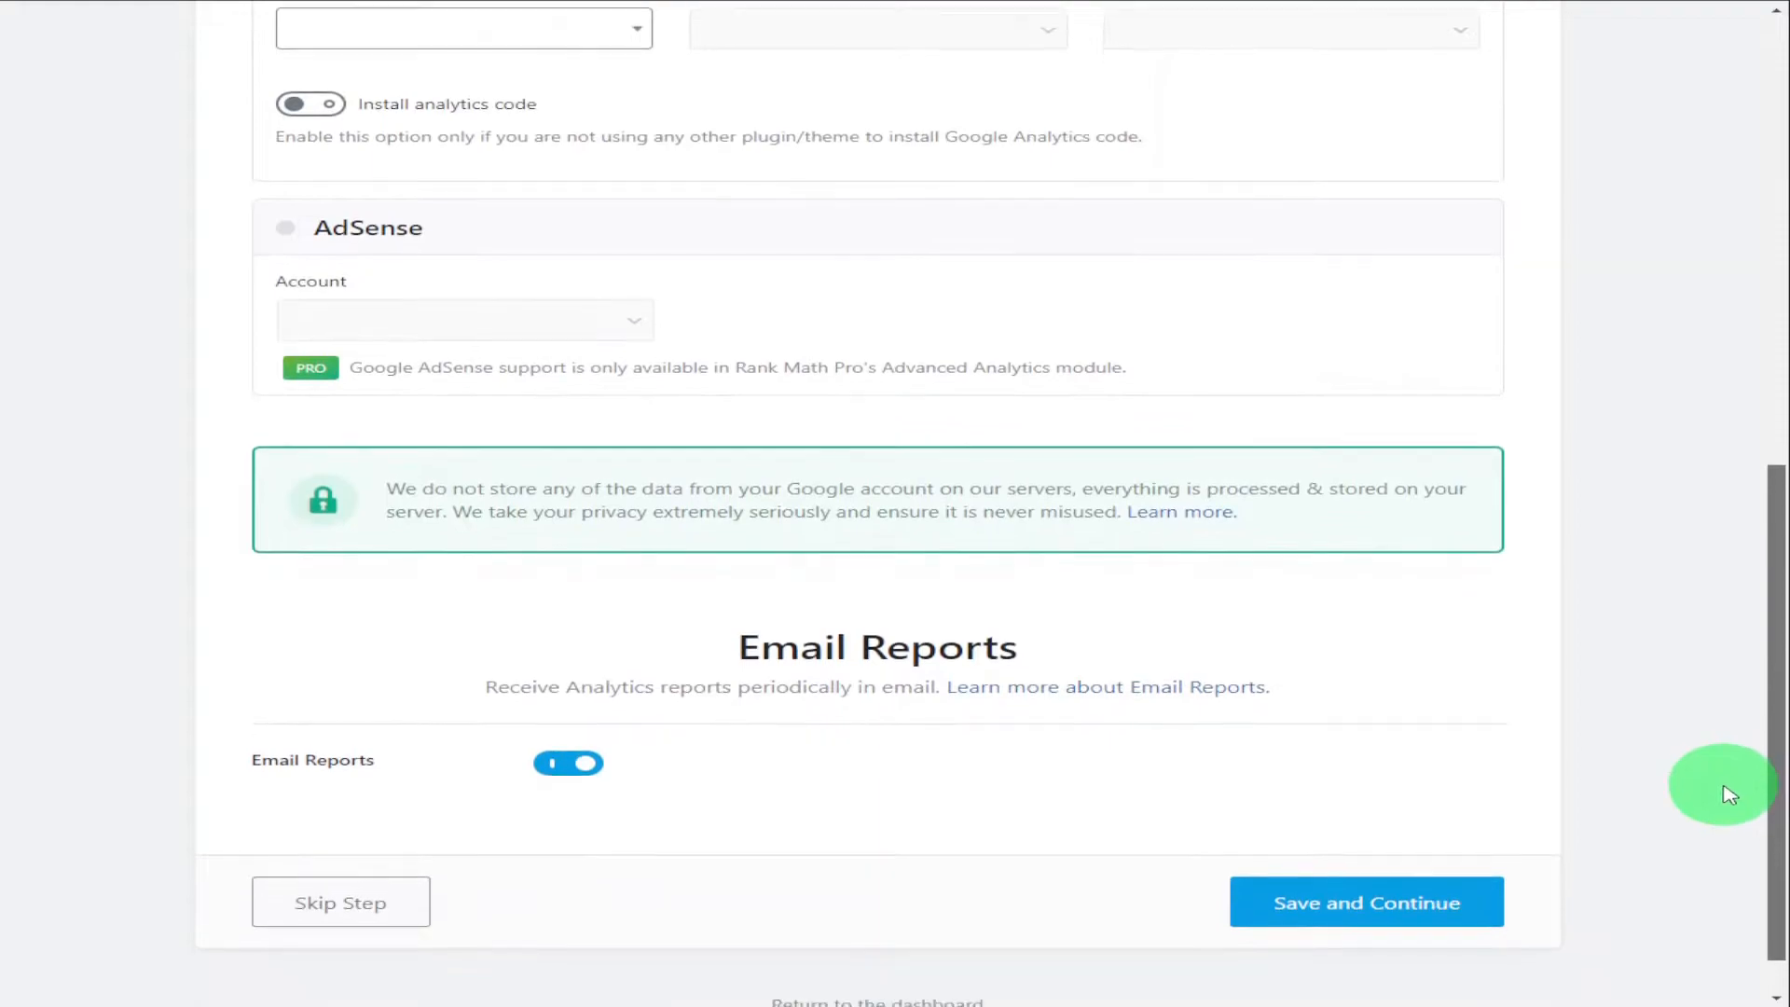
left_click(1424, 923)
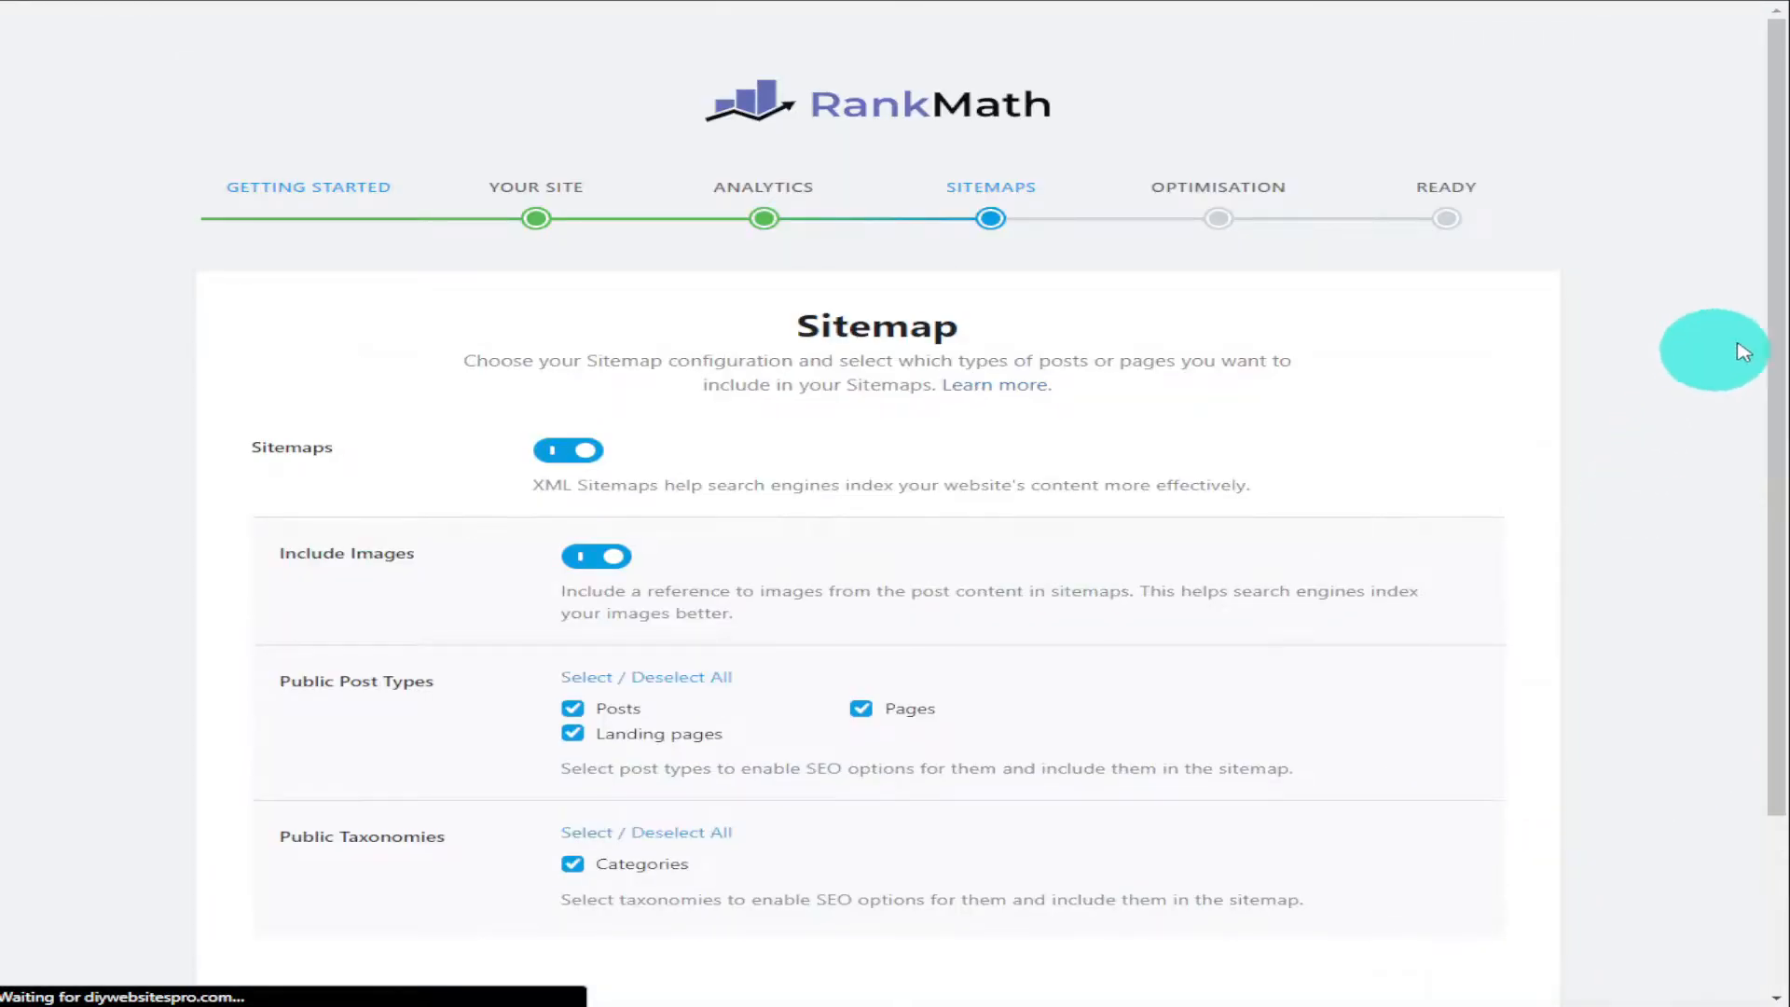
Step: Save the wizard's Sitemaps and SEO Tweaks steps with their current options and continue to the advanced options
left_click_drag(1776, 324, 1777, 504)
left_click(1310, 849)
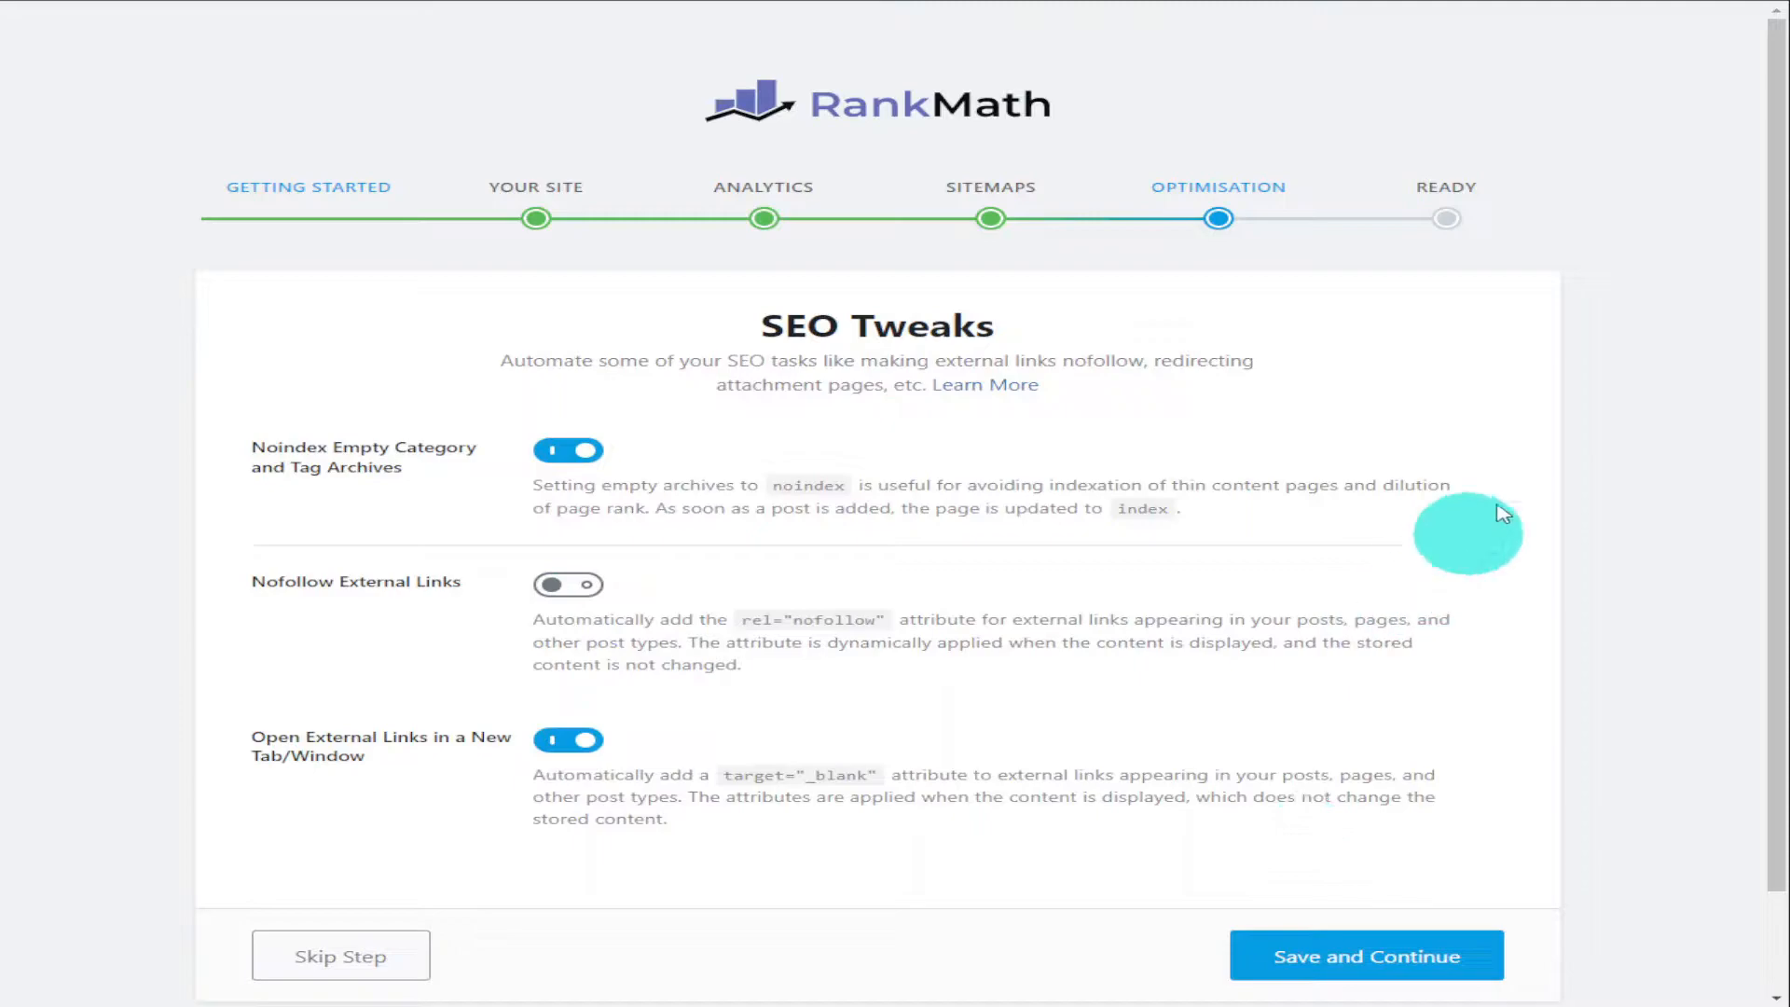
left_click_drag(1774, 294, 1757, 428)
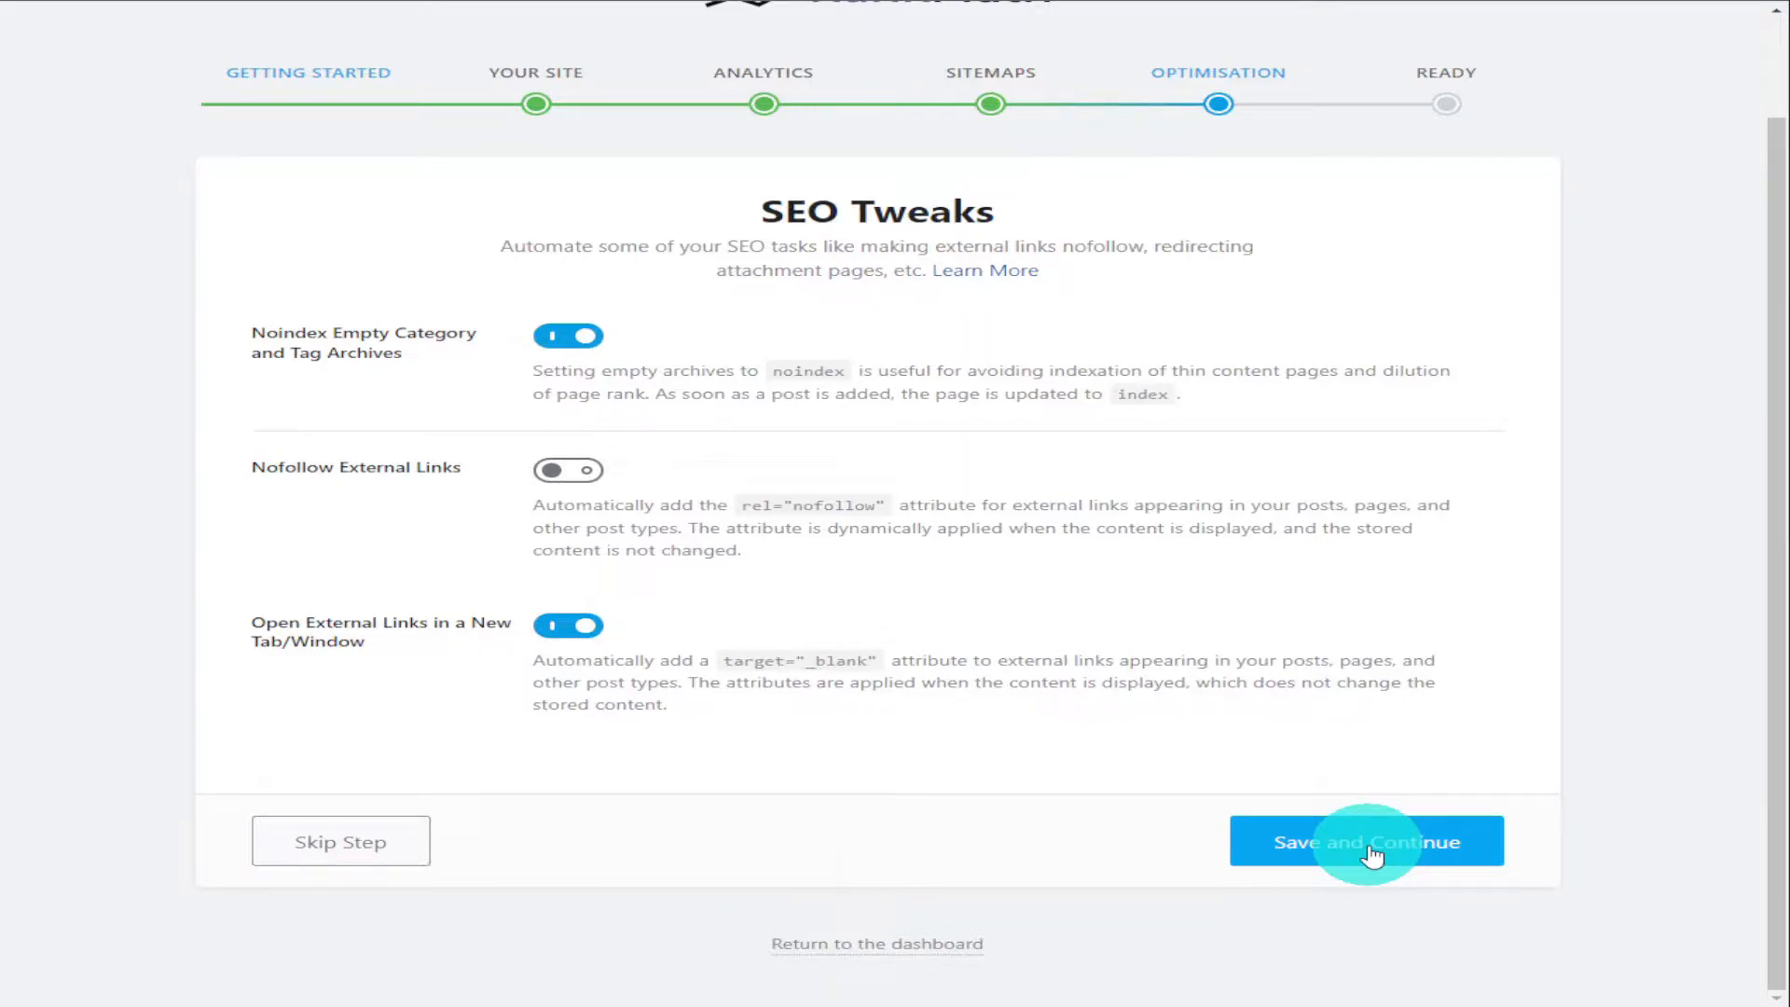
left_click(1372, 854)
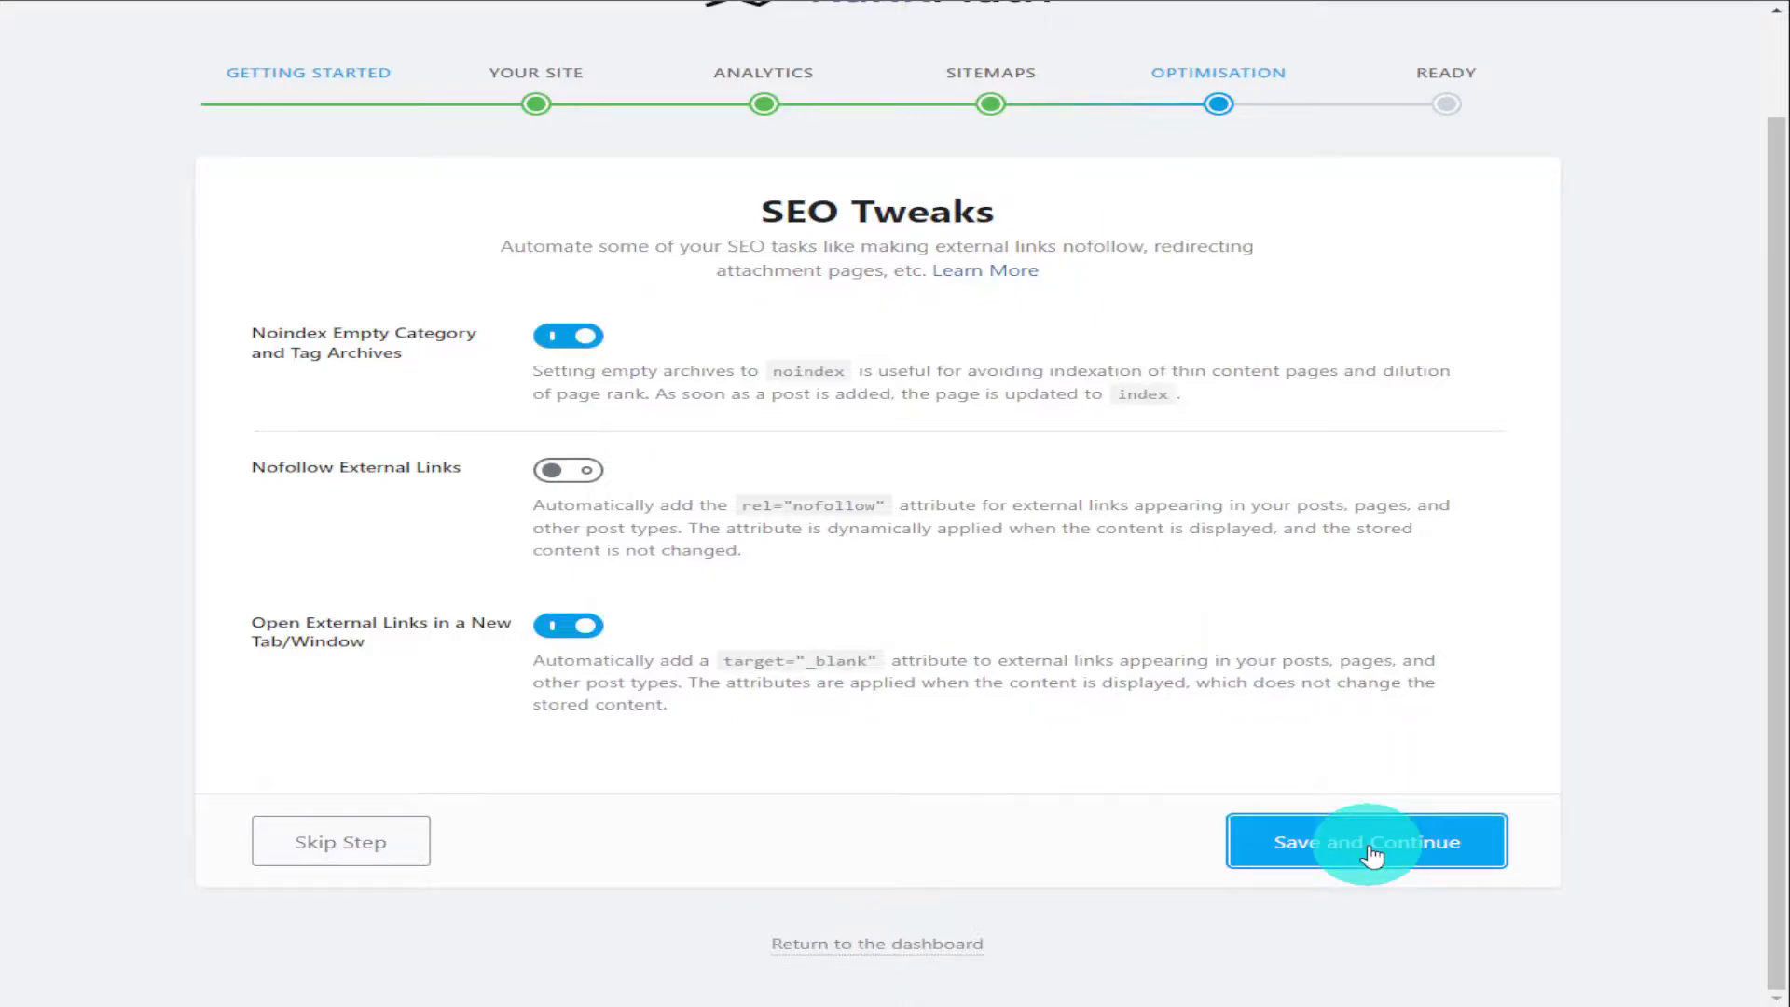
left_click(1372, 854)
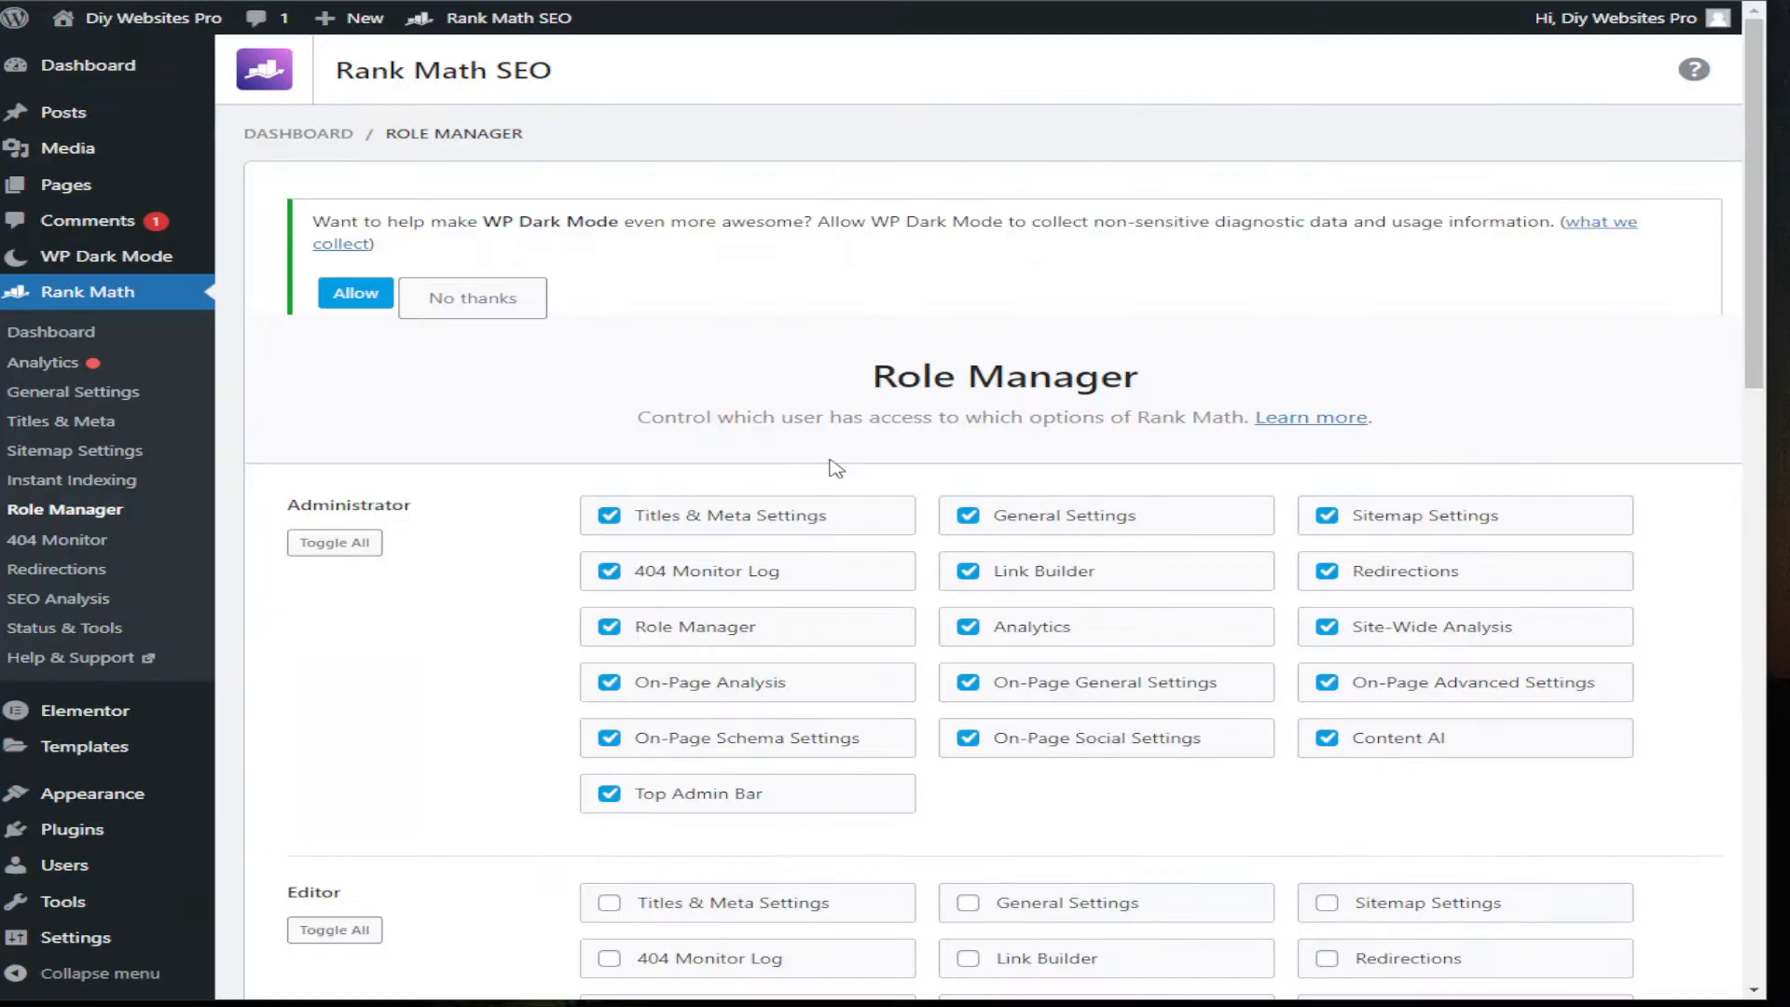
Step: Review the Role Manager permissions for each user role and save the wizard's Role Manager step with the module off
scroll(836, 468, "down", 6)
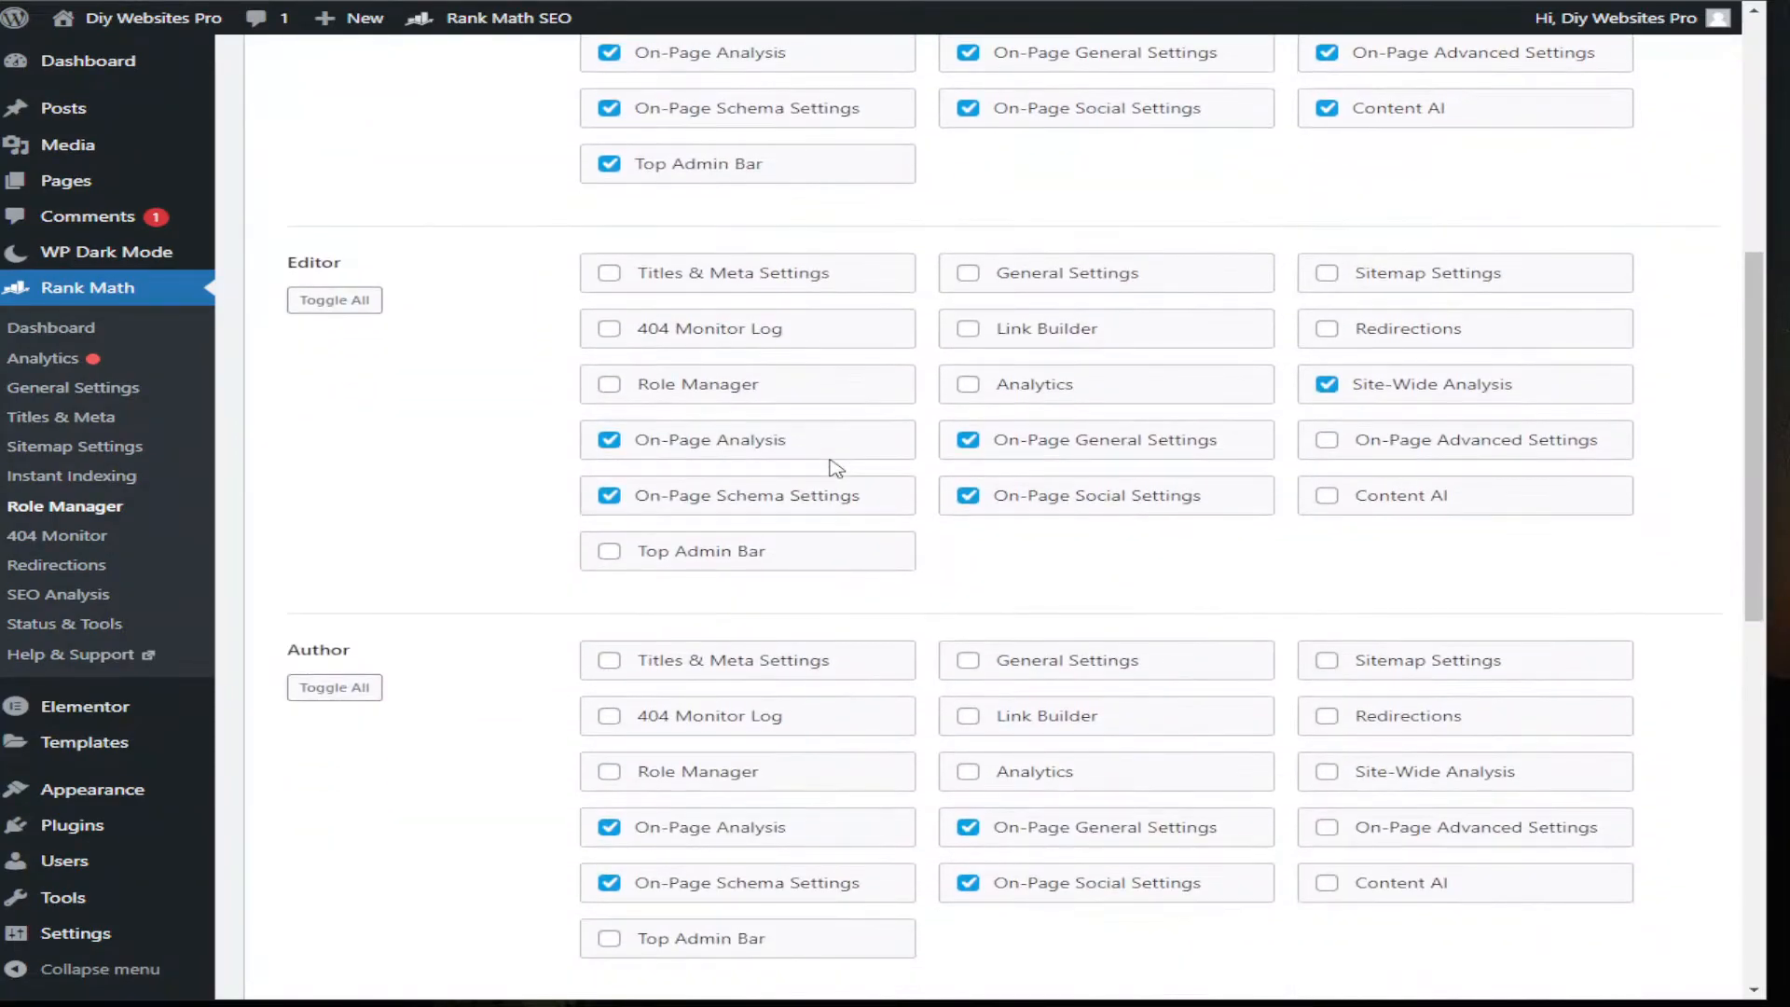
scroll(837, 468, "down", 7)
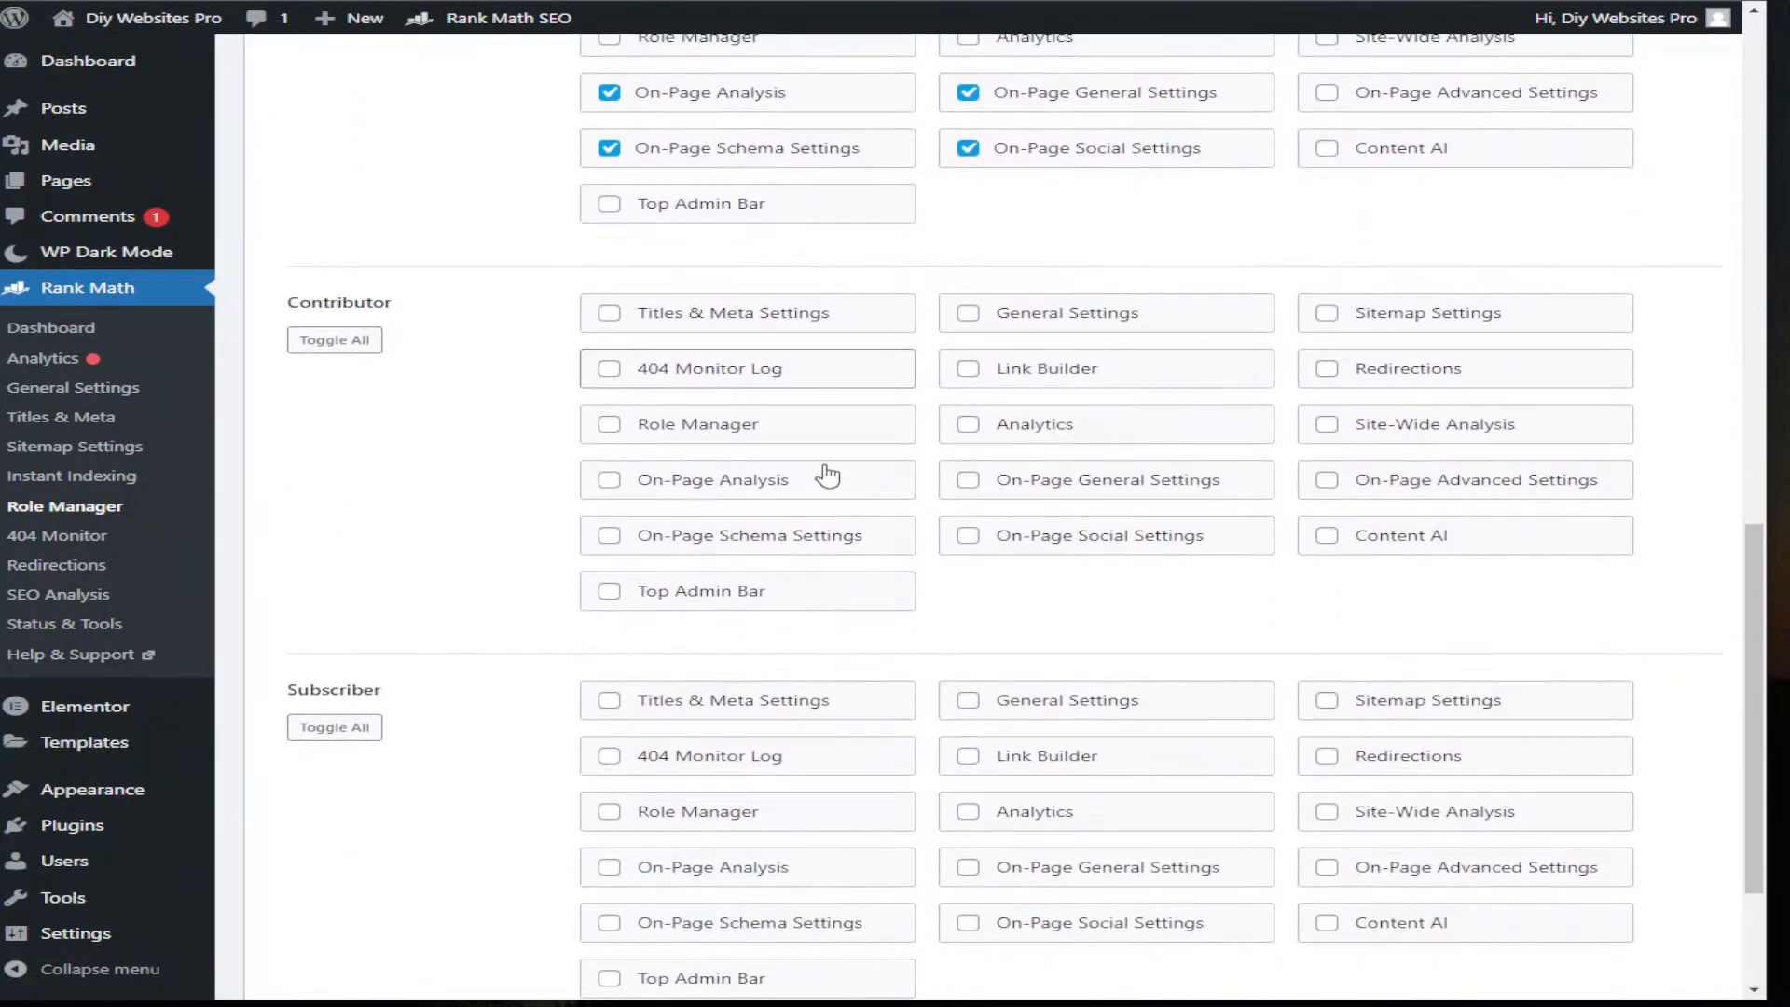
scroll(827, 475, "down", 3)
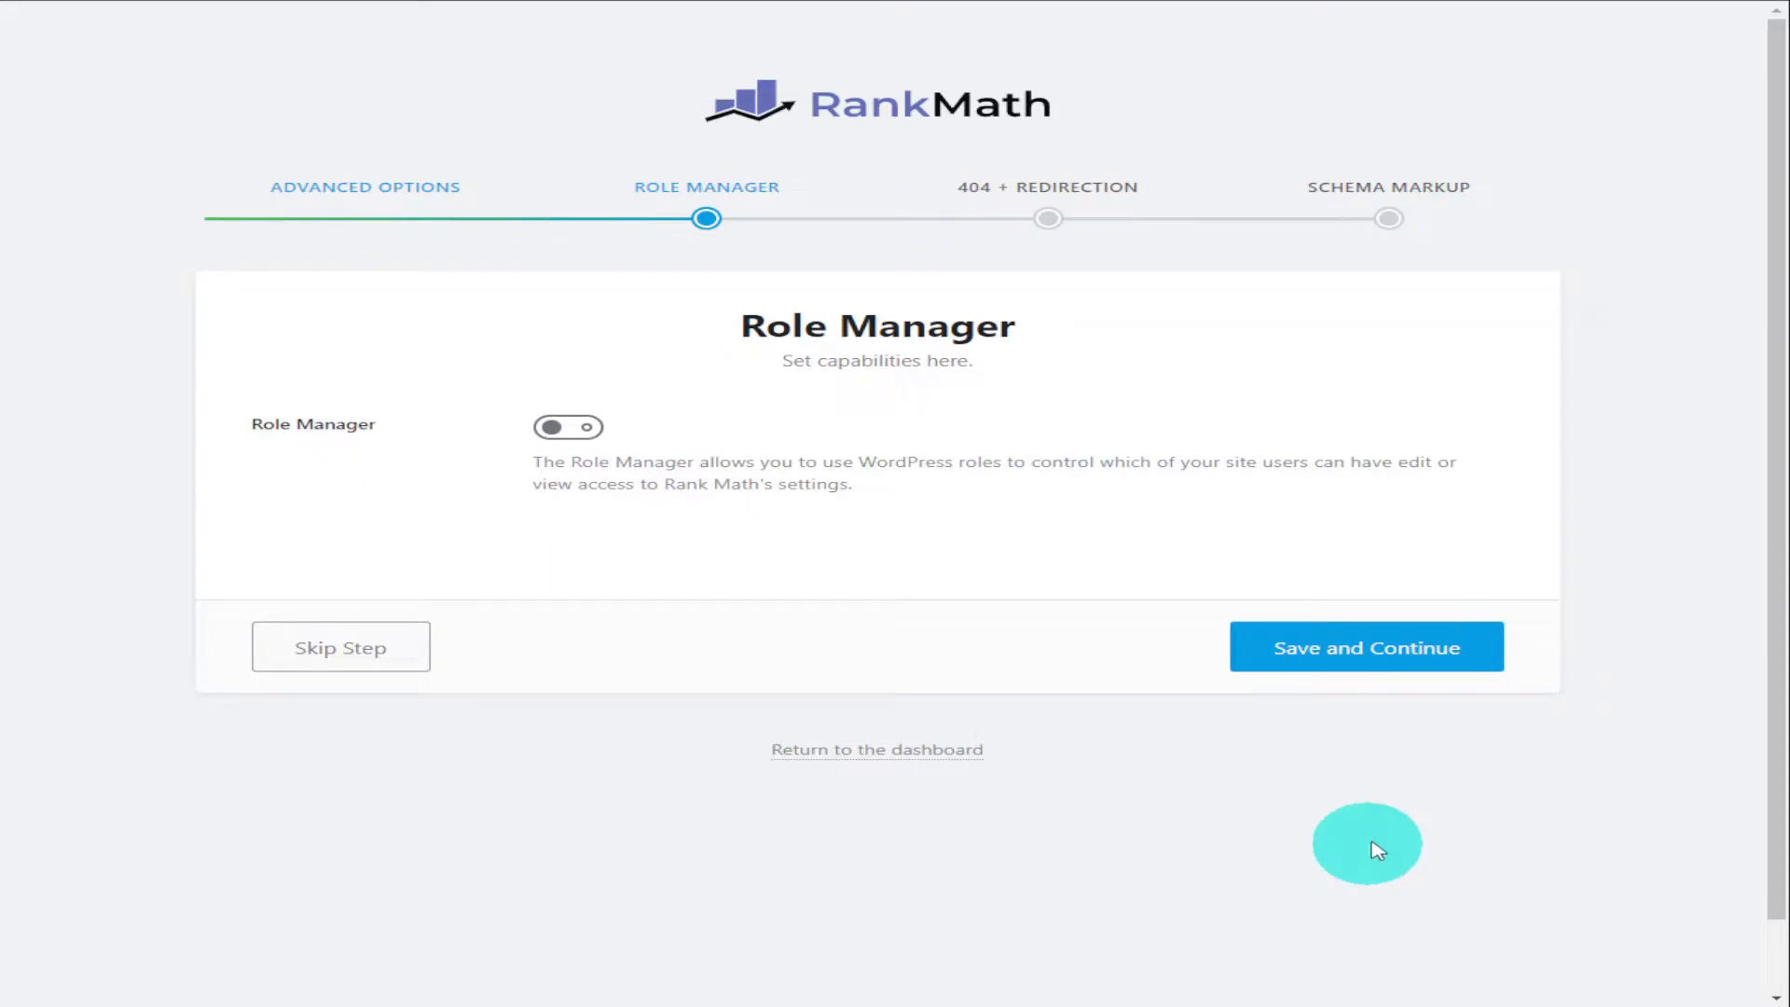
left_click(1372, 655)
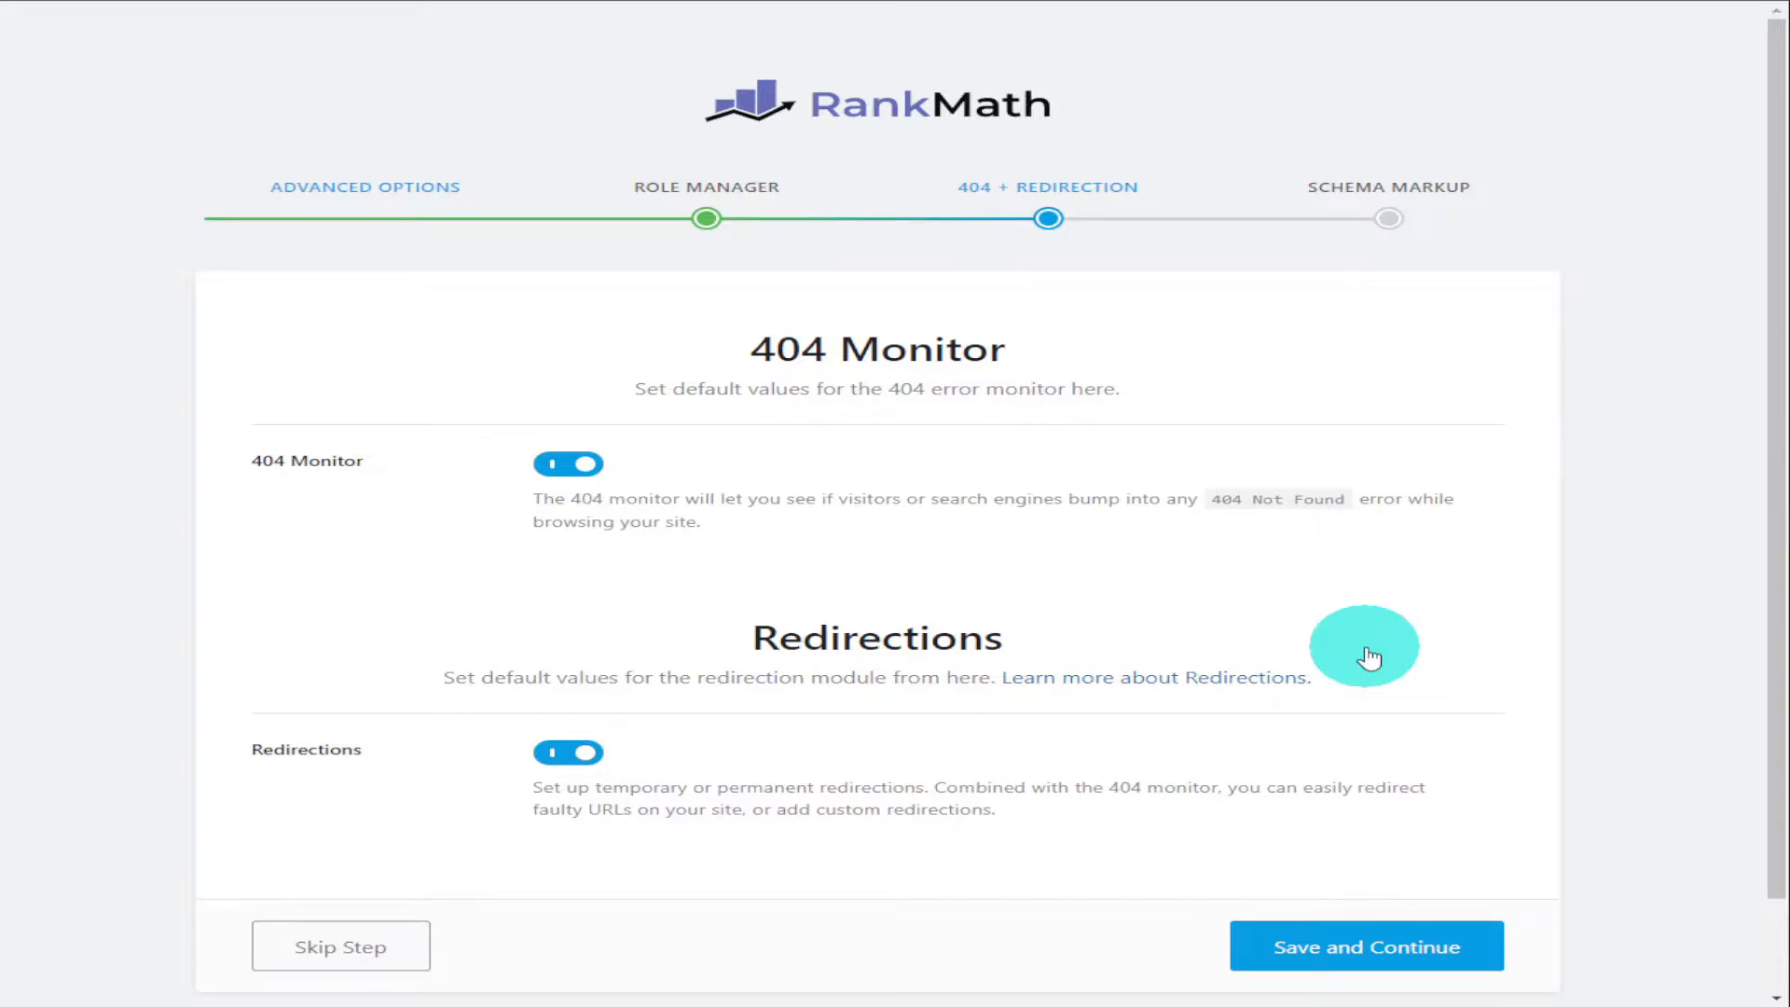
Step: Save the wizard's 404 Monitor and Redirections step with both enabled, and the Schema Markup step with its current types
left_click(1324, 947)
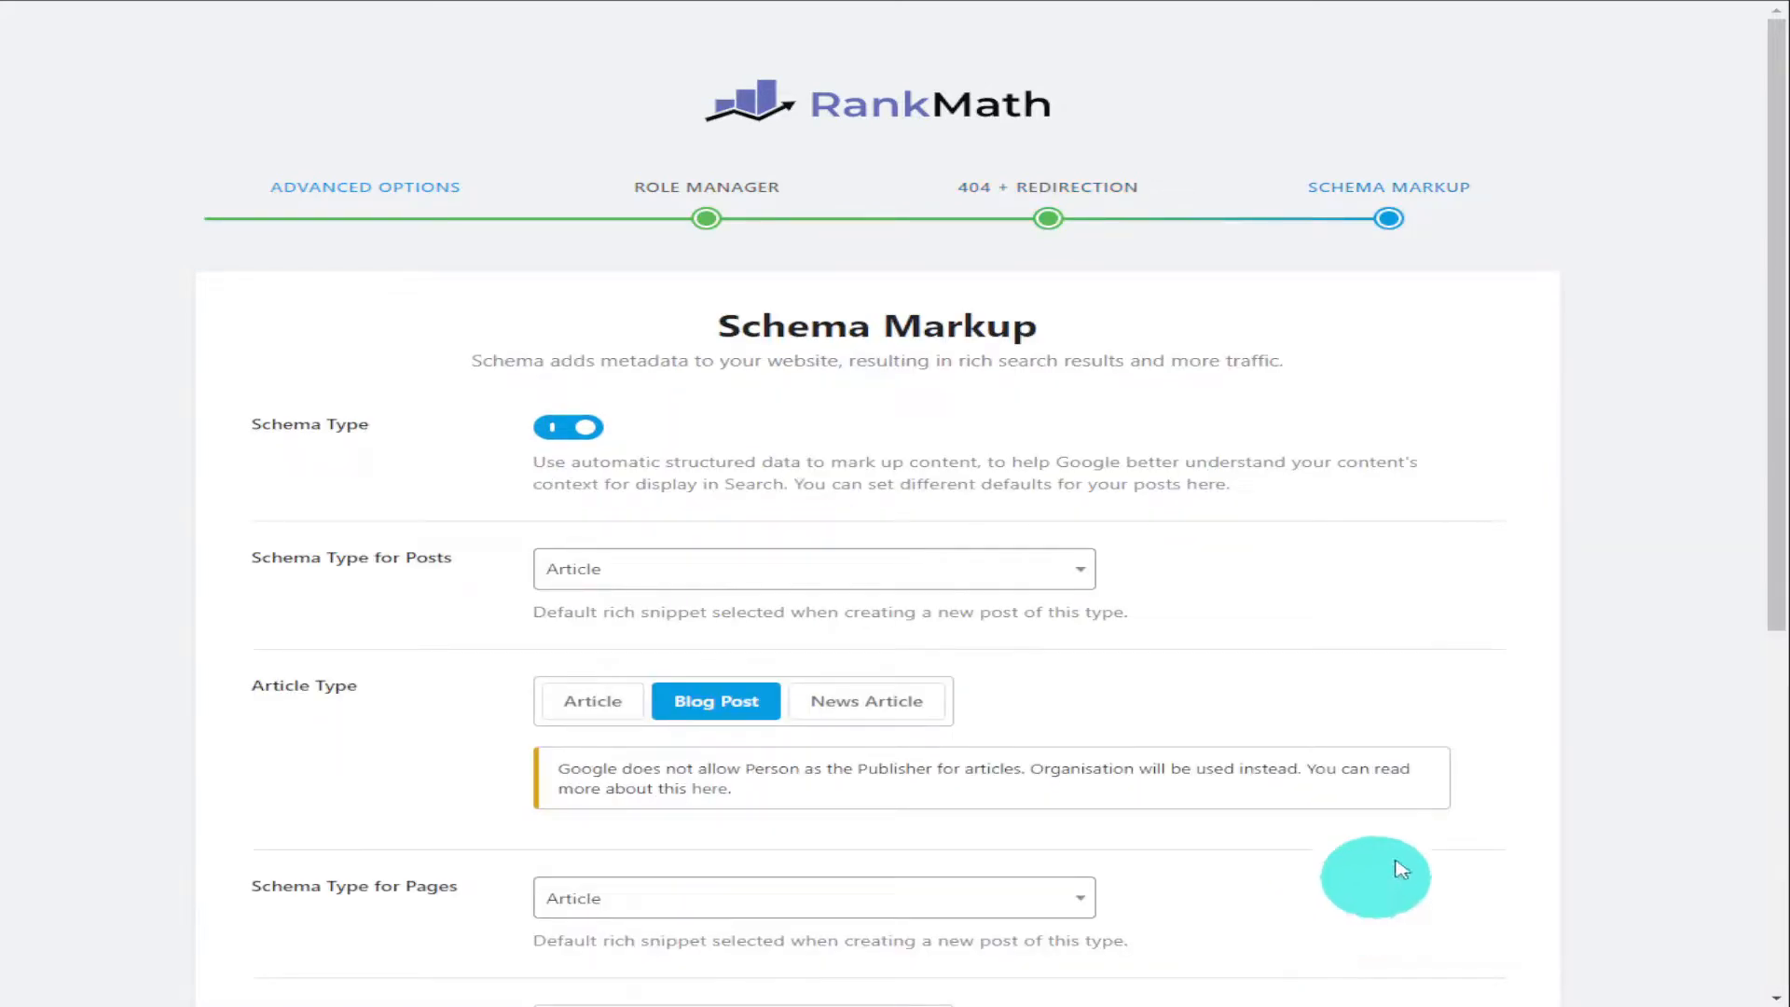
left_click_drag(1782, 403, 1753, 576)
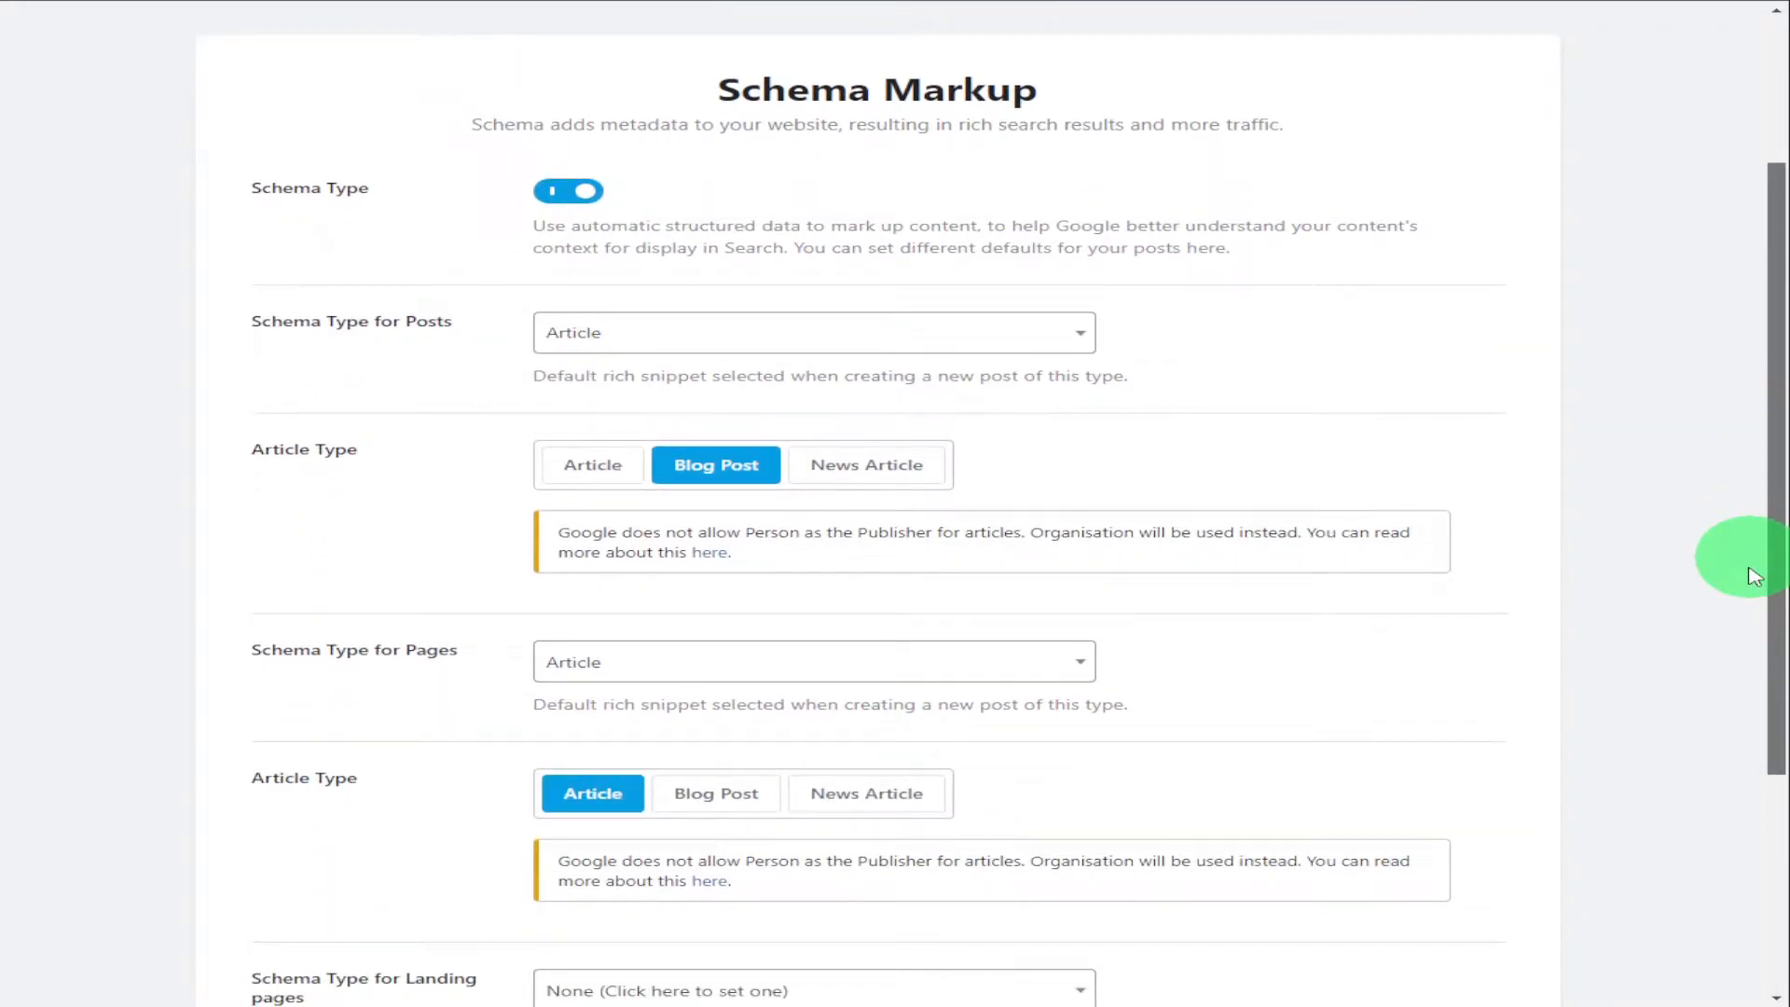
left_click_drag(1753, 576, 1658, 789)
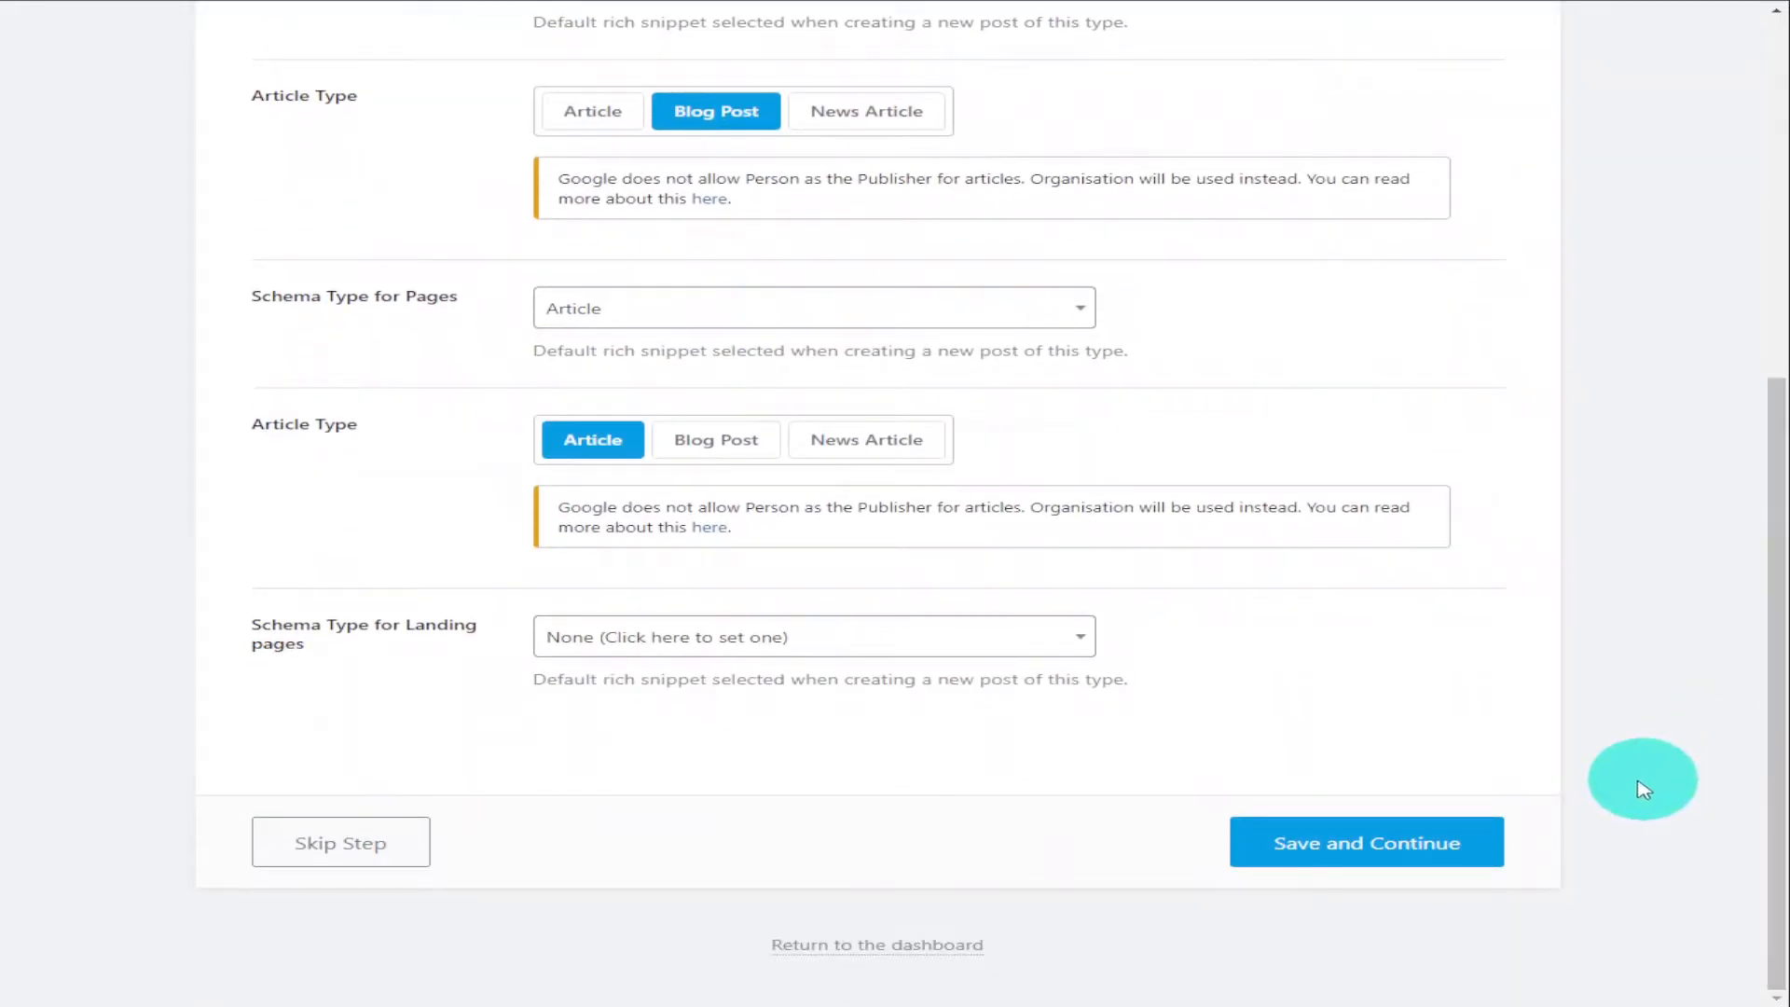
left_click(1441, 844)
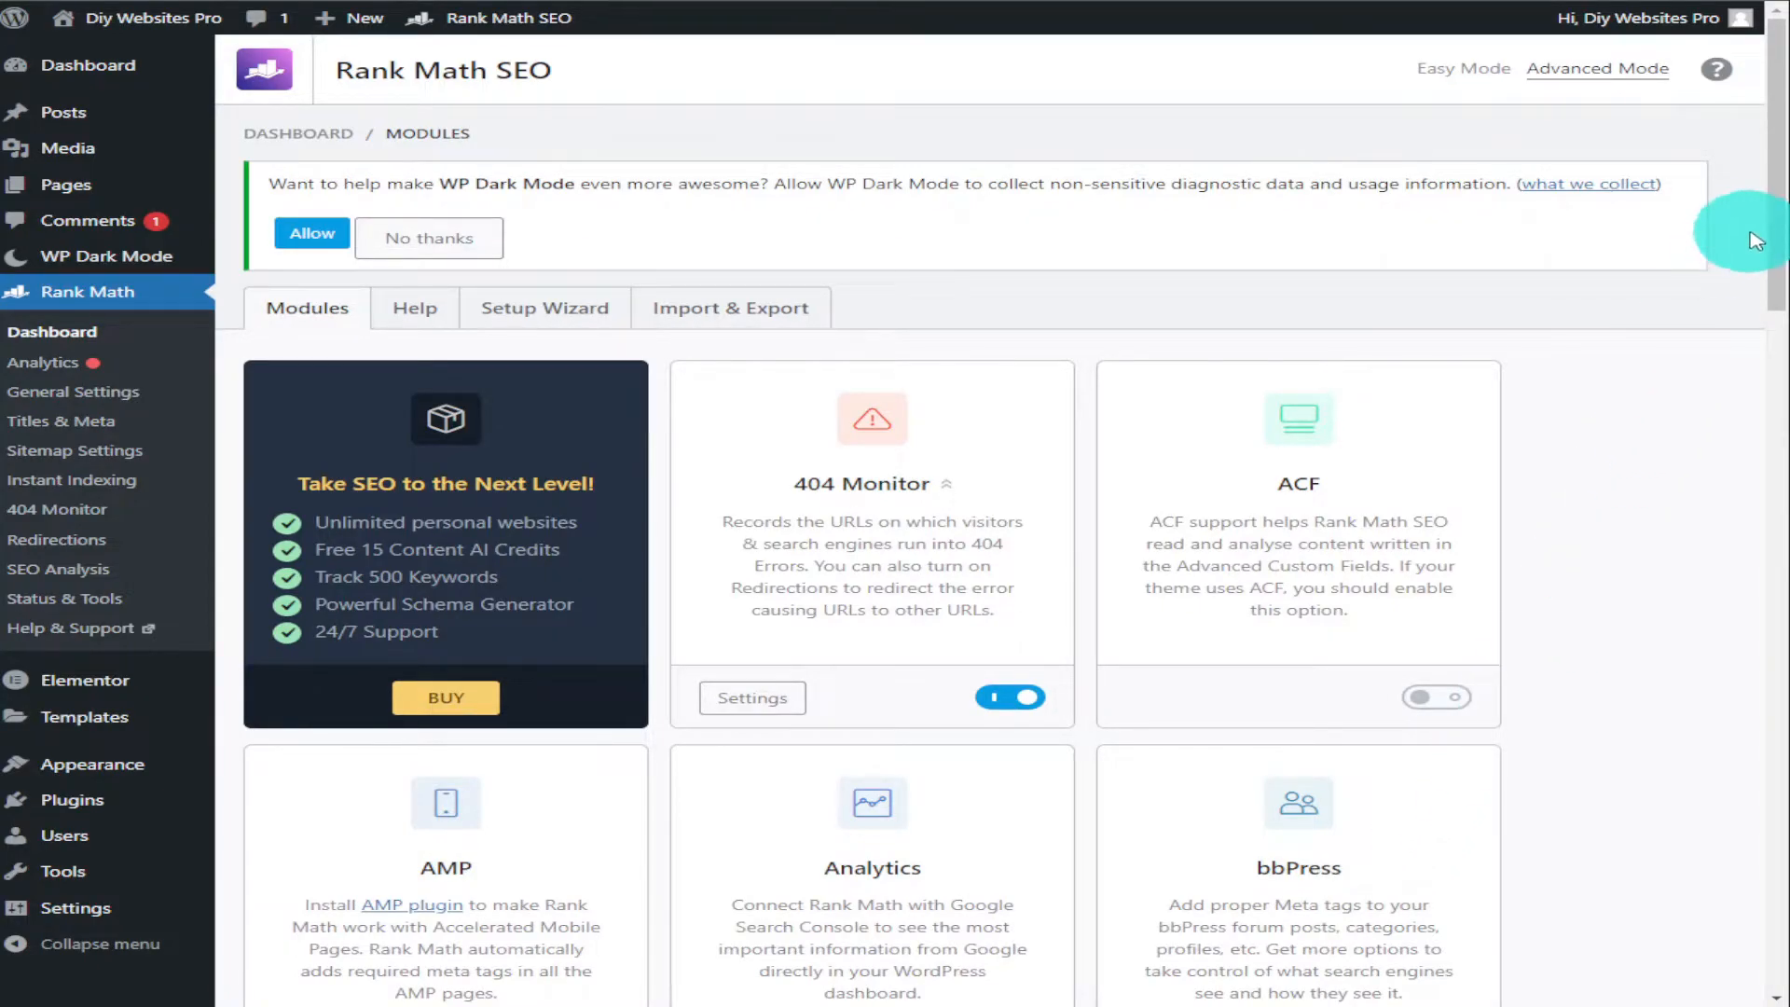
Step: Look through the Rank Math dashboard's Modules and Help pages and open Import & Export
left_click_drag(1783, 217, 1733, 214)
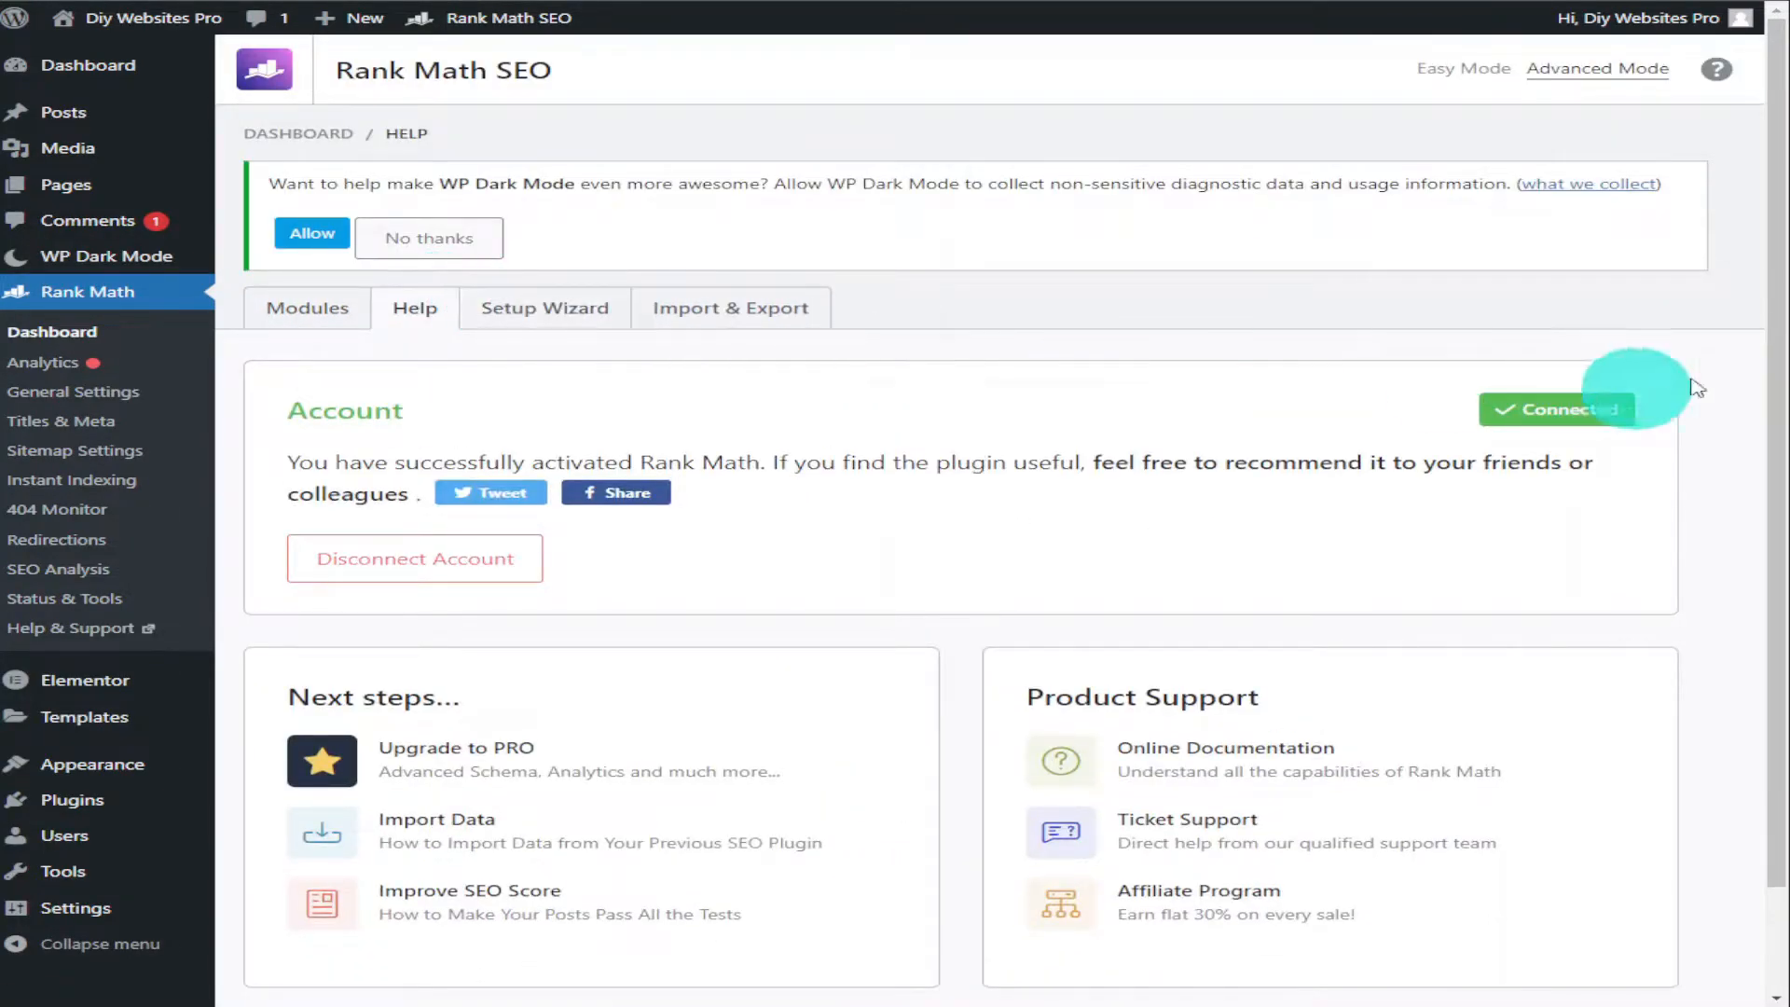
left_click_drag(1776, 305, 1781, 429)
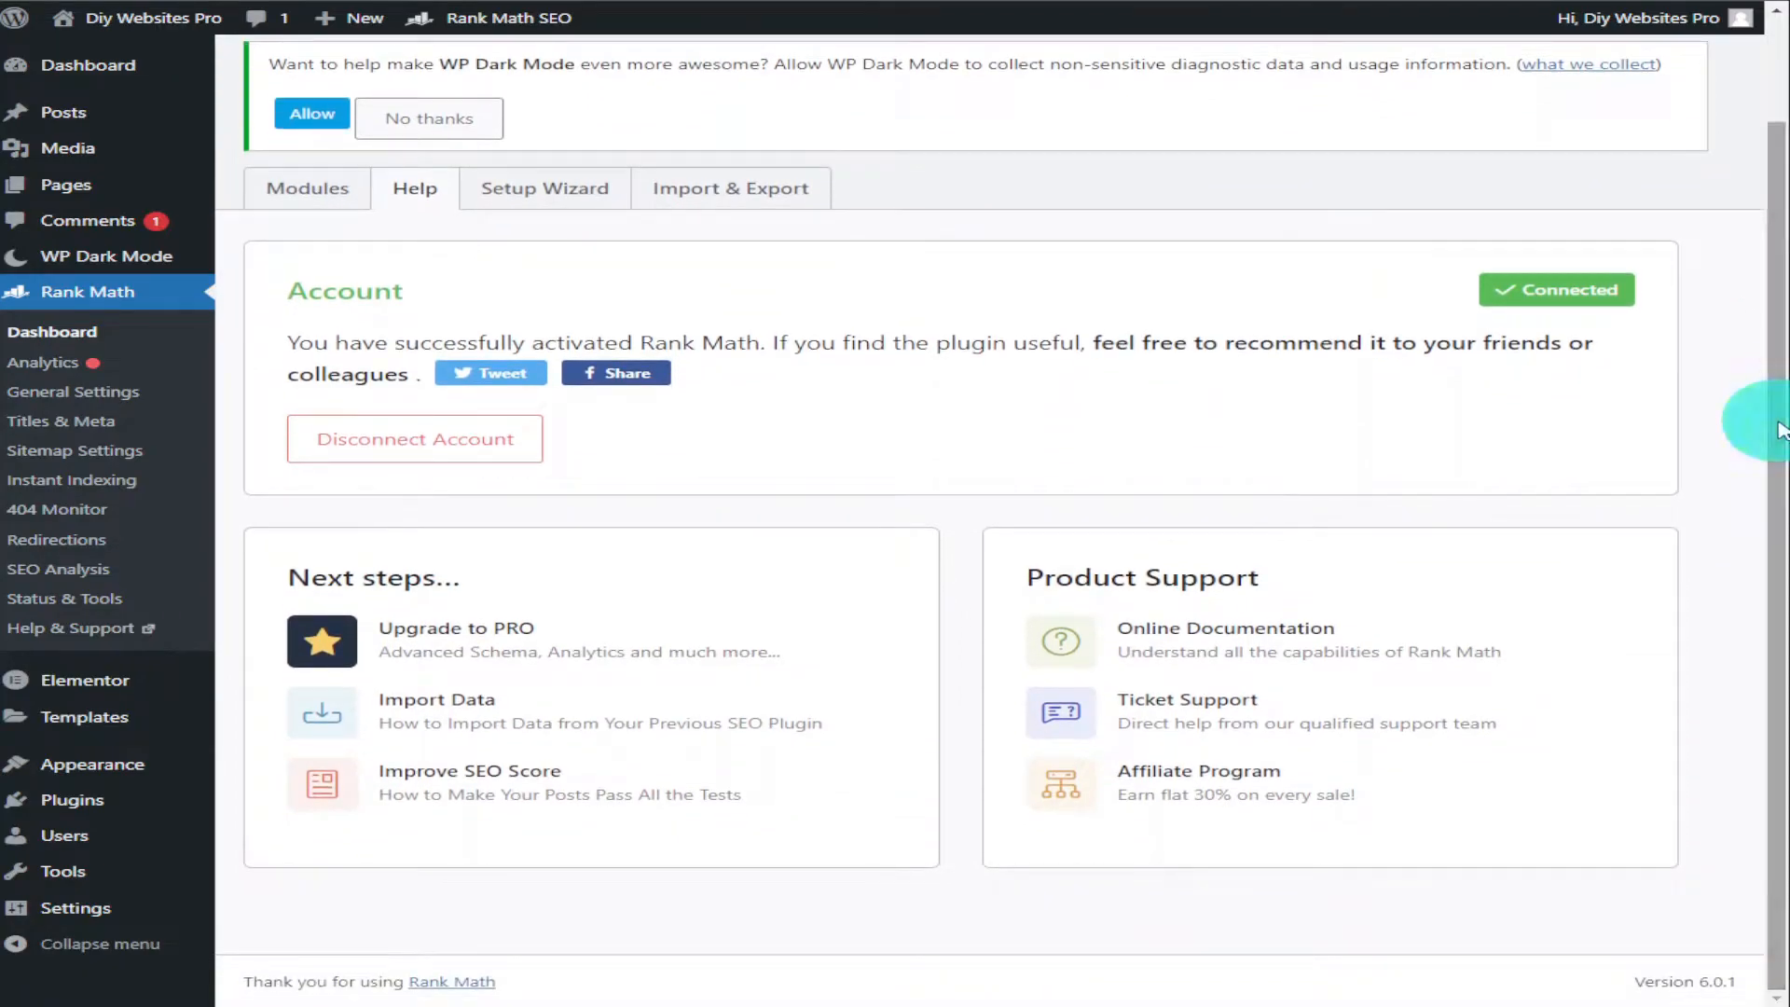
left_click(739, 214)
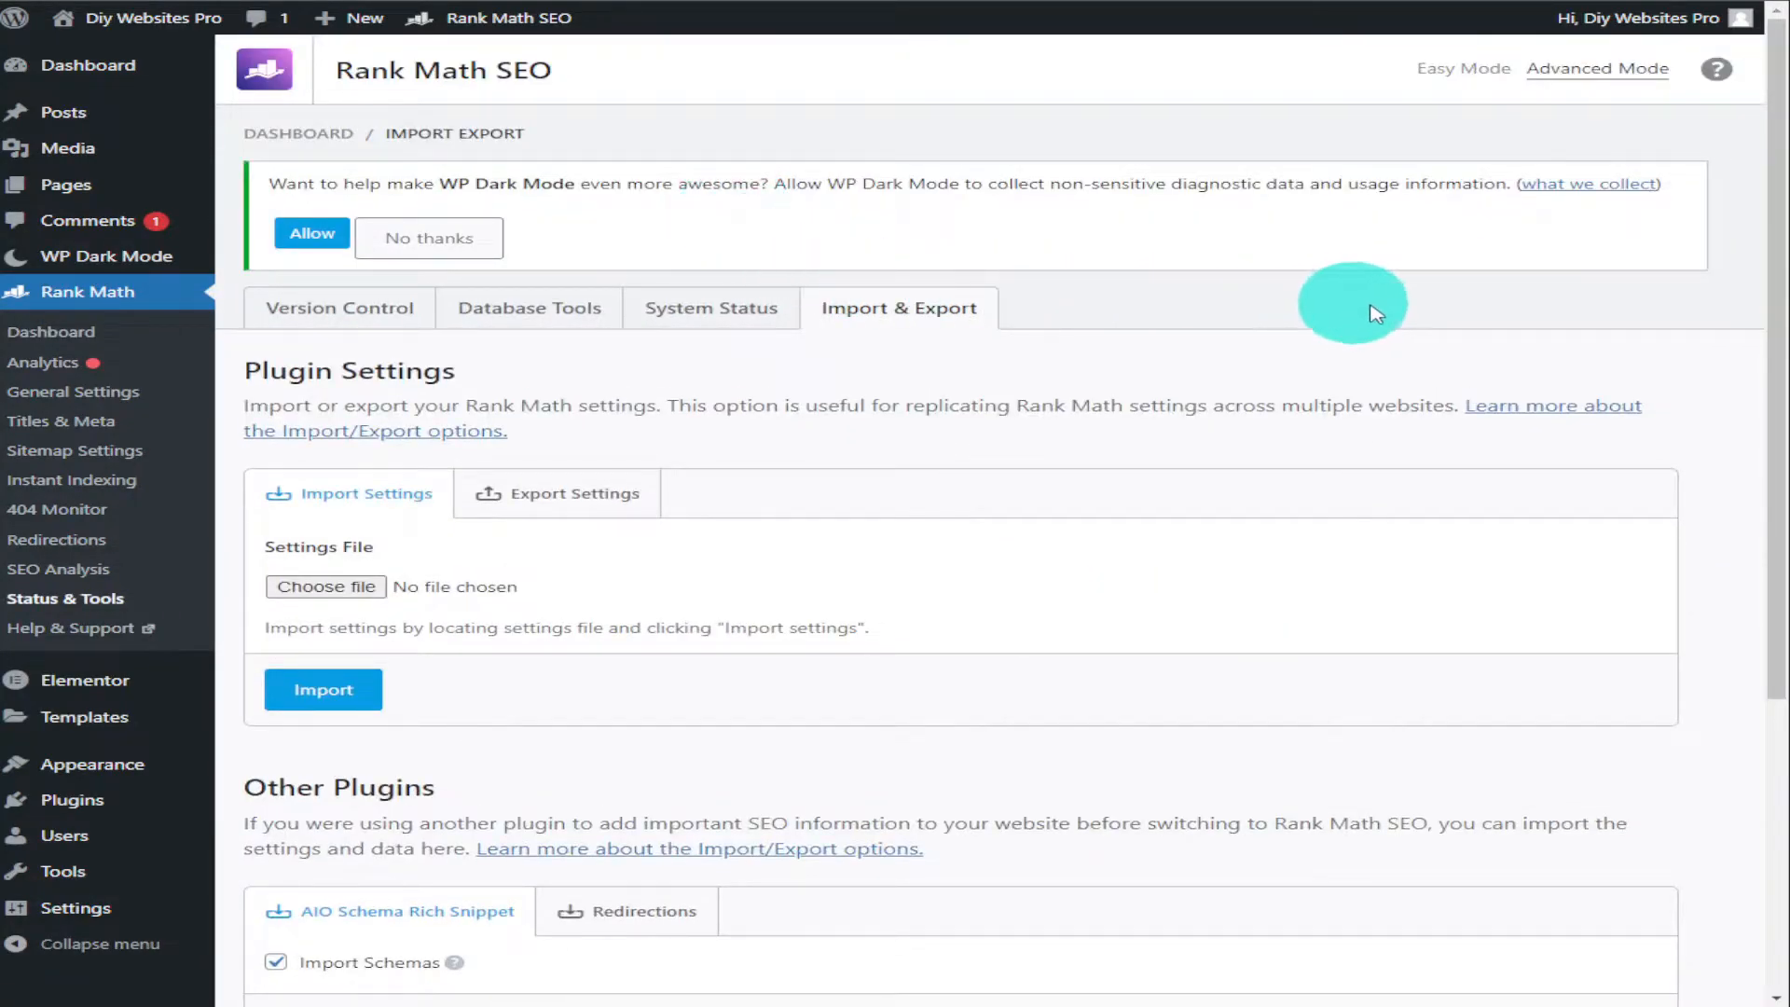
Step: Examine the plugin import and settings backup options on Import & Export, and the Rank Math Analytics dashboard overview
left_click_drag(1775, 214, 1650, 515)
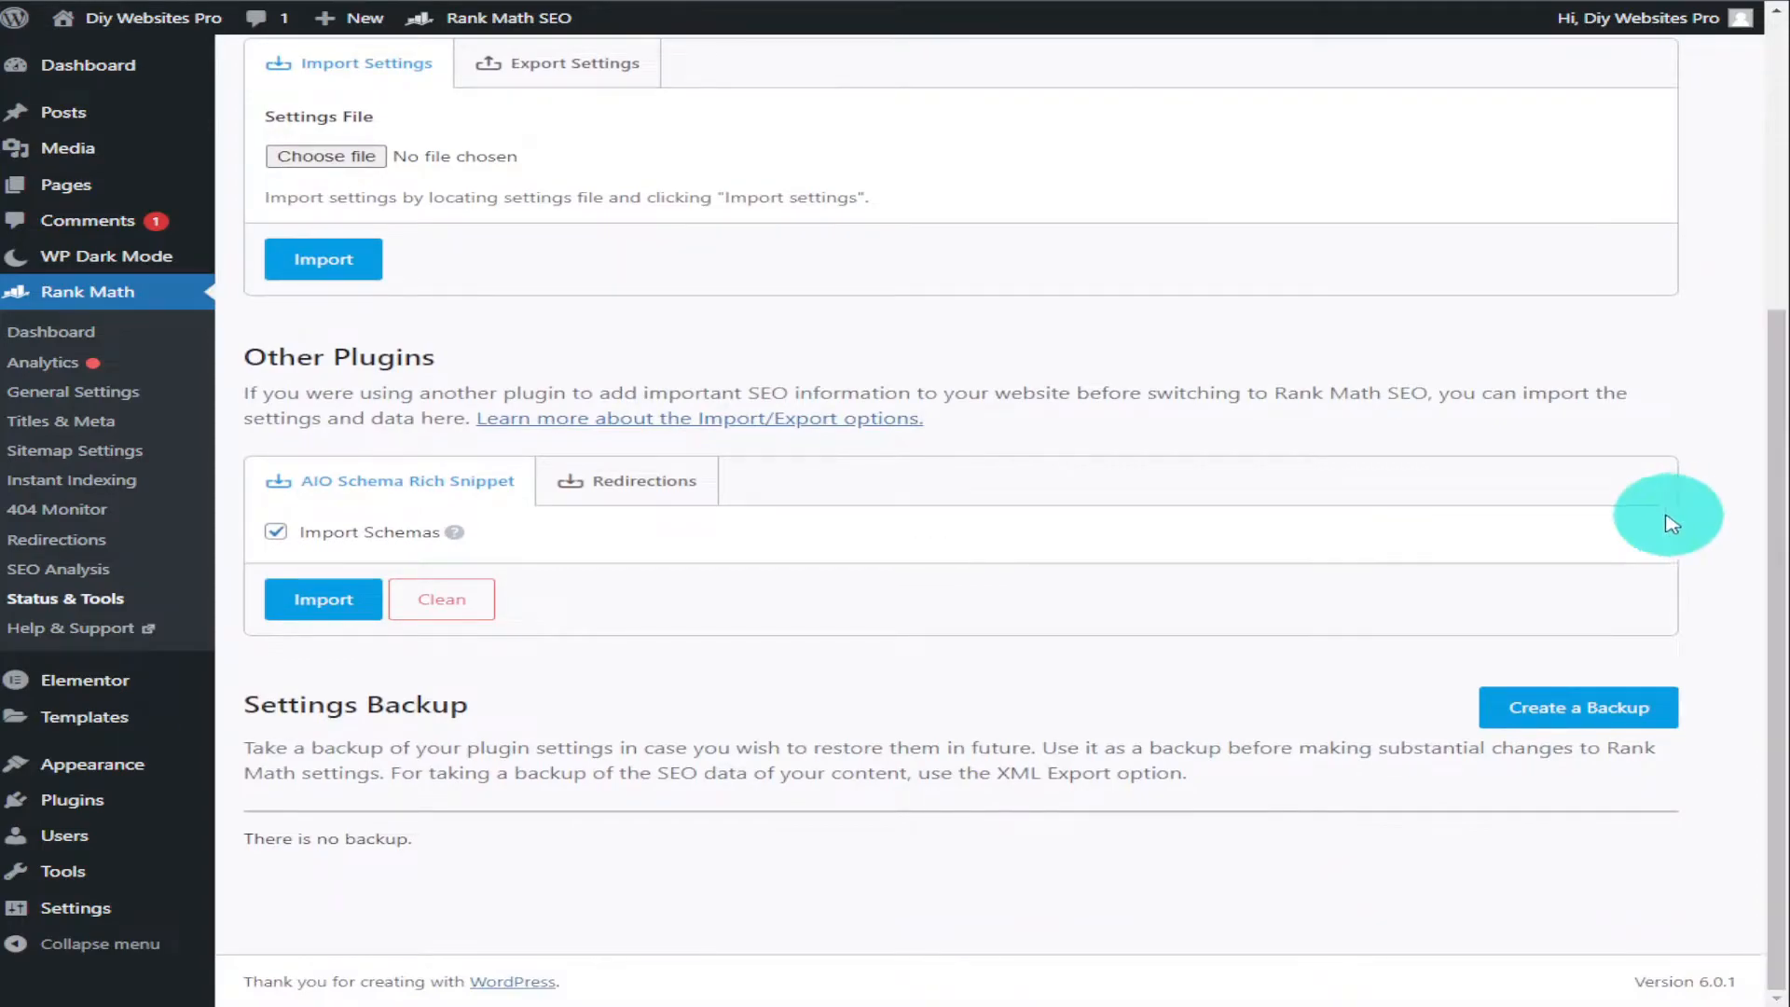
left_click(113, 354)
left_click(116, 366)
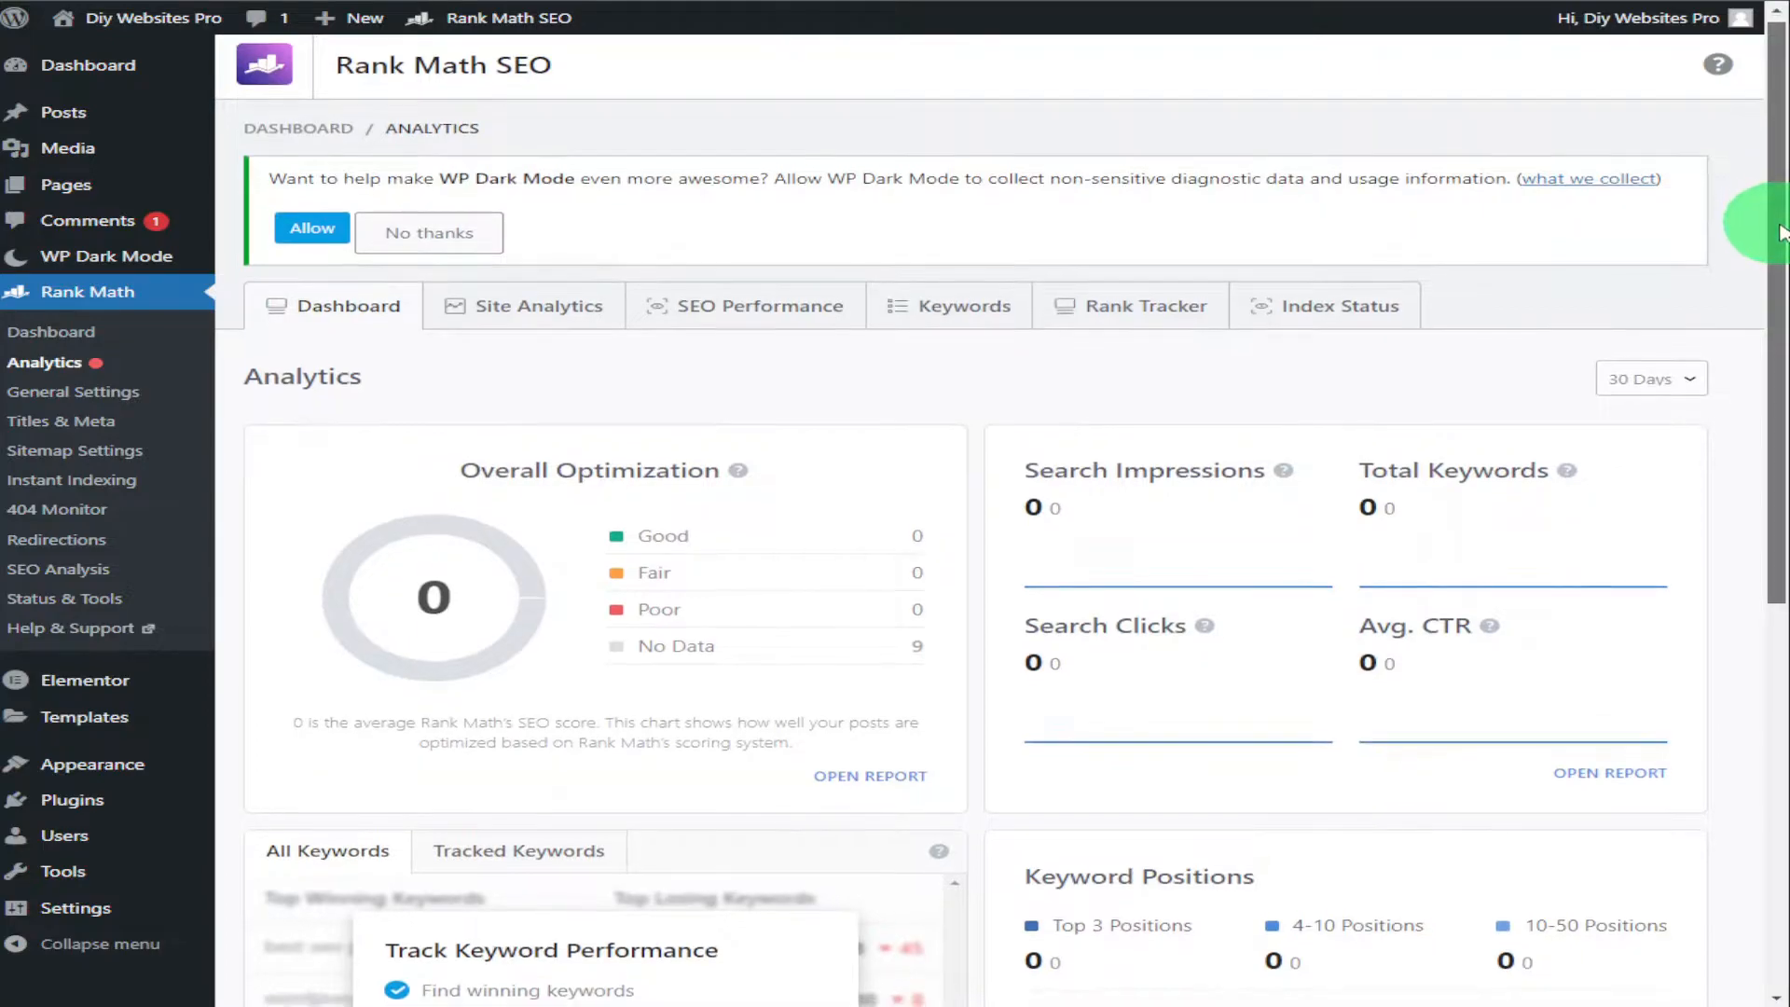
scroll(1748, 223, "down", 1)
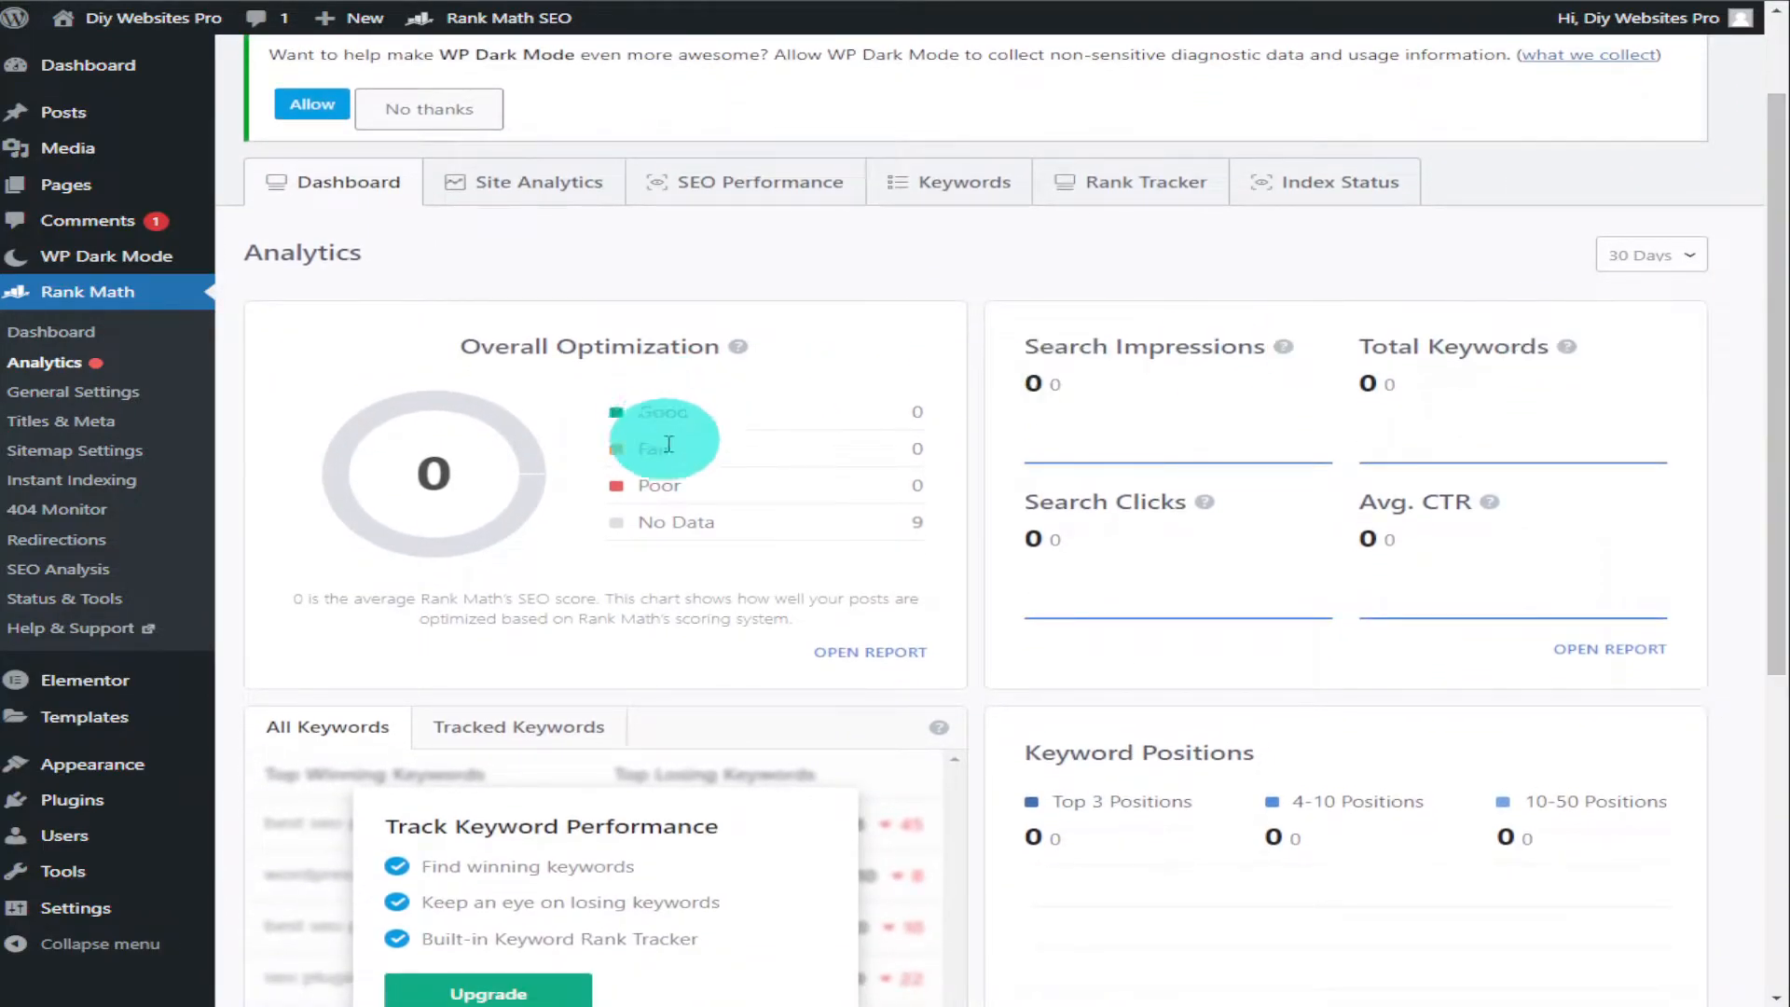
left_click_drag(1772, 262, 1742, 183)
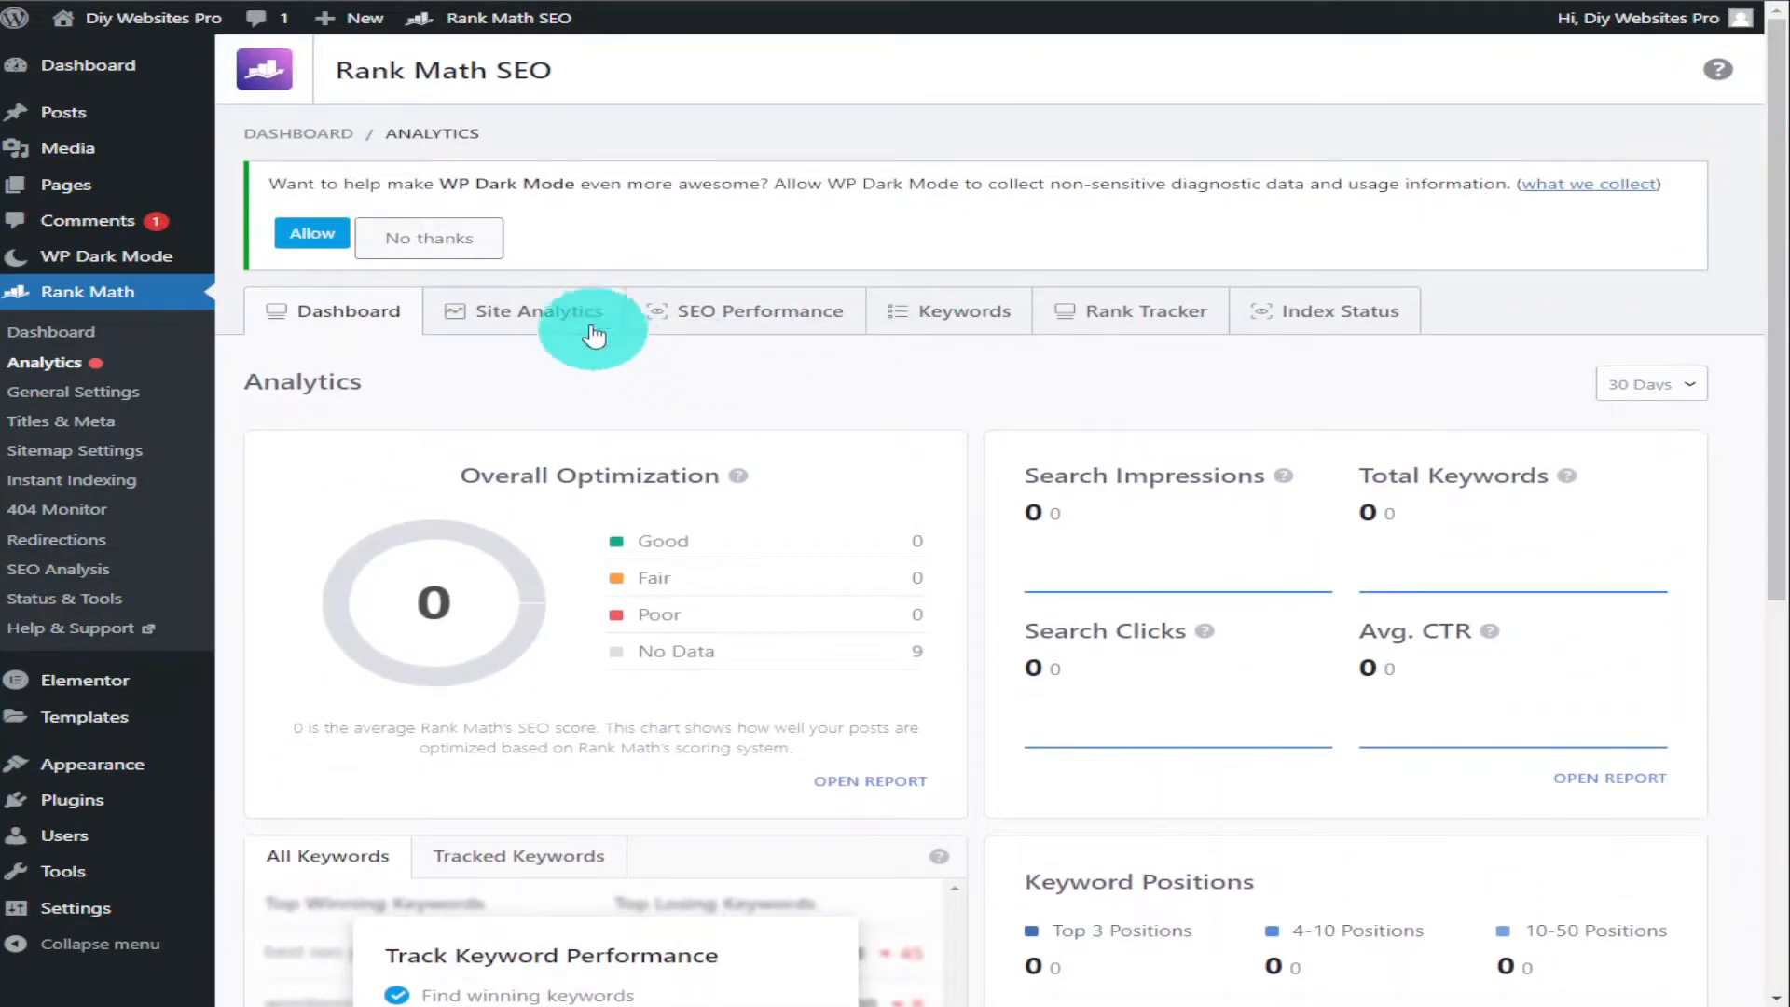
Step: Look through the Site Analytics, SEO Performance, Keywords, Rank Tracker and Index Status reports in Rank Math Analytics
left_click(579, 320)
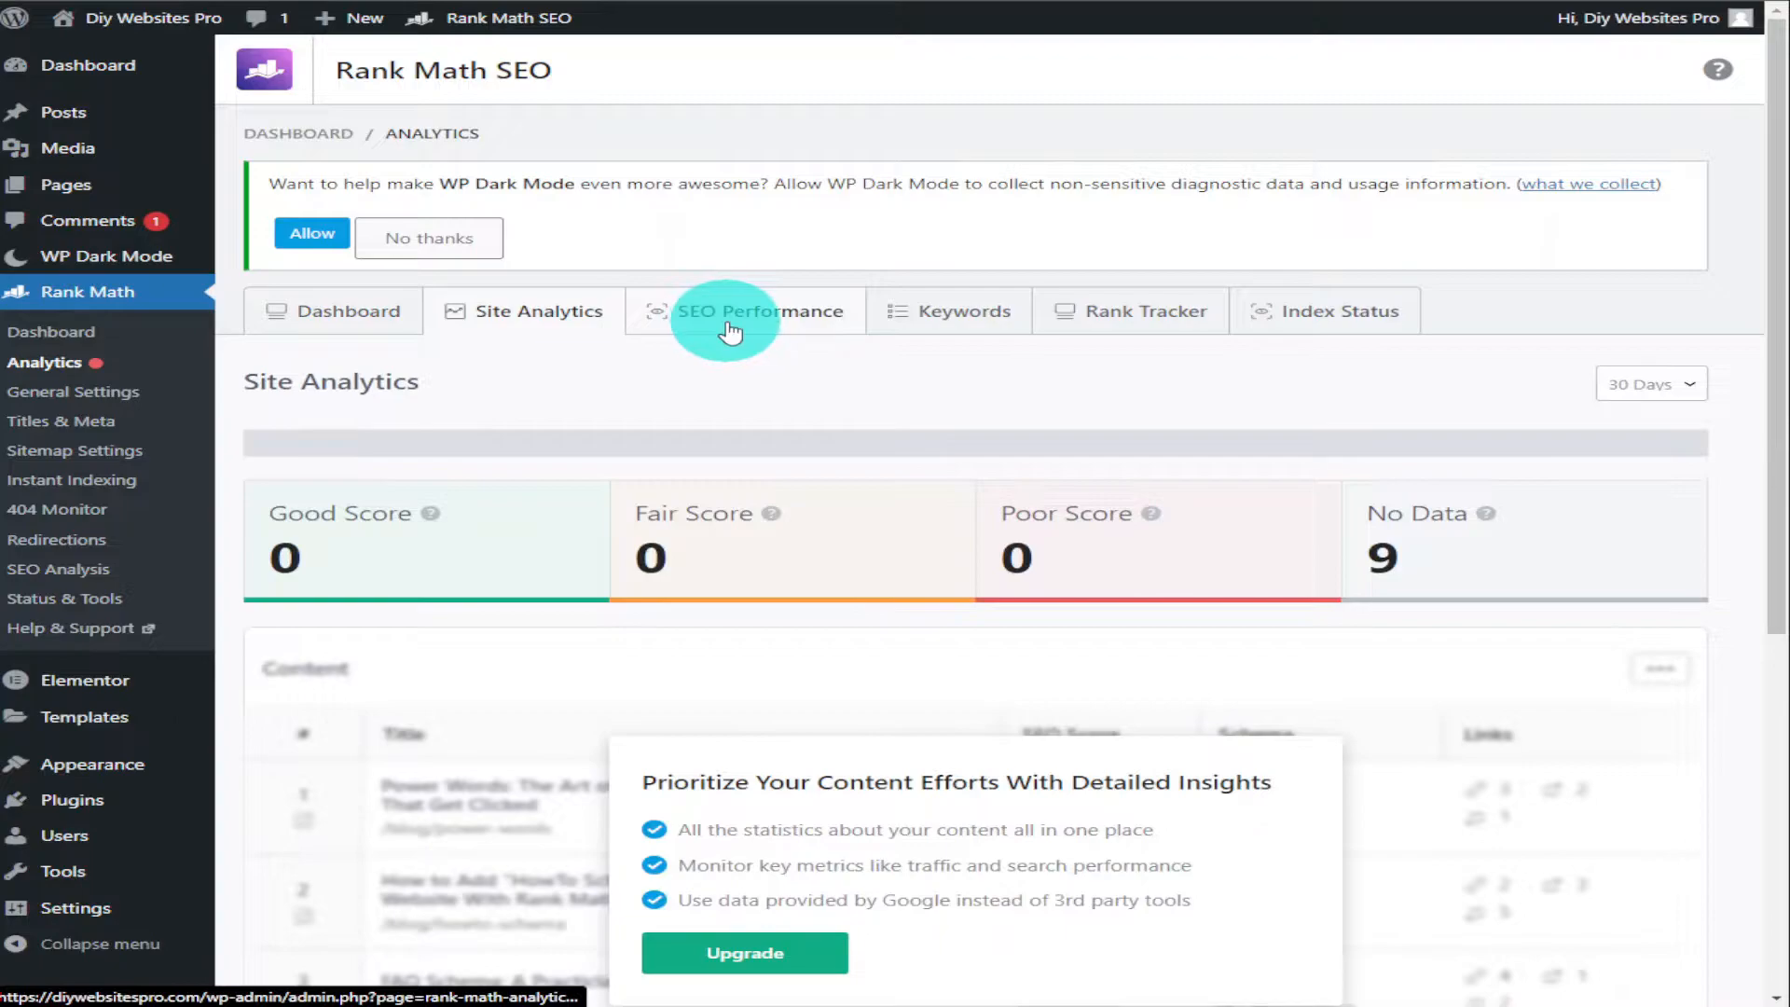
left_click(731, 329)
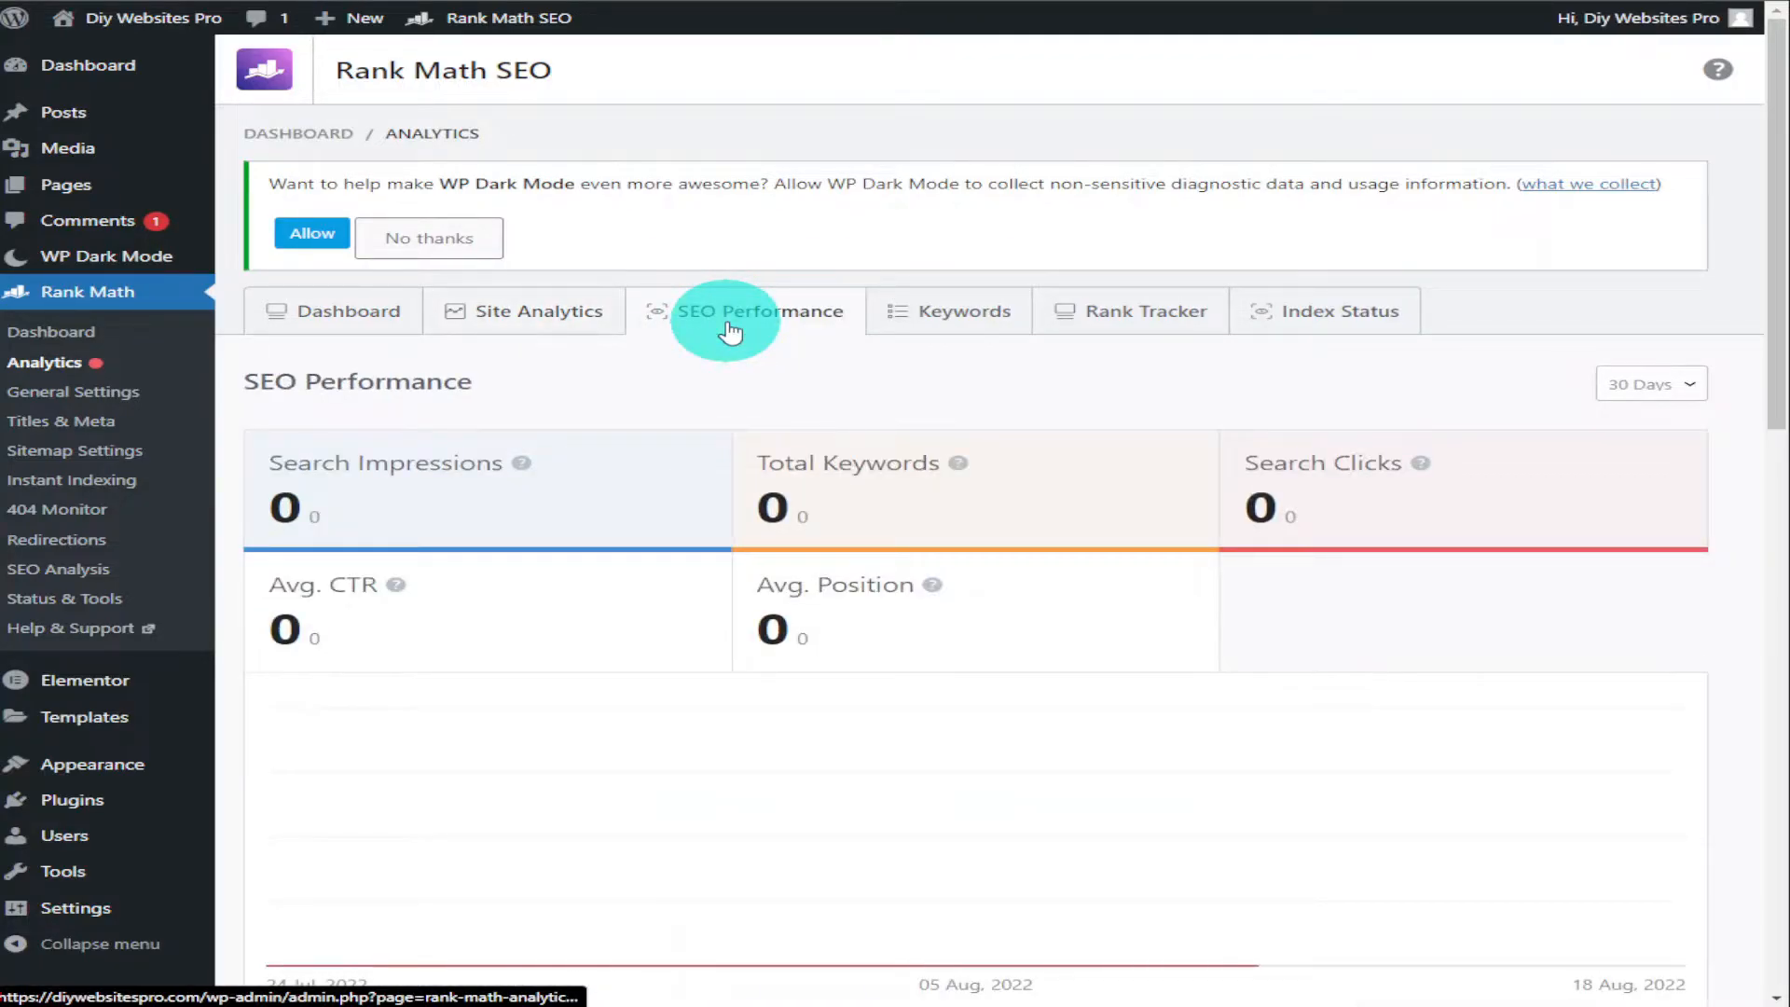
left_click(924, 324)
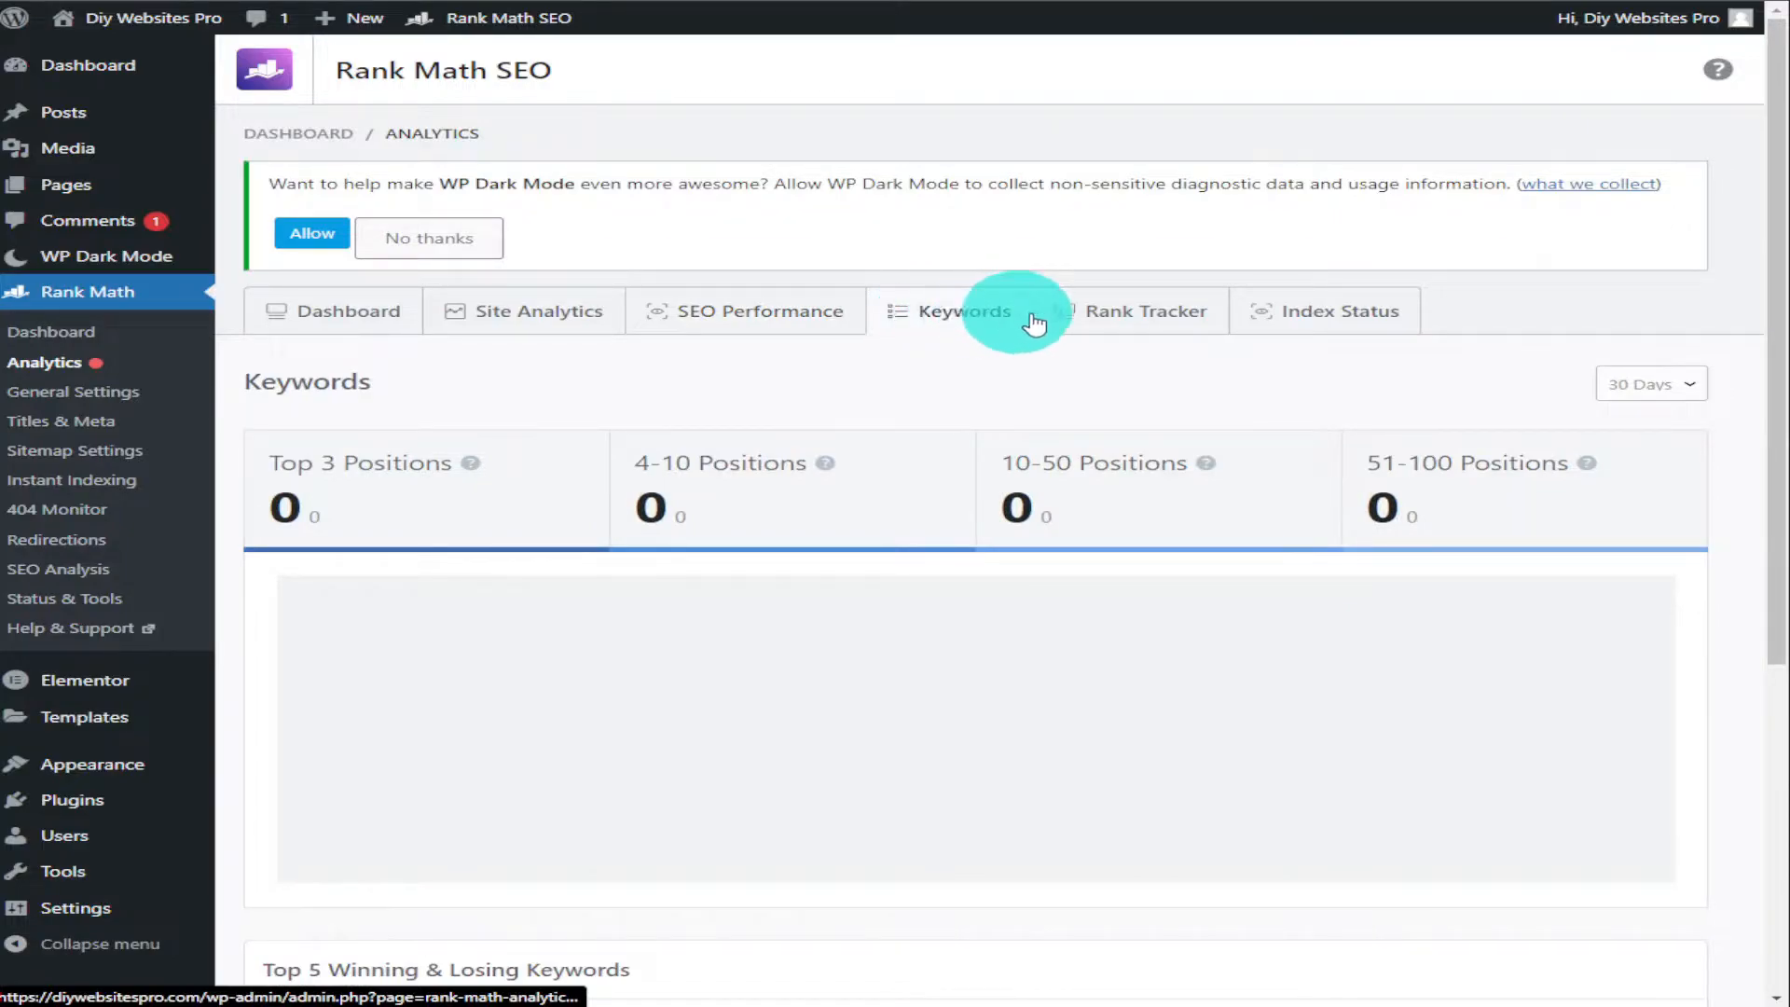
left_click(1089, 319)
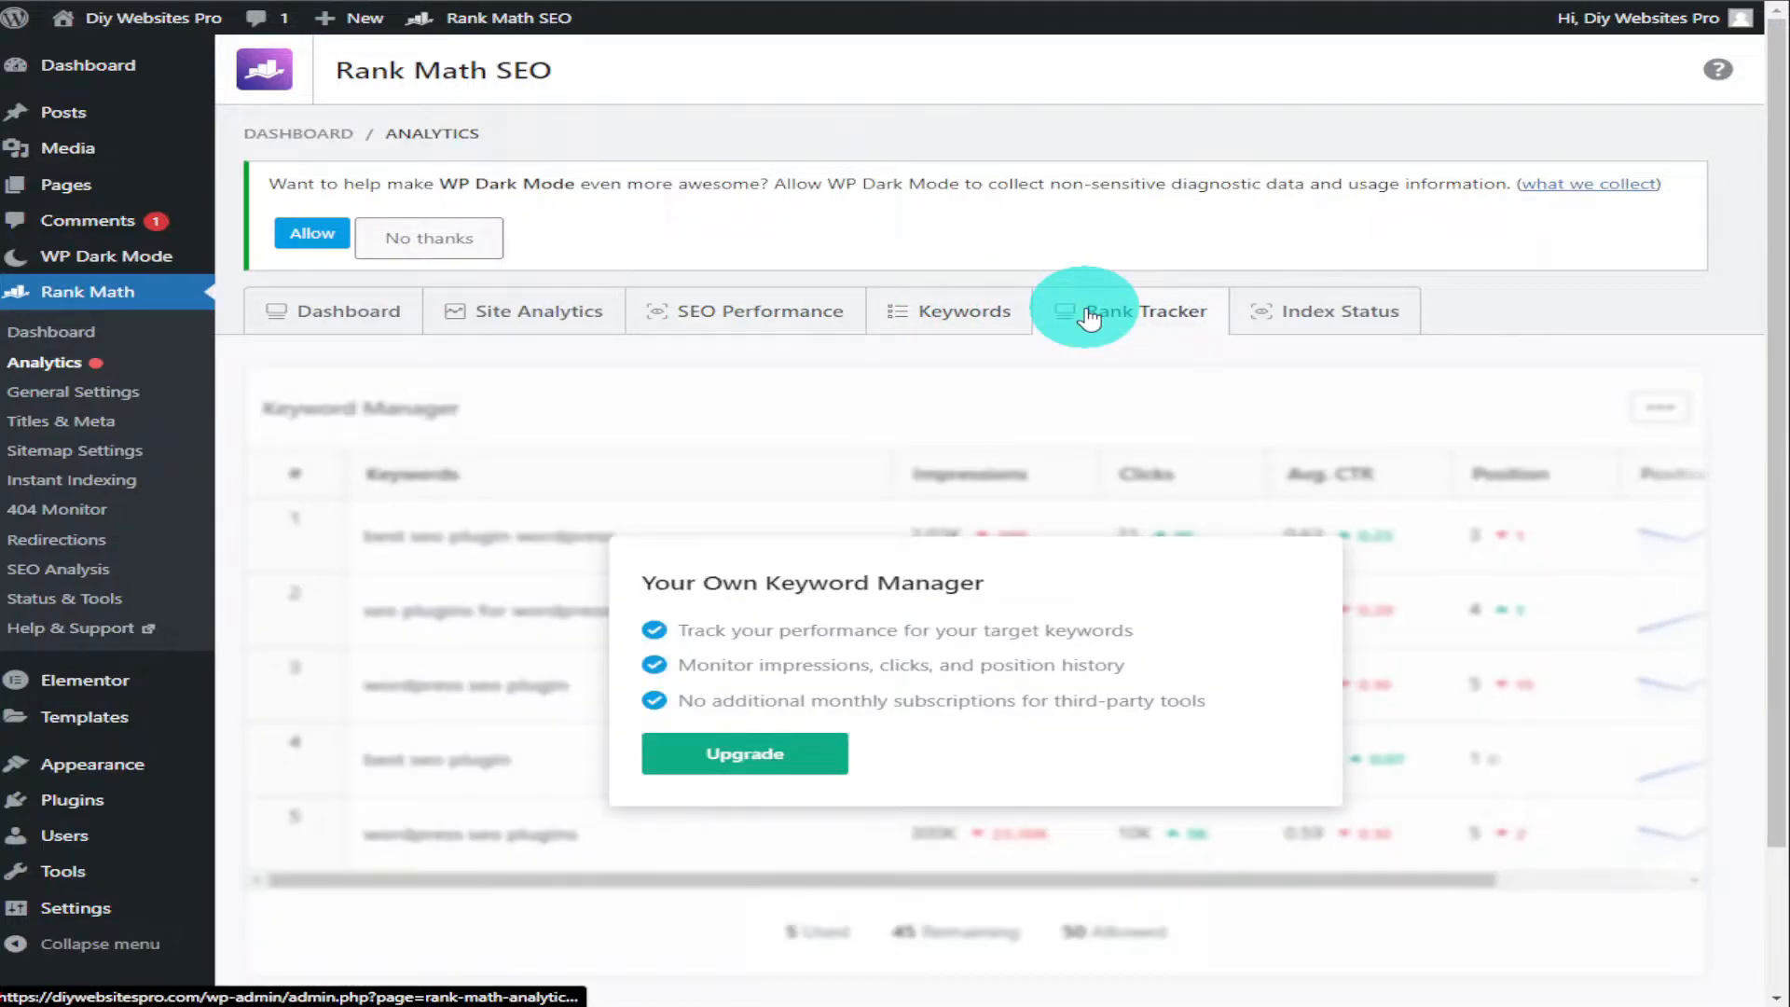
left_click(1268, 320)
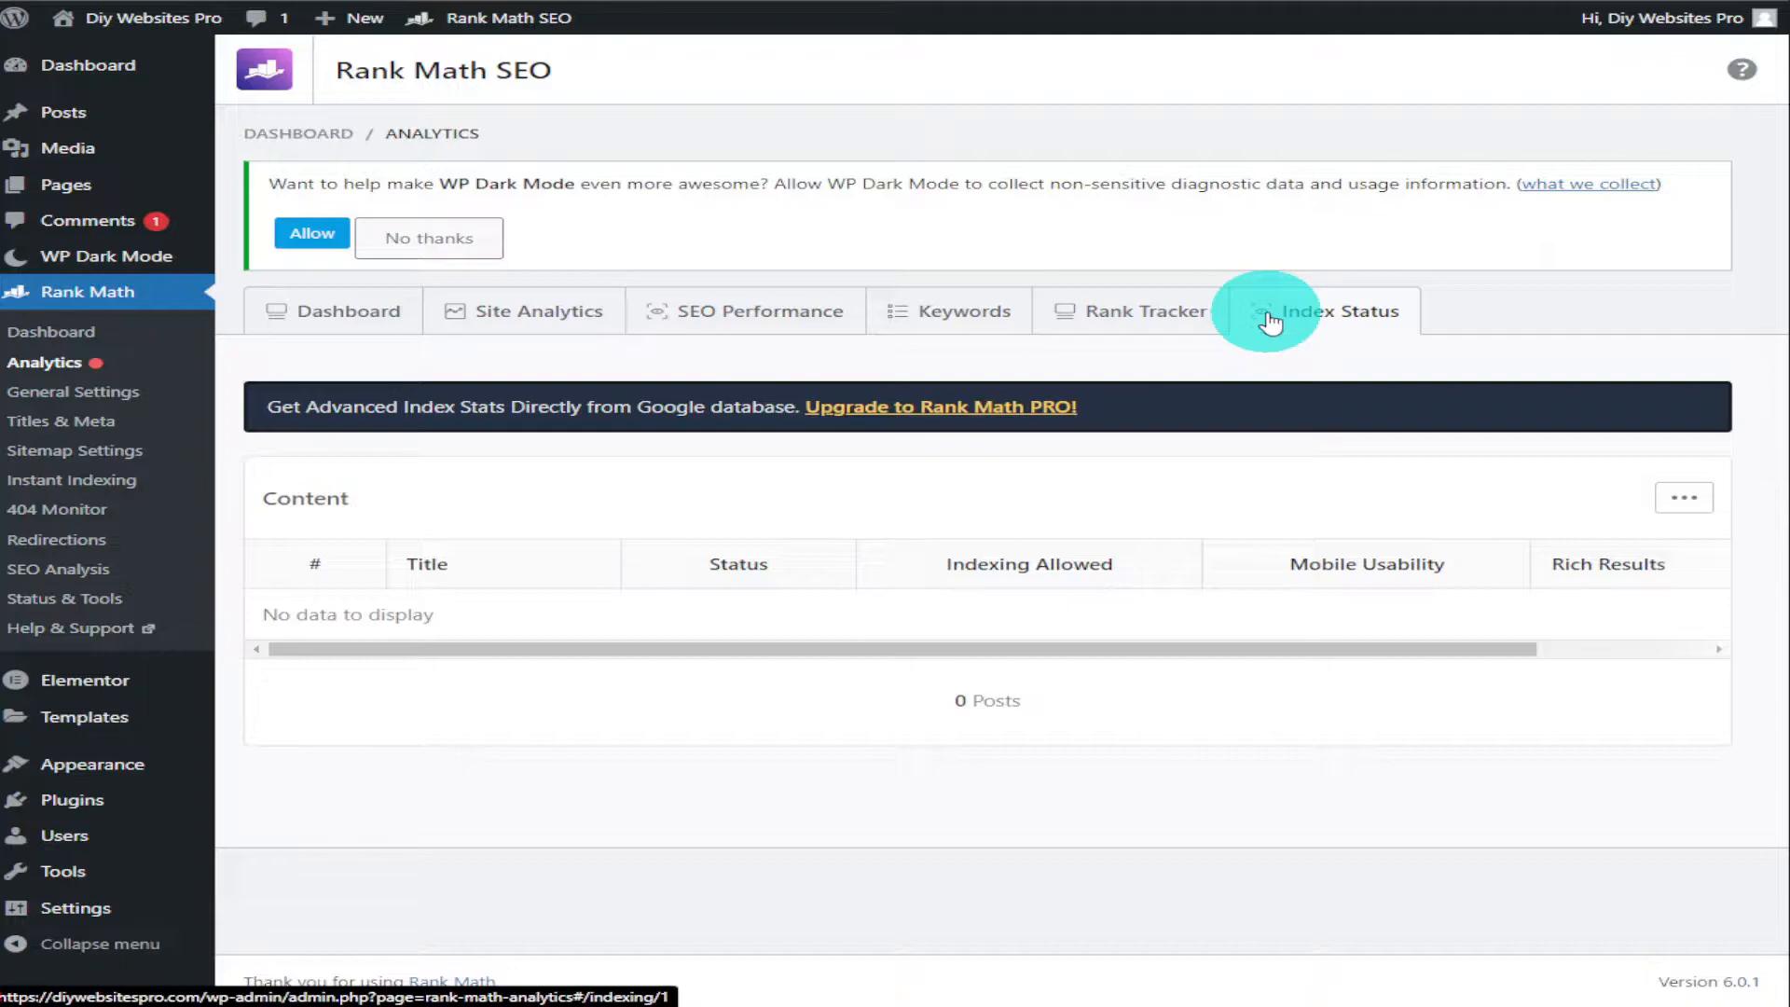
Step: In Titles & Meta's Global Meta settings, try the en dash, em dash, » and | as the title separator character
left_click(163, 404)
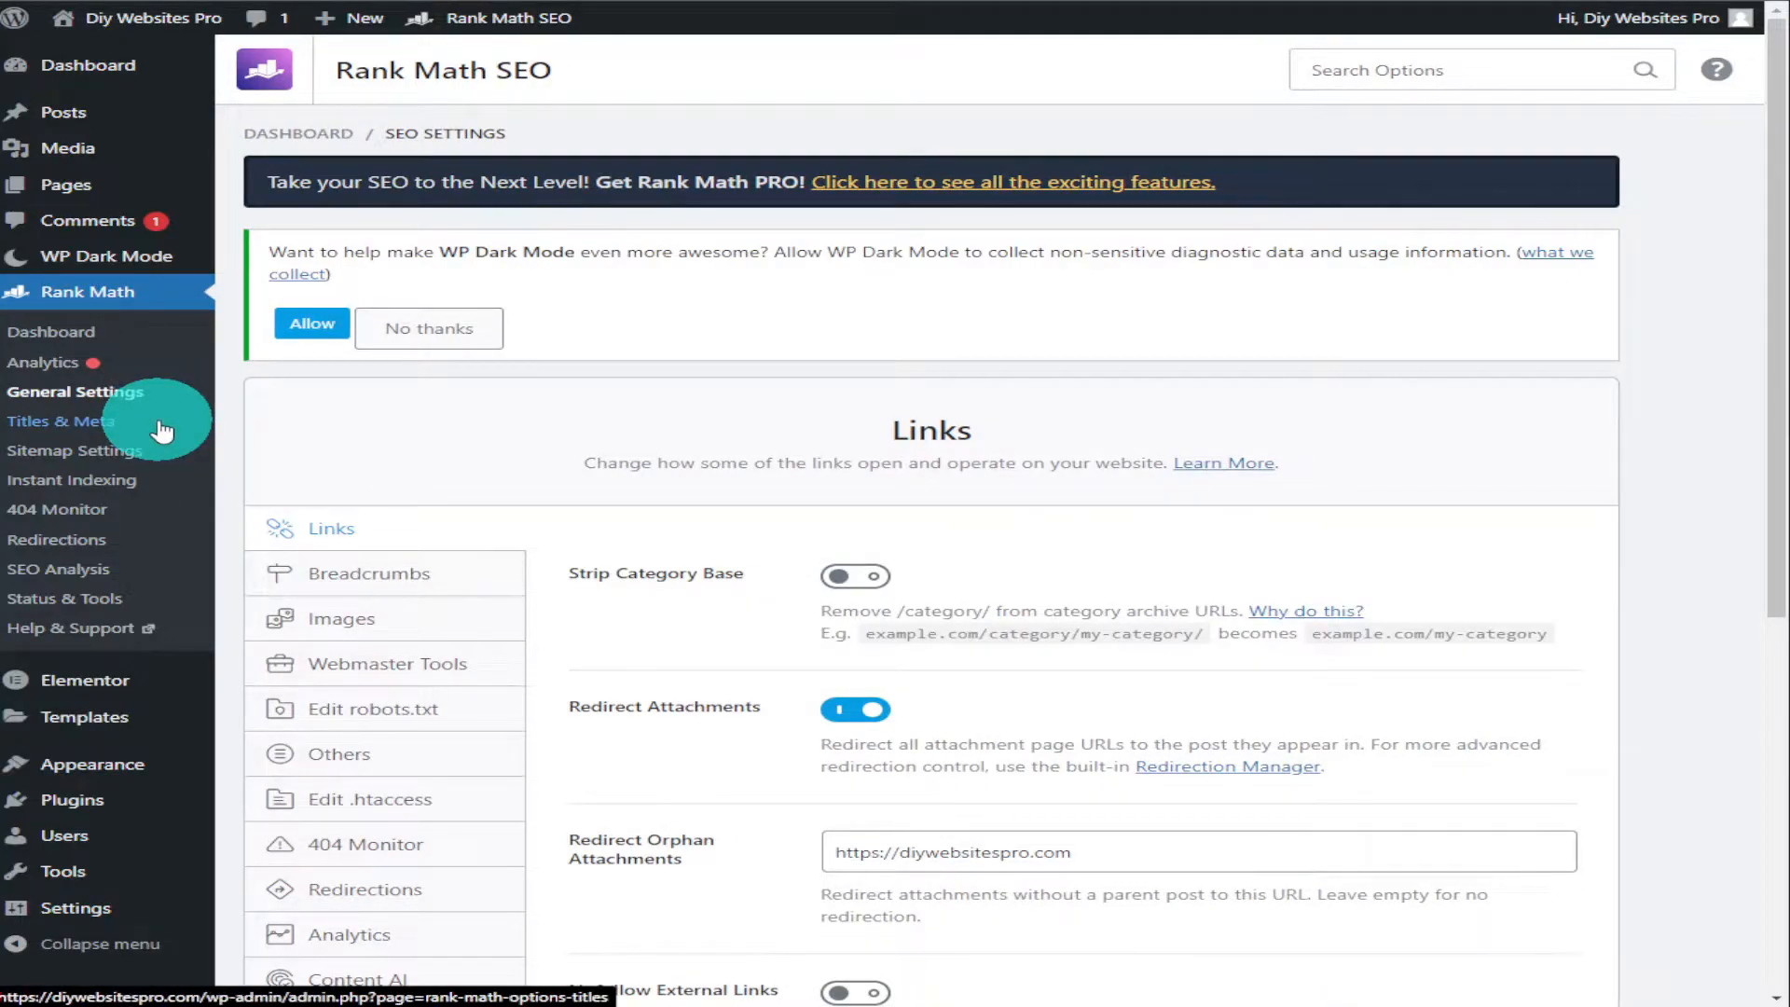
left_click(162, 430)
left_click_drag(1774, 209, 1725, 428)
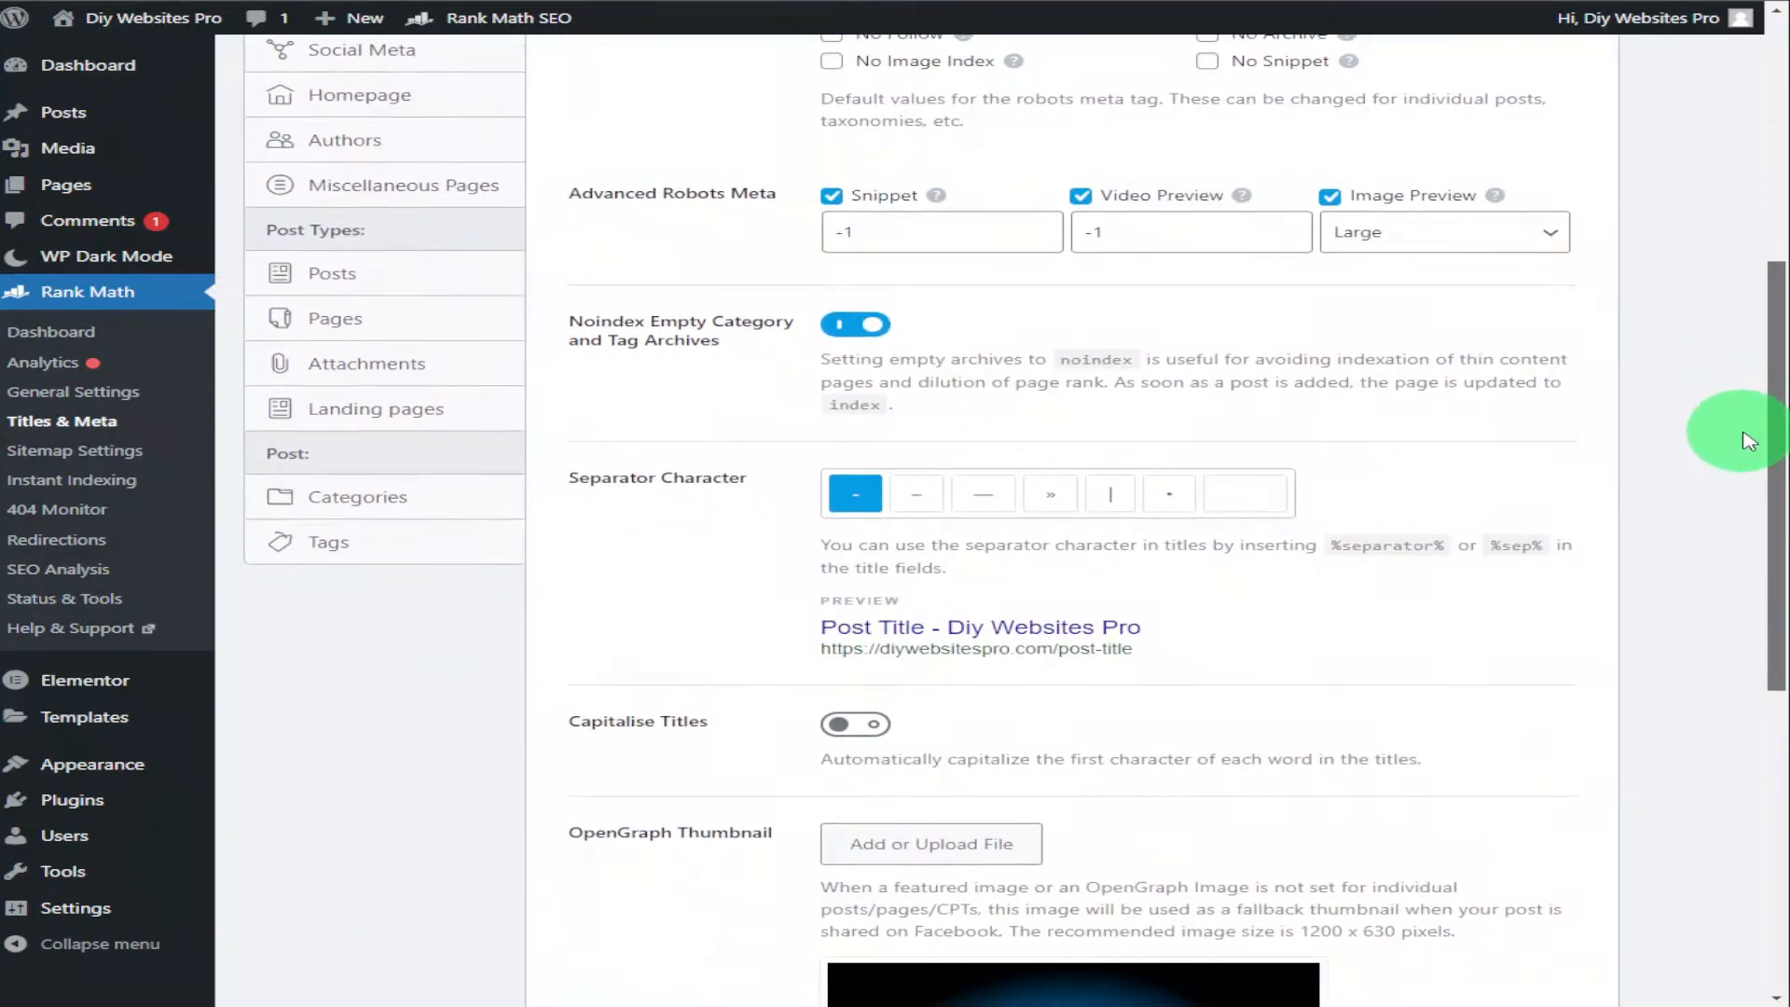
left_click(925, 509)
left_click(984, 499)
left_click(1051, 494)
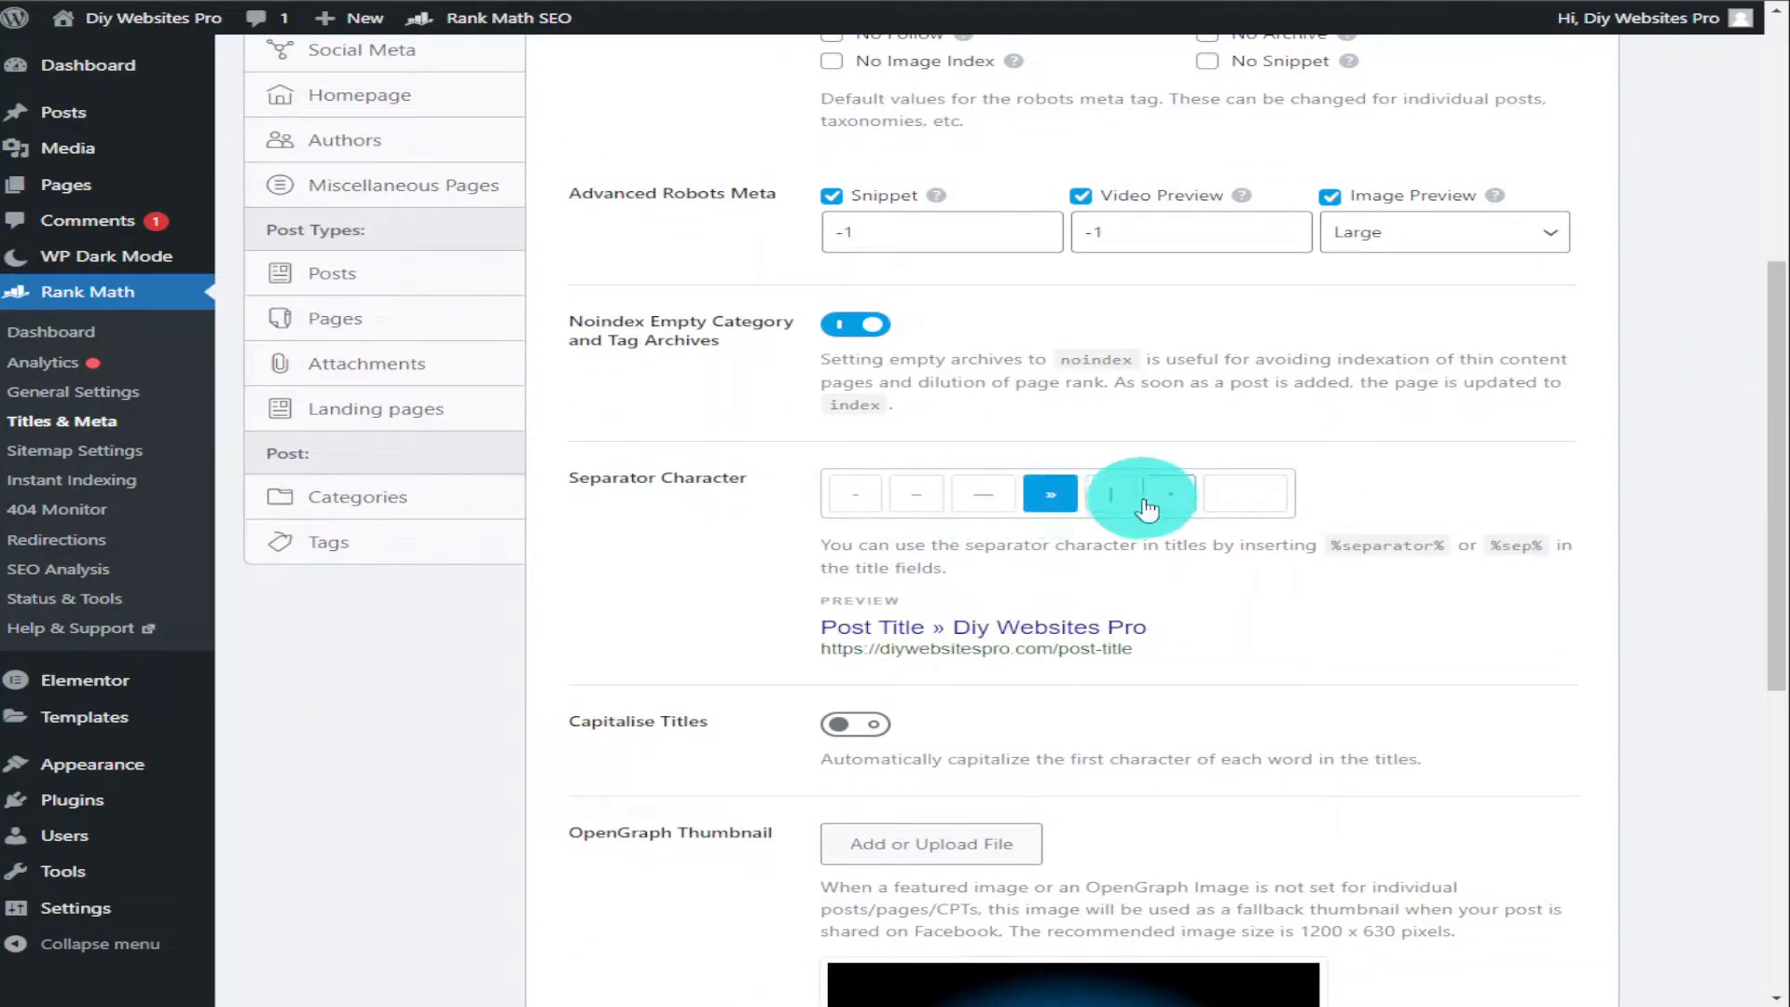
left_click(1124, 499)
Step: Review the Local SEO, Social Meta and Homepage settings in Titles & Meta
left_click_drag(1750, 415, 1762, 325)
left_click(434, 366)
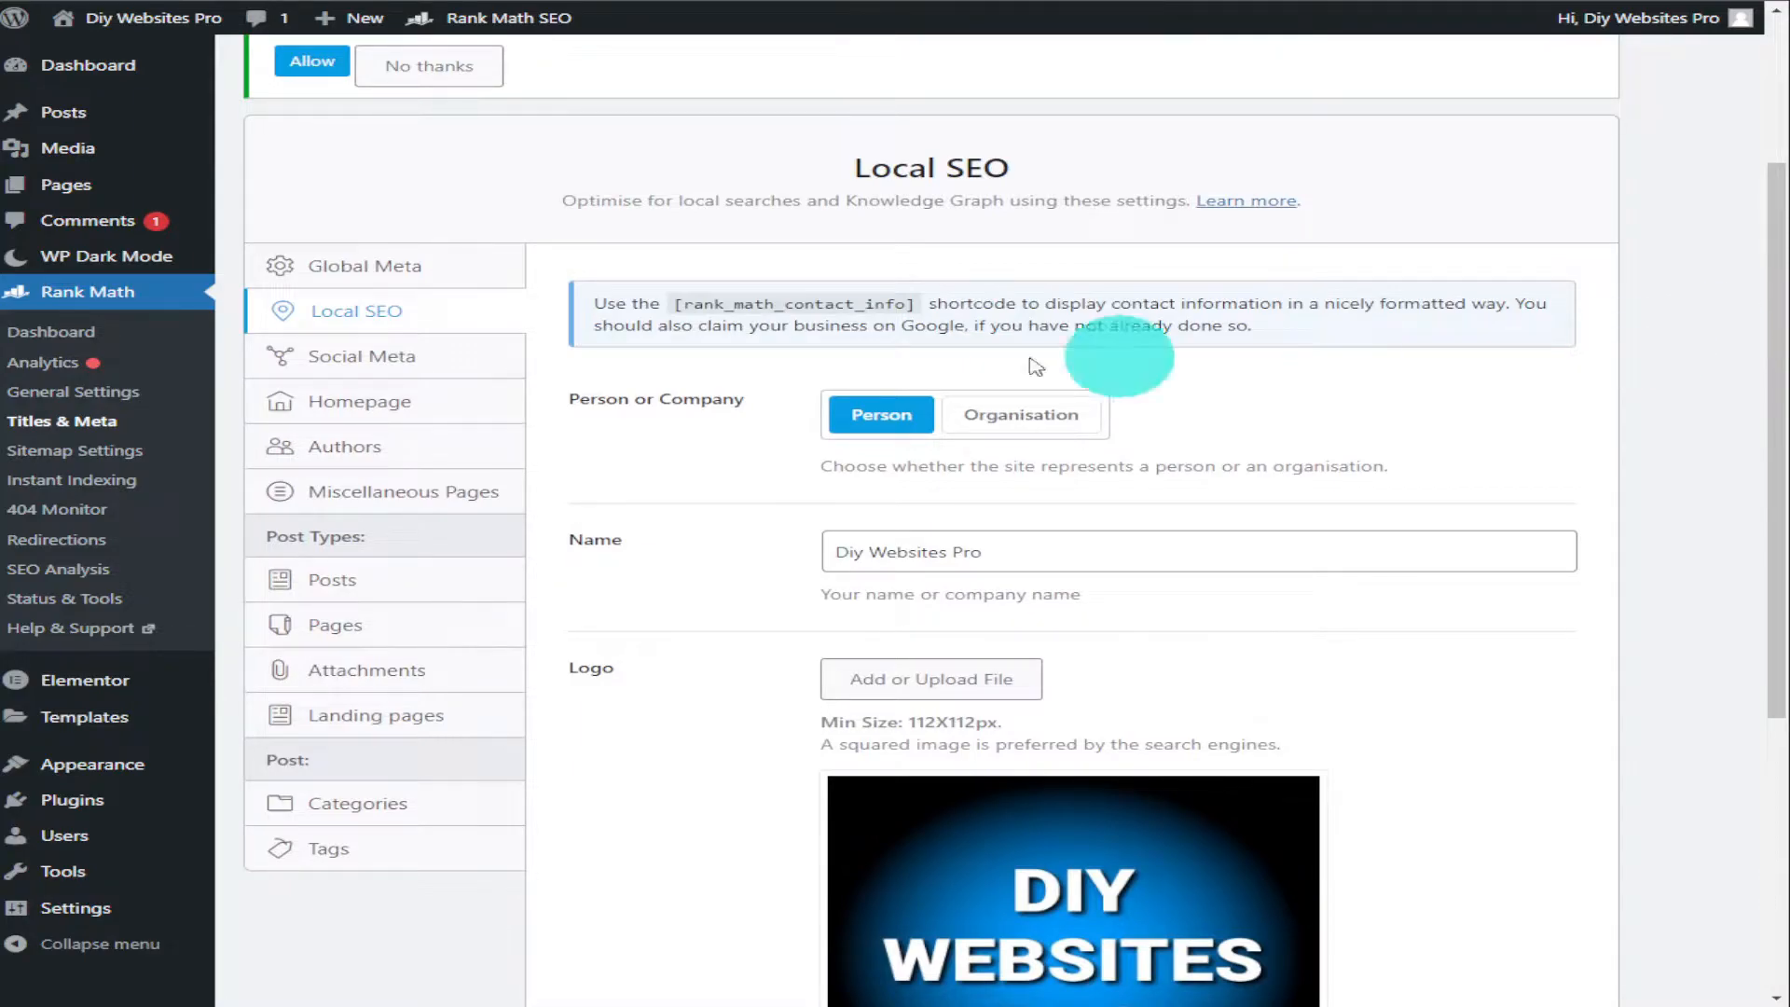
left_click(364, 364)
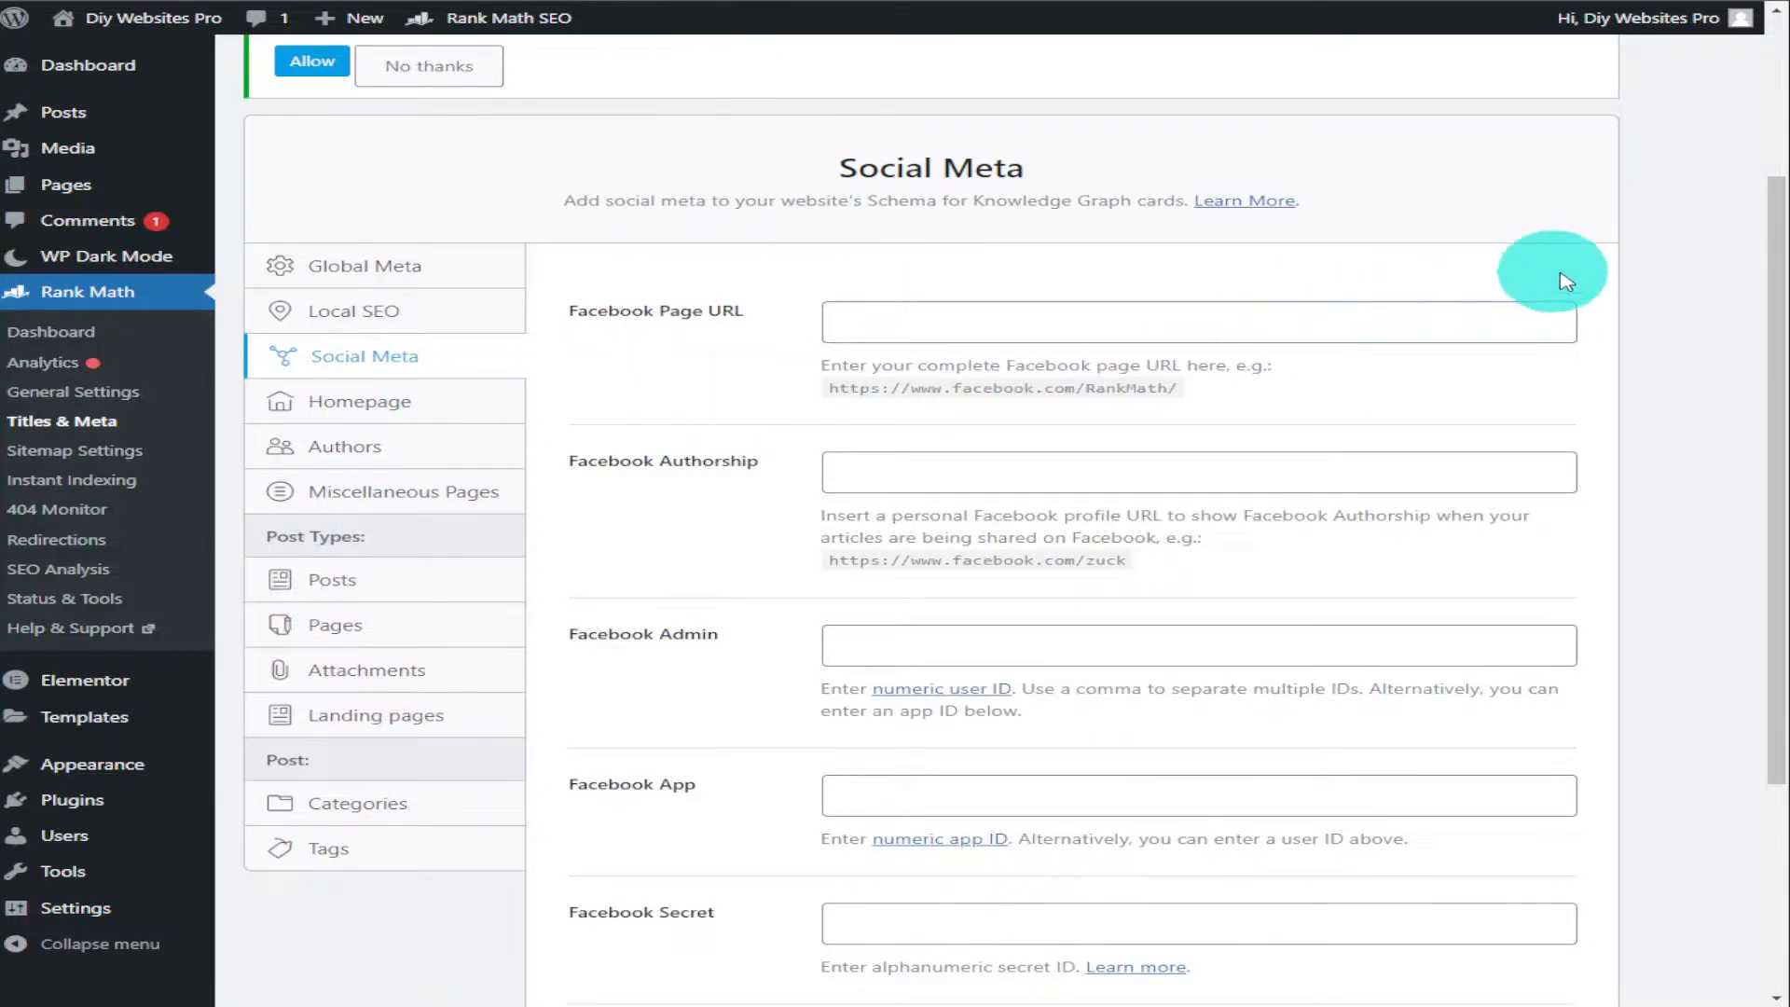
left_click_drag(1776, 234, 1718, 383)
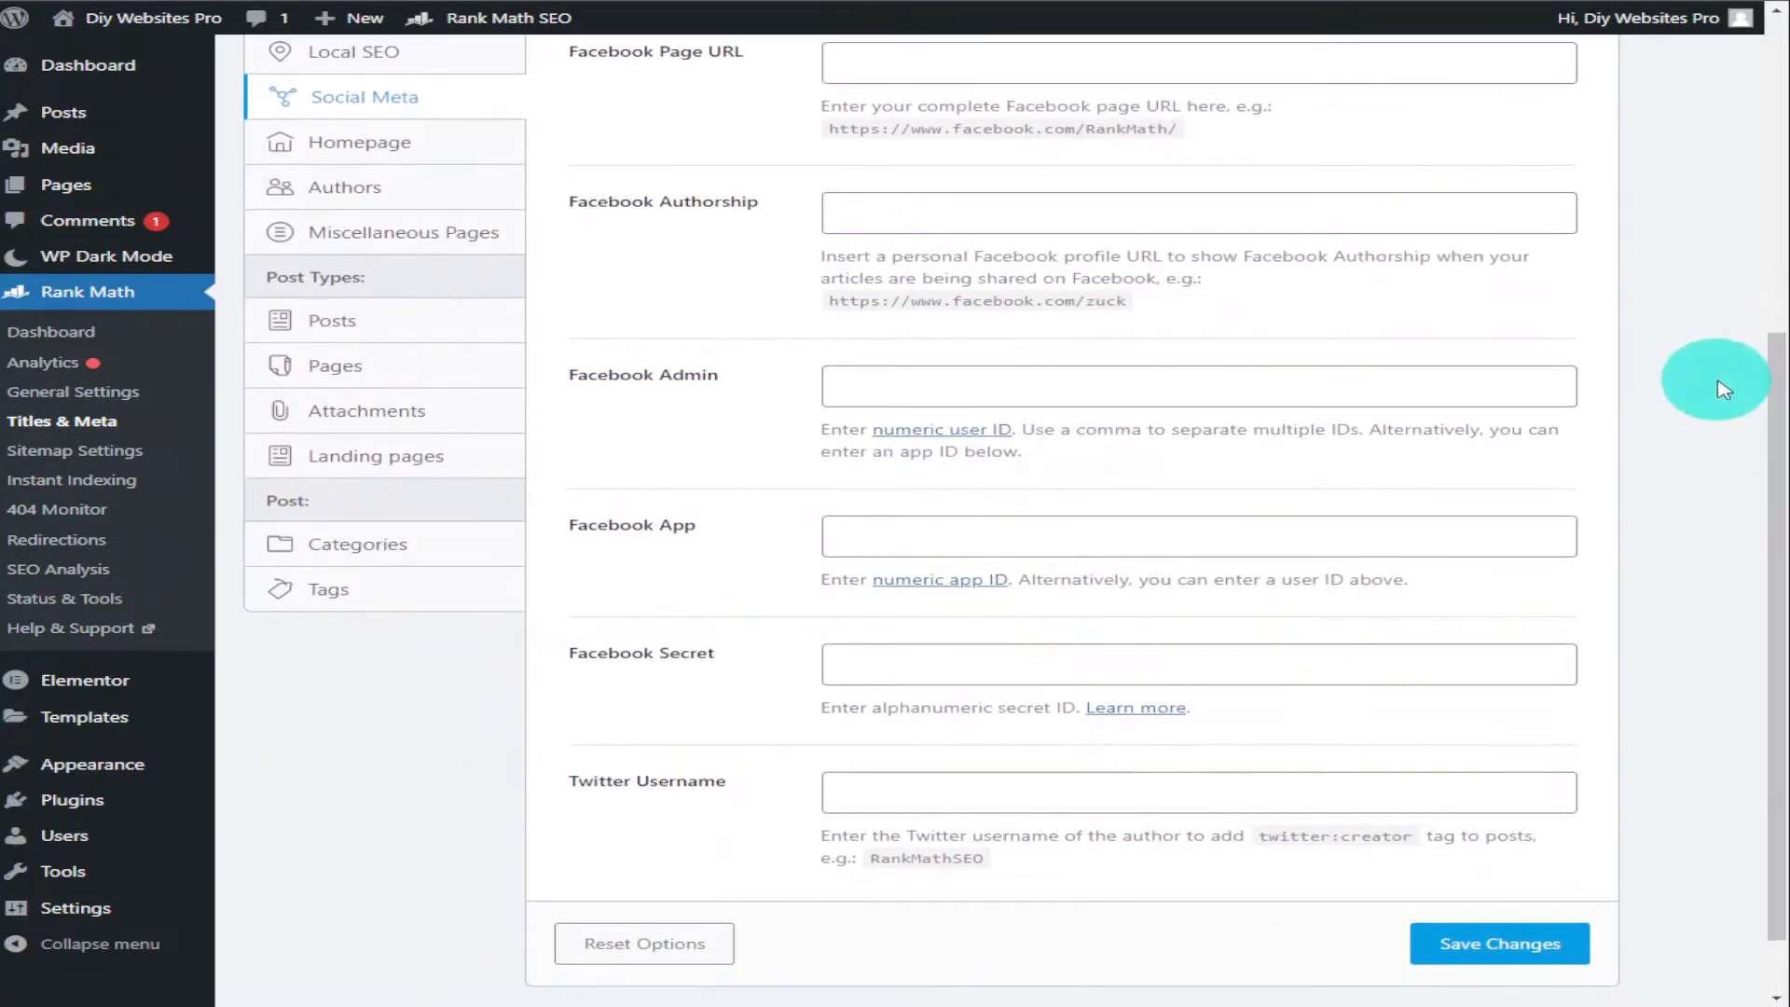
left_click(363, 162)
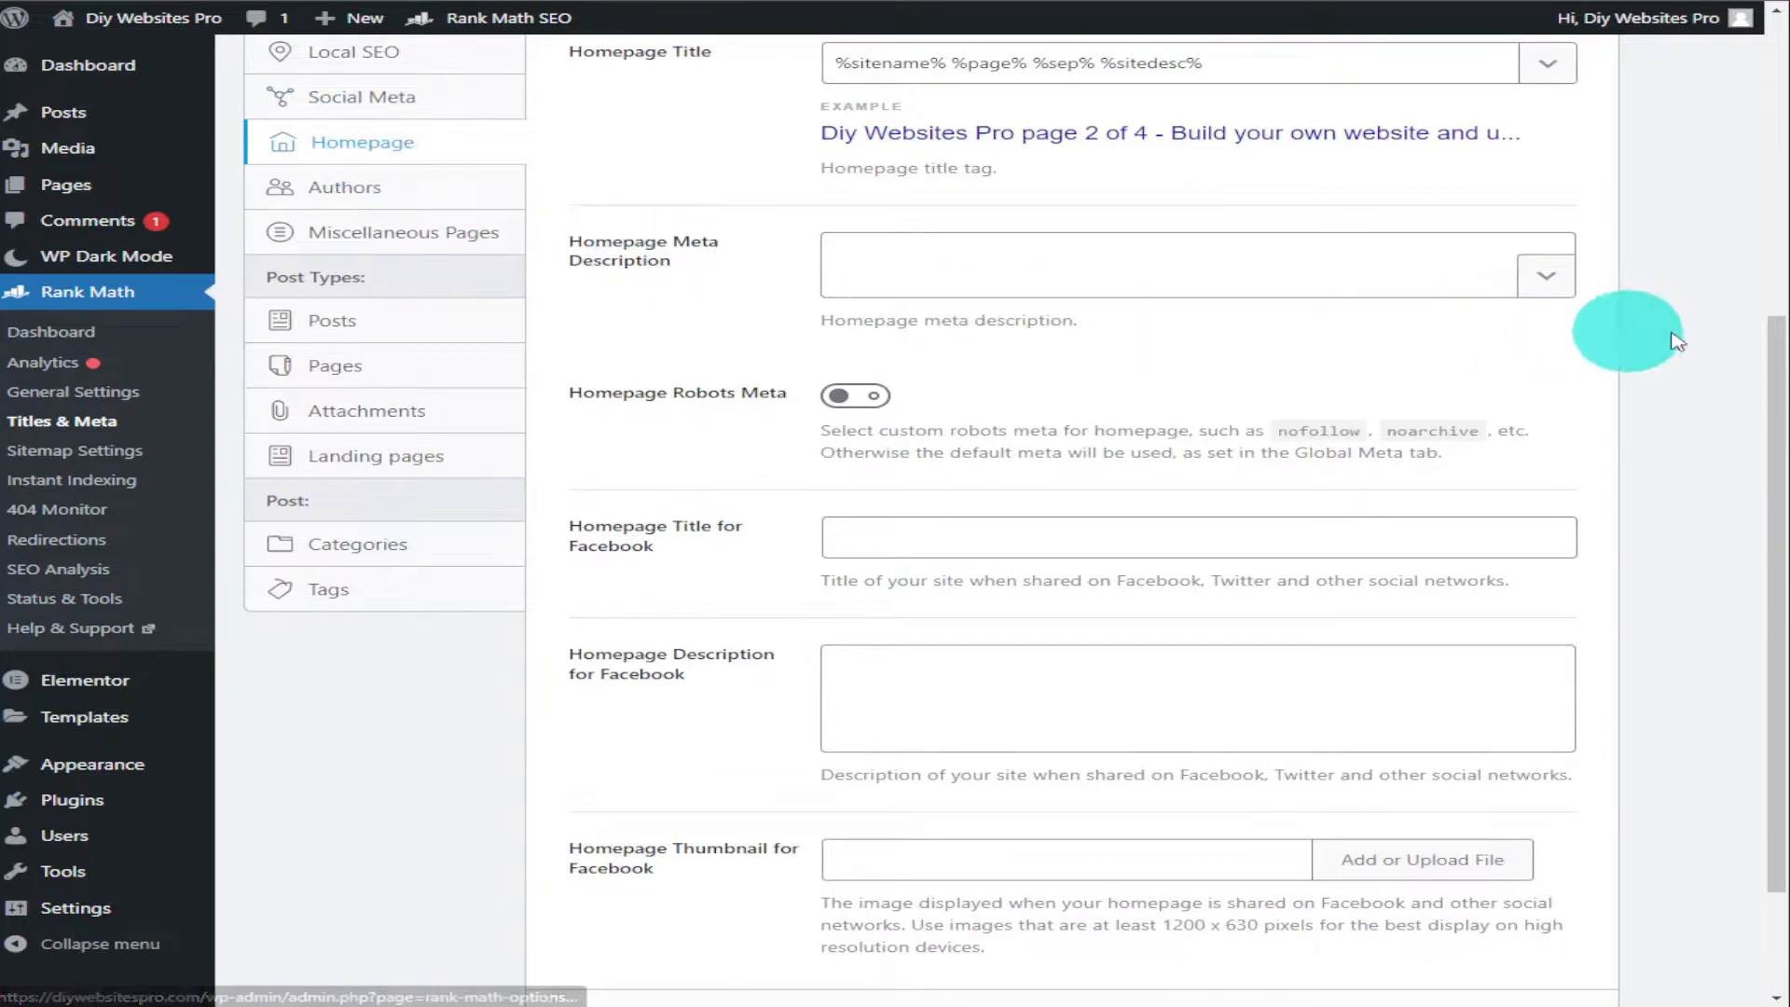
left_click_drag(1781, 196, 1737, 214)
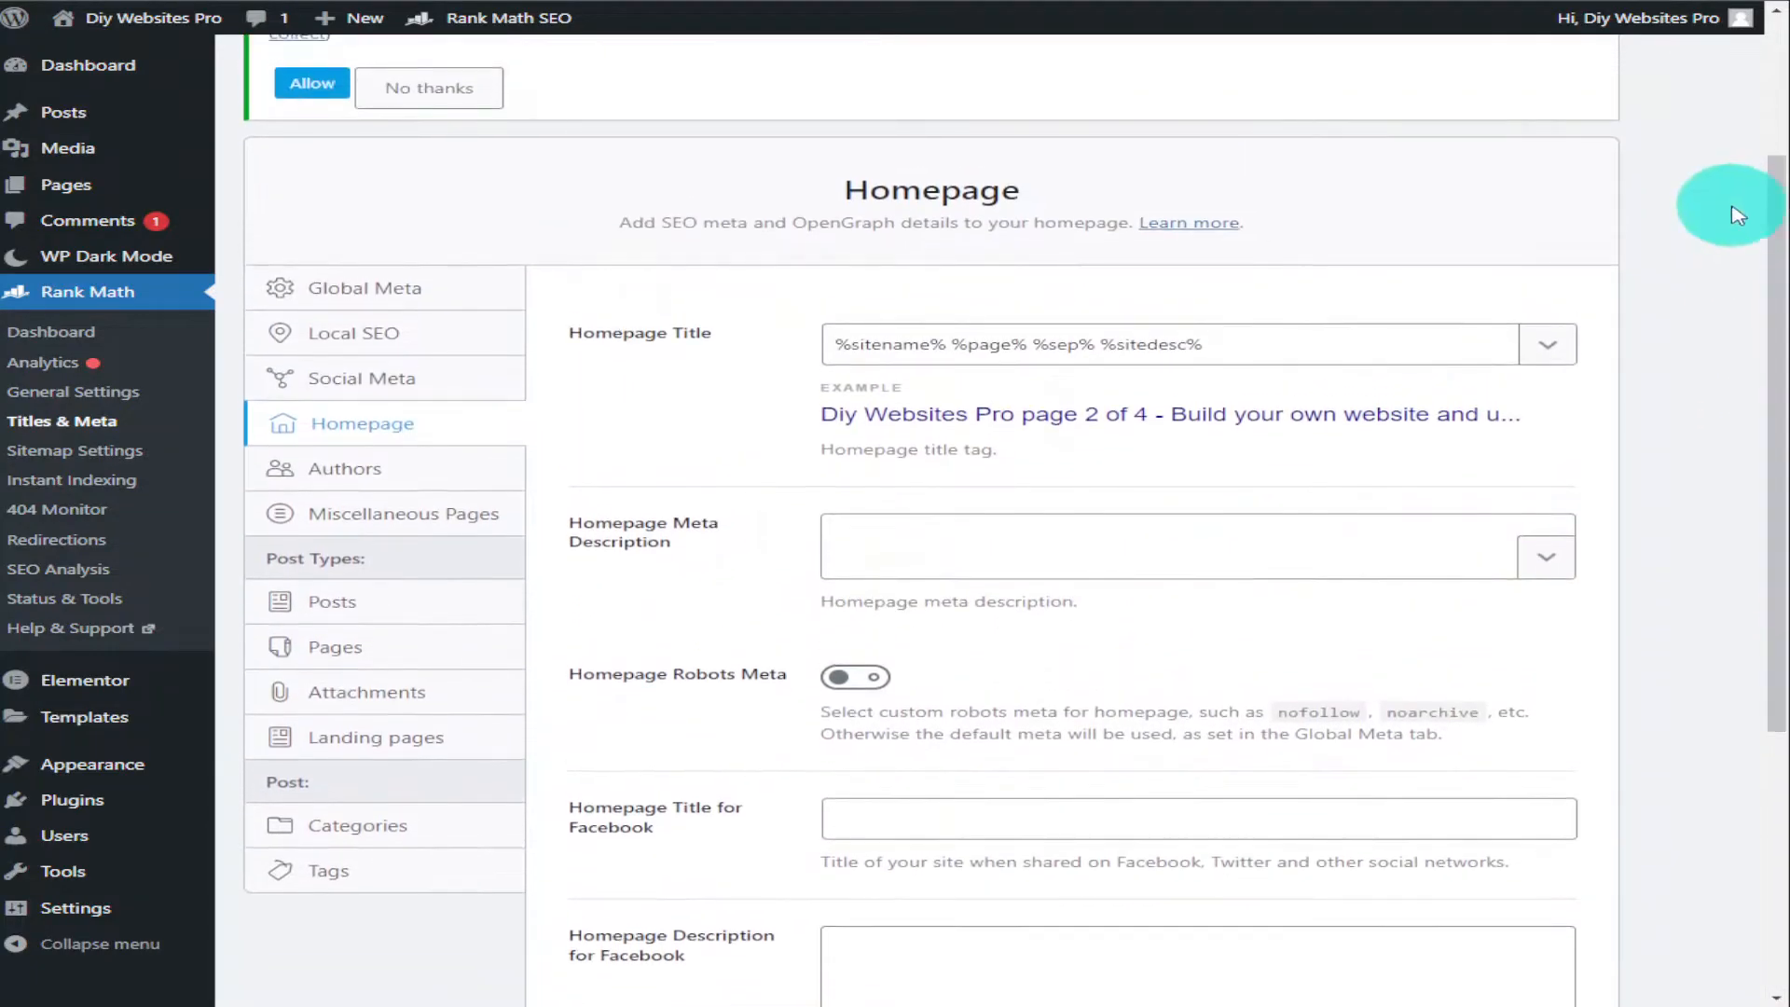
Step: Review the author archive and robots options under Authors and the noindex options under Miscellaneous Pages
left_click(415, 469)
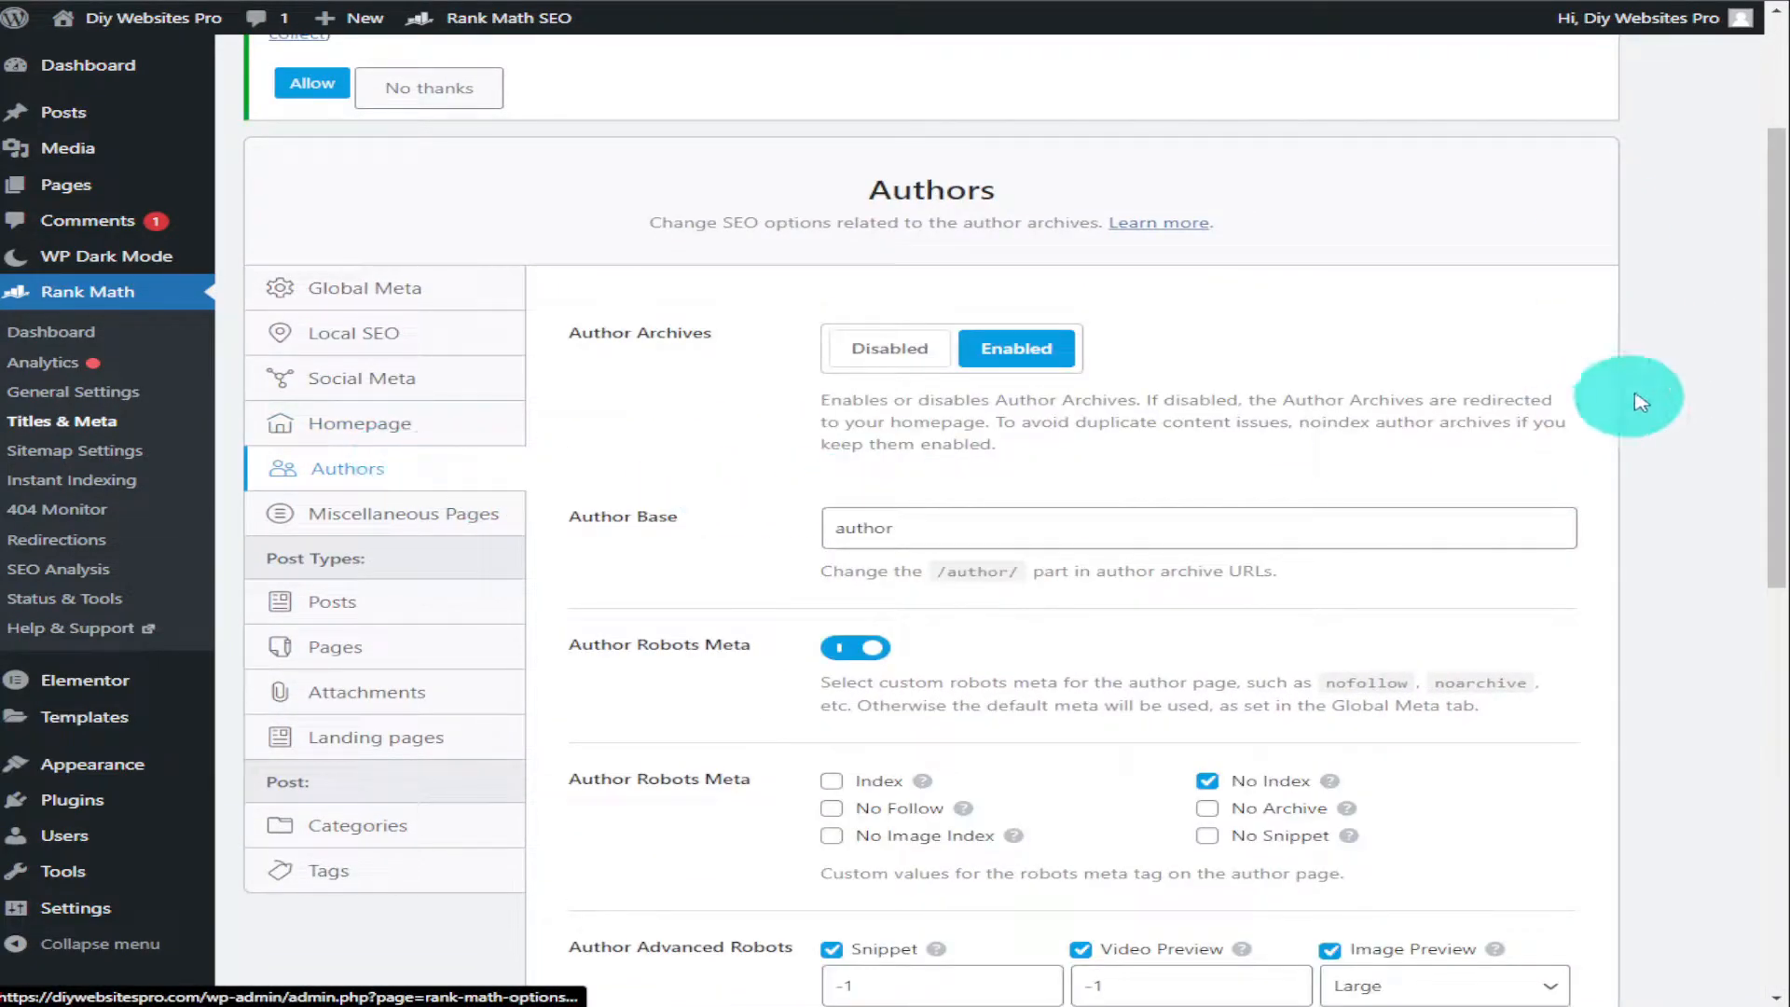
left_click_drag(1759, 280, 1751, 425)
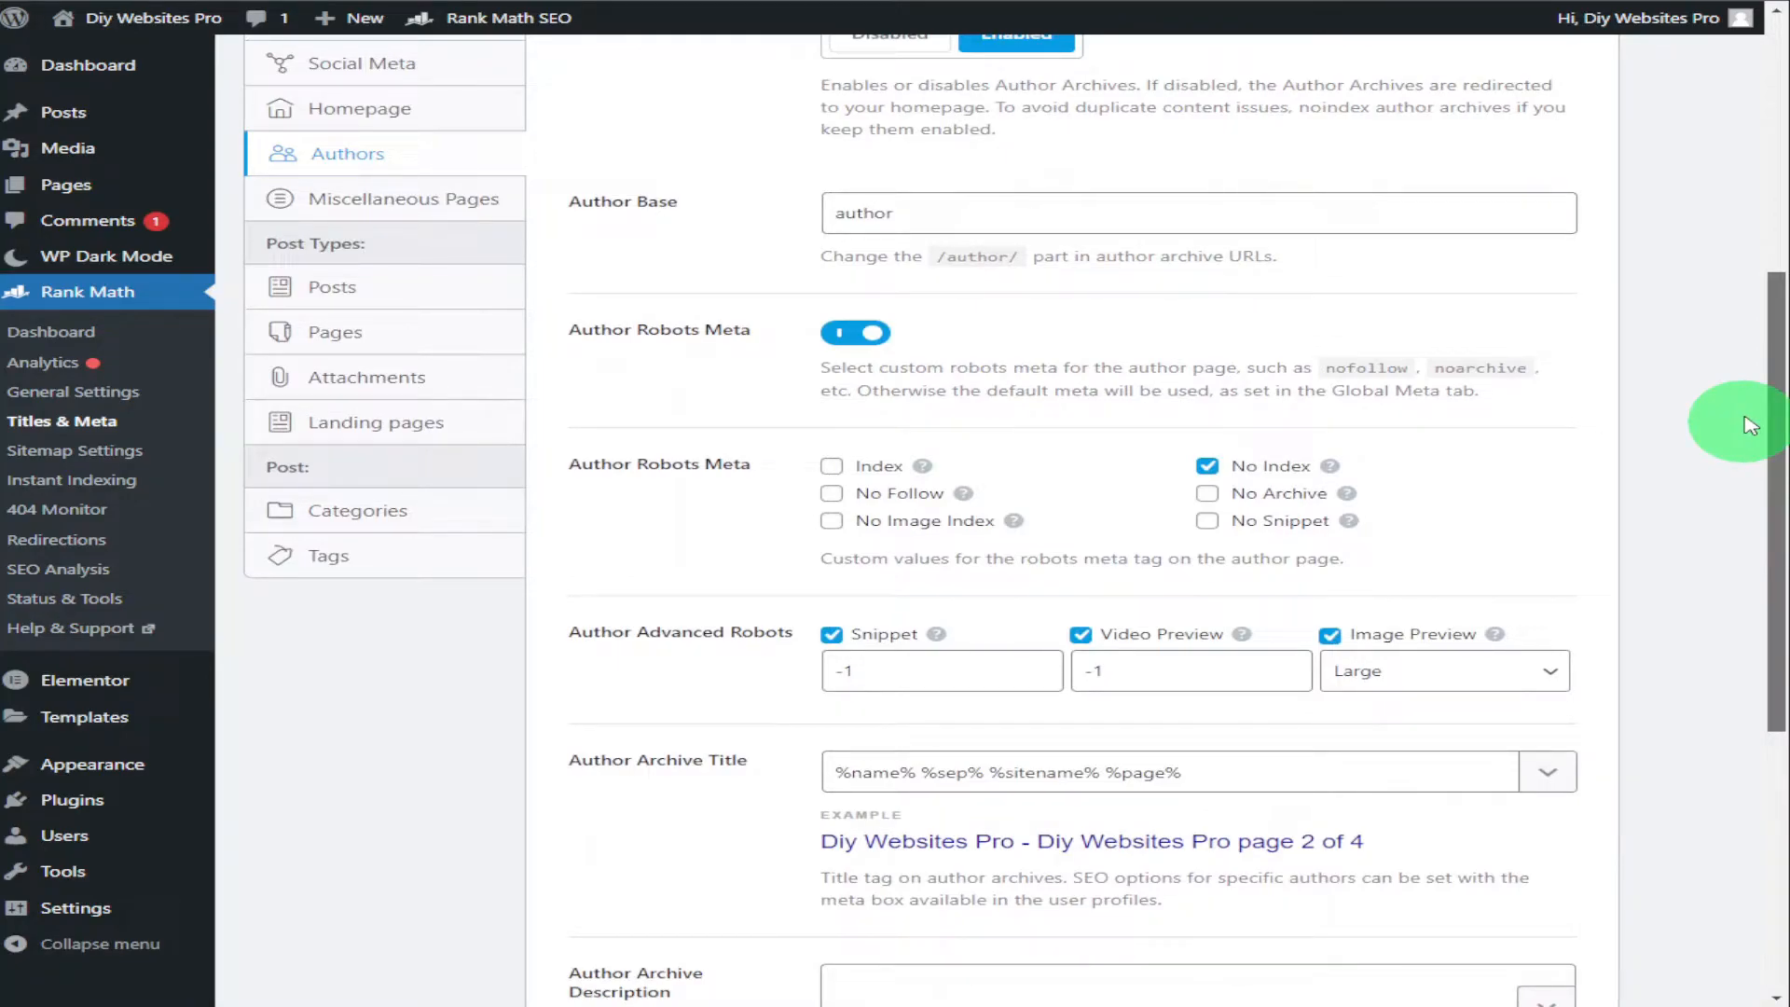
left_click_drag(1751, 426, 1726, 273)
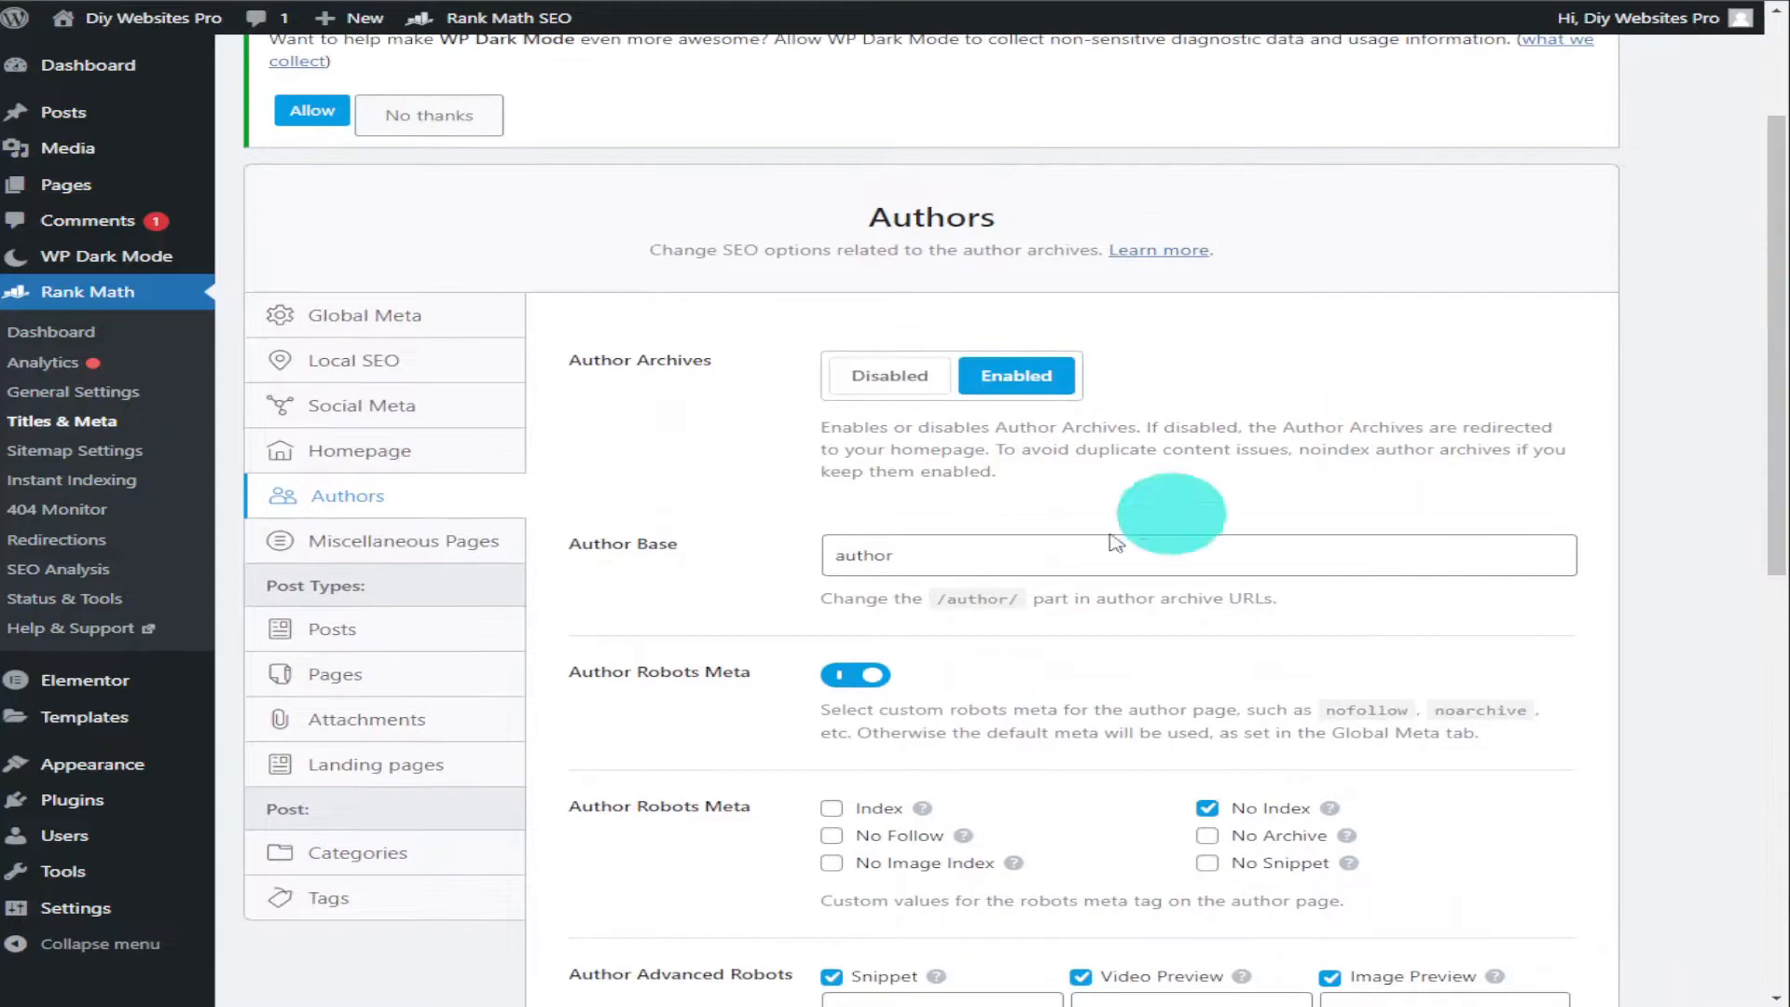
left_click(506, 539)
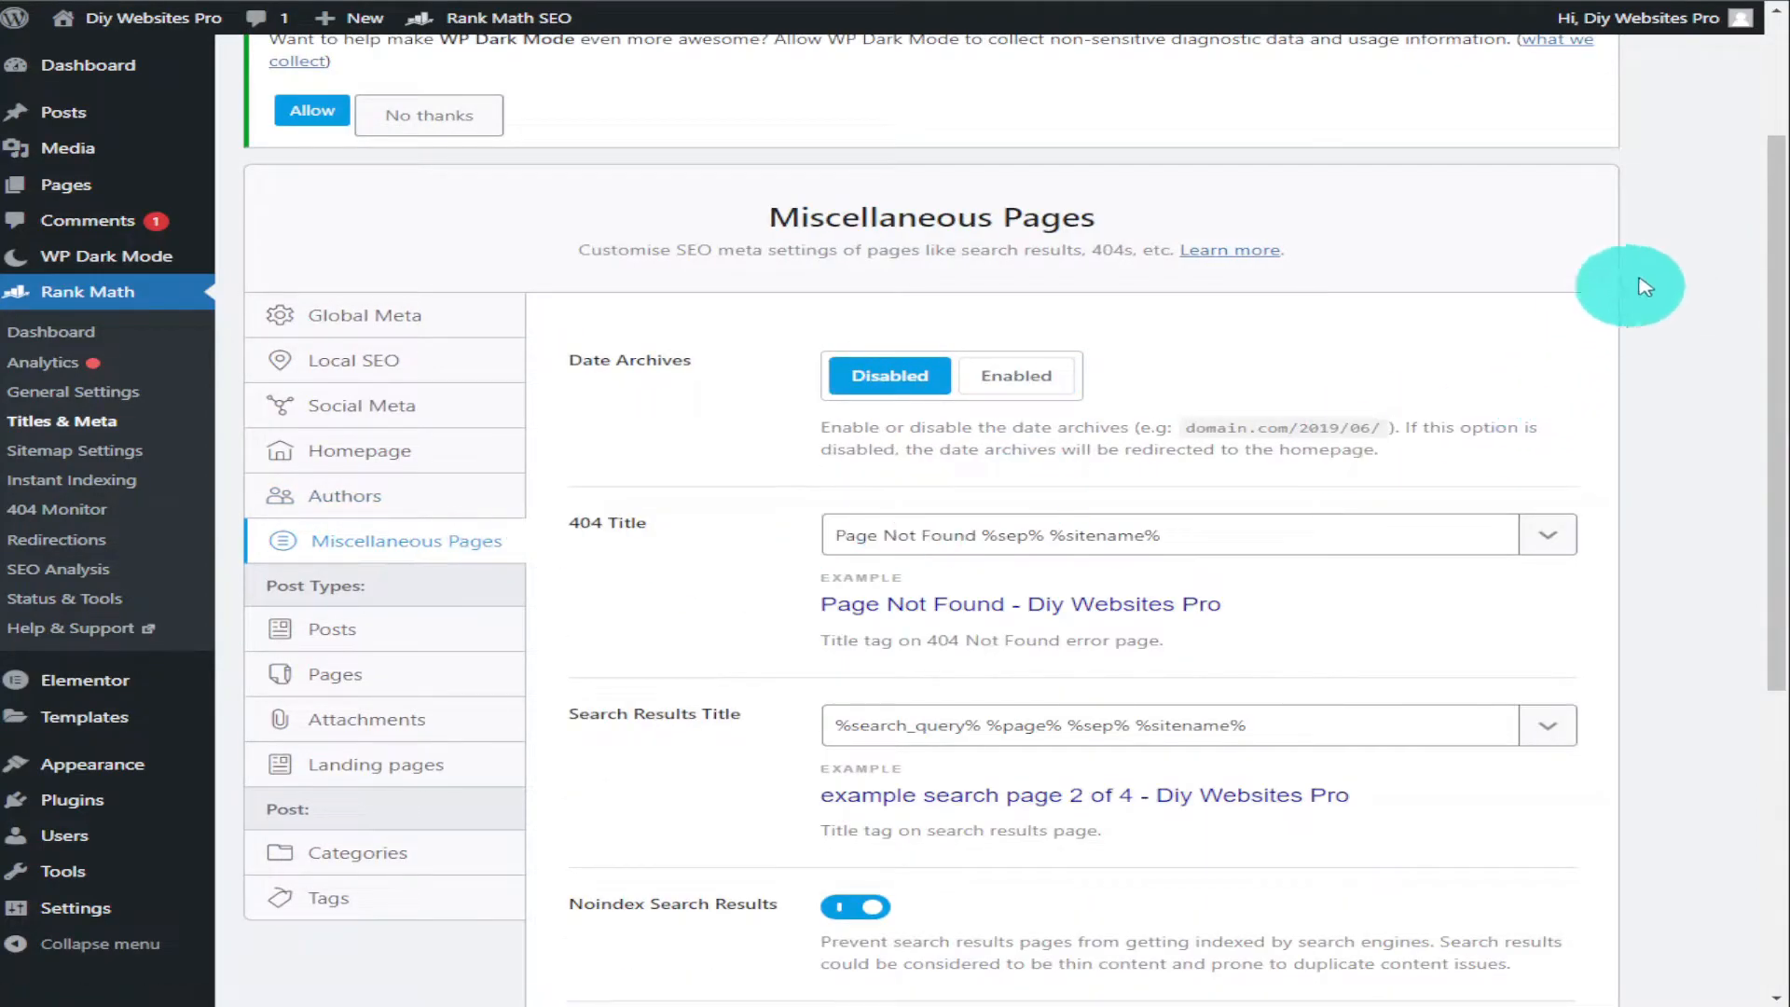
left_click_drag(1775, 207, 1757, 470)
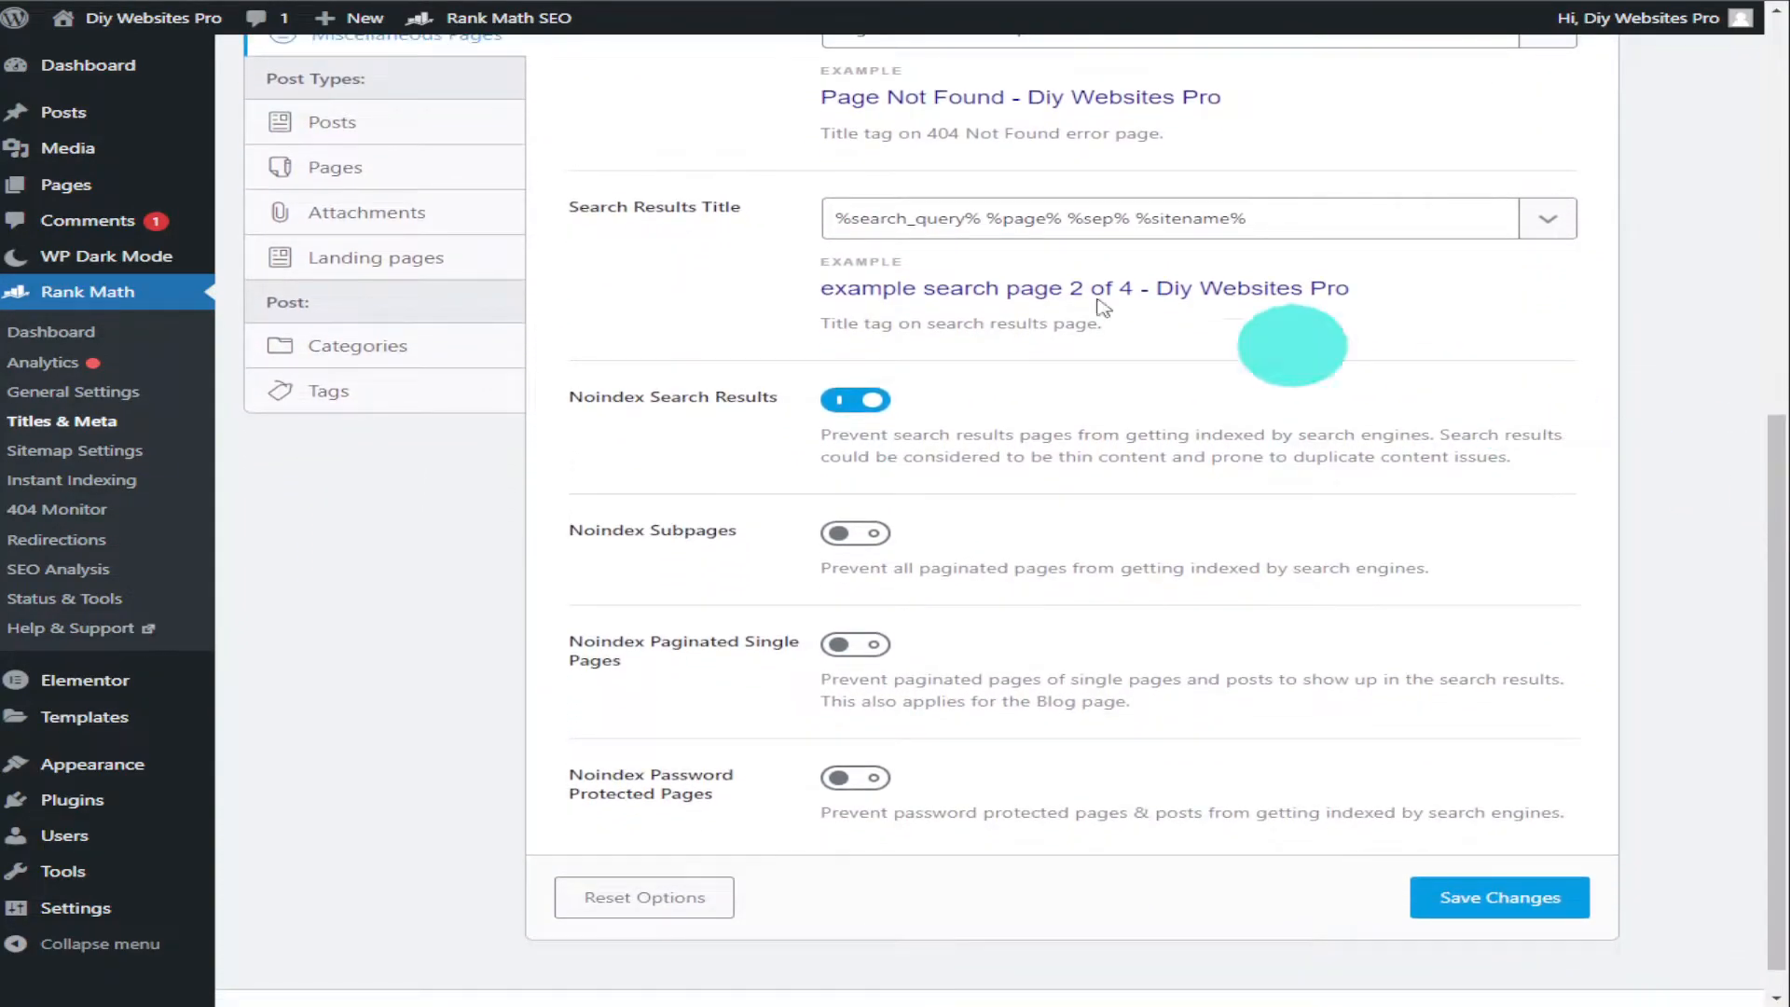
Step: Review the Titles & Meta defaults for the Posts, Pages, Attachments and Landing pages post types
left_click(403, 142)
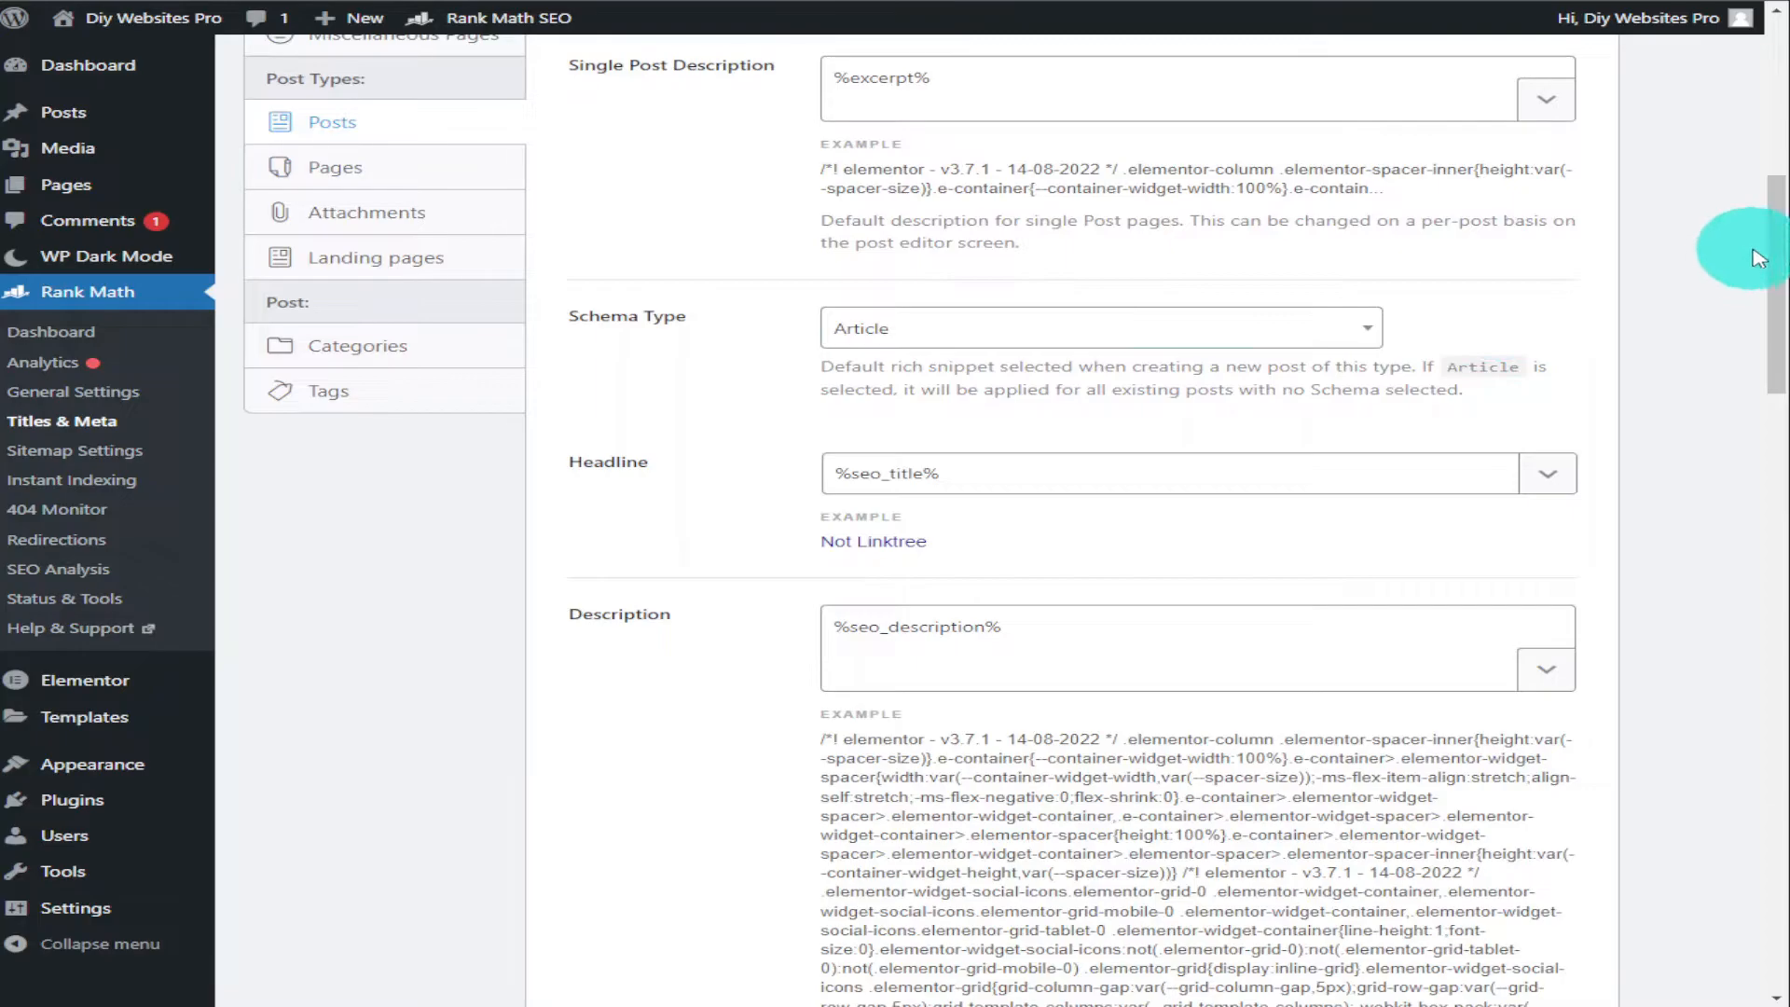
left_click_drag(1776, 242, 1722, 86)
left_click(439, 881)
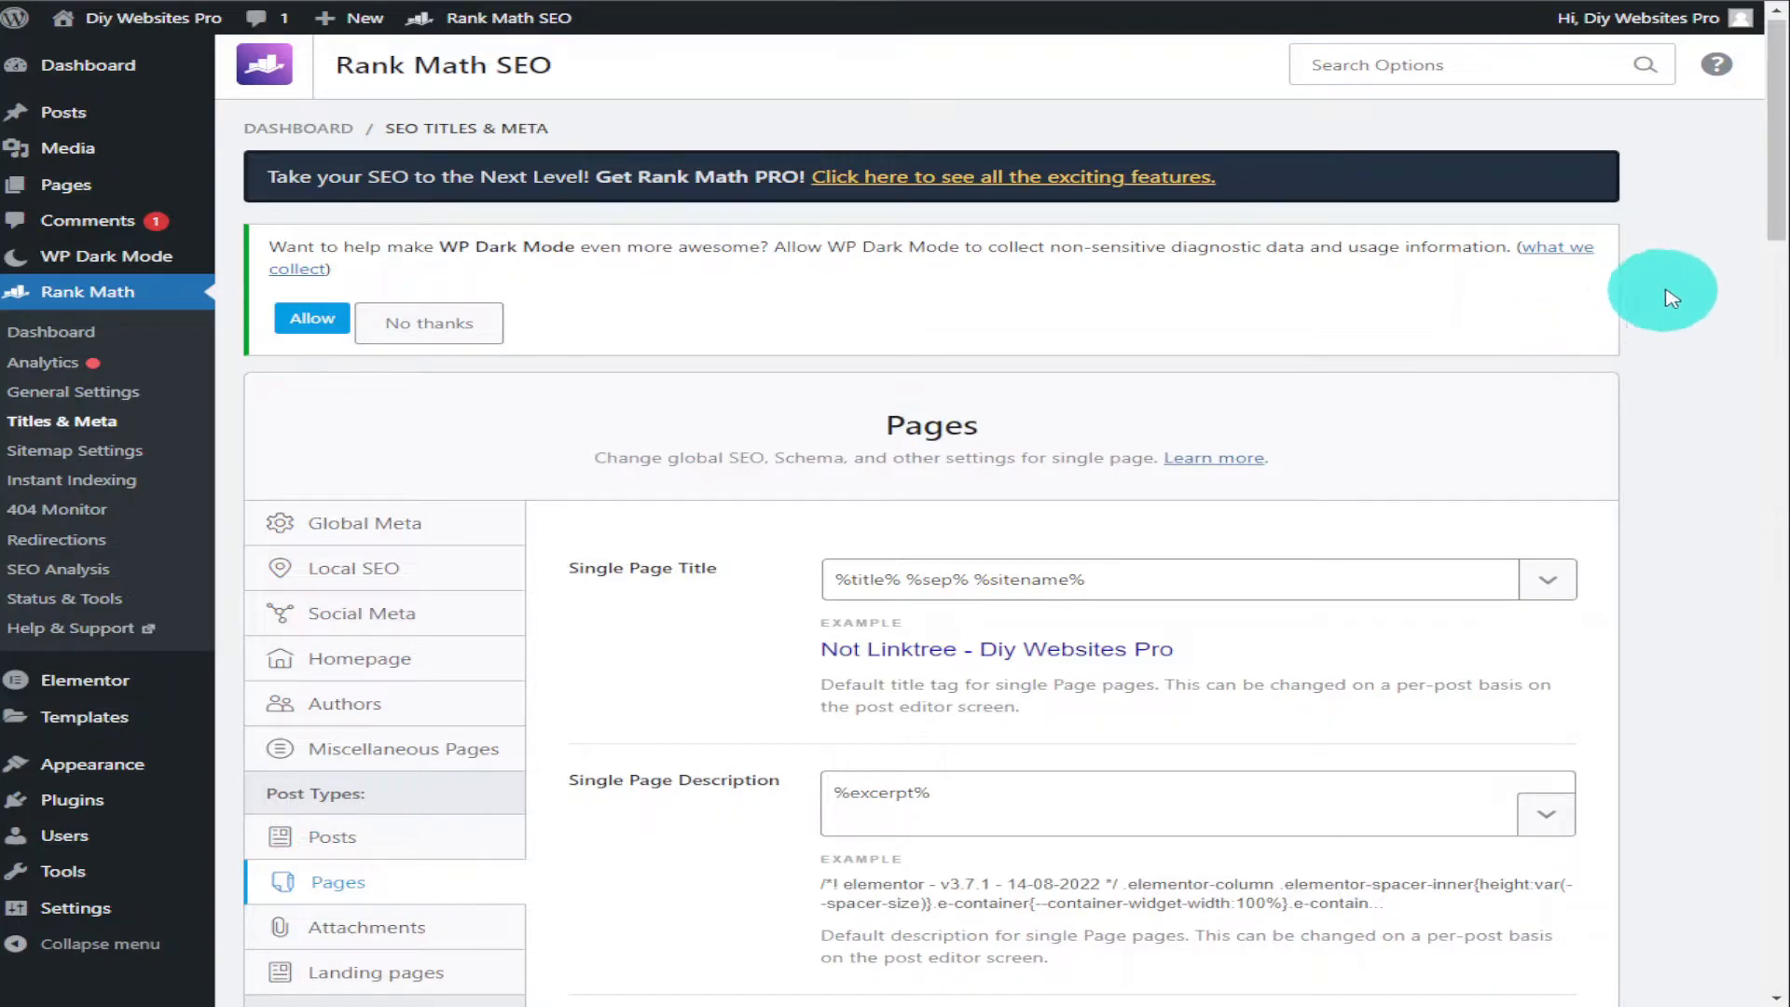
left_click_drag(1777, 173, 1753, 401)
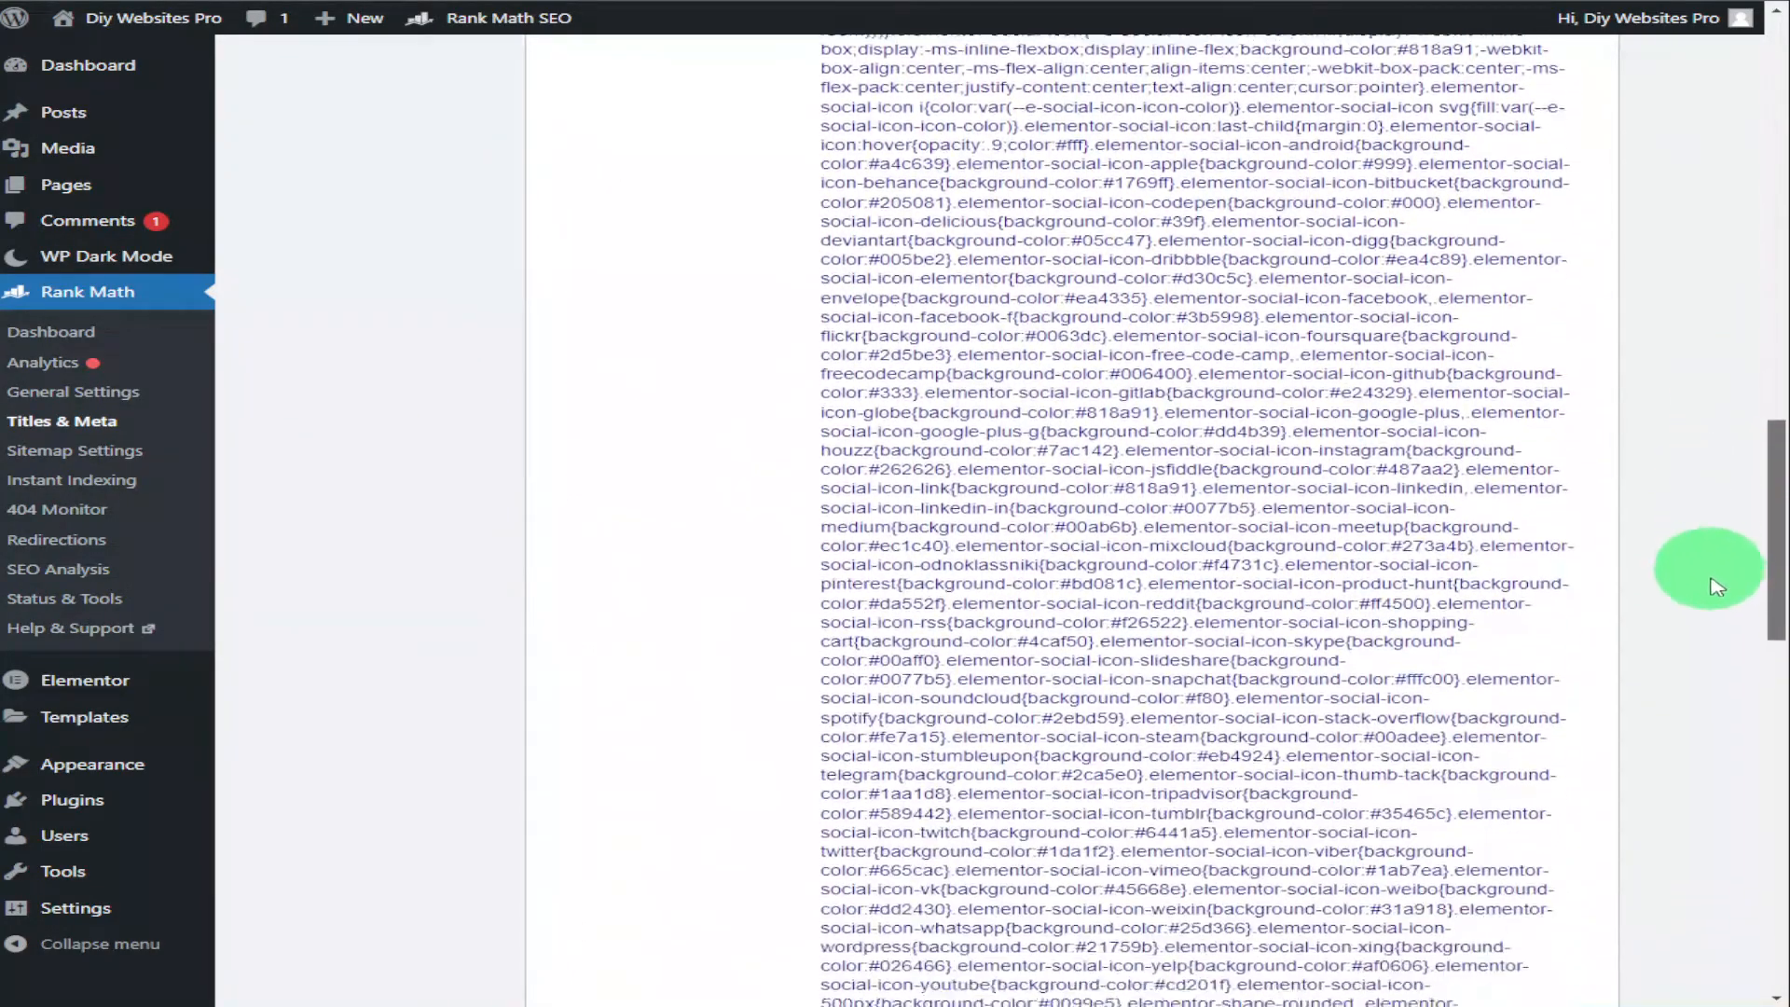
left_click_drag(1716, 588, 1697, 262)
left_click(447, 533)
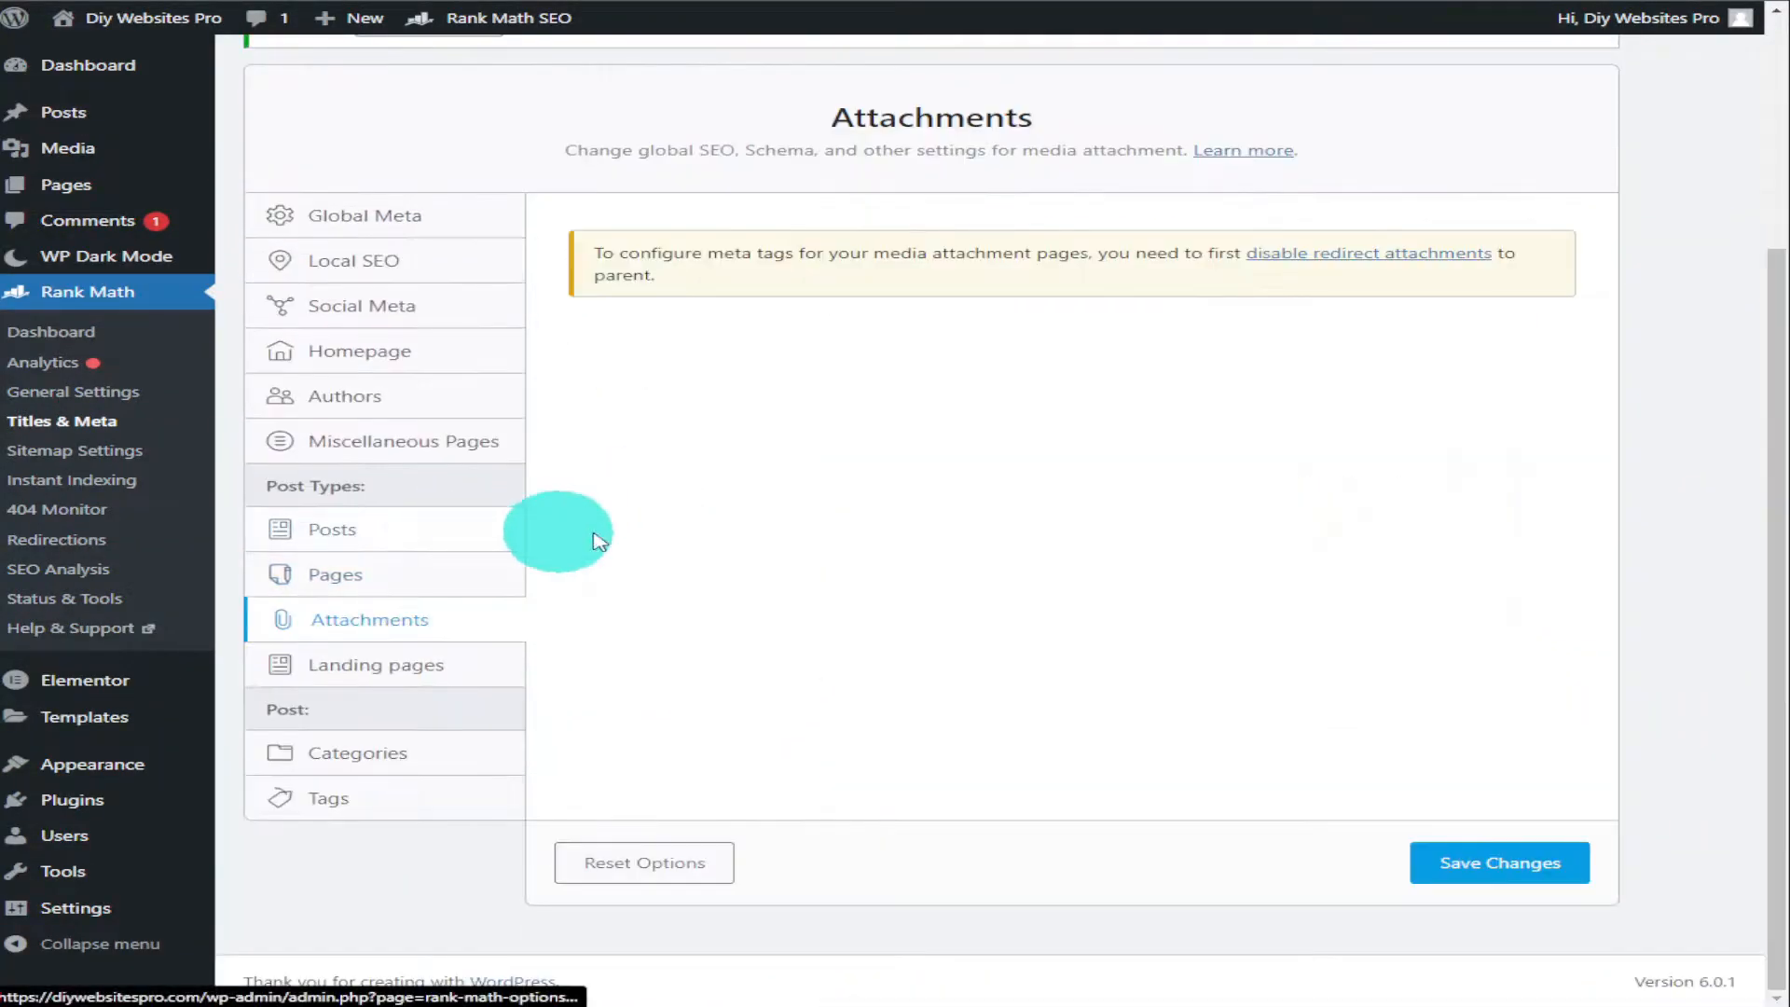
left_click(372, 659)
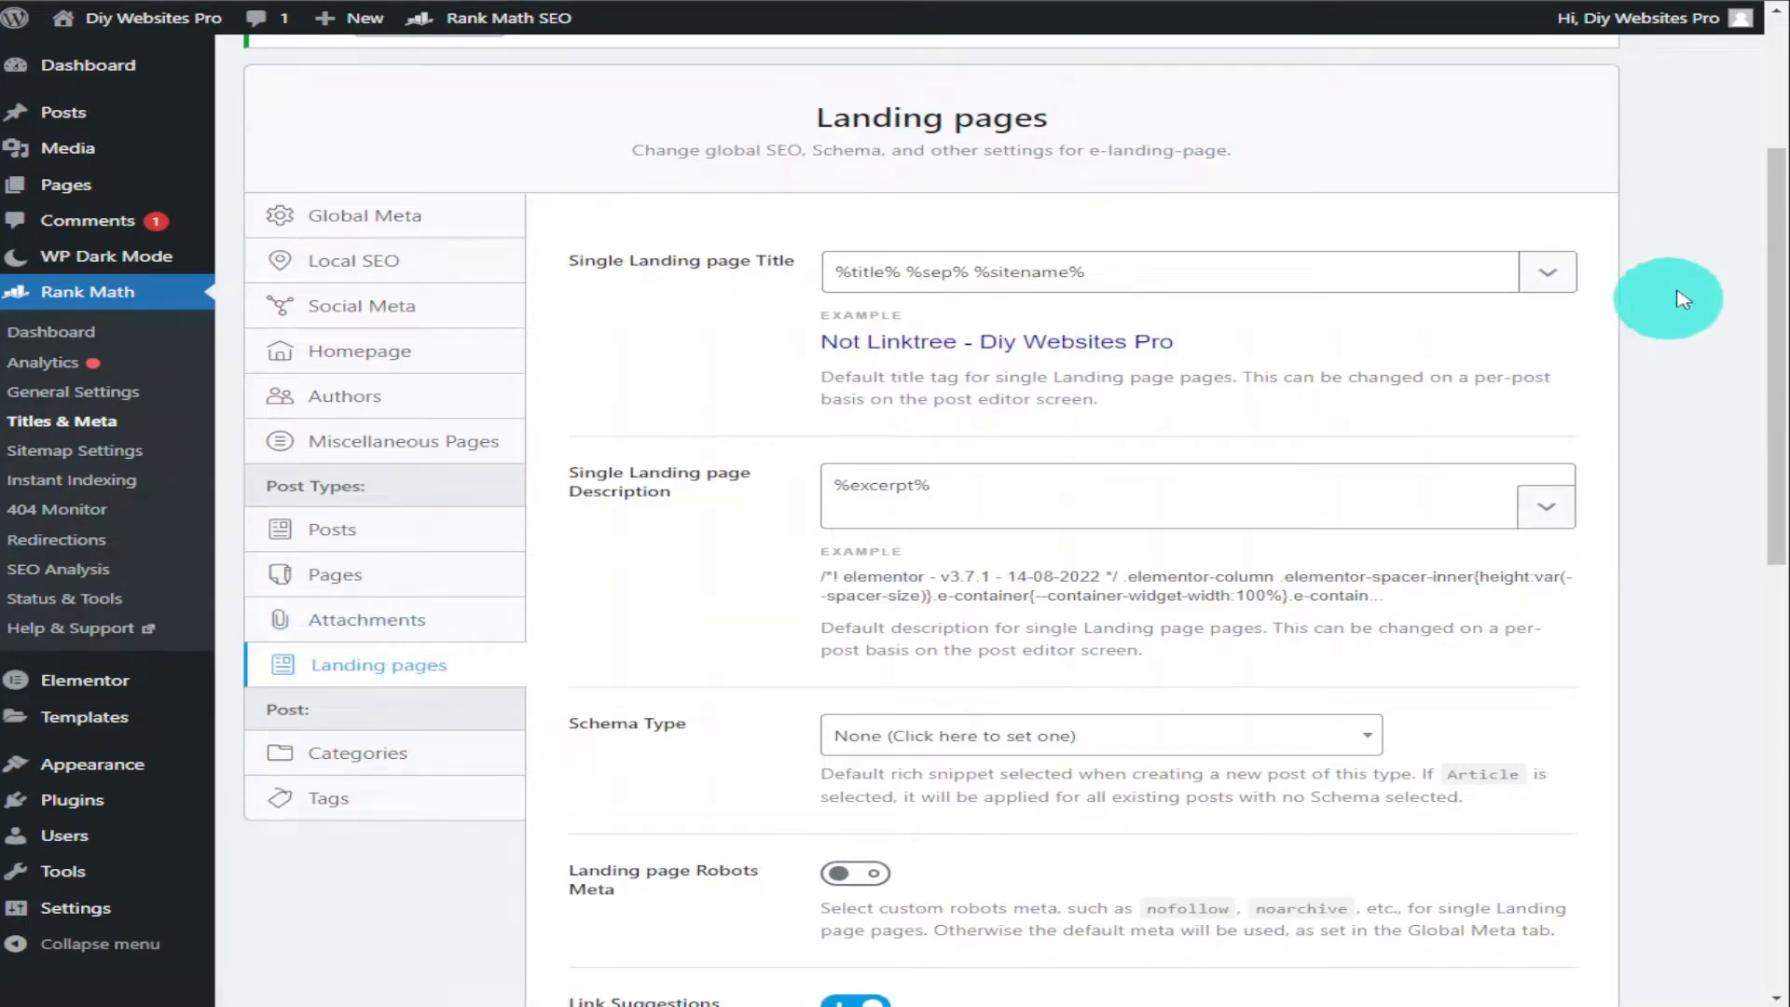
left_click_drag(1775, 217, 1650, 252)
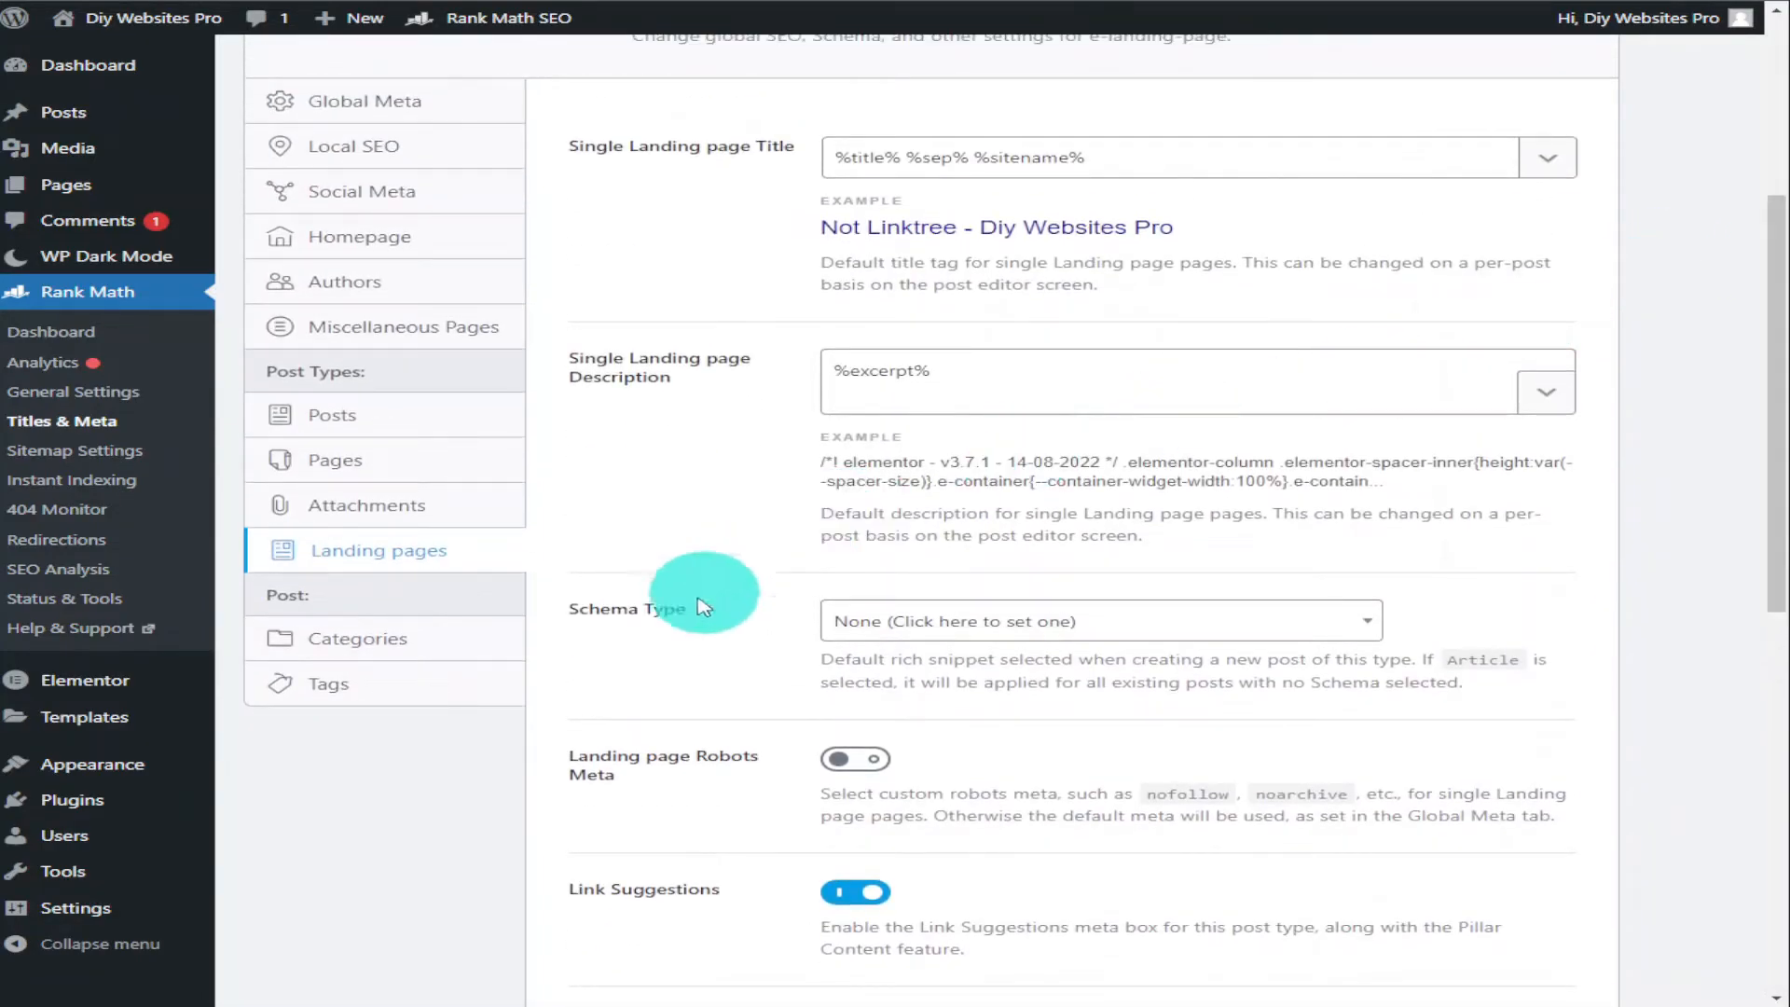
Step: Review the archive title, description and robots meta settings for Categories and Tags
left_click(439, 650)
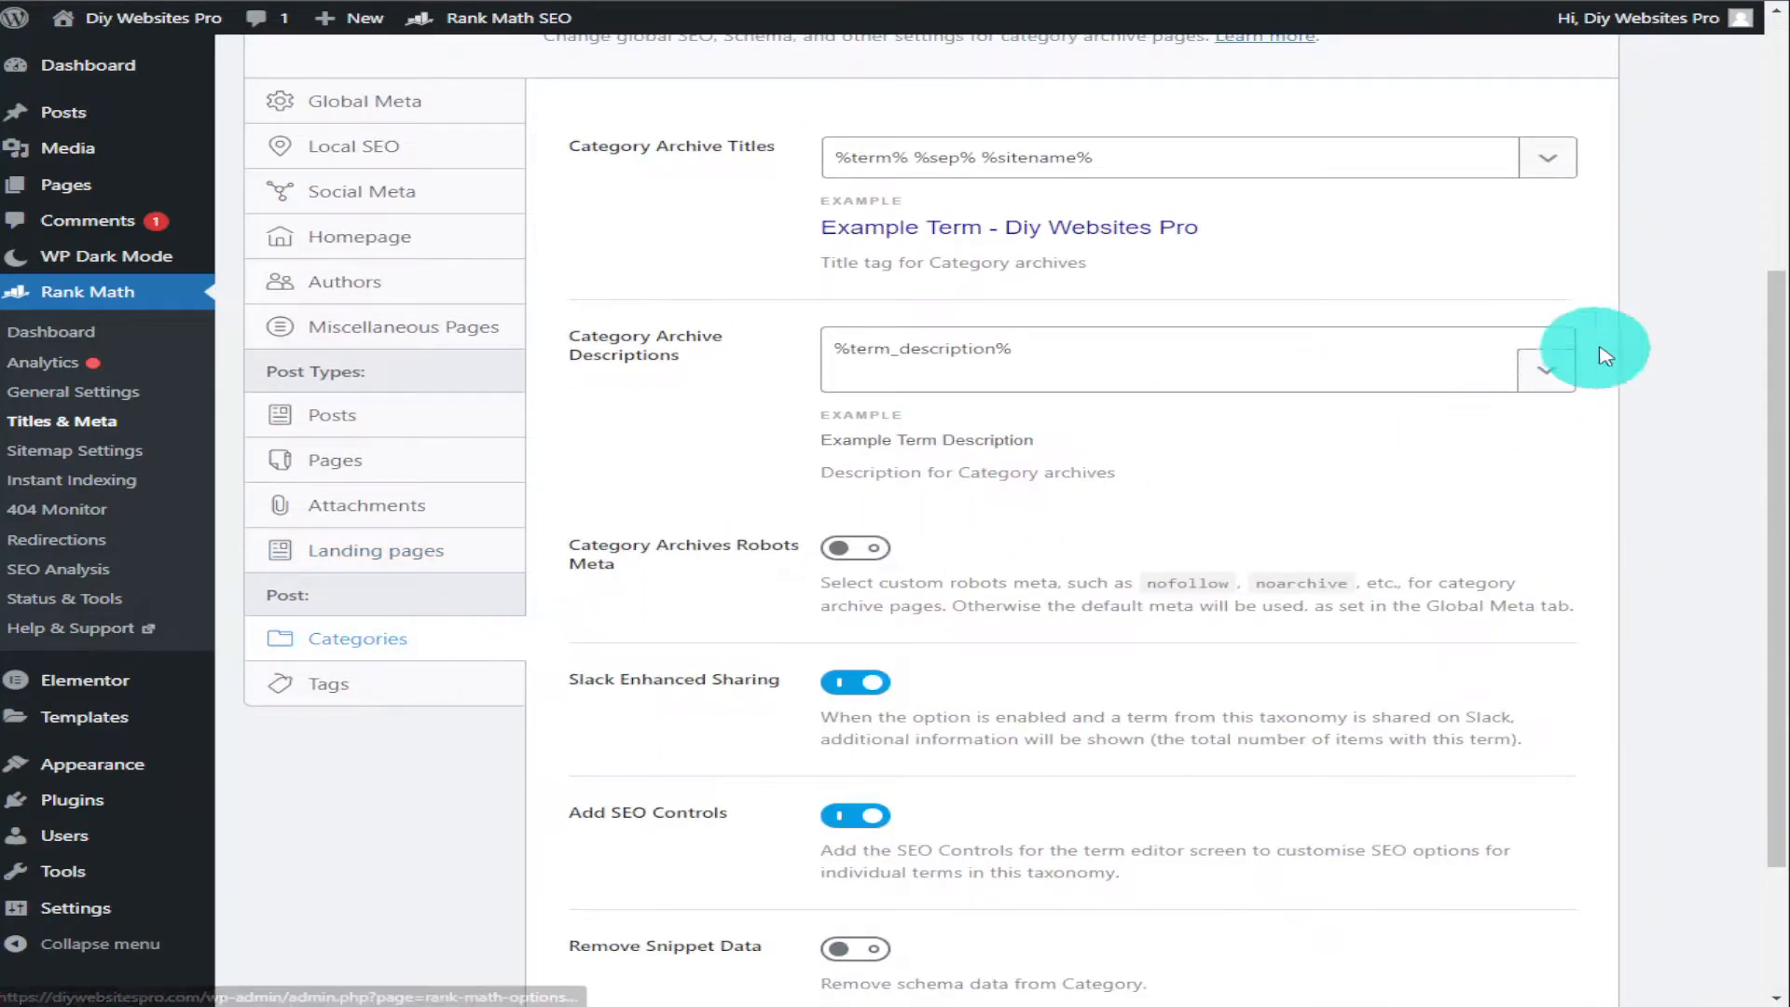
mouse_move(1776, 303)
left_mouse_down()
mouse_move(1765, 384)
mouse_move(1747, 308)
left_mouse_up()
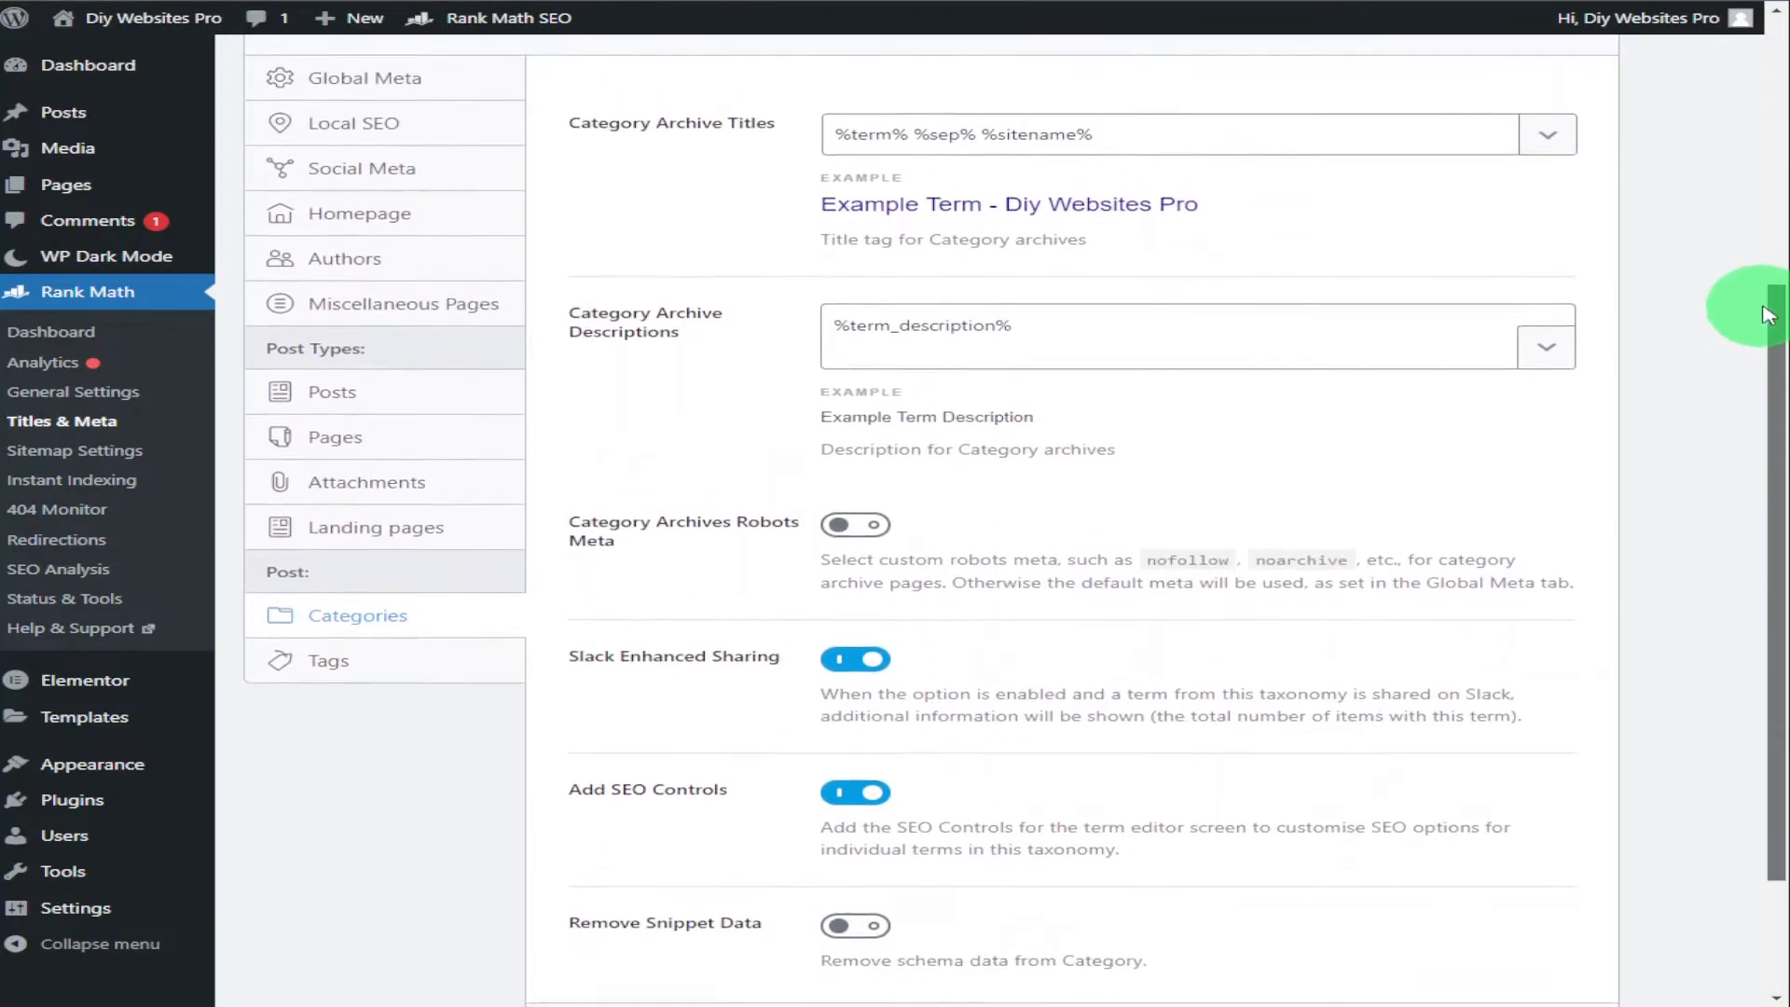
left_click(408, 677)
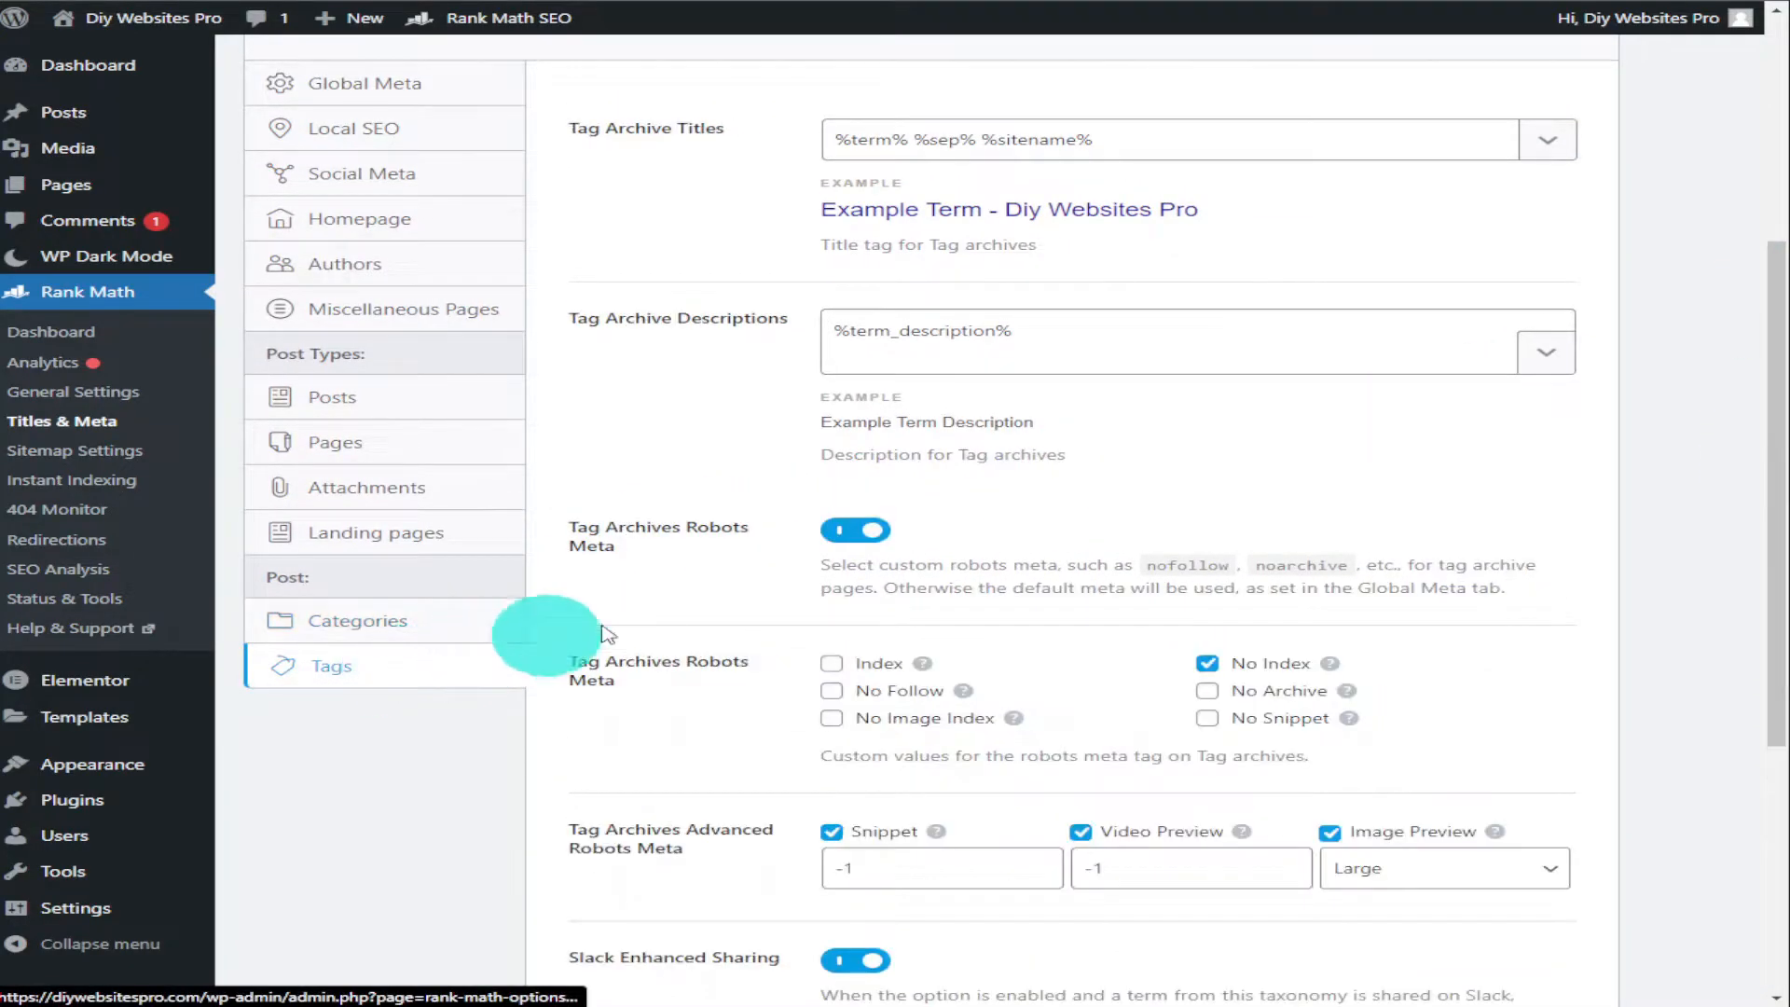
left_click_drag(1783, 261, 1770, 141)
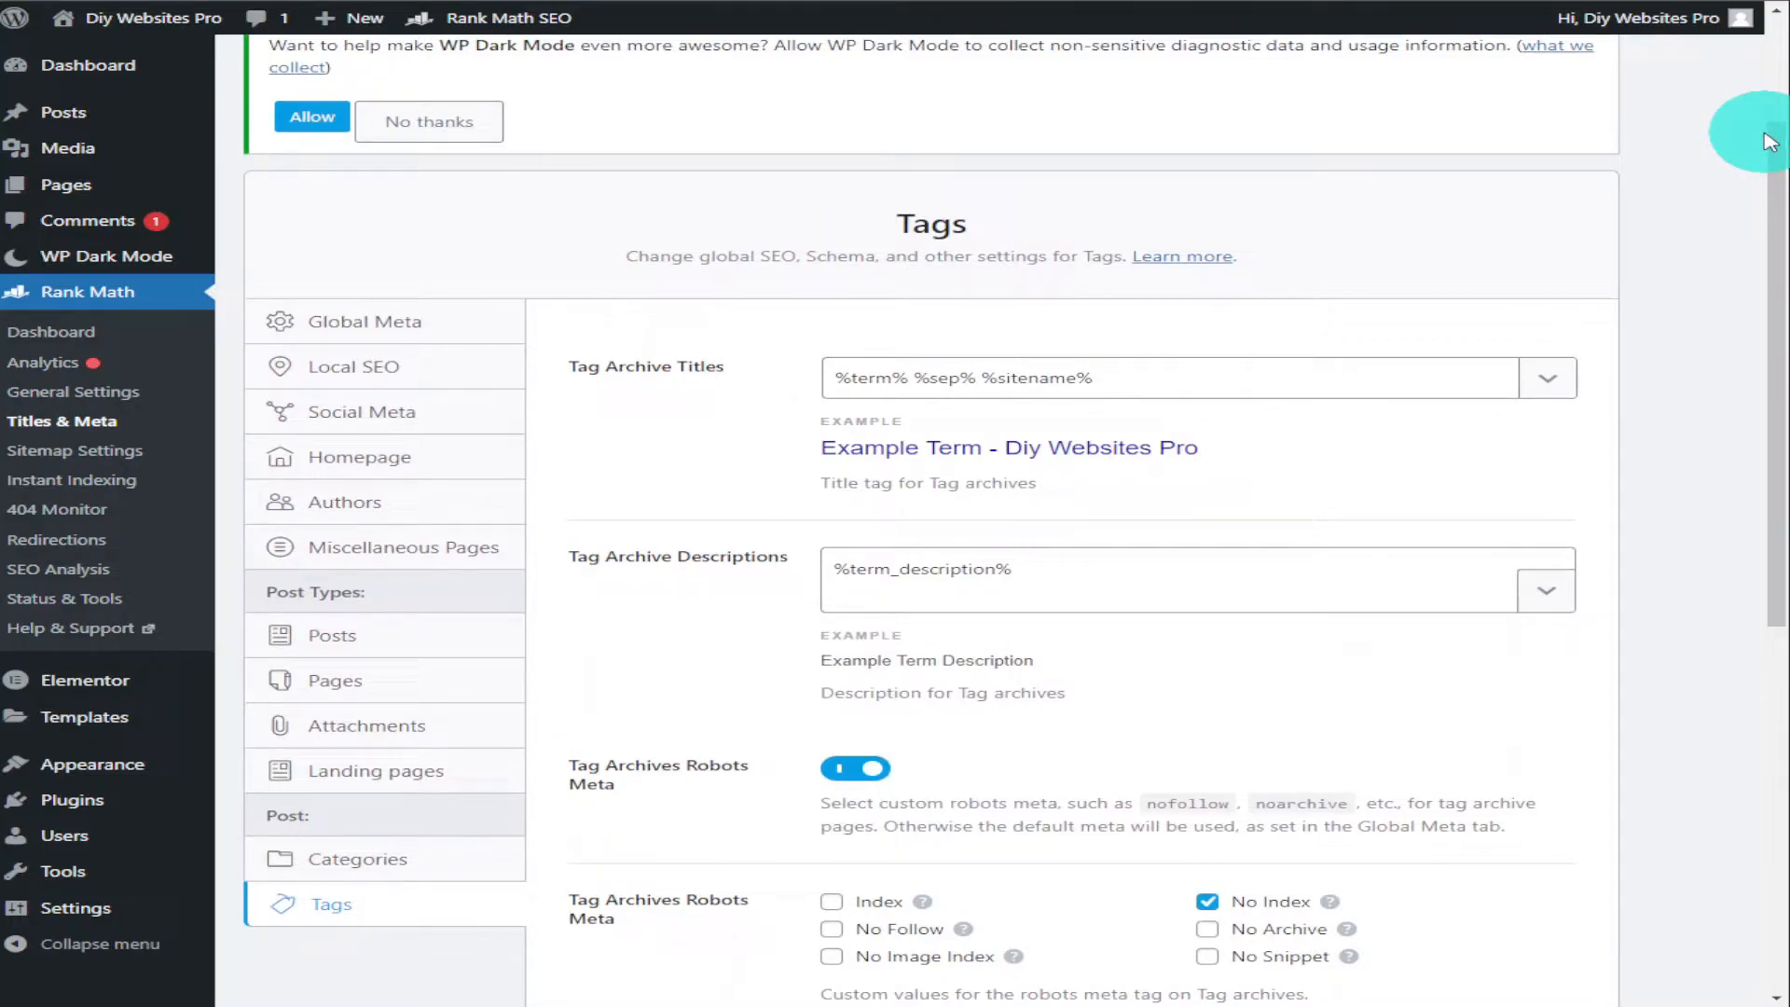
Step: Open Sitemap Settings and review the general XML sitemap options, including links per sitemap, images and excluded posts
left_click(166, 446)
left_click(1059, 103)
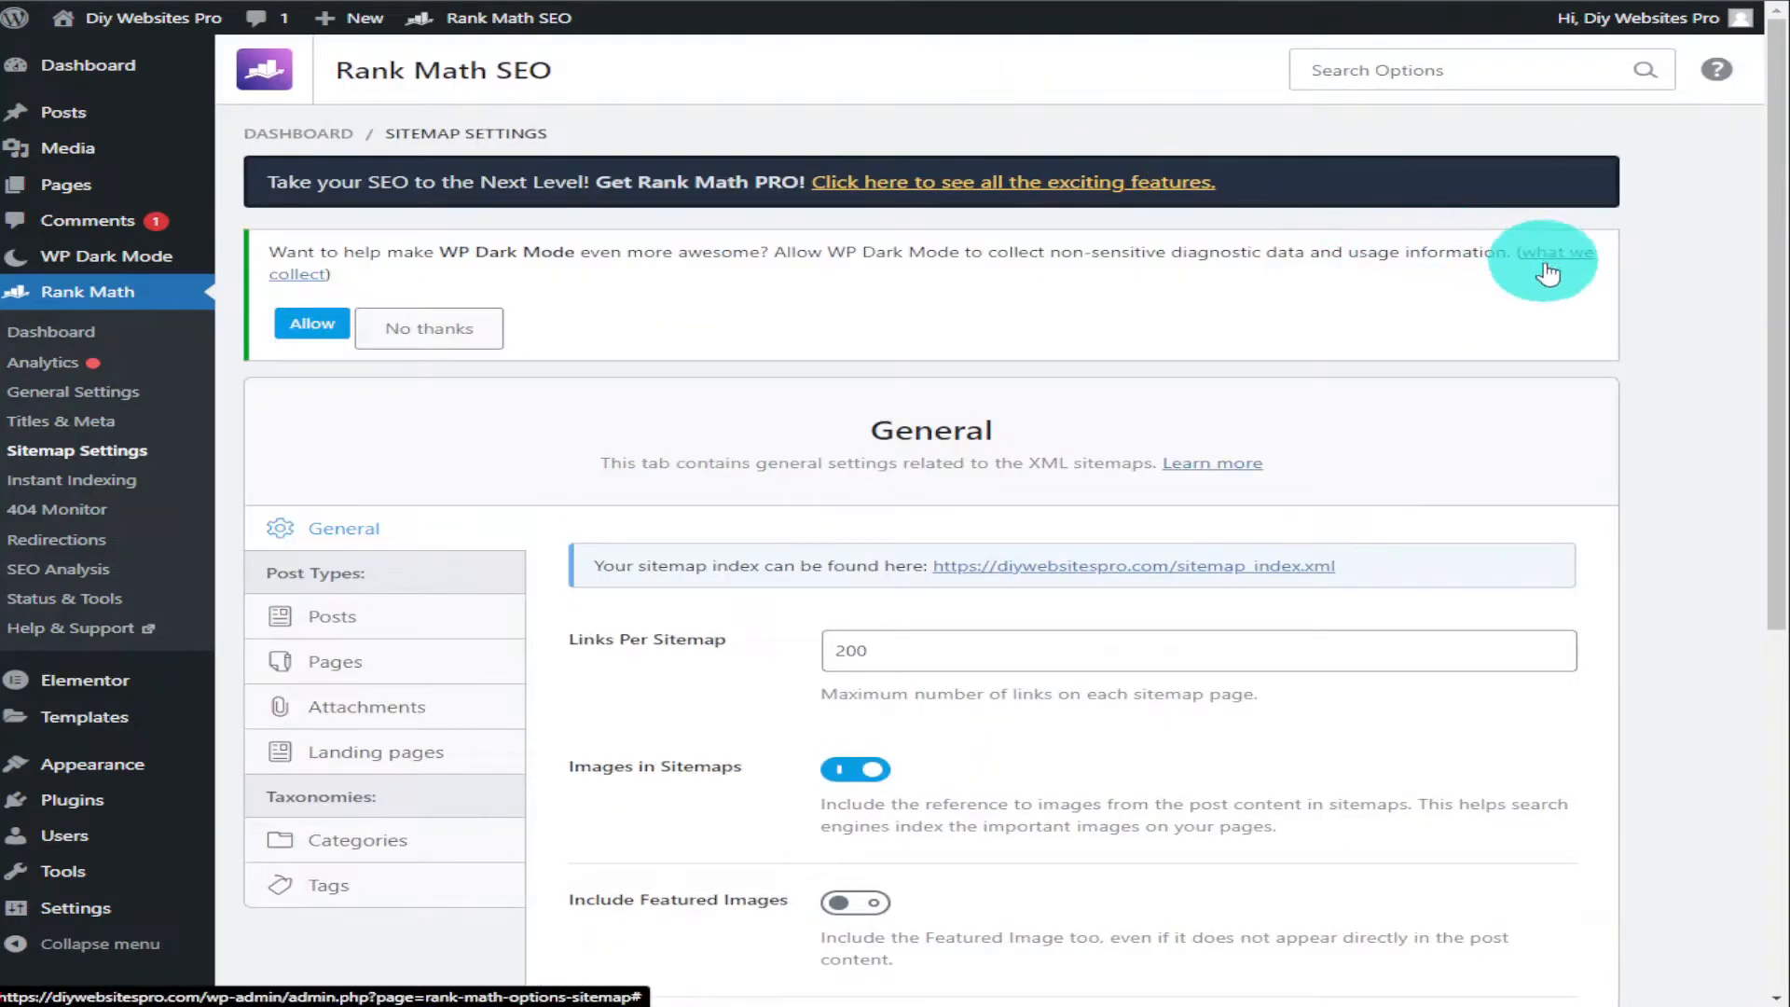
left_click_drag(1781, 235, 1603, 351)
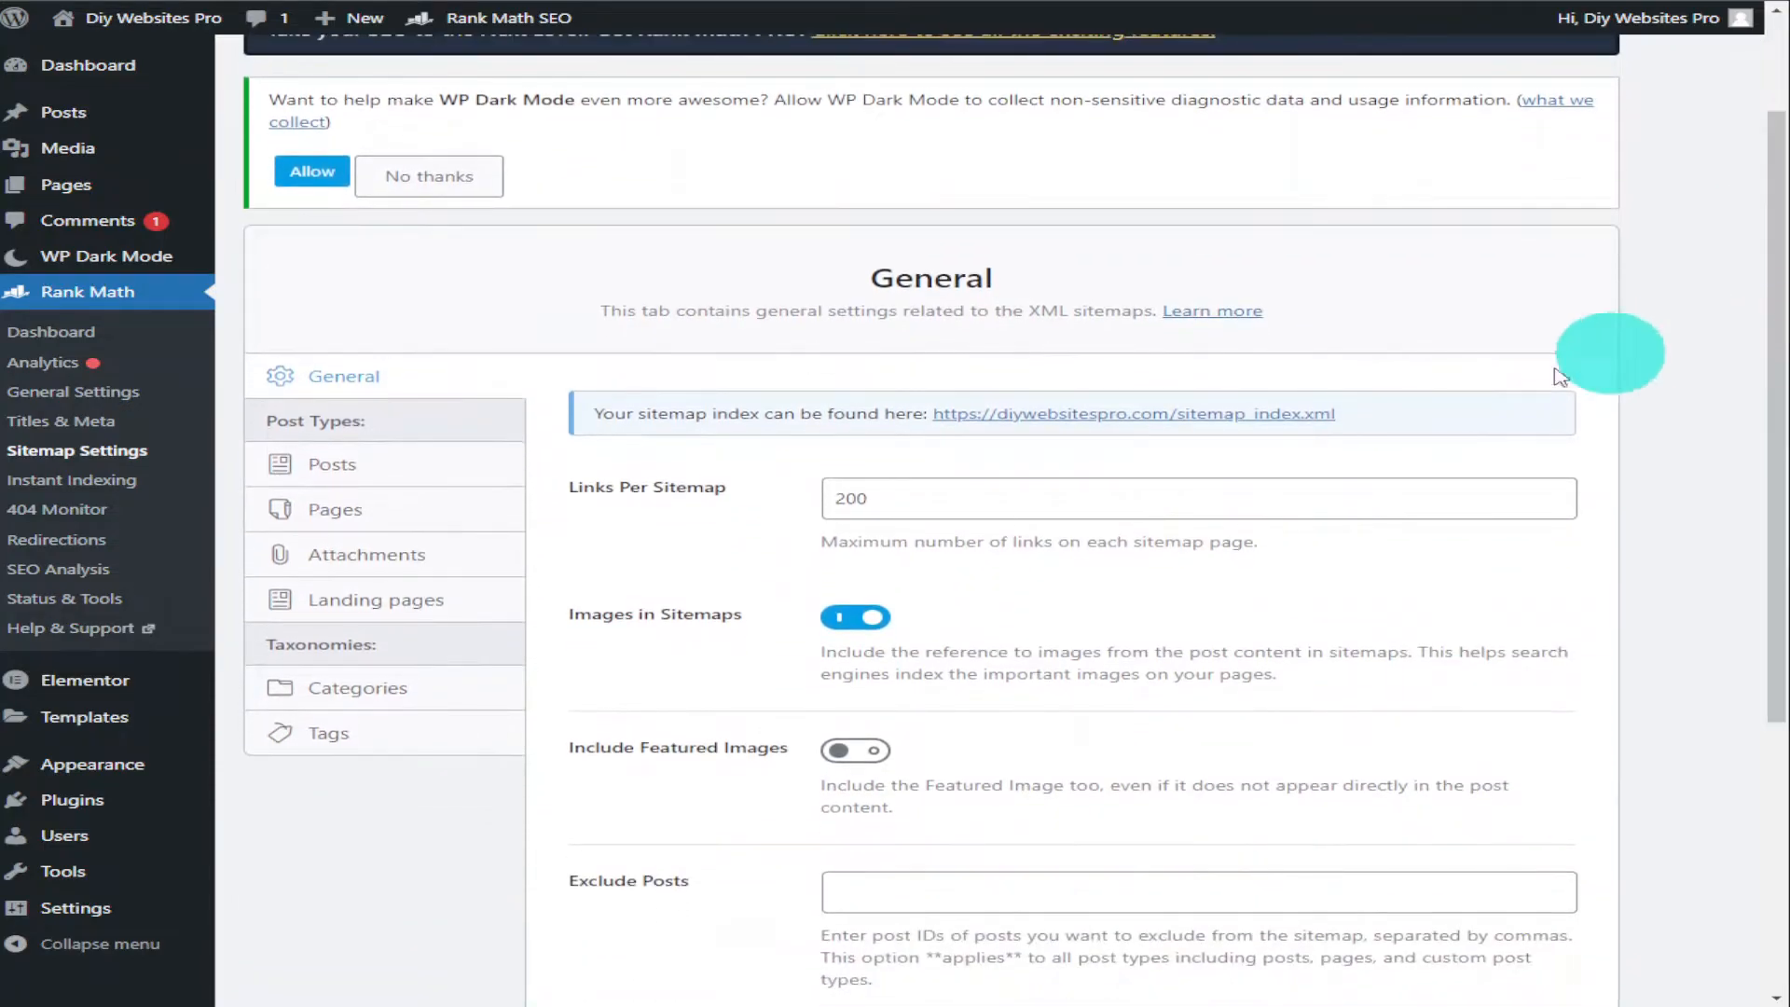
mouse_move(1763, 296)
left_mouse_down()
mouse_move(1747, 584)
mouse_move(1747, 420)
mouse_move(1785, 387)
mouse_move(1747, 368)
left_mouse_up()
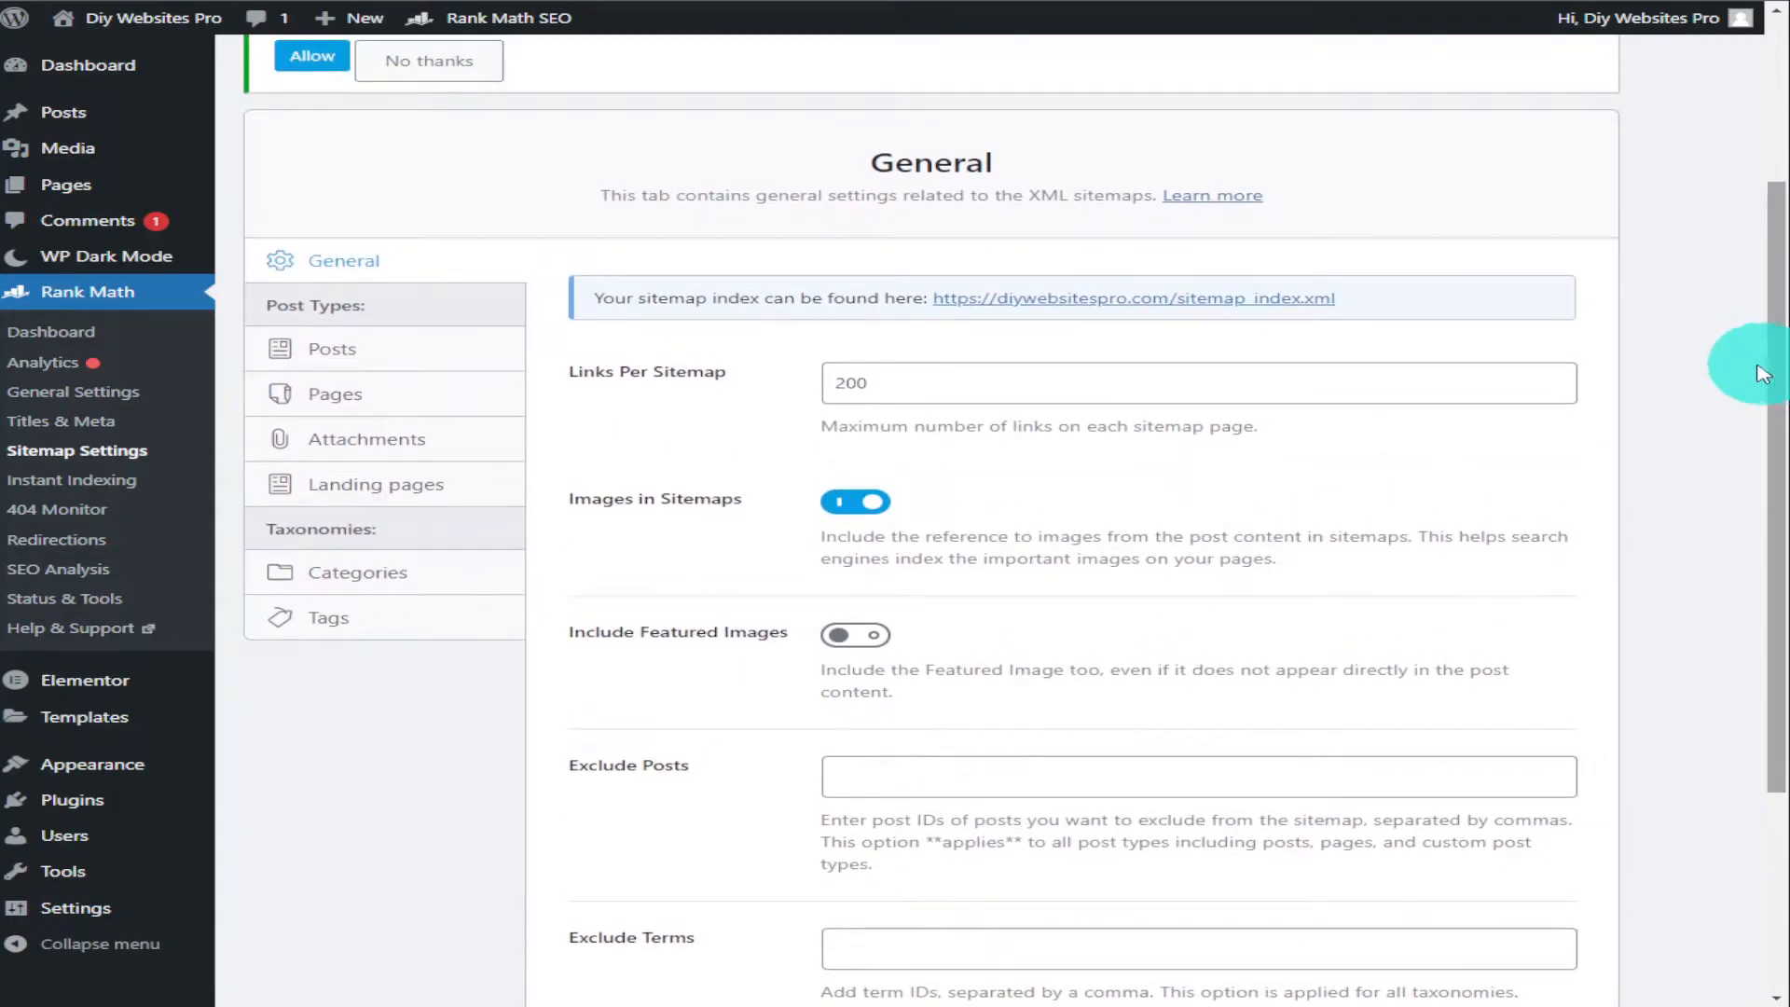
Step: Check the sitemap index link, then review the sitemap settings for the Posts and Pages post types
right_click(1331, 299)
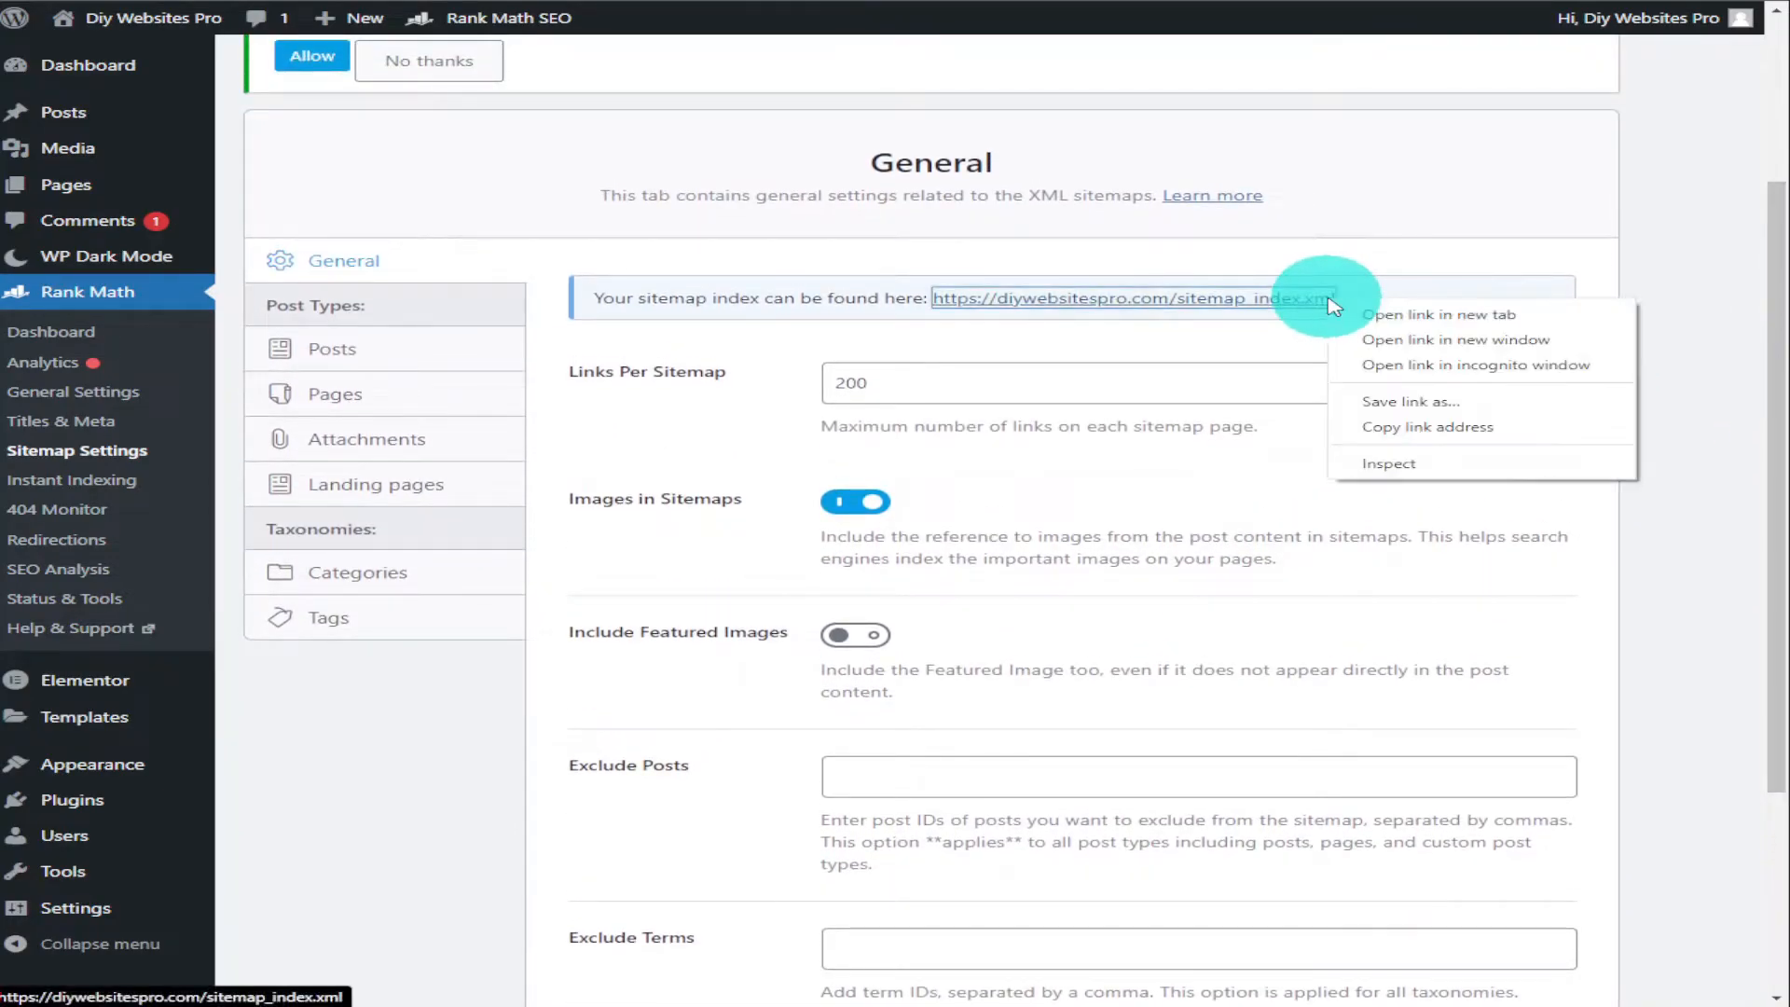
left_click(1375, 264)
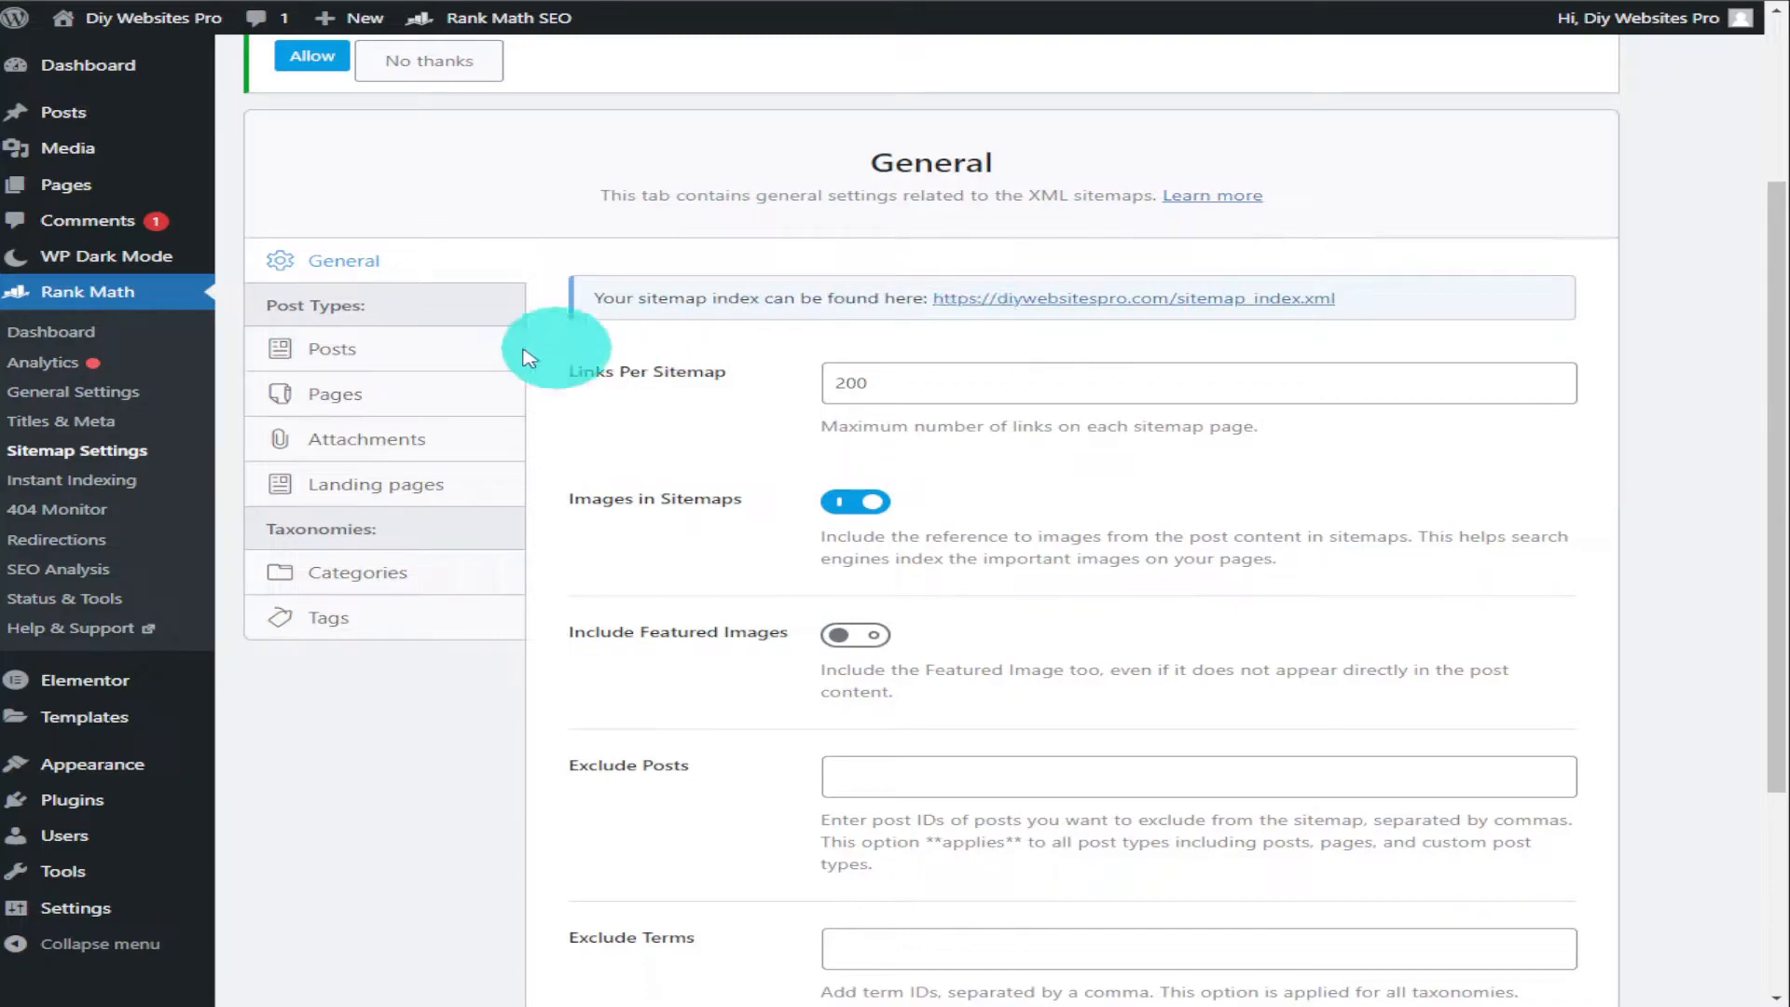
left_click(417, 349)
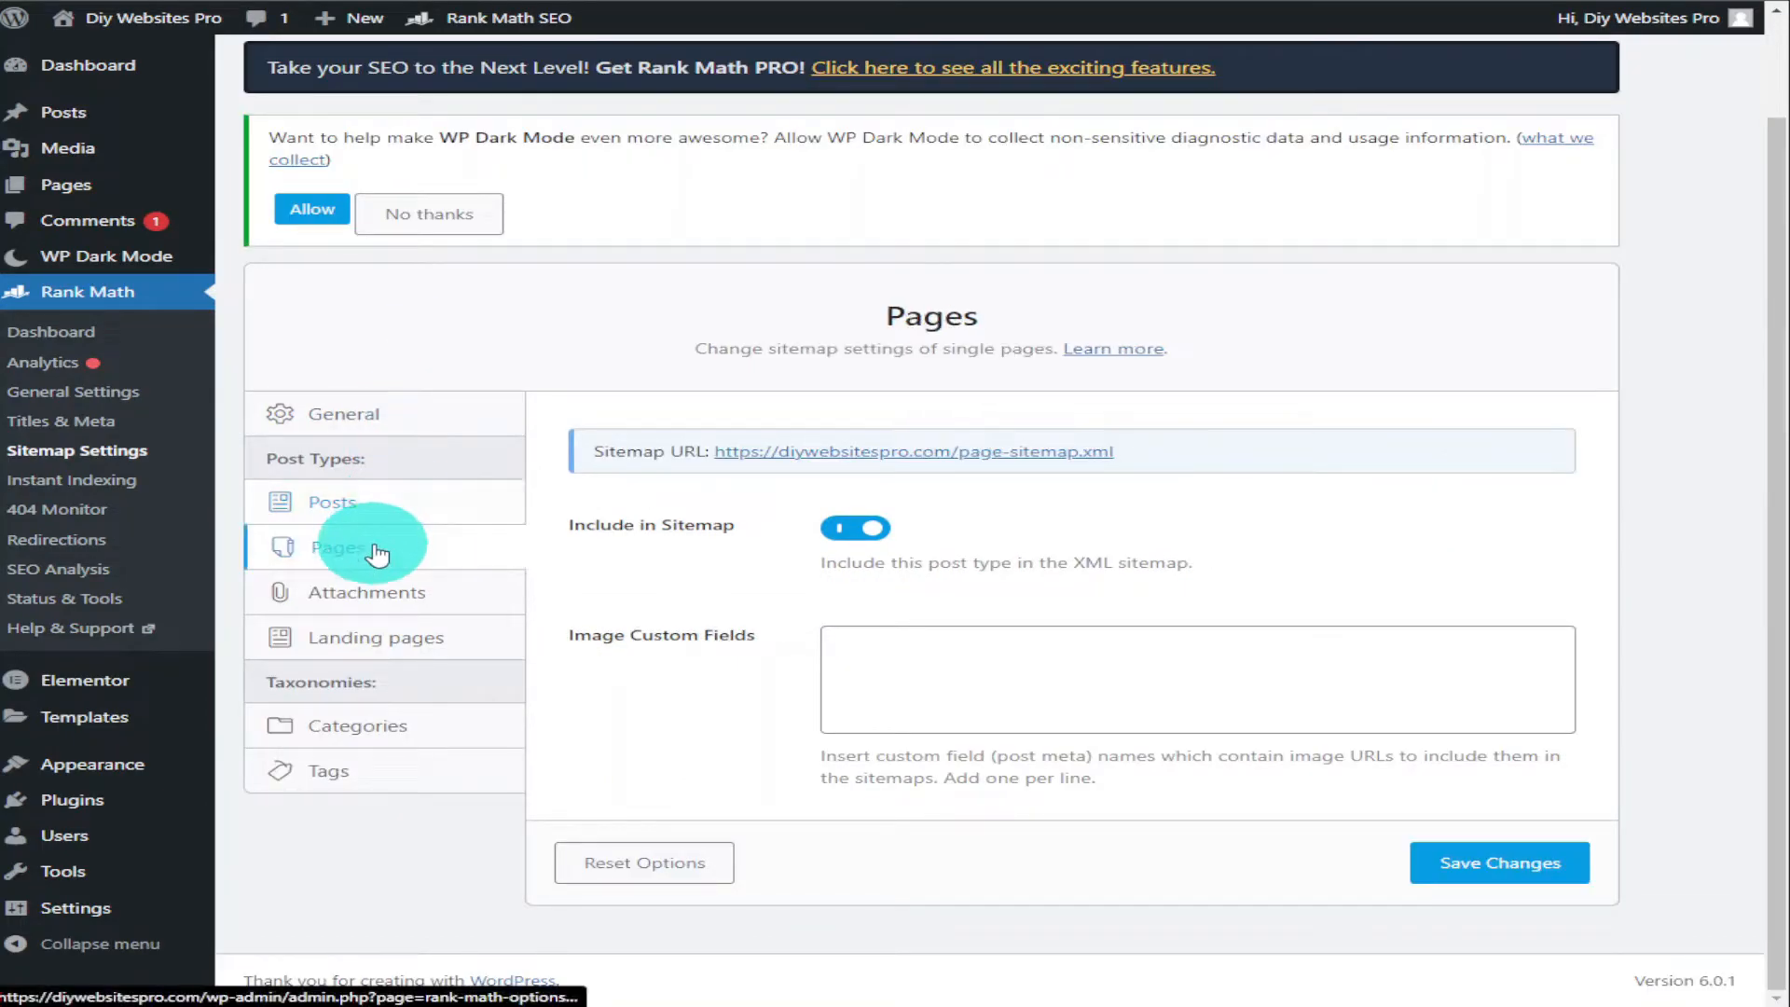
Step: Open Instant Indexing and review its URL submission and auto-submit post type settings
left_click(150, 487)
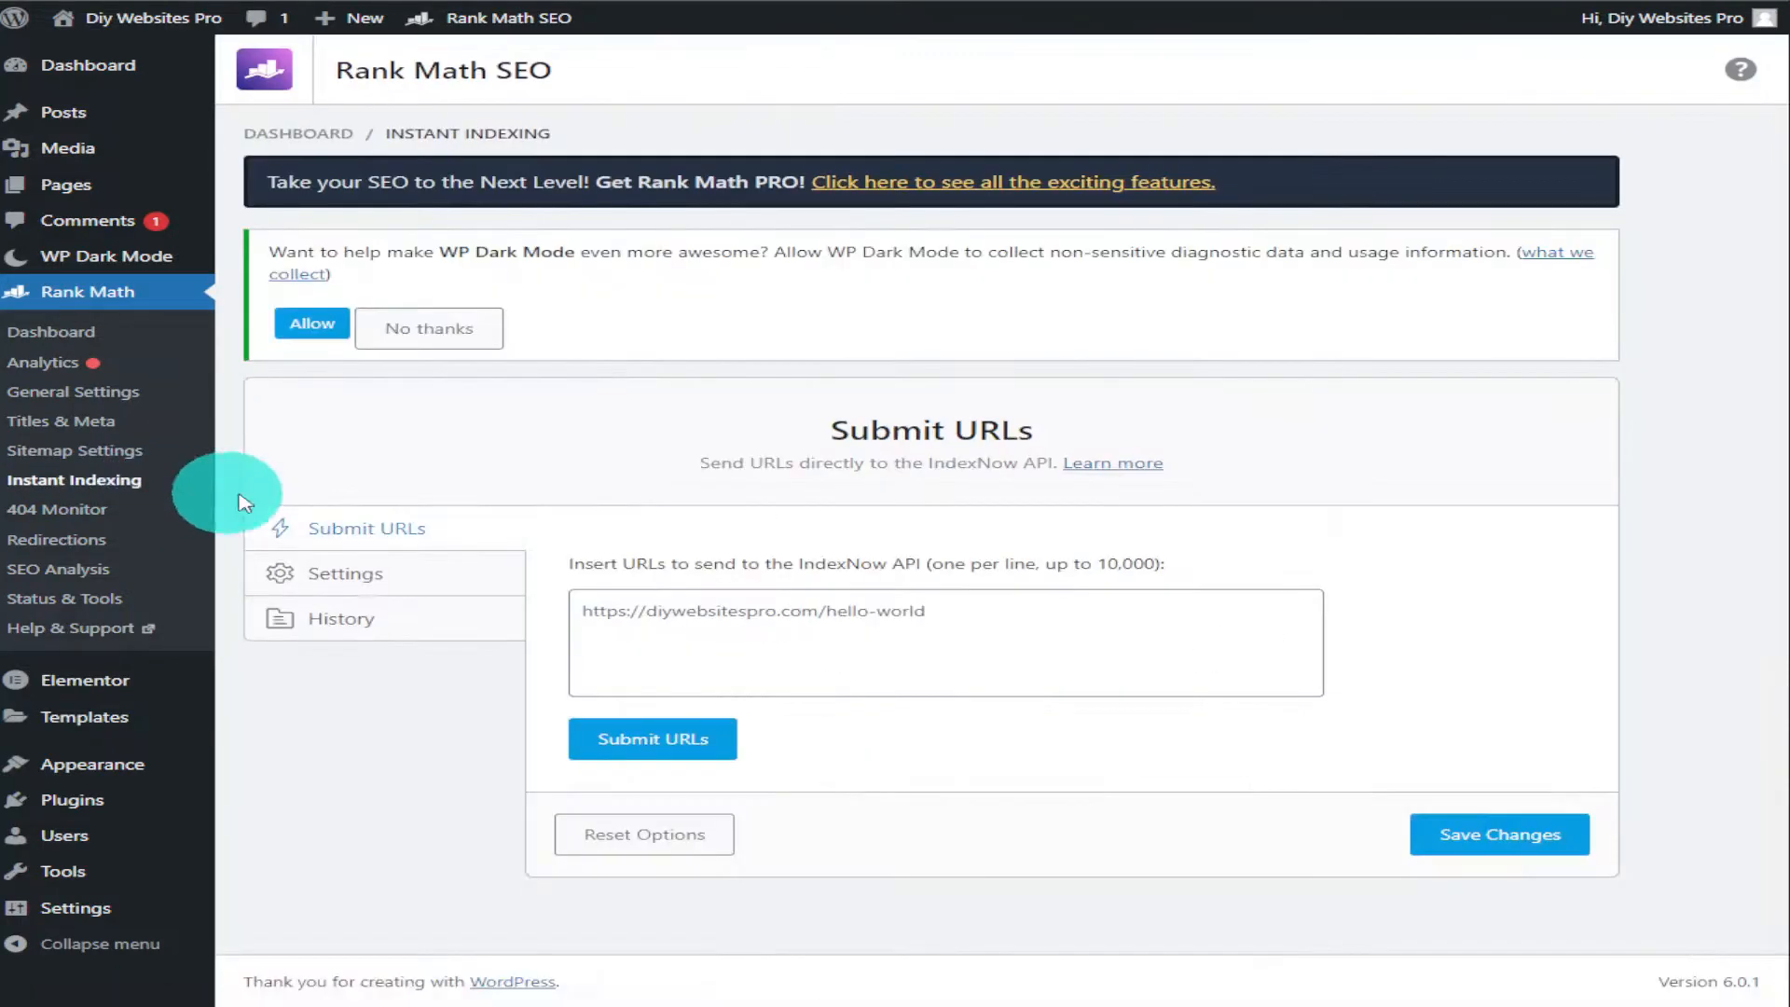
left_click(406, 593)
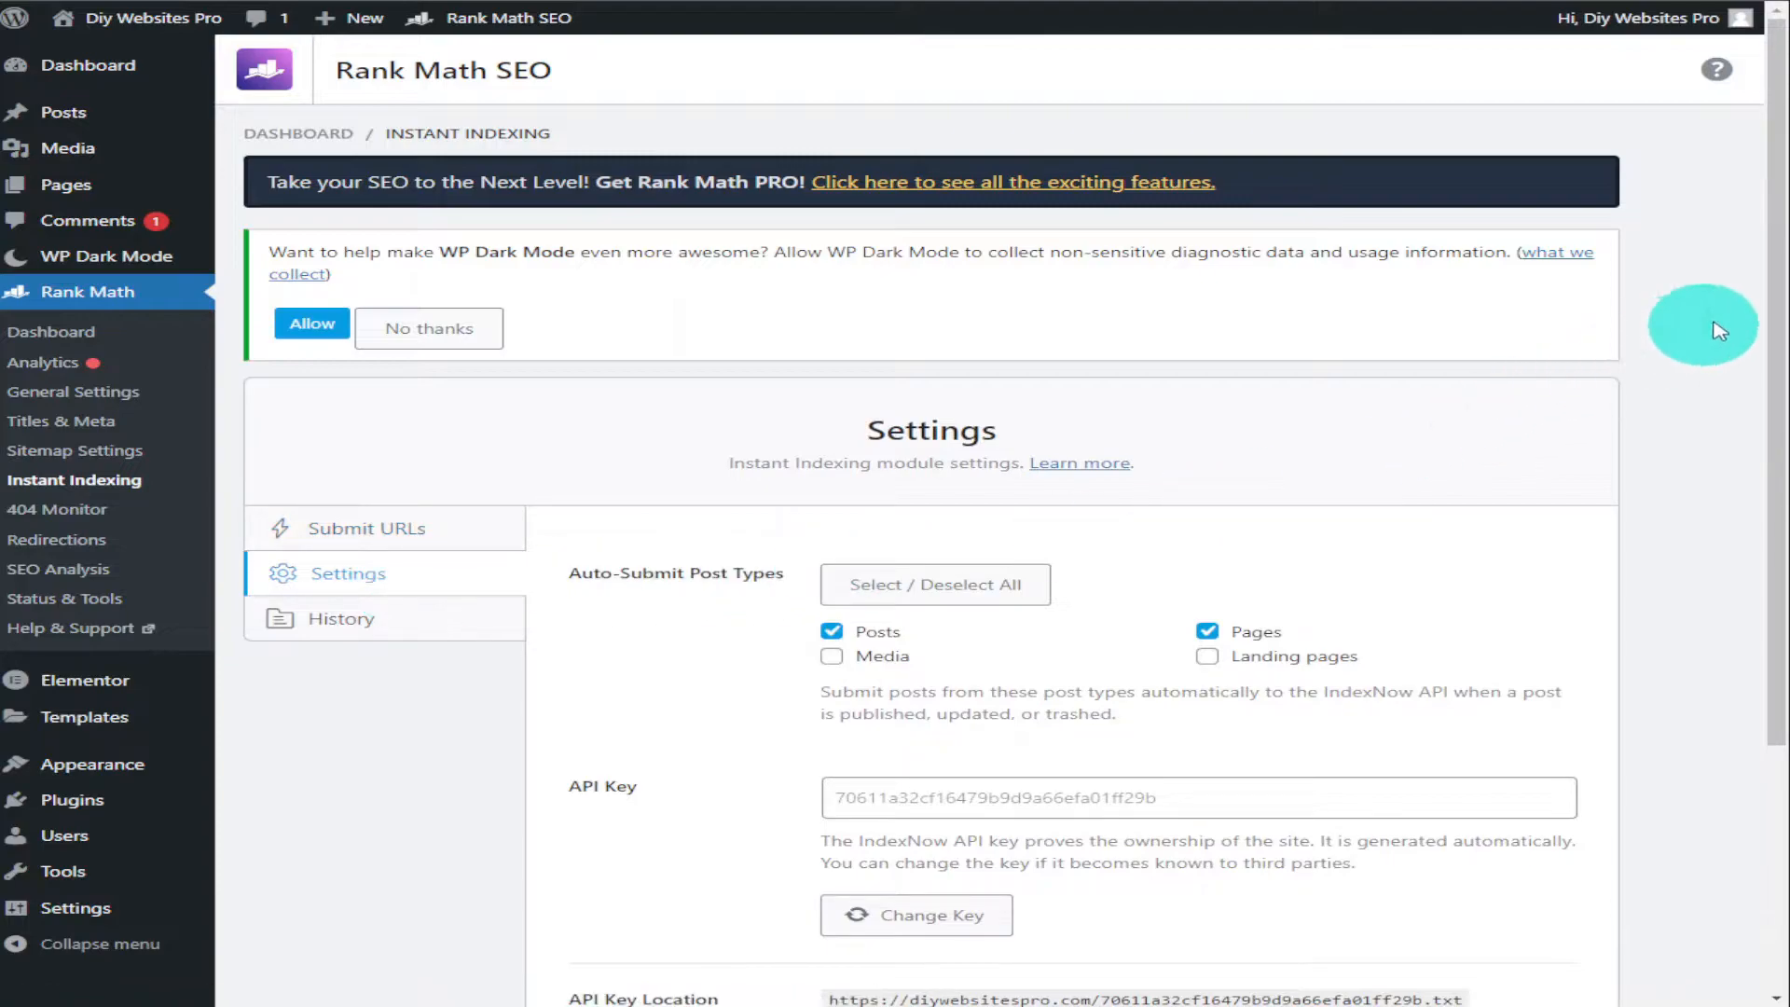
mouse_move(1767, 238)
left_mouse_down()
mouse_move(1769, 366)
mouse_move(1731, 401)
mouse_move(1736, 490)
mouse_move(1694, 493)
left_mouse_up()
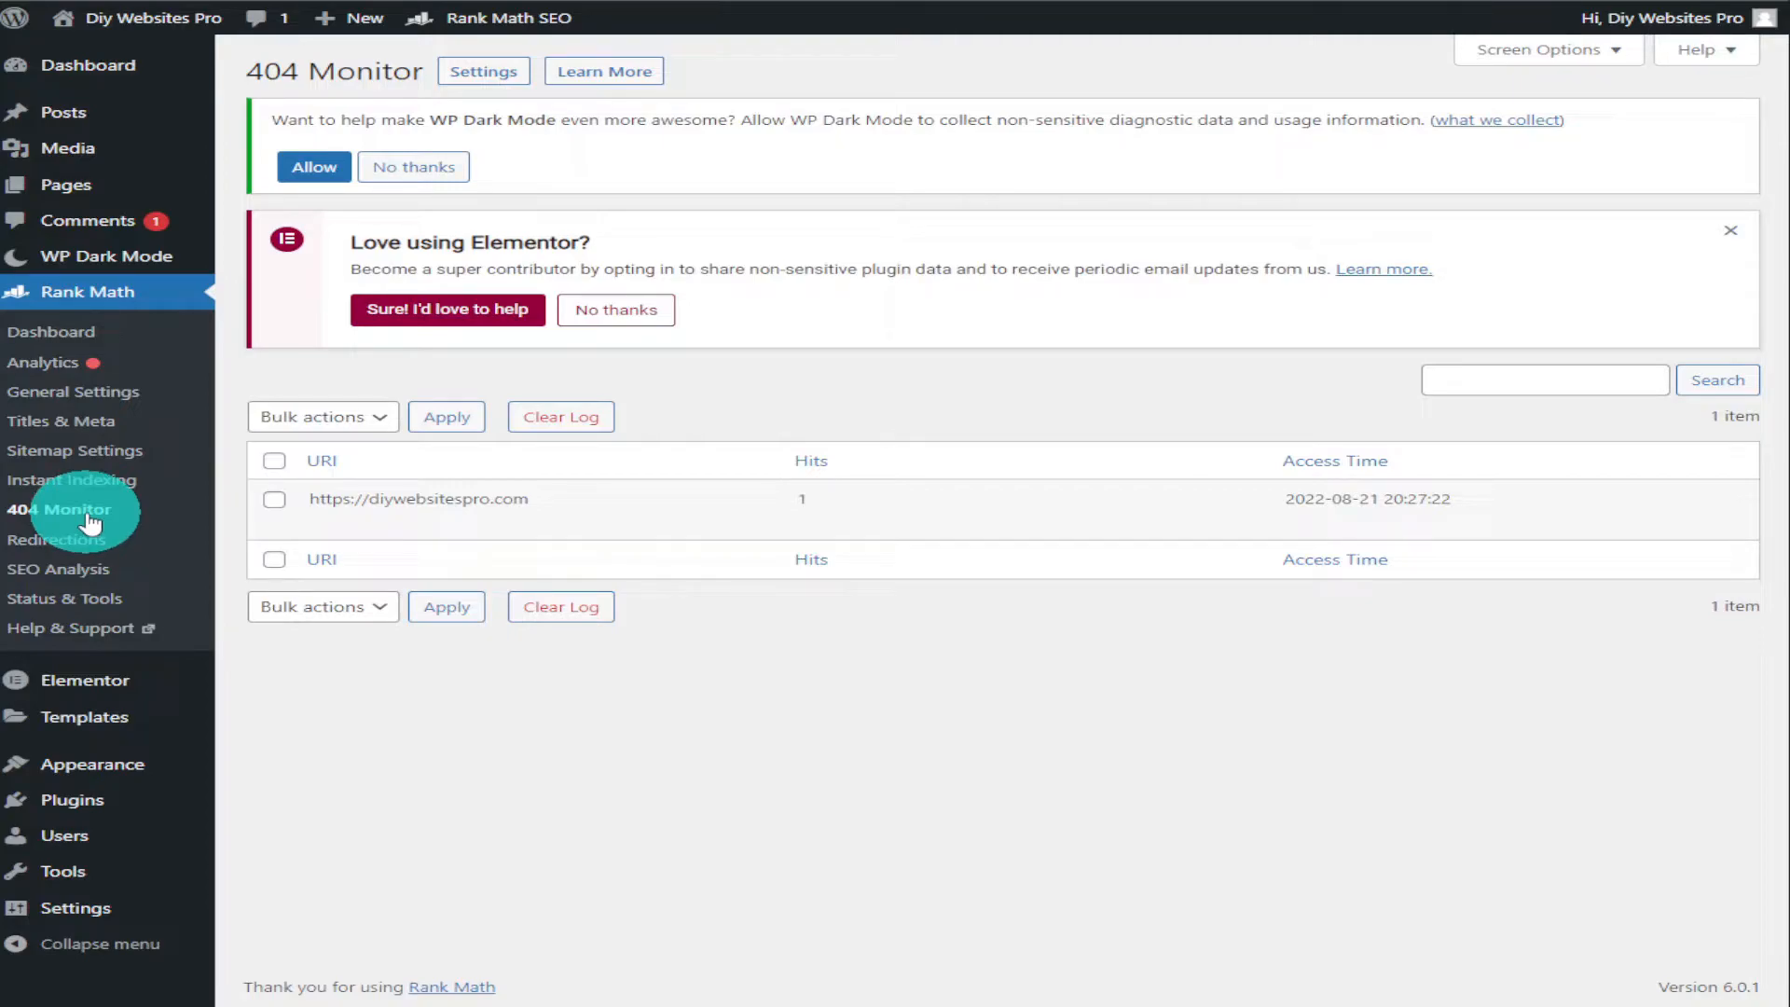
Step: Check the Redirections list and review the basic and advanced test results in SEO Analysis
left_click(90, 549)
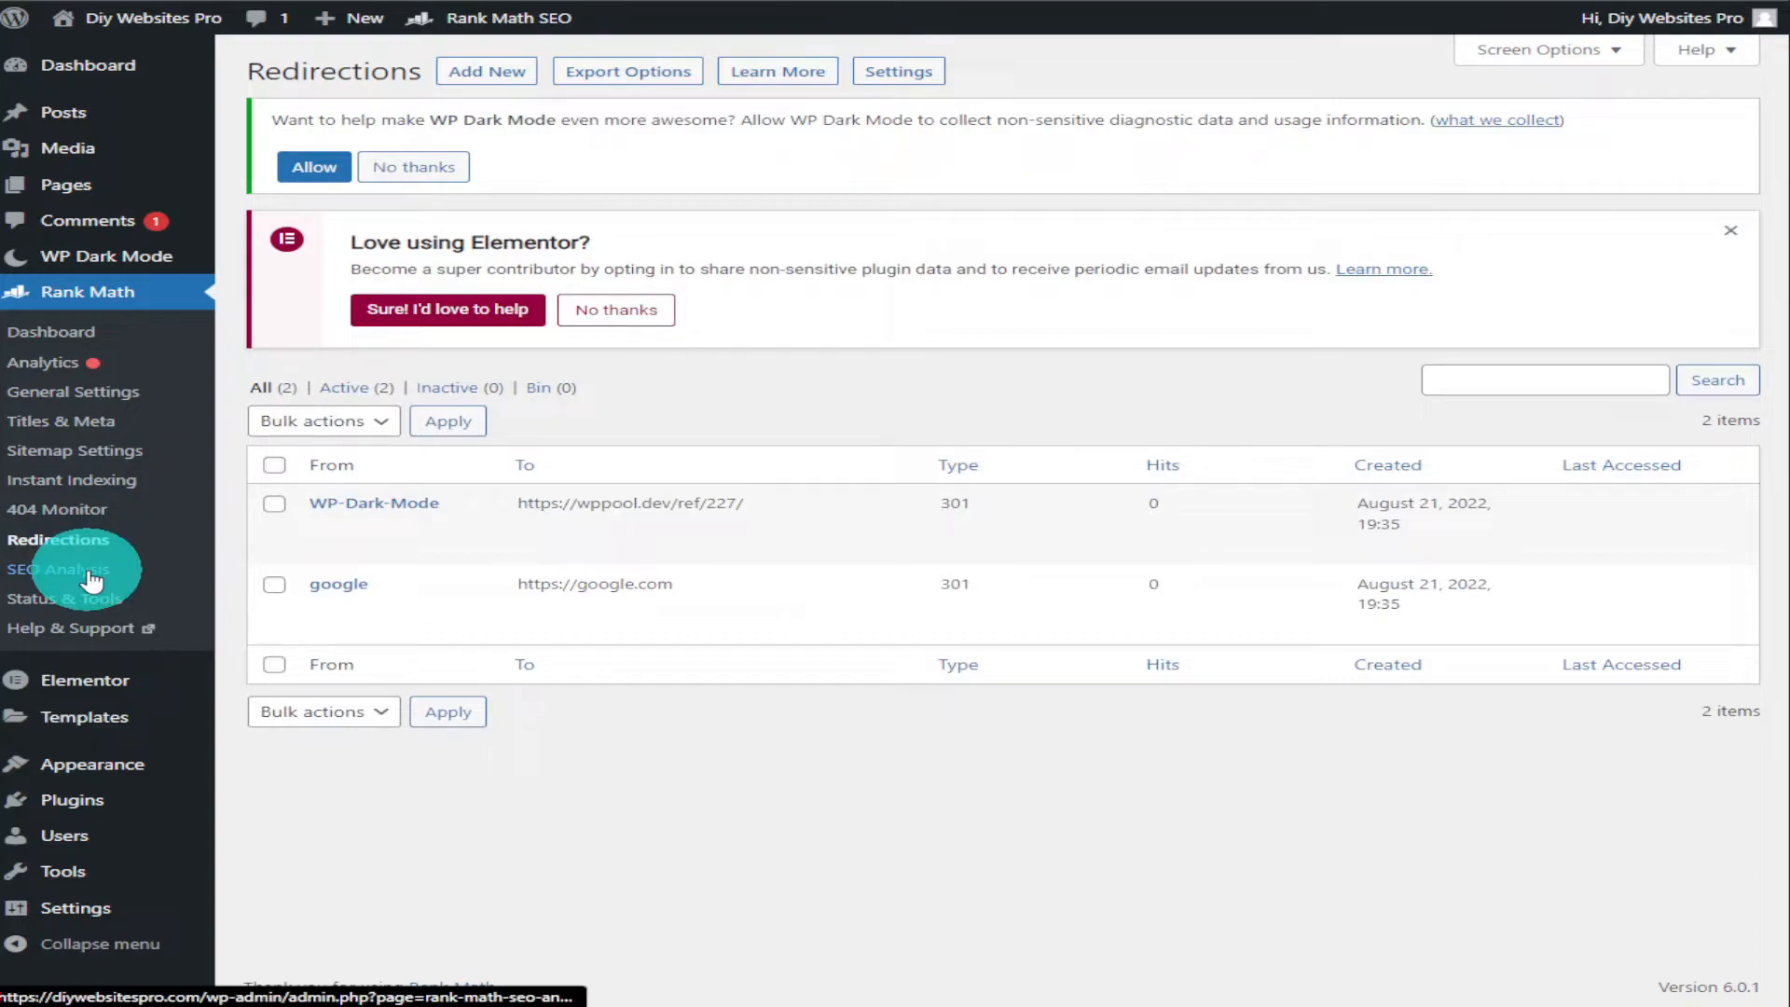
left_click(92, 577)
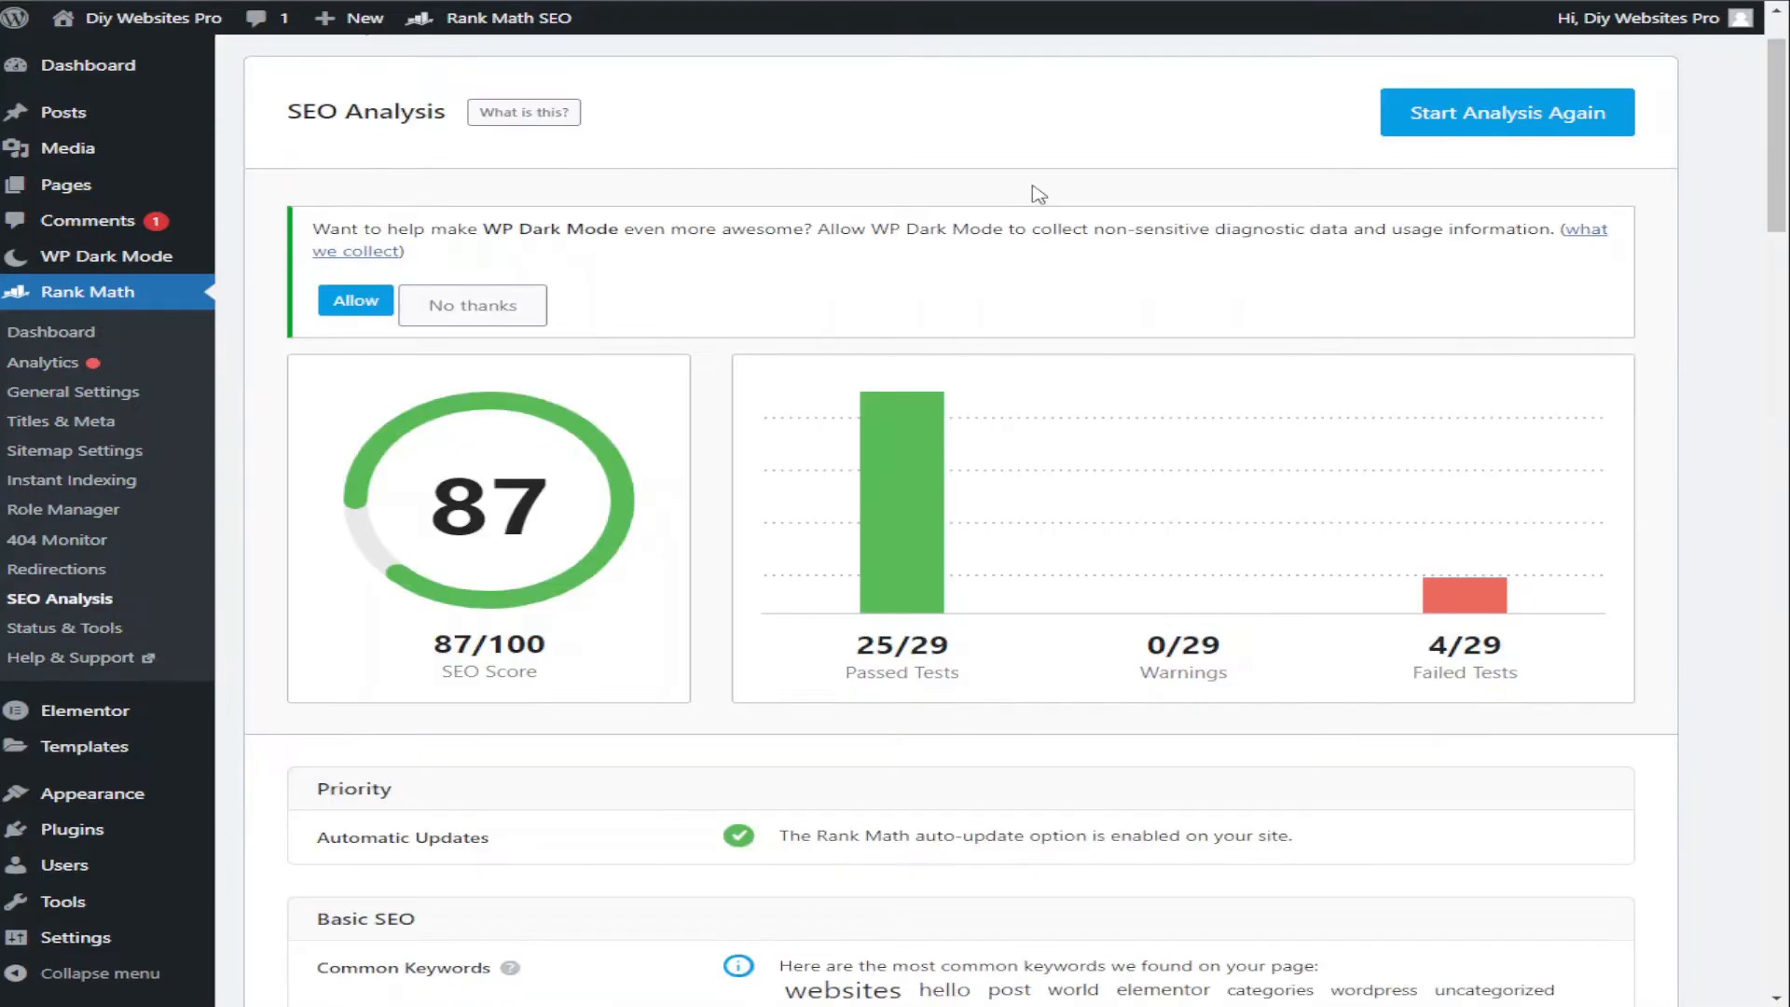
scroll(1033, 191, "down", 8)
scroll(1038, 193, "down", 3)
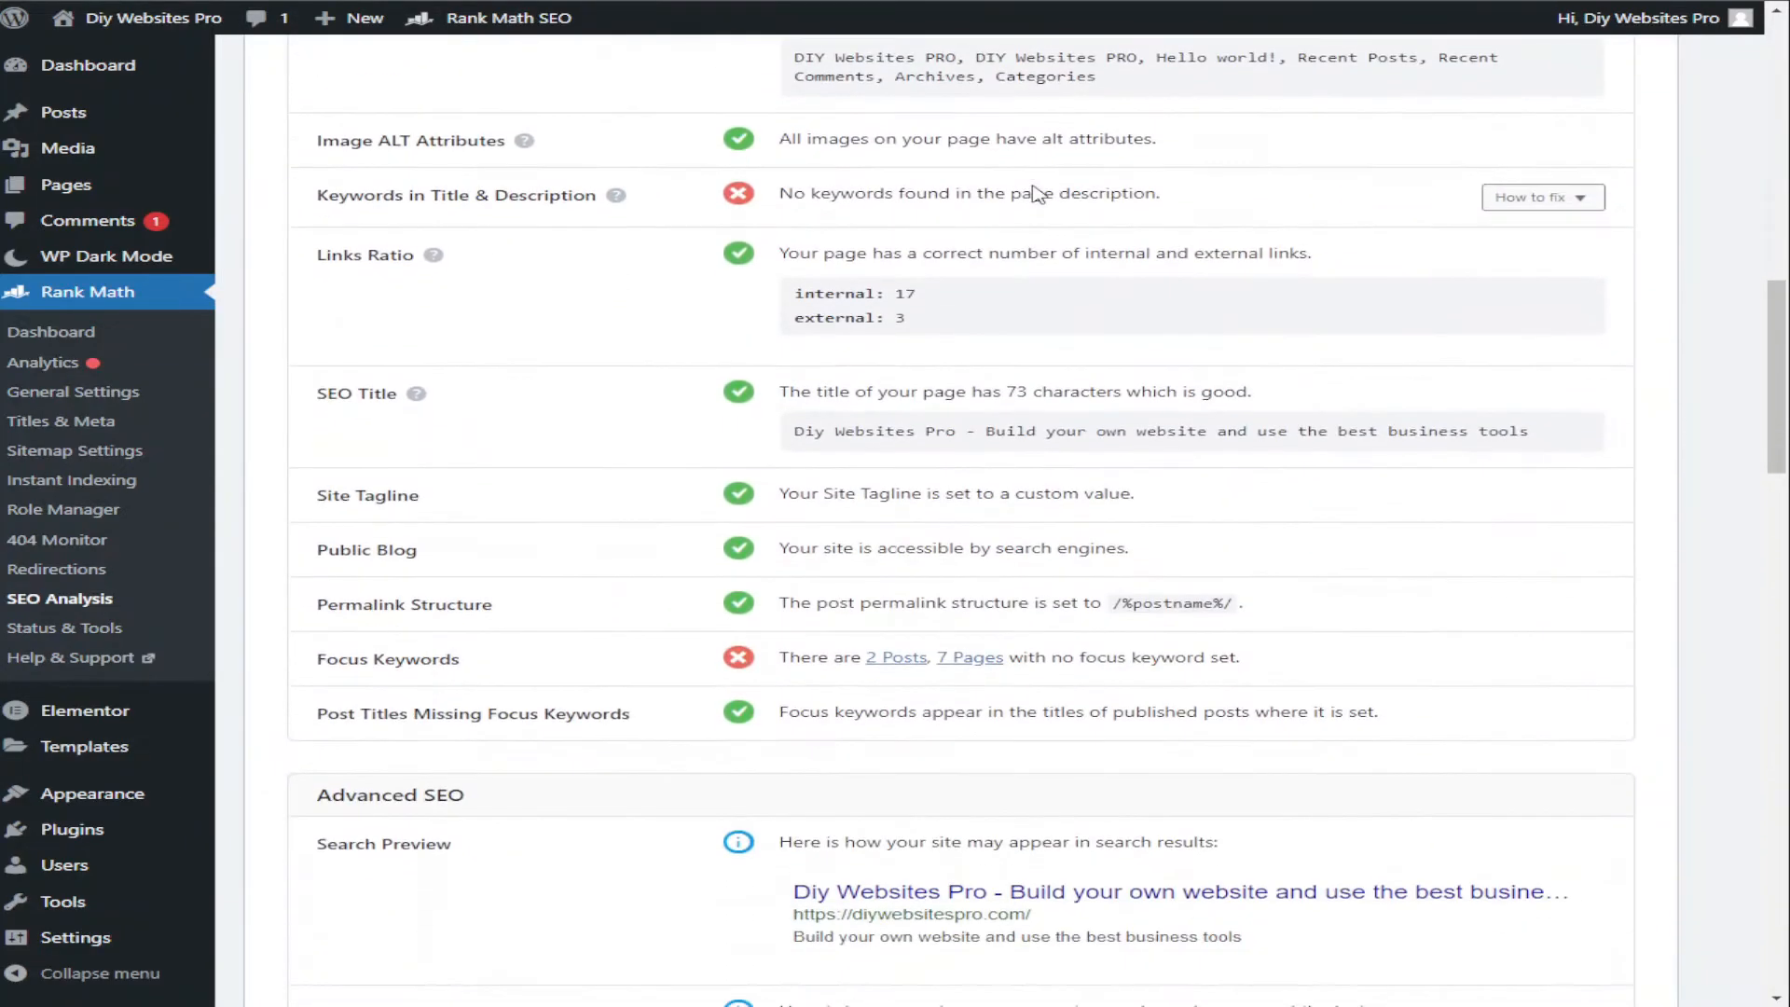
scroll(1035, 184, "down", 6)
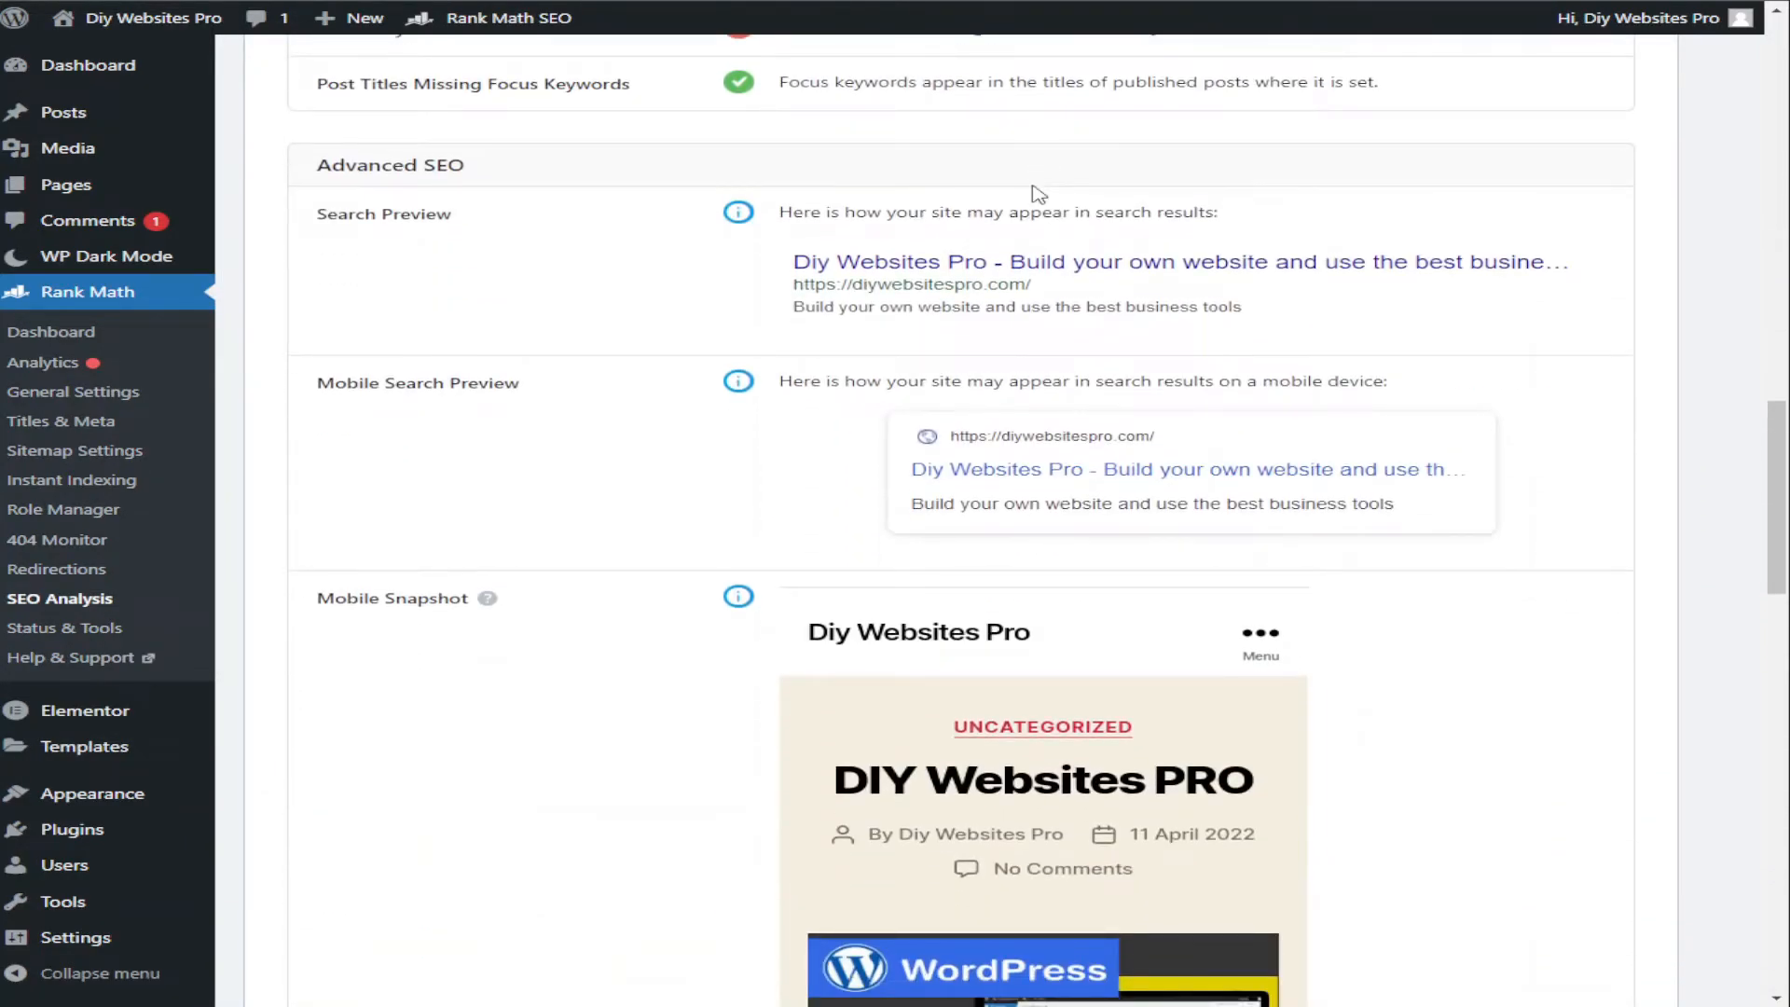
scroll(1038, 193, "down", 8)
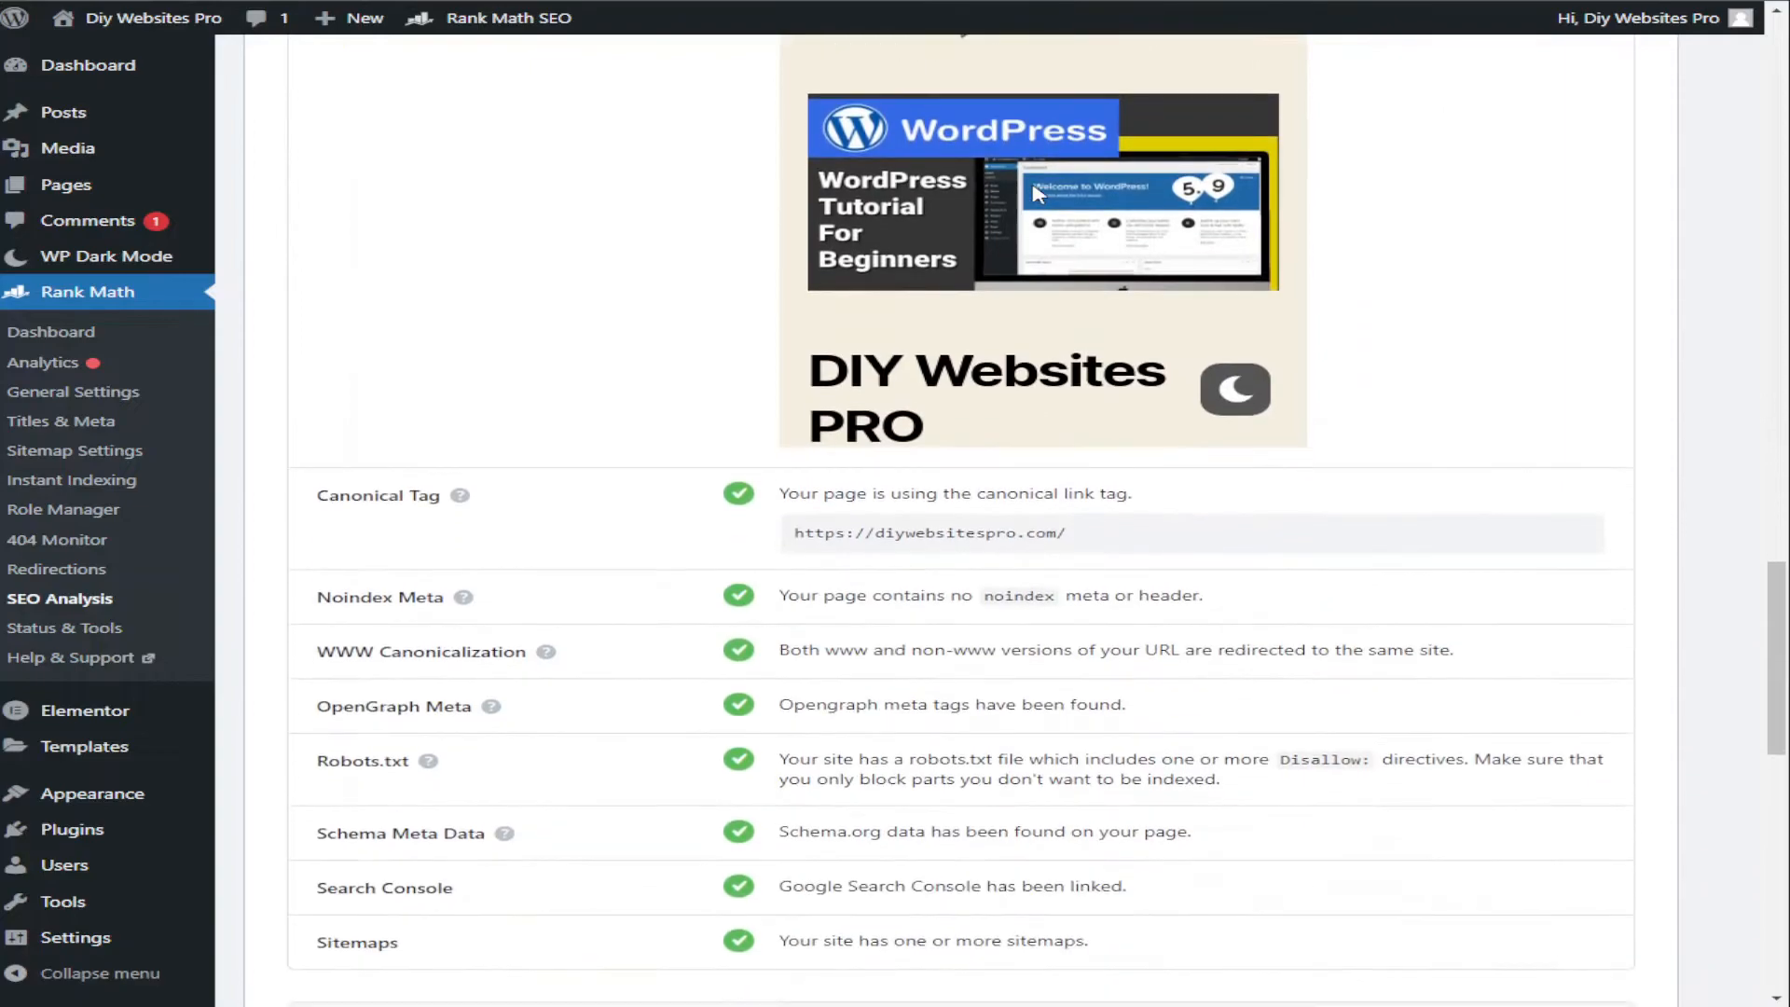
left_click(84, 598)
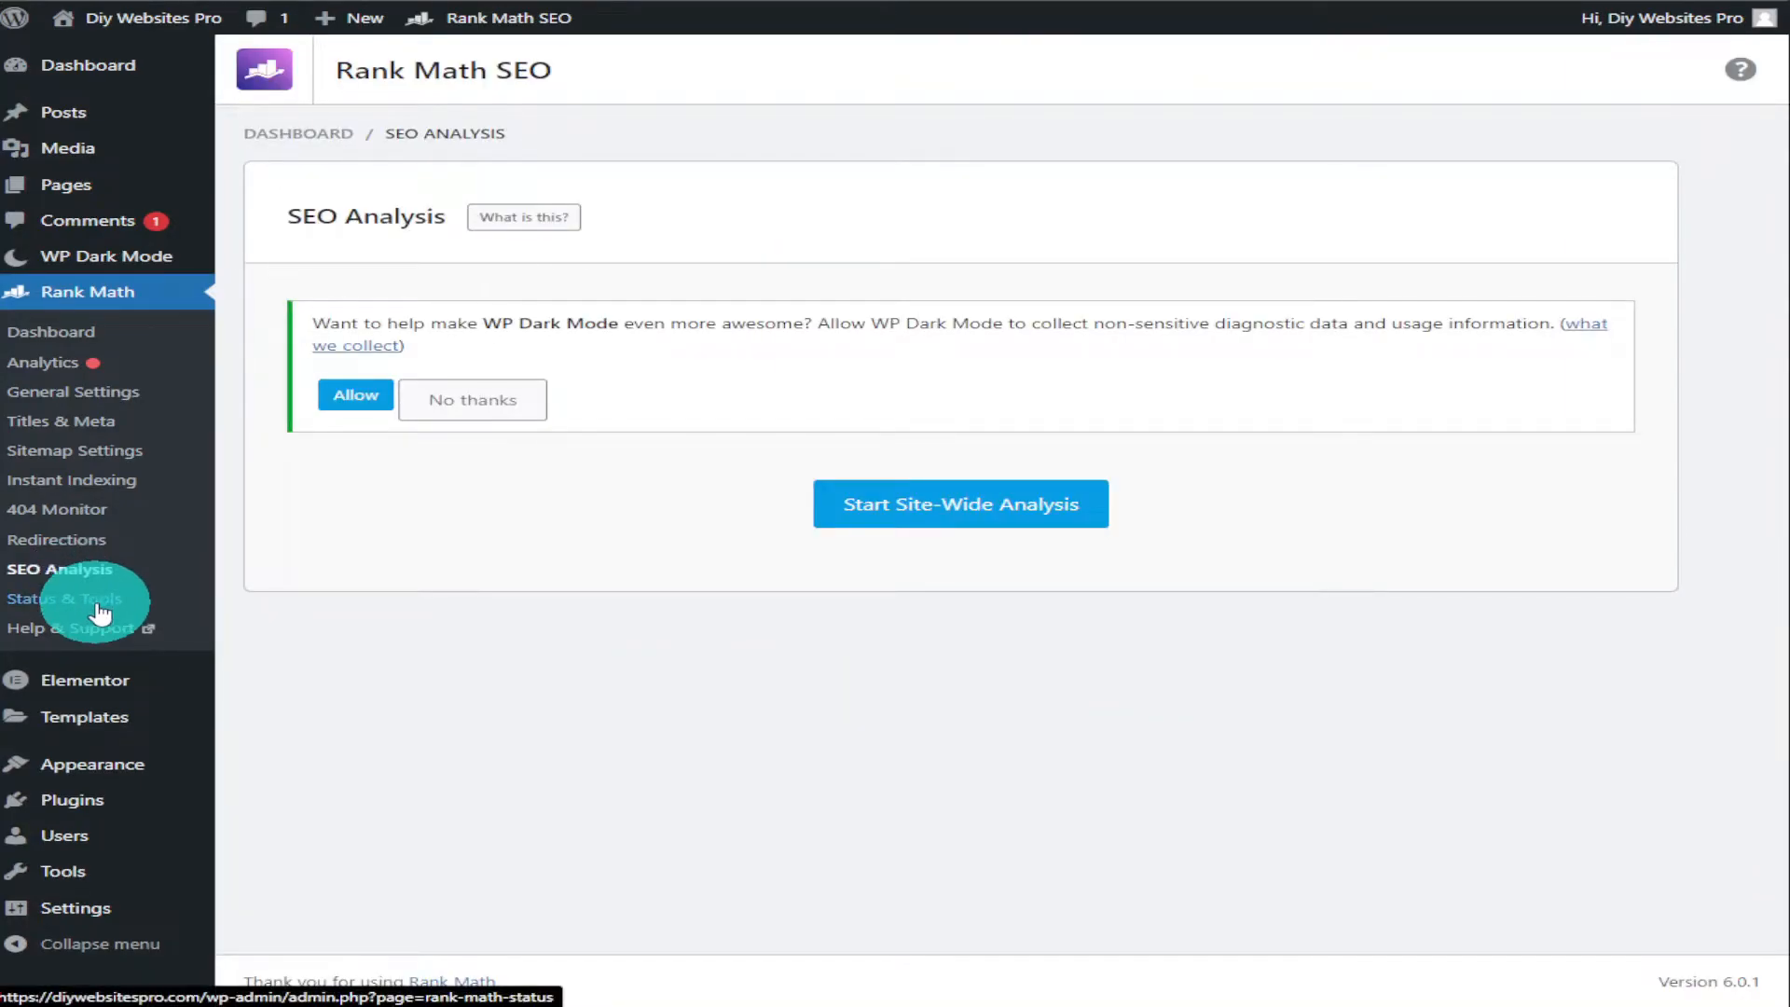
Step: Open Status & Tools and review the version rollback, Beta Opt In and Auto Update options
left_click(100, 612)
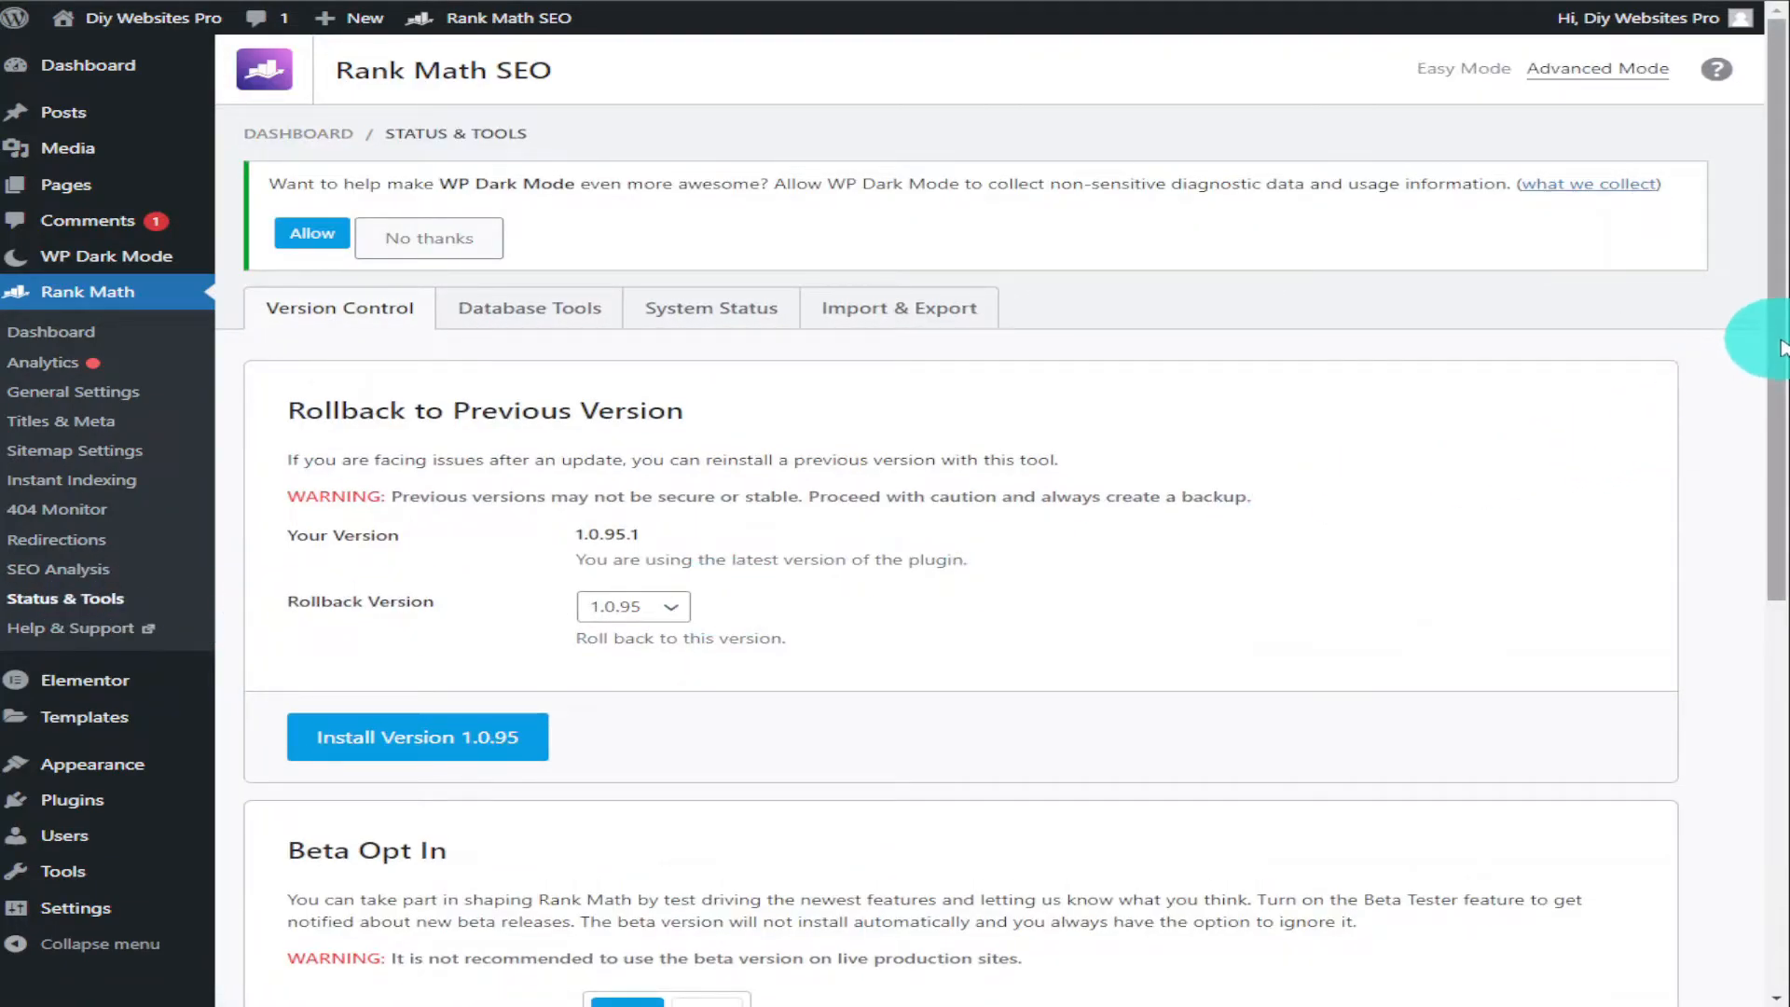
scroll(1733, 448, "down", 5)
scroll(1694, 652, "down", 2)
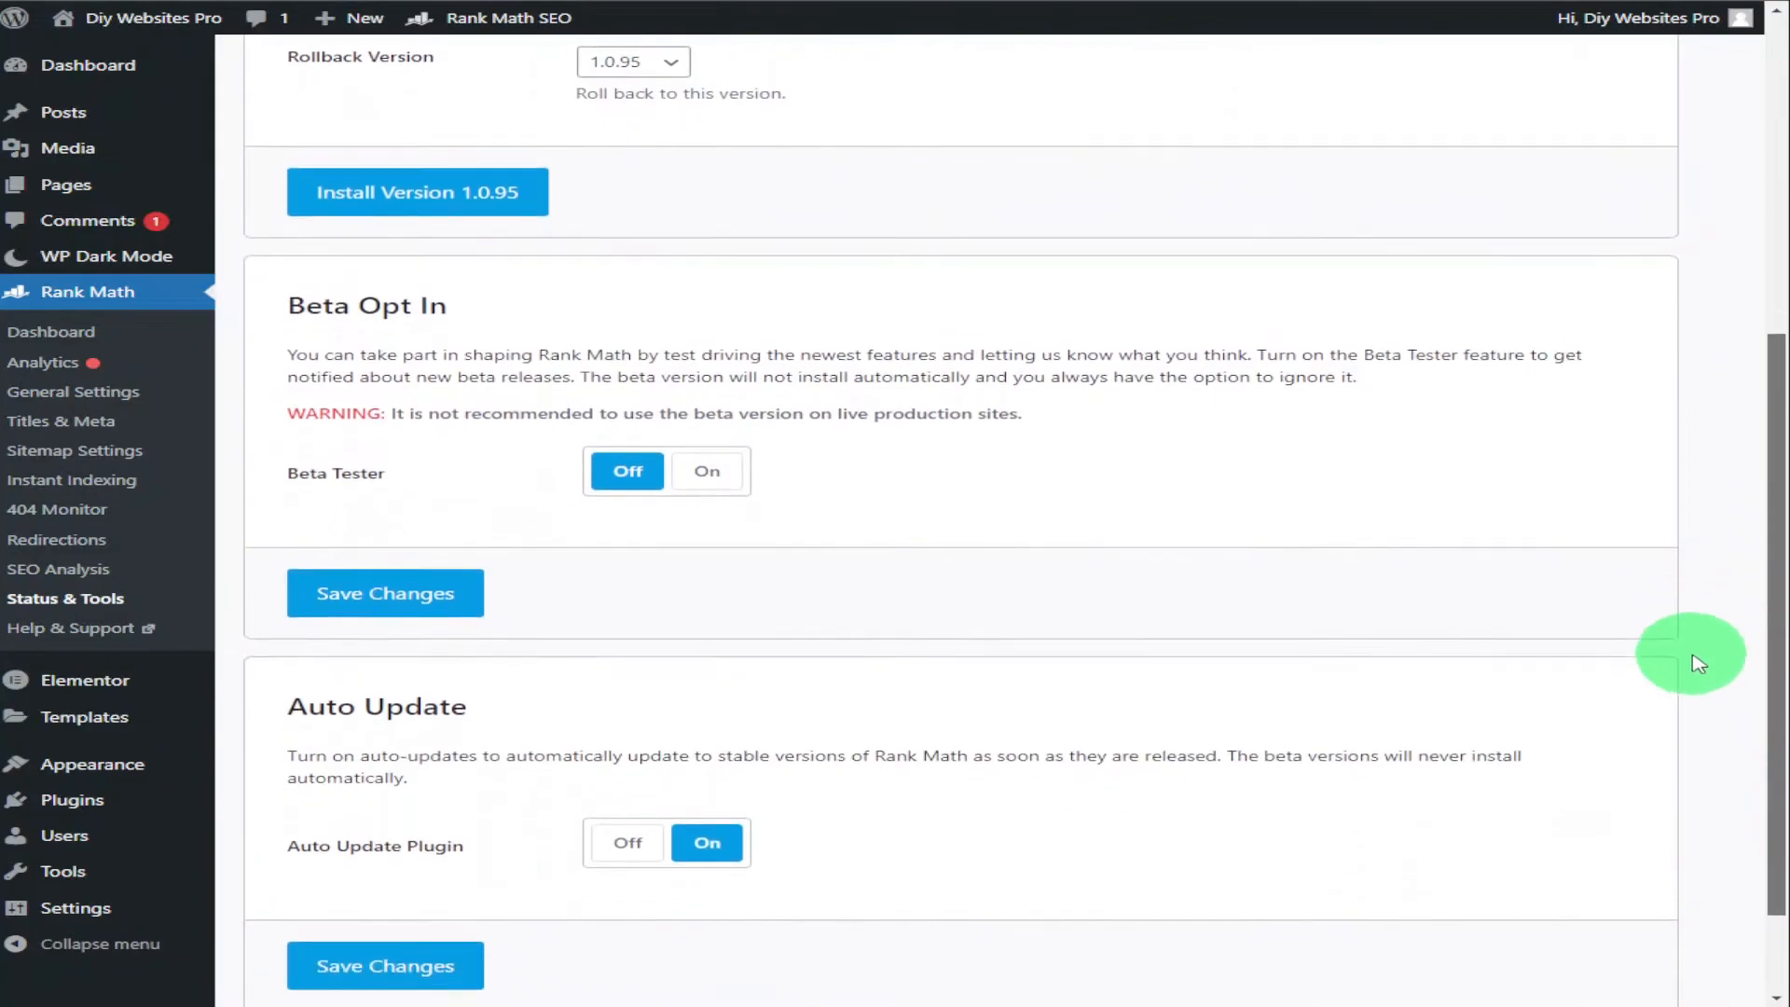
scroll(1659, 688, "up", 6)
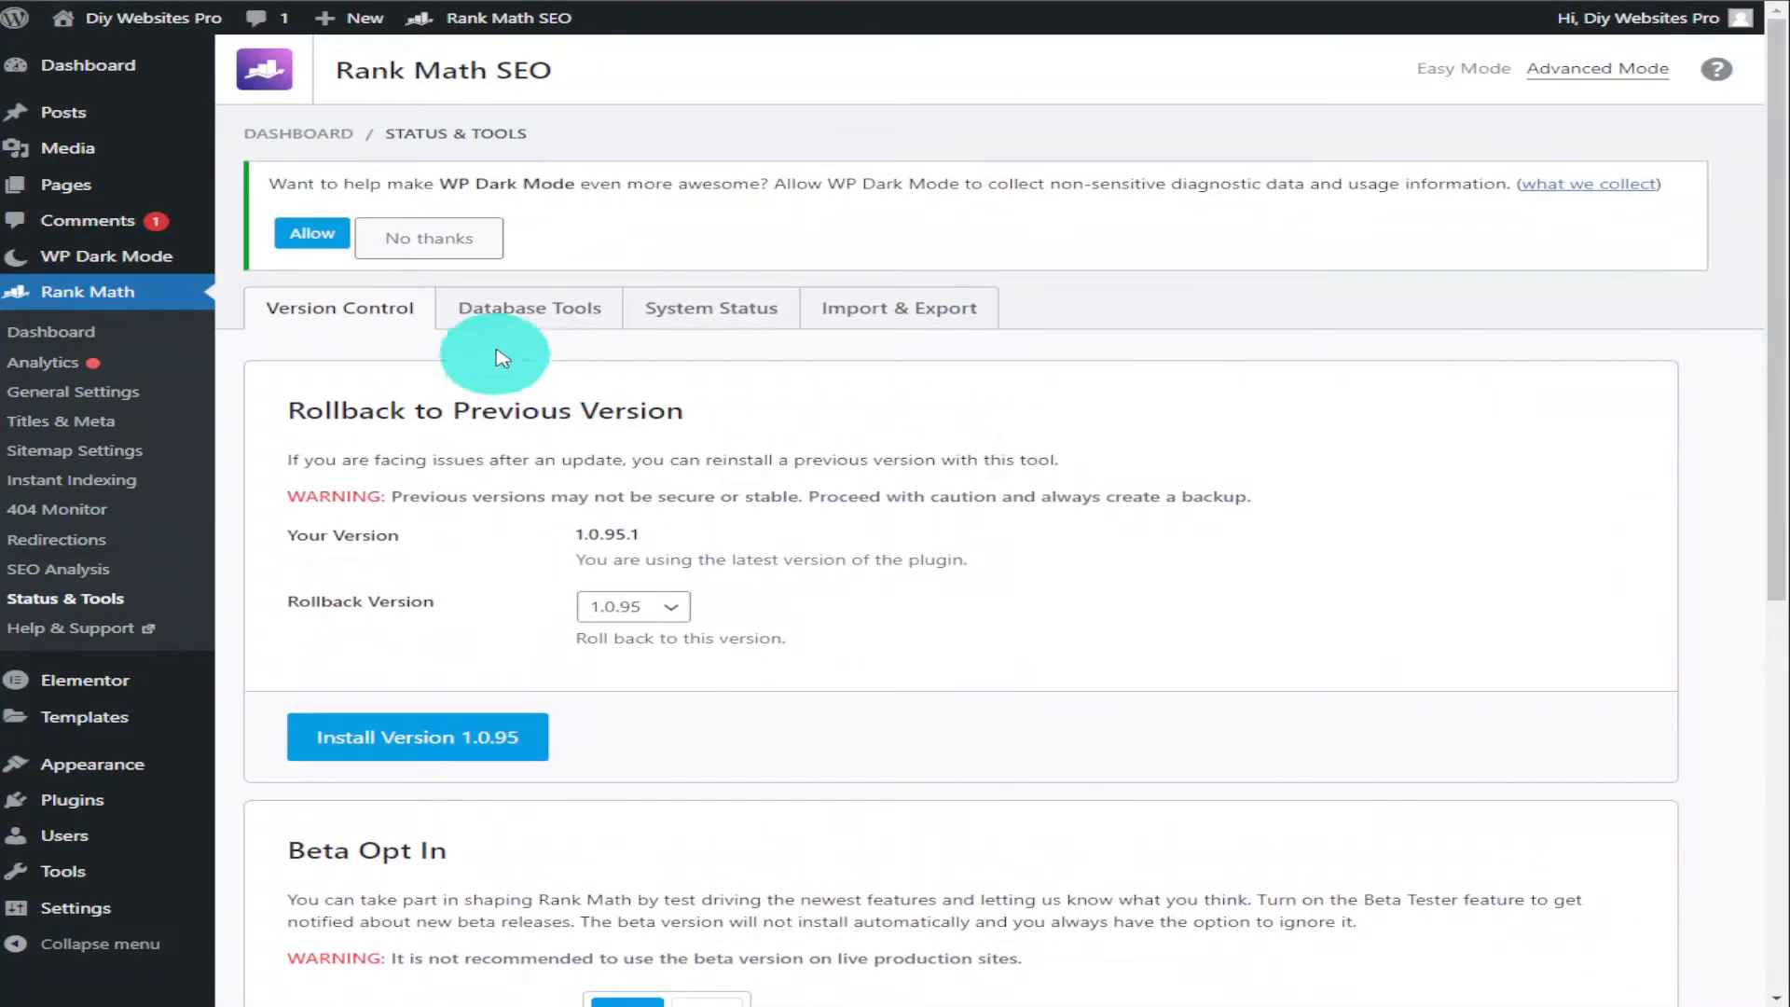
Step: Review the Database Tools, System Status with its error log, and Import & Export sections of Status & Tools
left_click(504, 328)
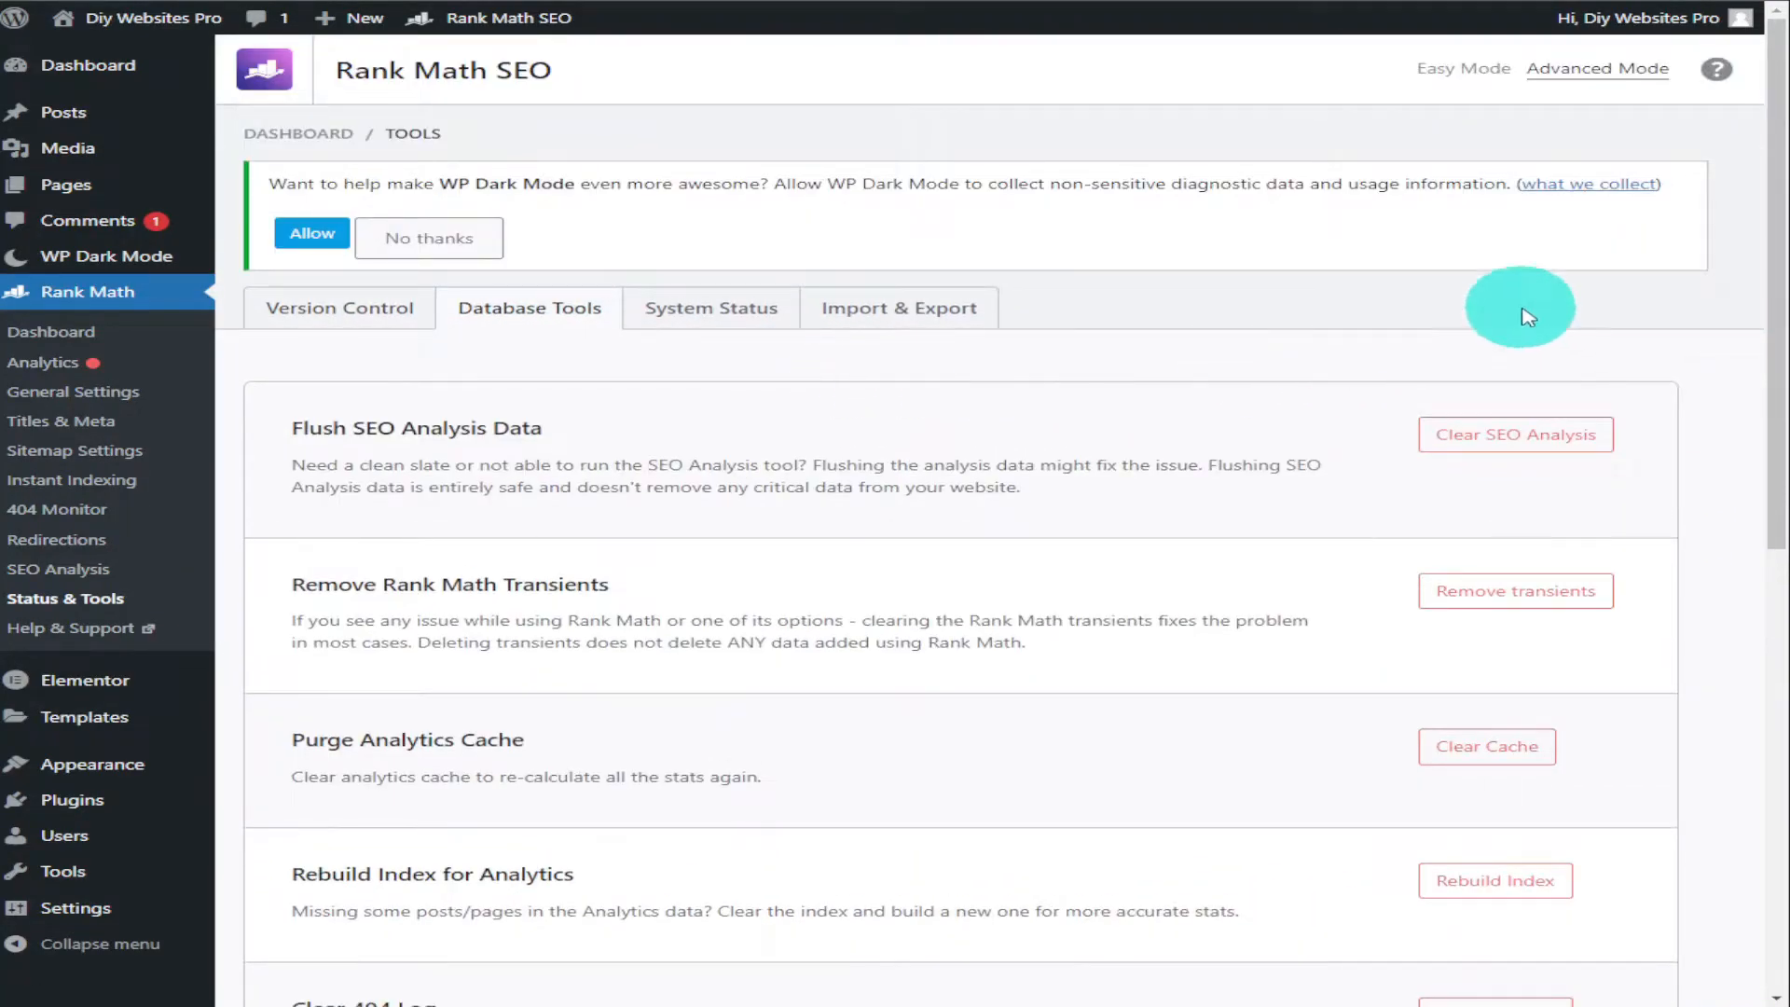
left_click_drag(1782, 267, 1640, 255)
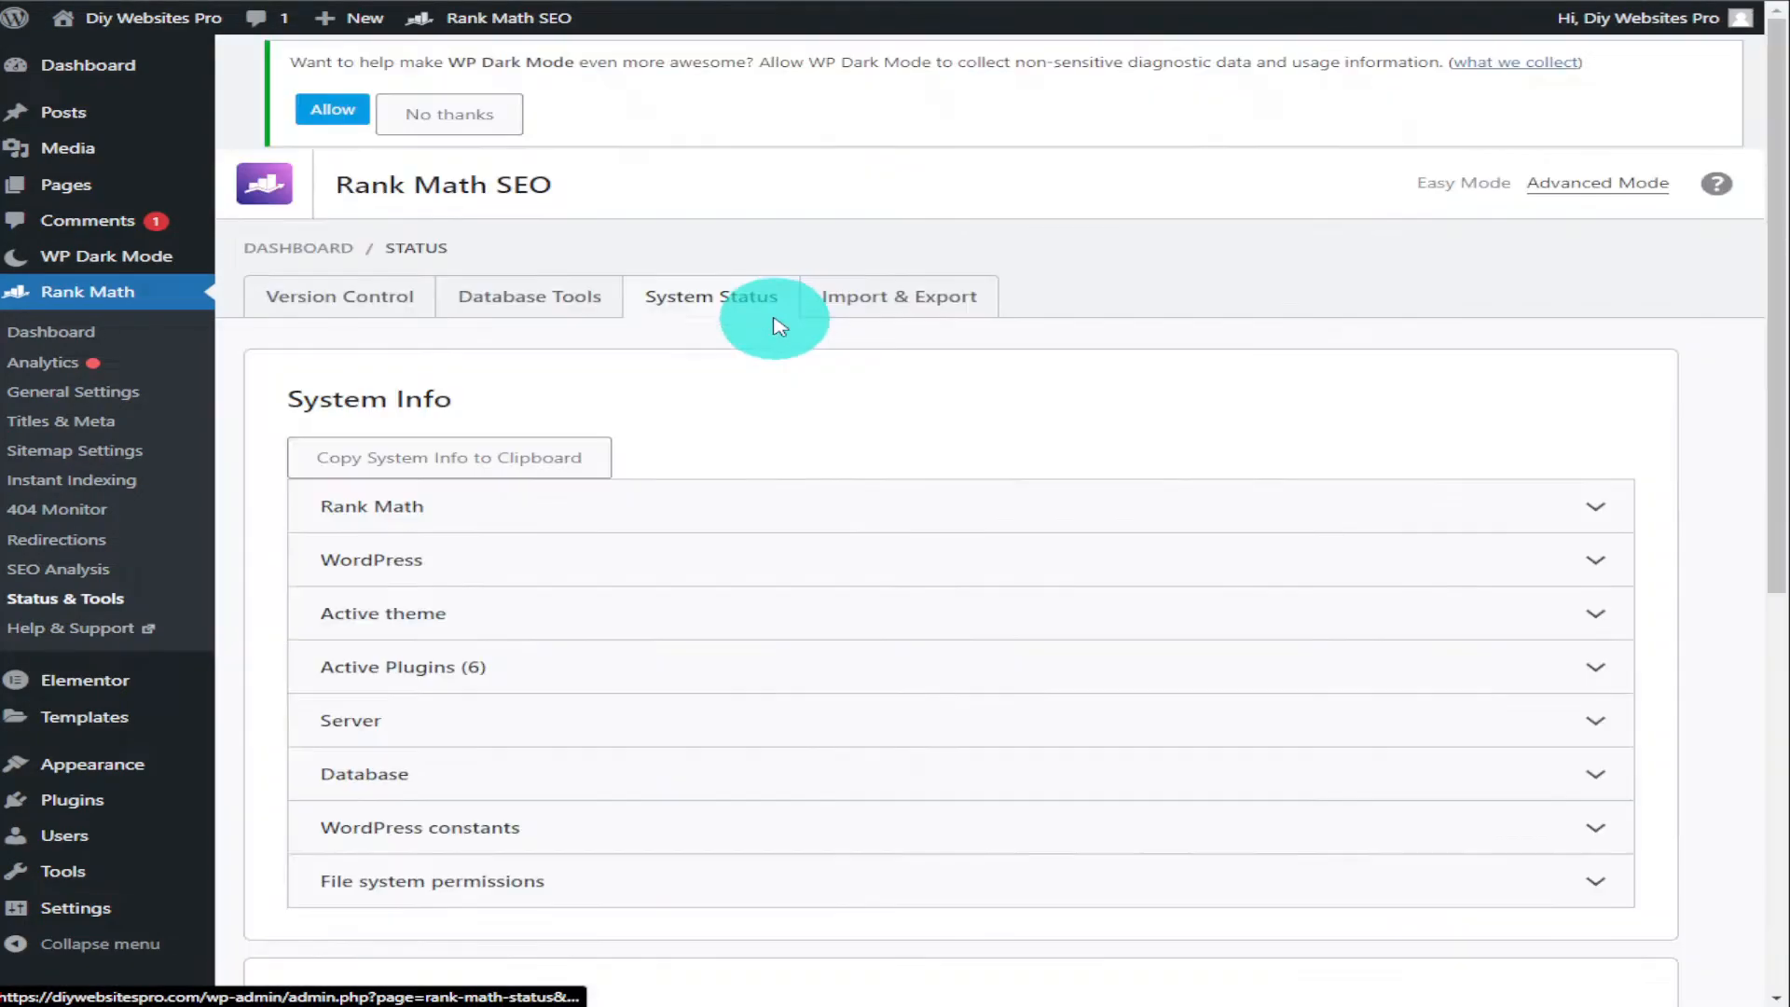
left_click_drag(1776, 303, 1769, 470)
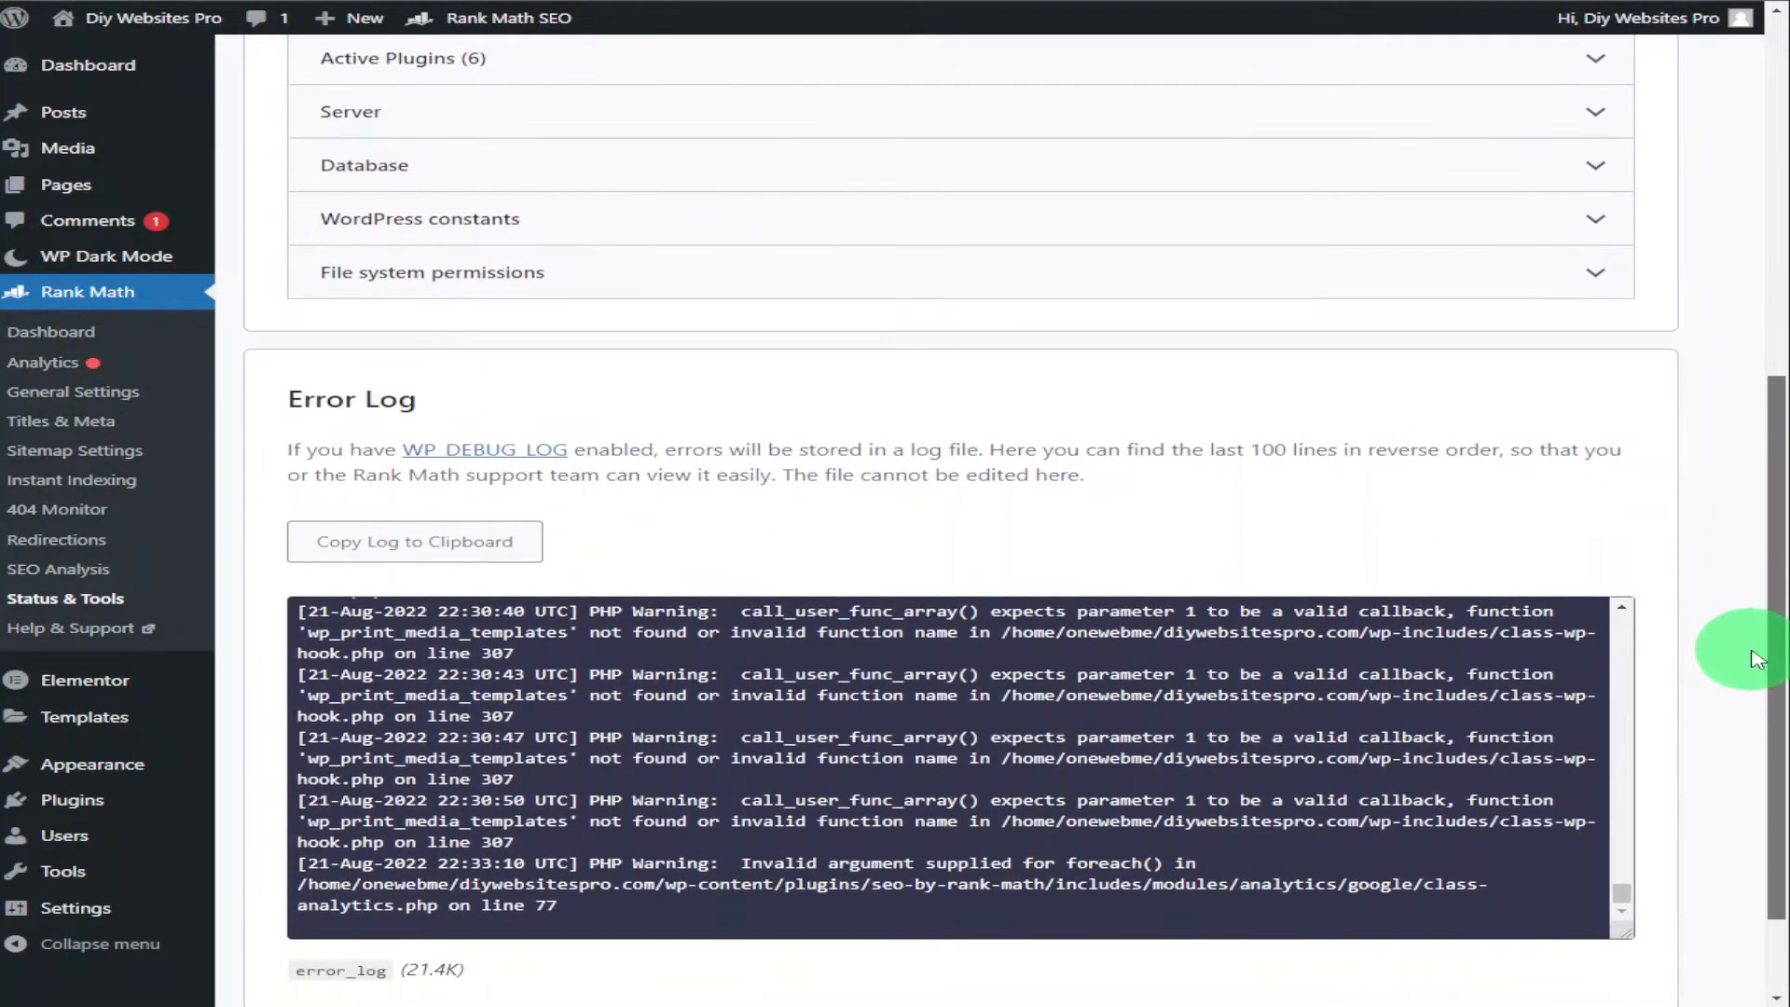
left_click_drag(1758, 650, 1765, 280)
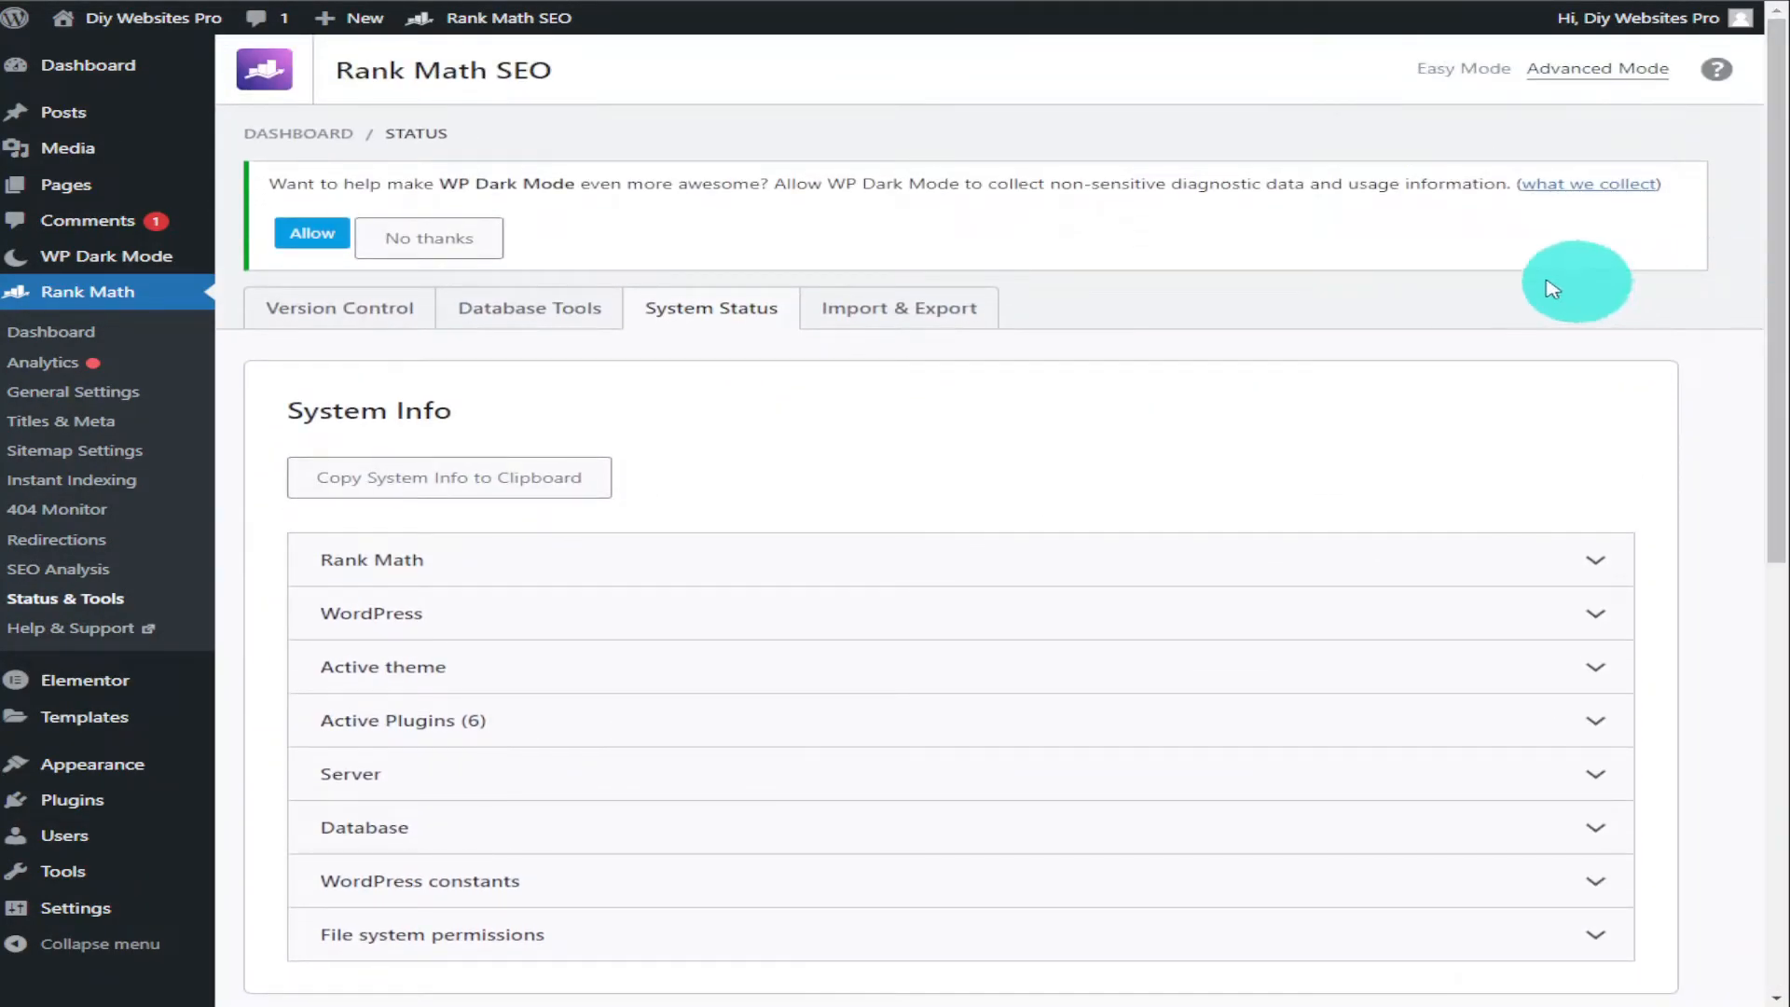
left_click(948, 310)
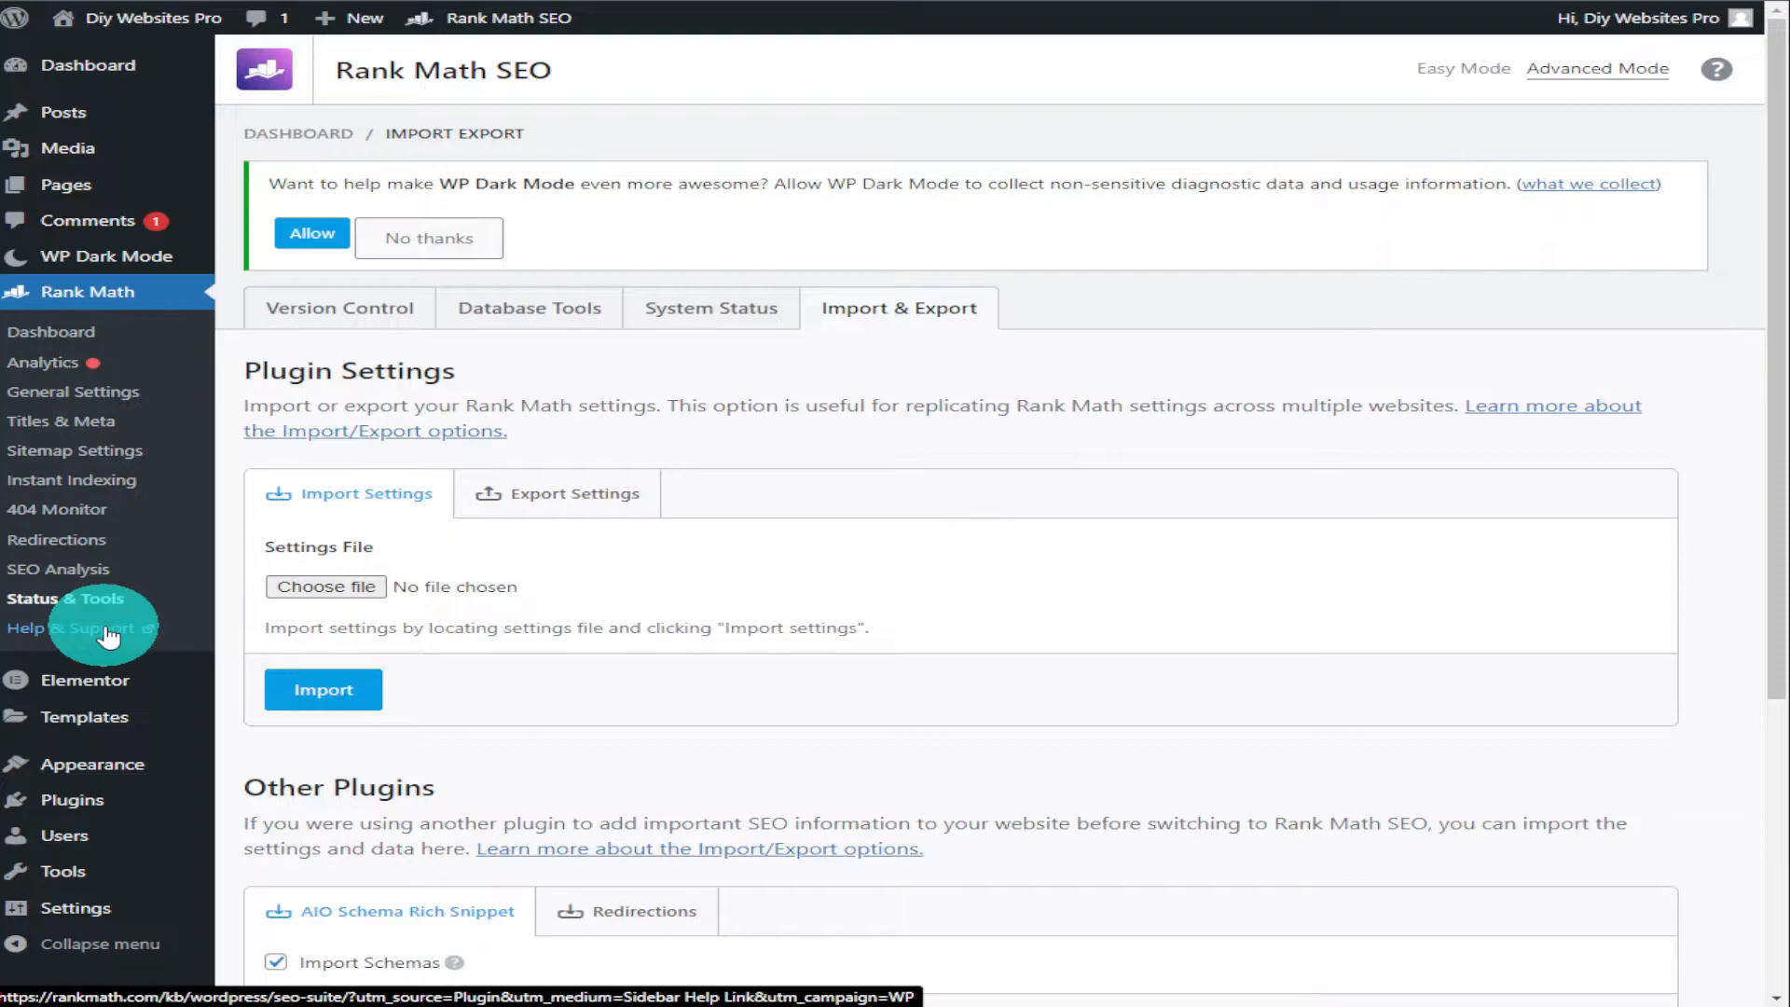
Step: Create a new WordPress page titled "RankMath"
left_click(179, 198)
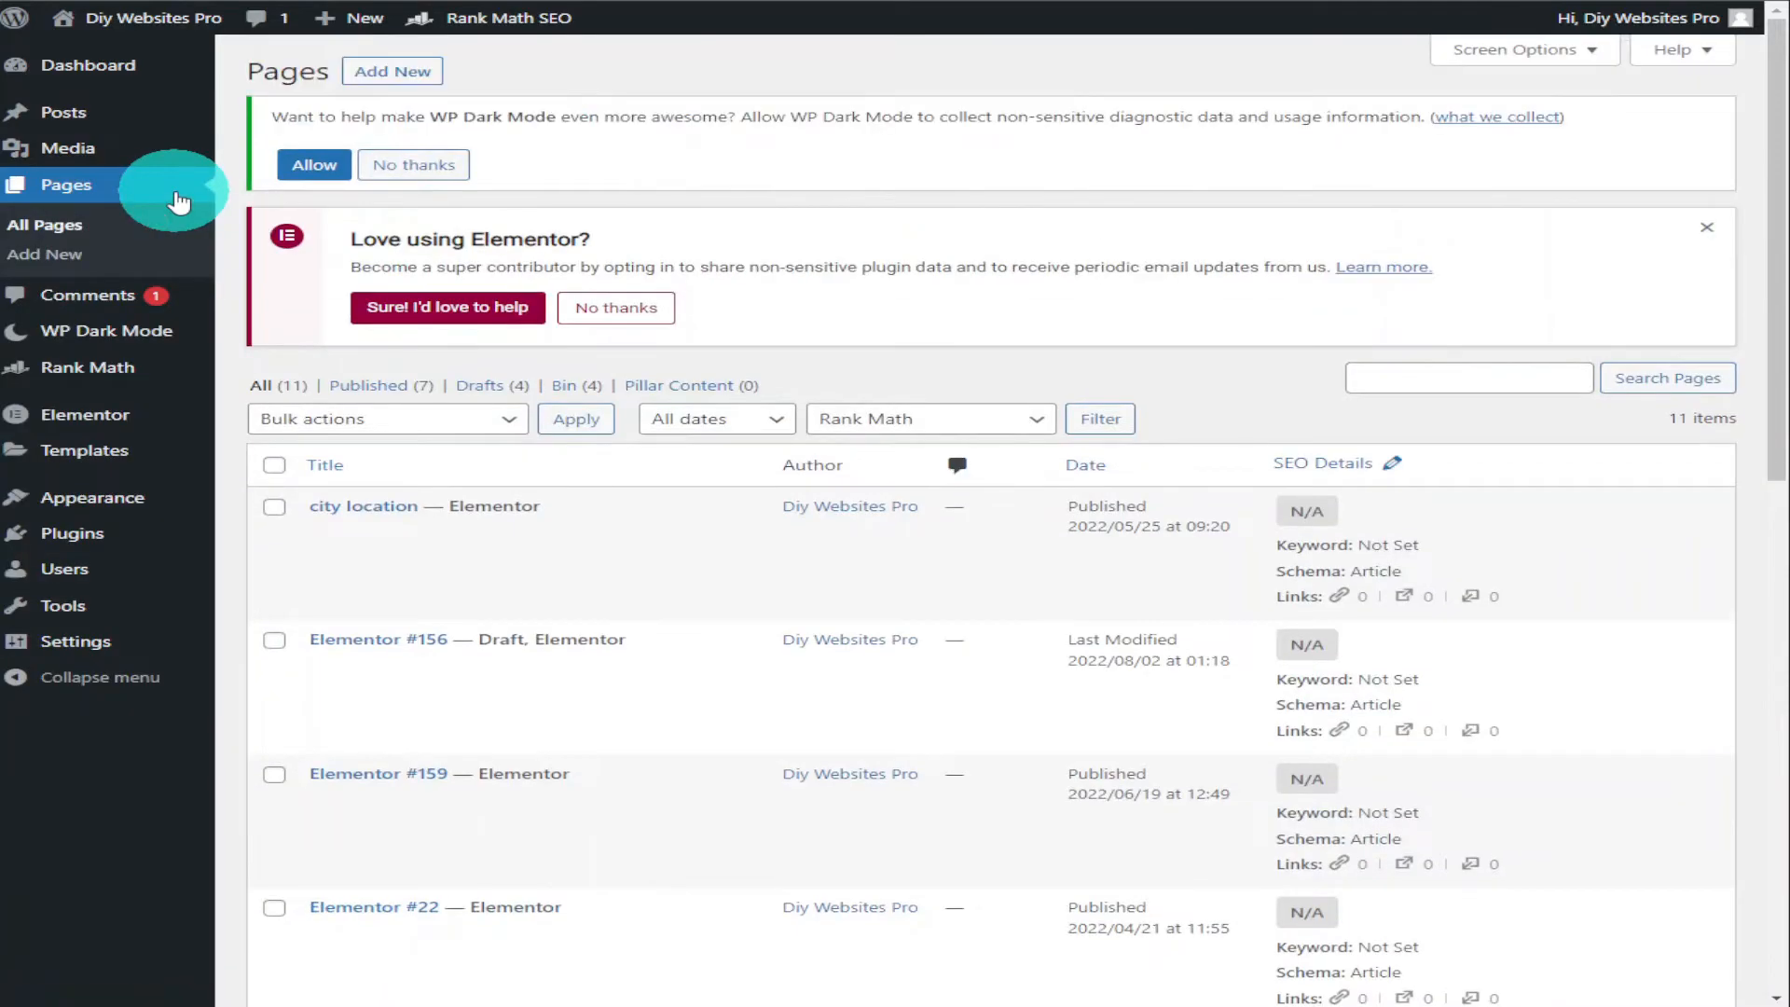
left_click(386, 80)
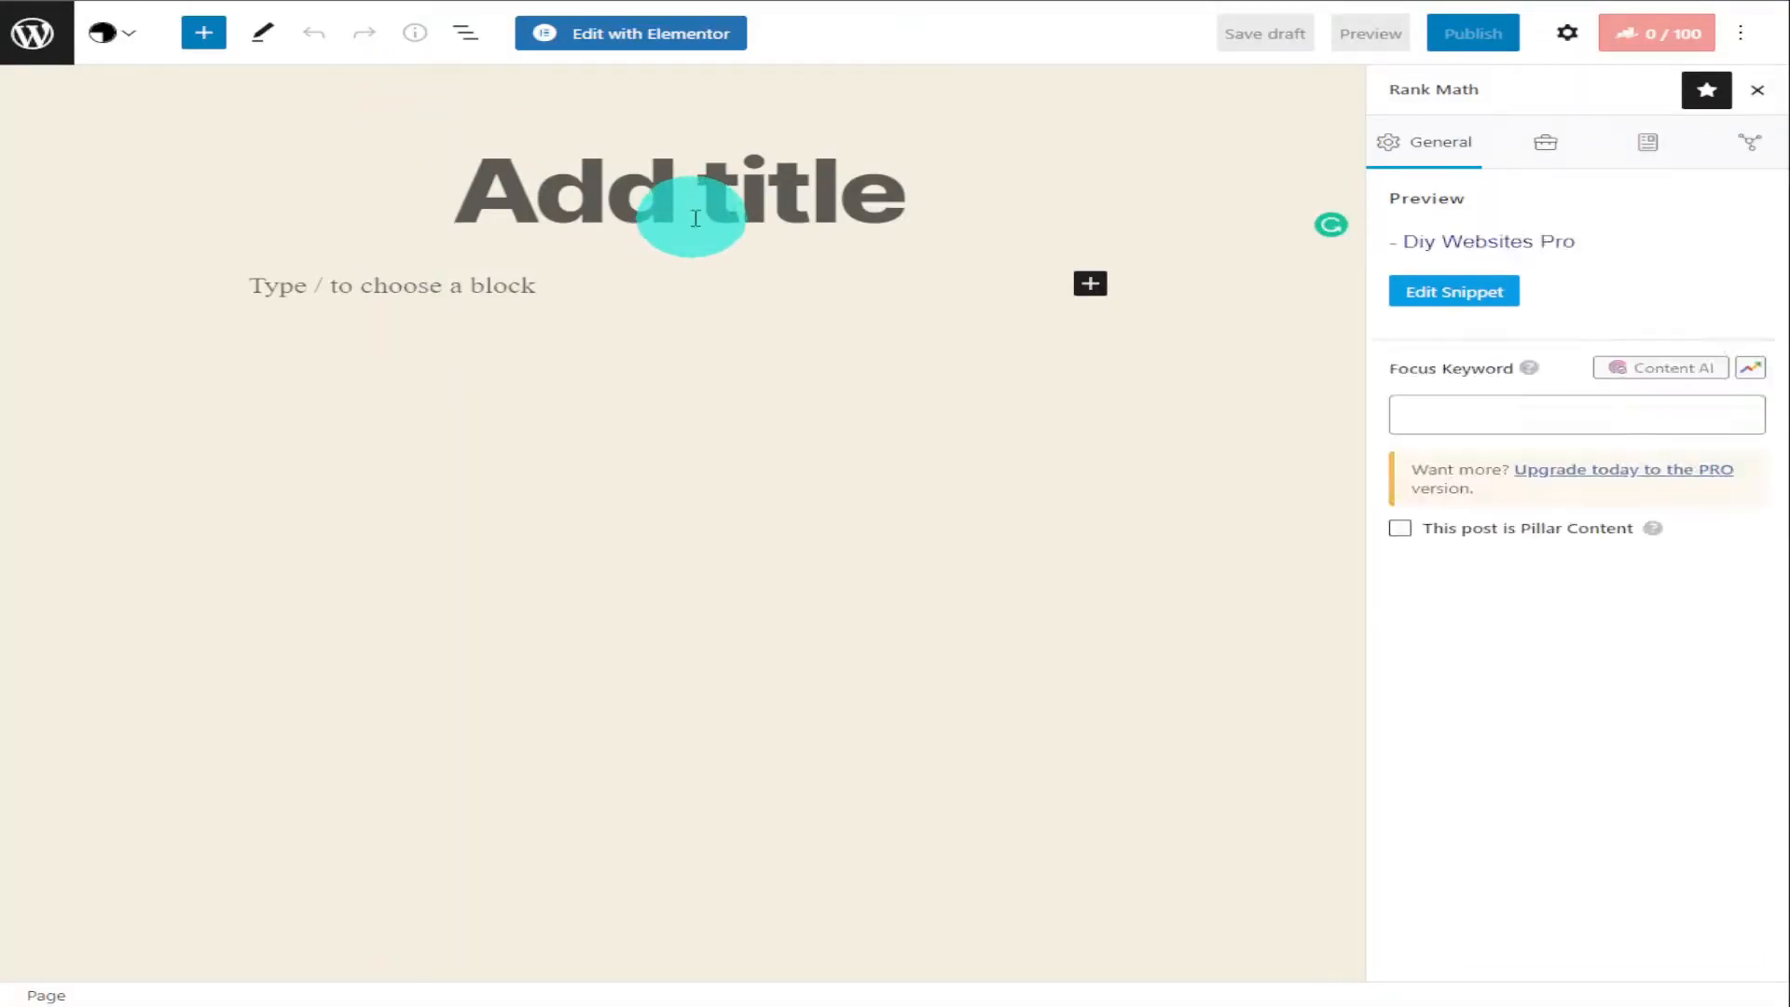
type("Ran")
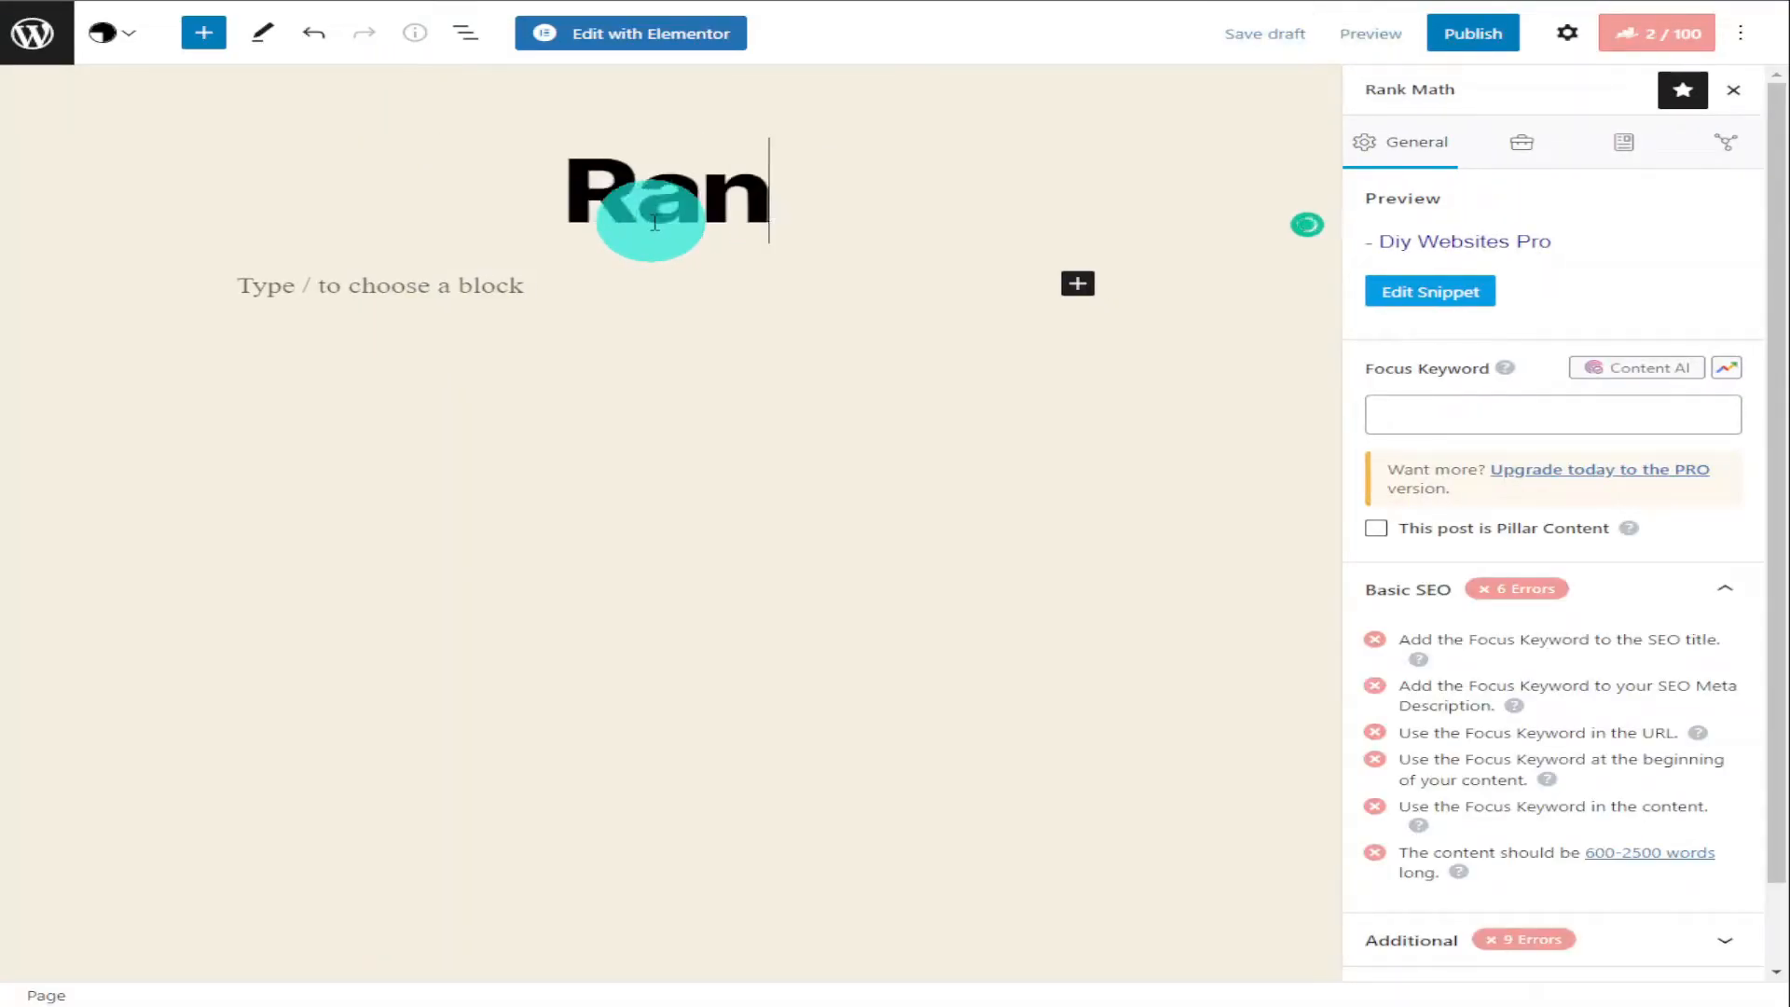
type("kMath")
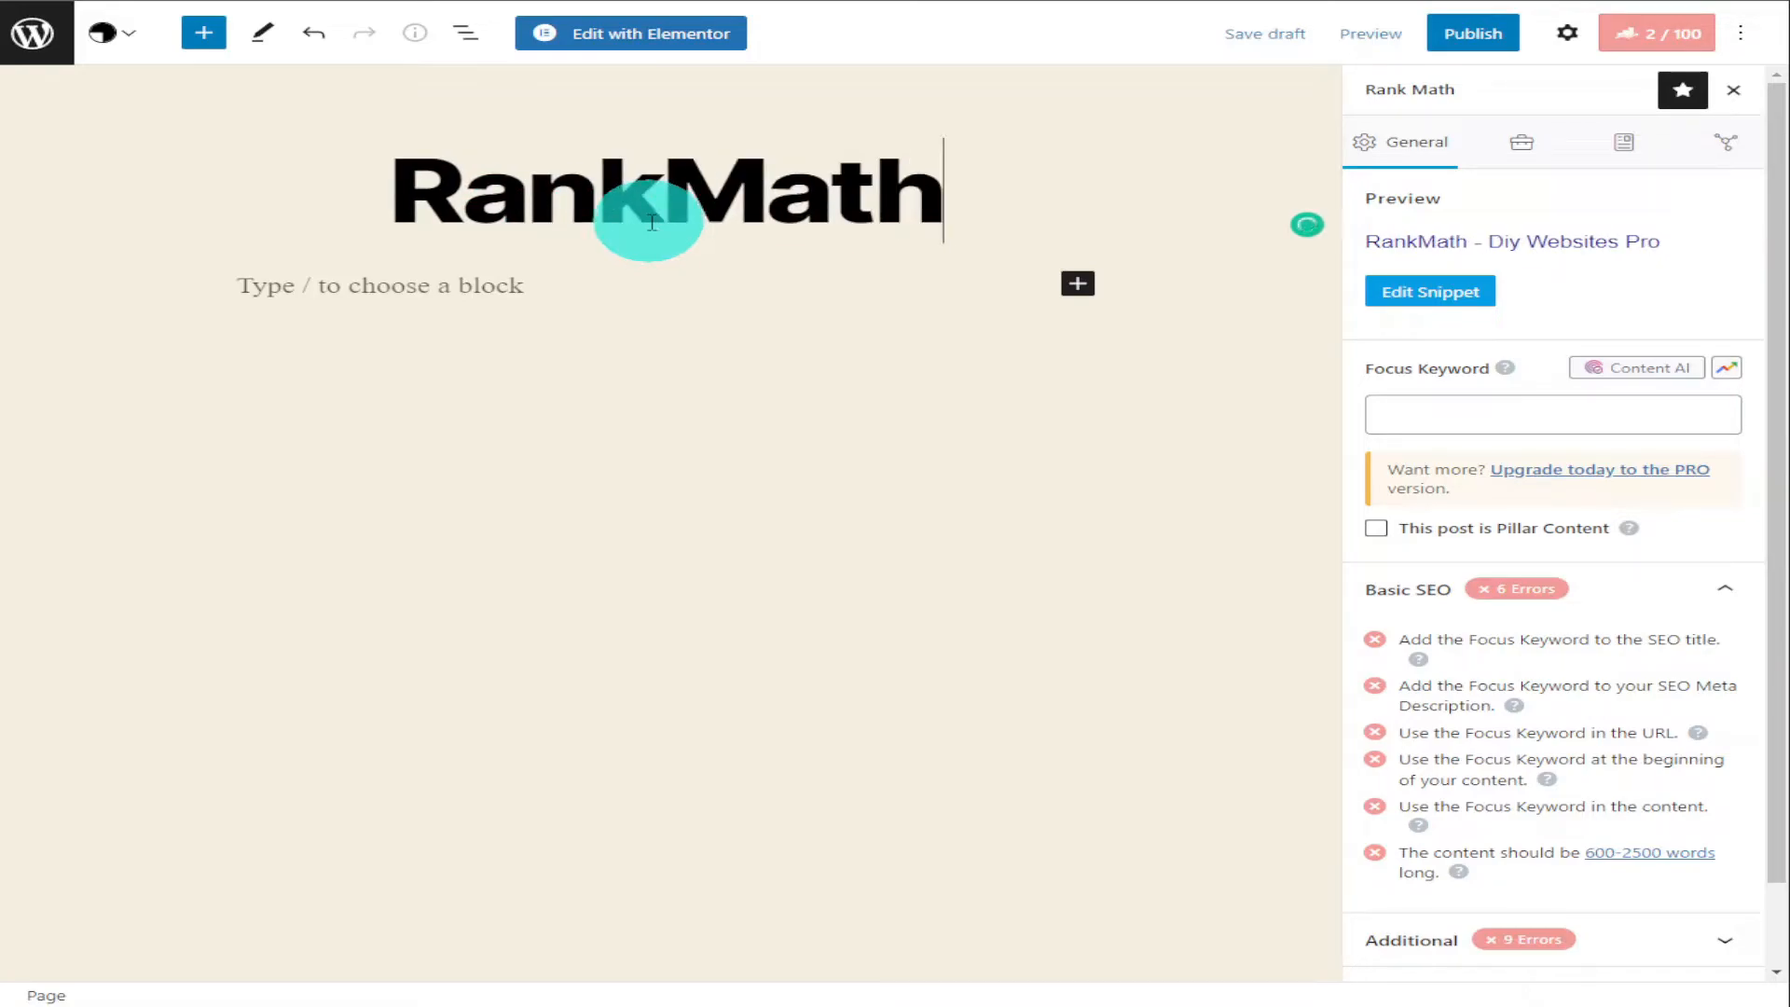
Step: Open the RankMath page in the Elementor editor and display its SEO settings
left_click(612, 56)
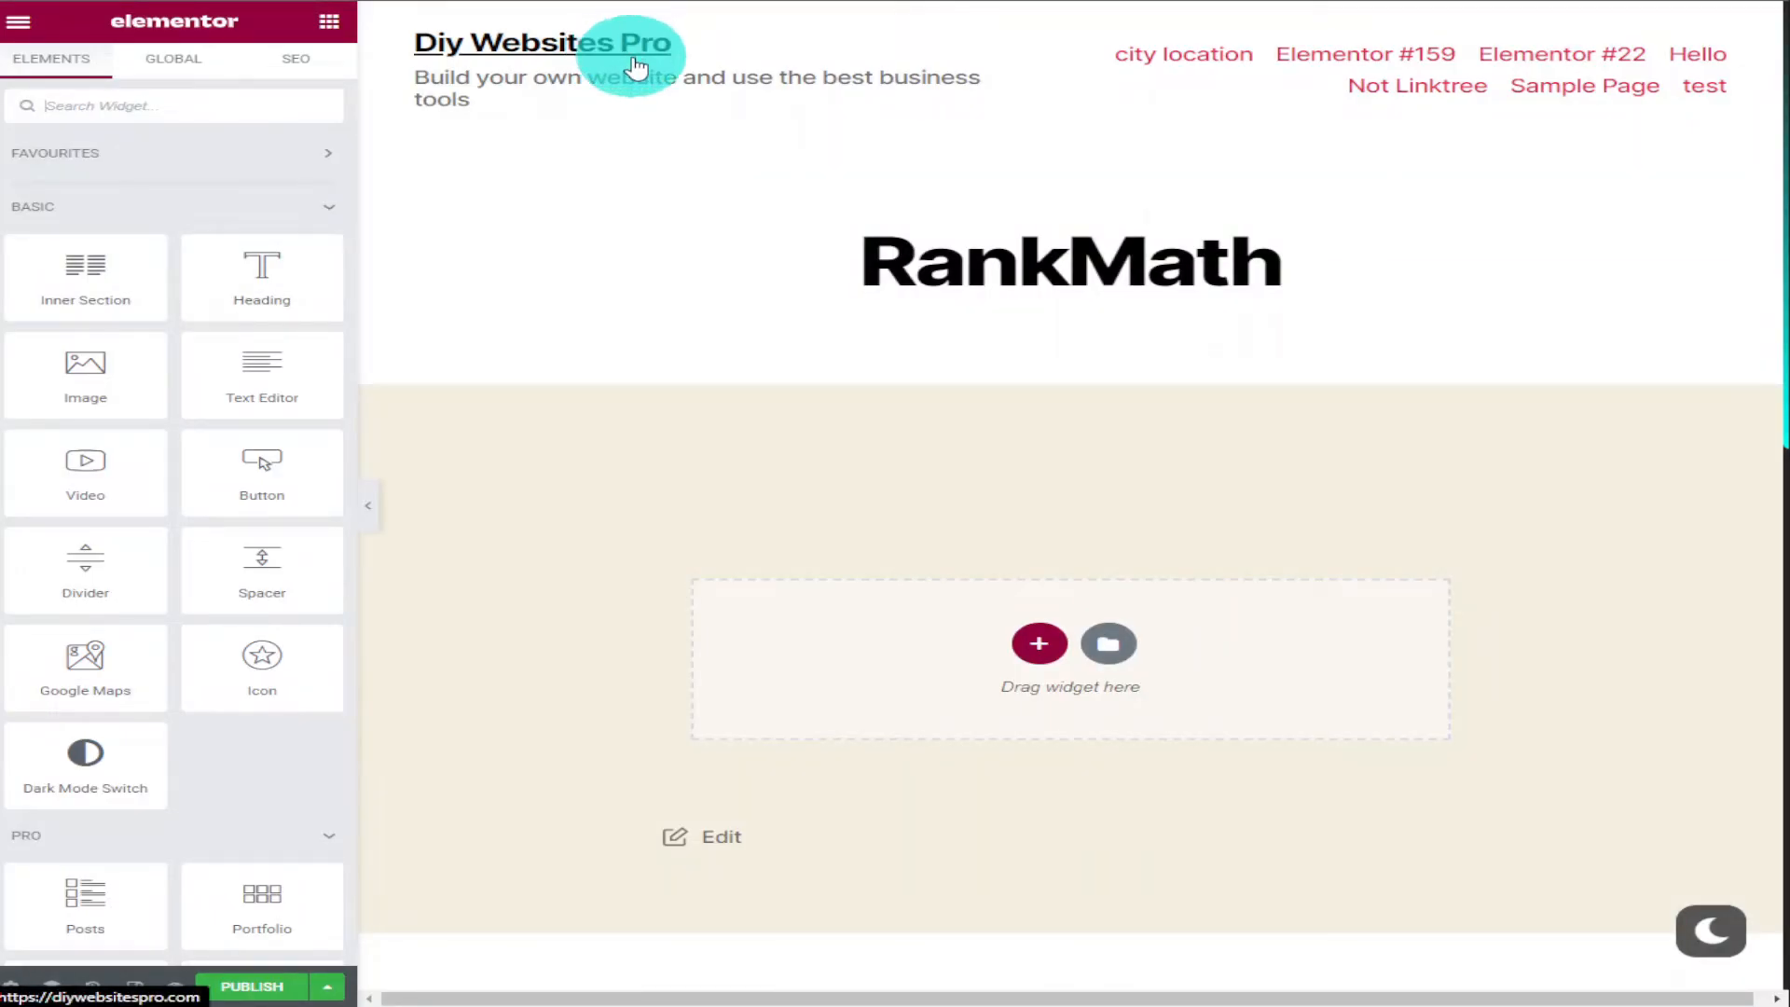
scroll(627, 62, "down", 5)
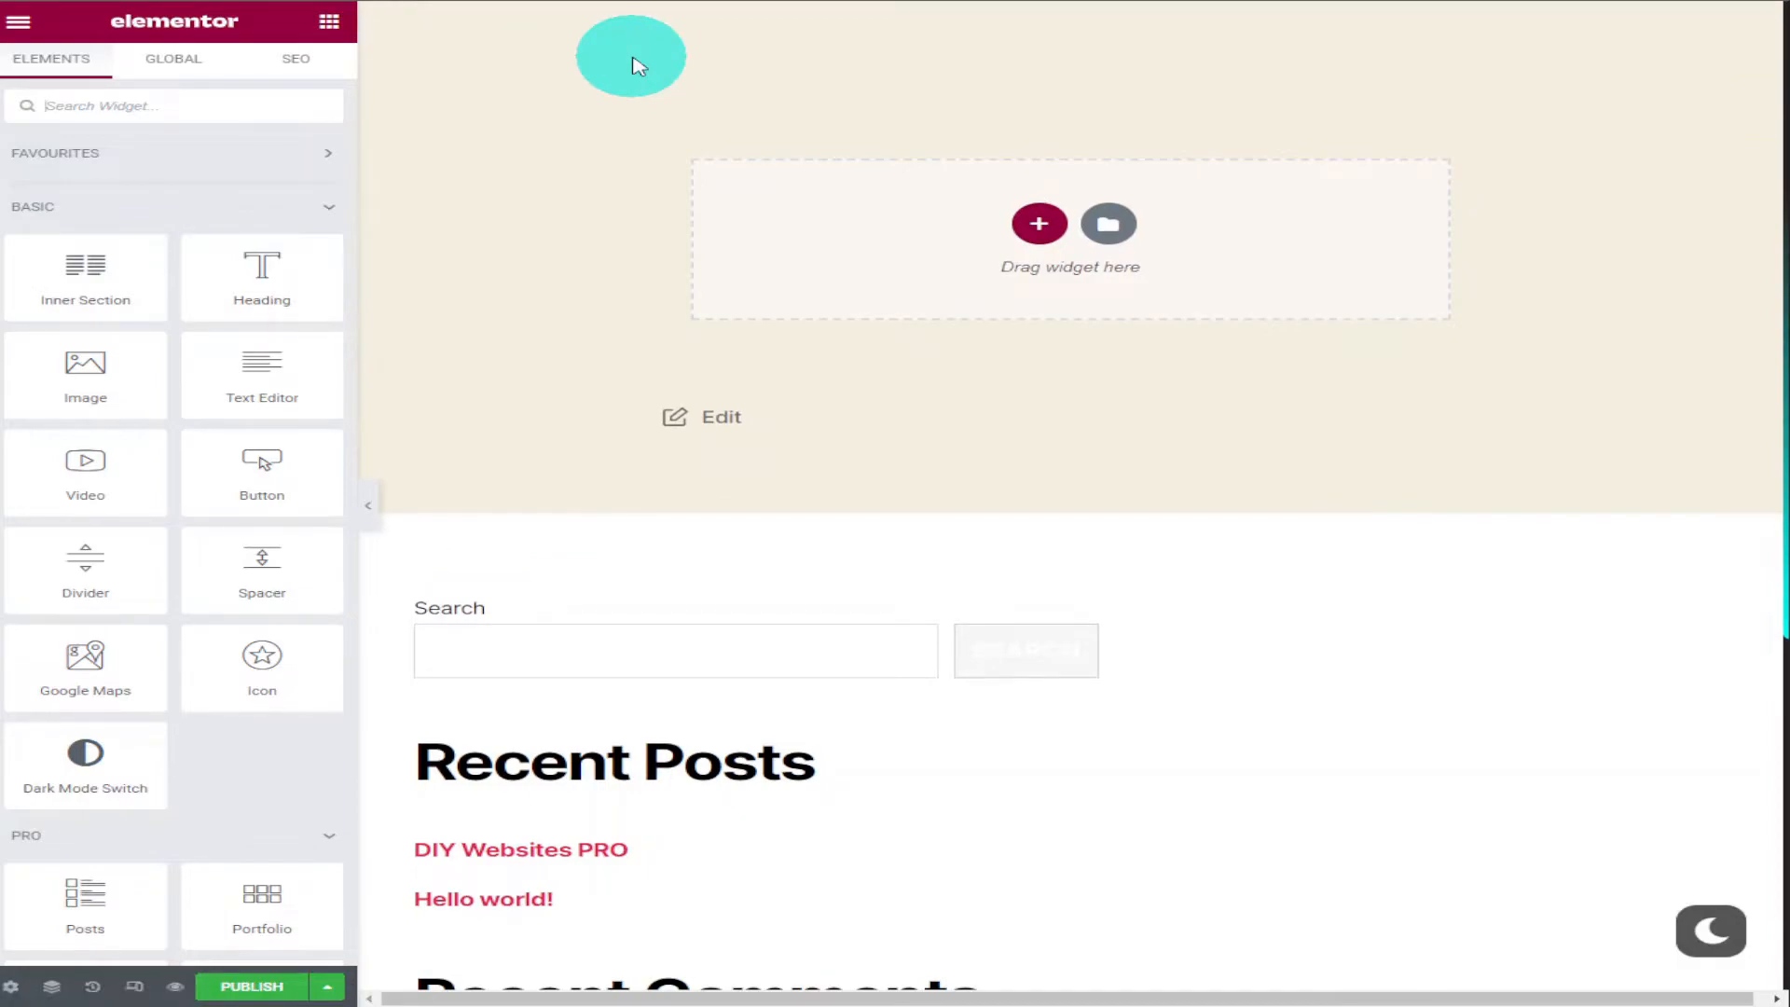
scroll(635, 67, "up", 1)
left_click(339, 67)
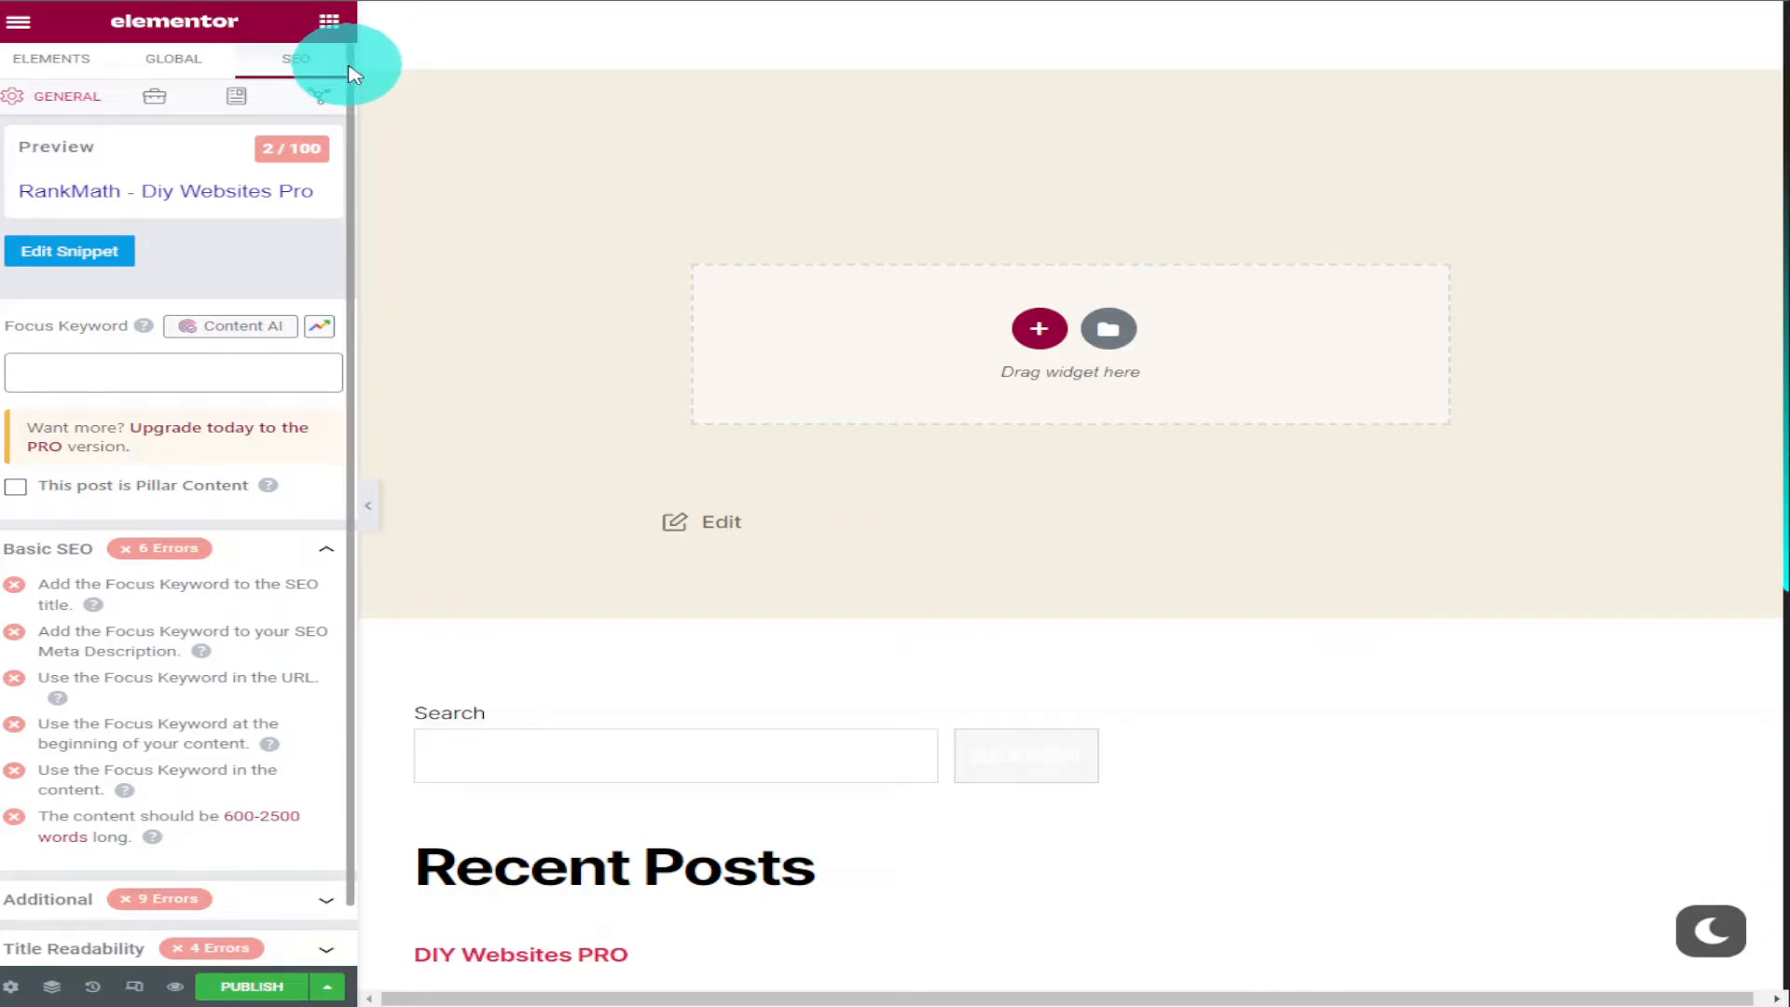
Step: Expand the Additional, Title Readability and Content Readability checks and review the page's SEO recommendations
left_click_drag(351, 75, 351, 164)
left_click(287, 840)
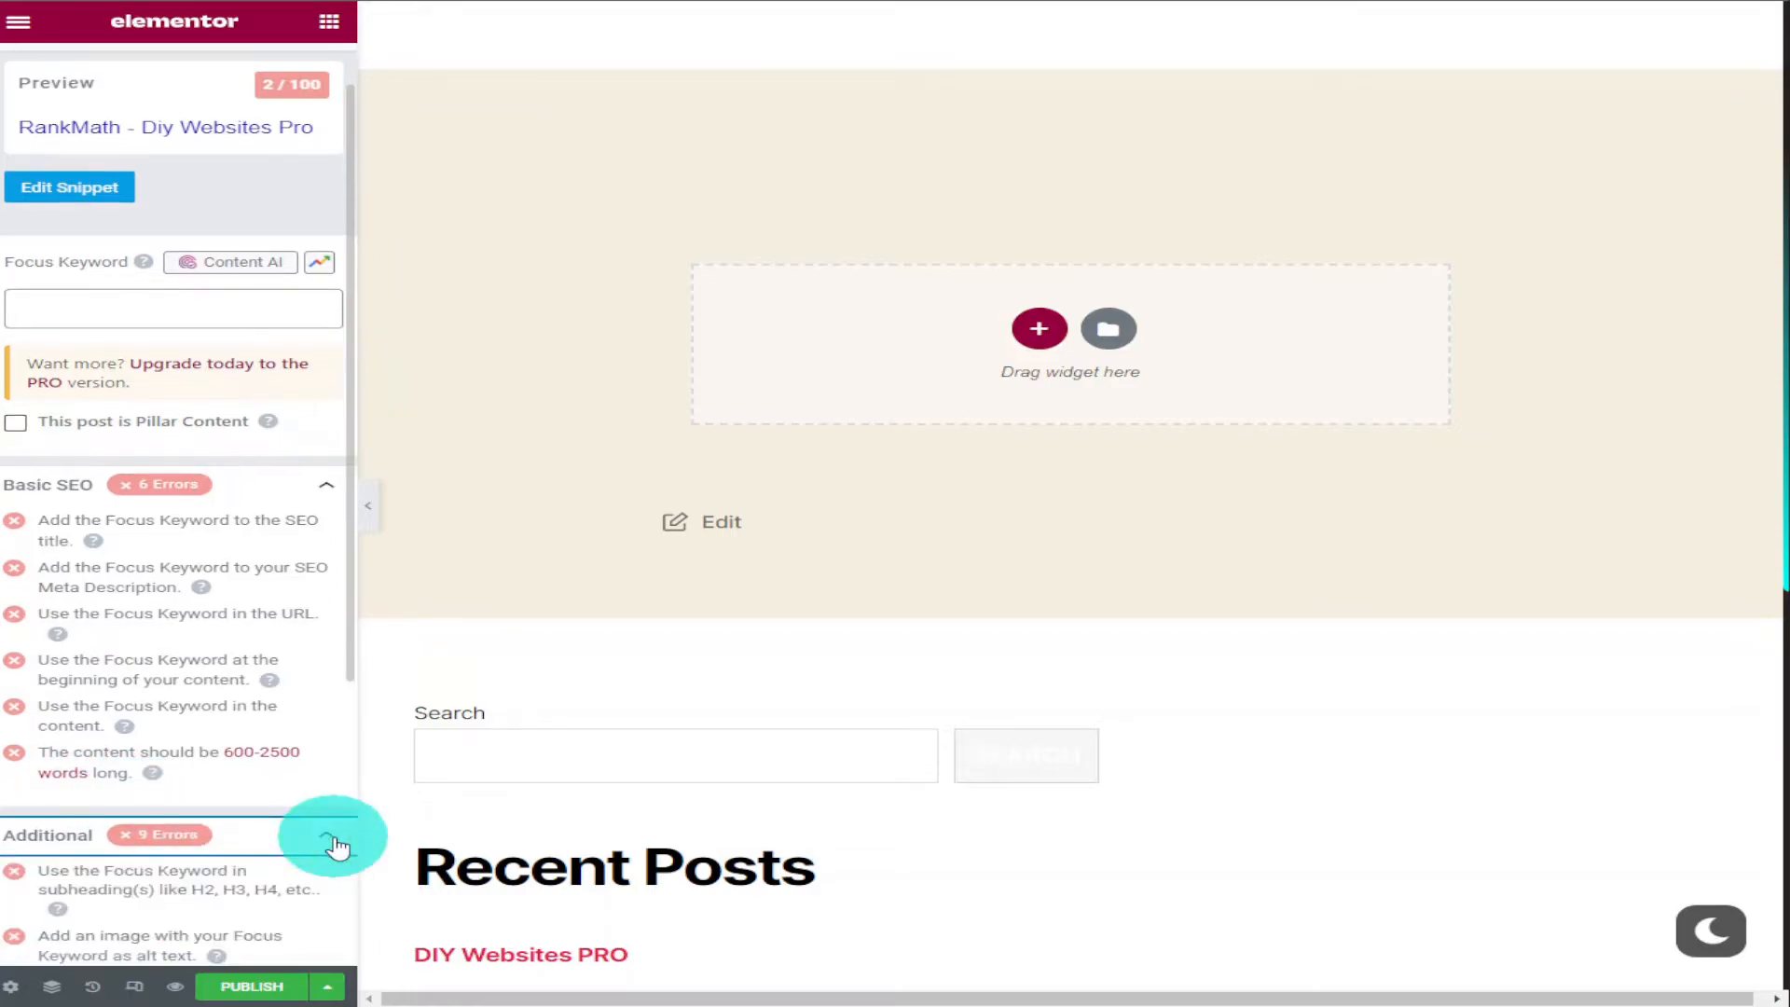
scroll(271, 599, "down", 5)
left_click(315, 886)
scroll(292, 759, "down", 3)
left_click(320, 942)
scroll(320, 895, "down", 3)
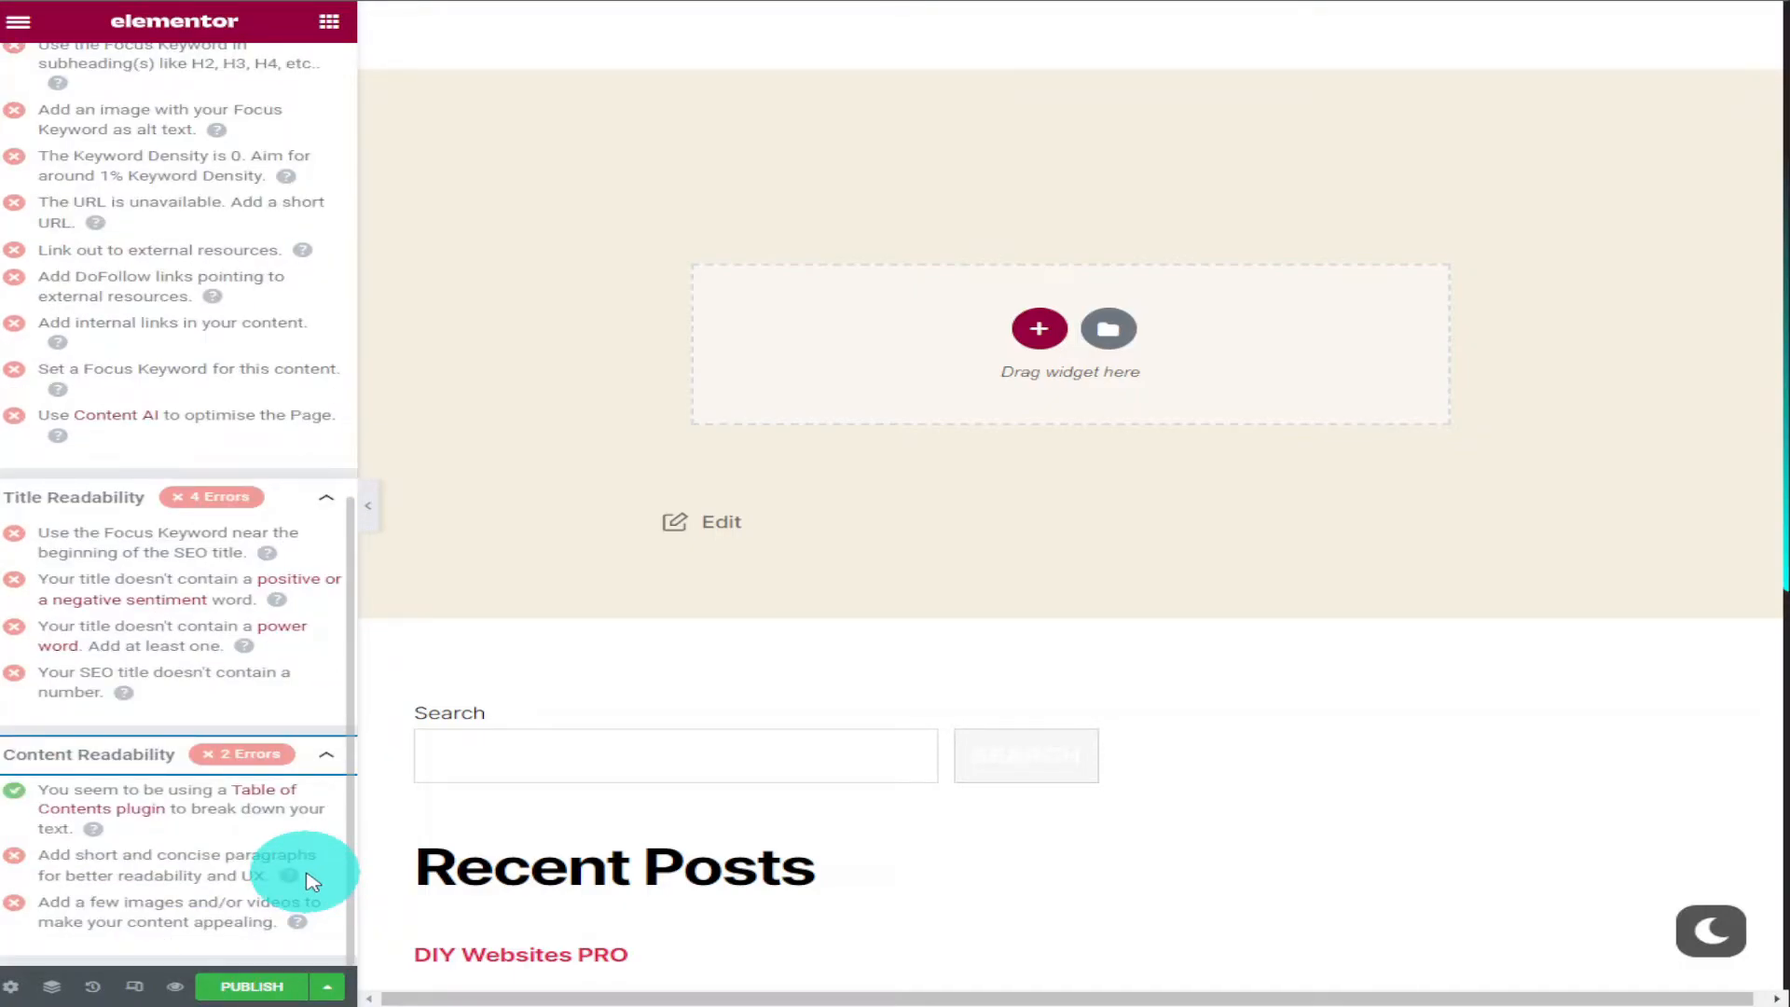
scroll(311, 881, "up", 10)
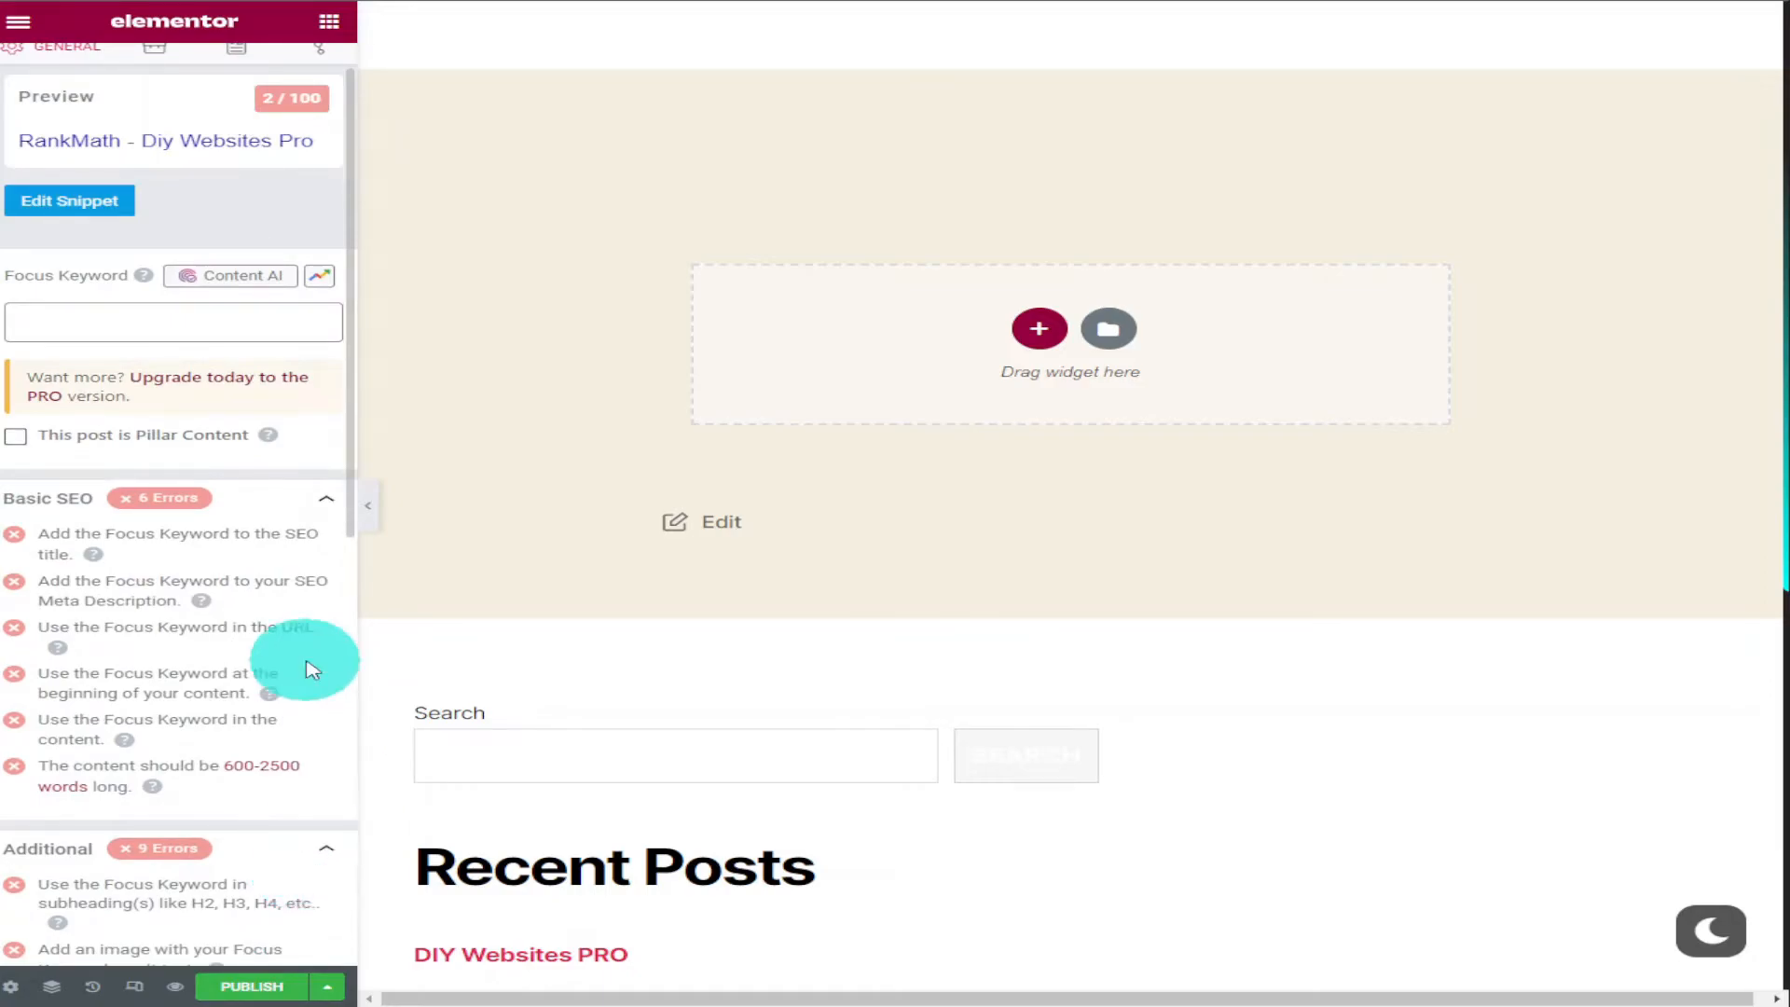
Step: Add "Rankmath" as the page's focus keyword
left_click(140, 331)
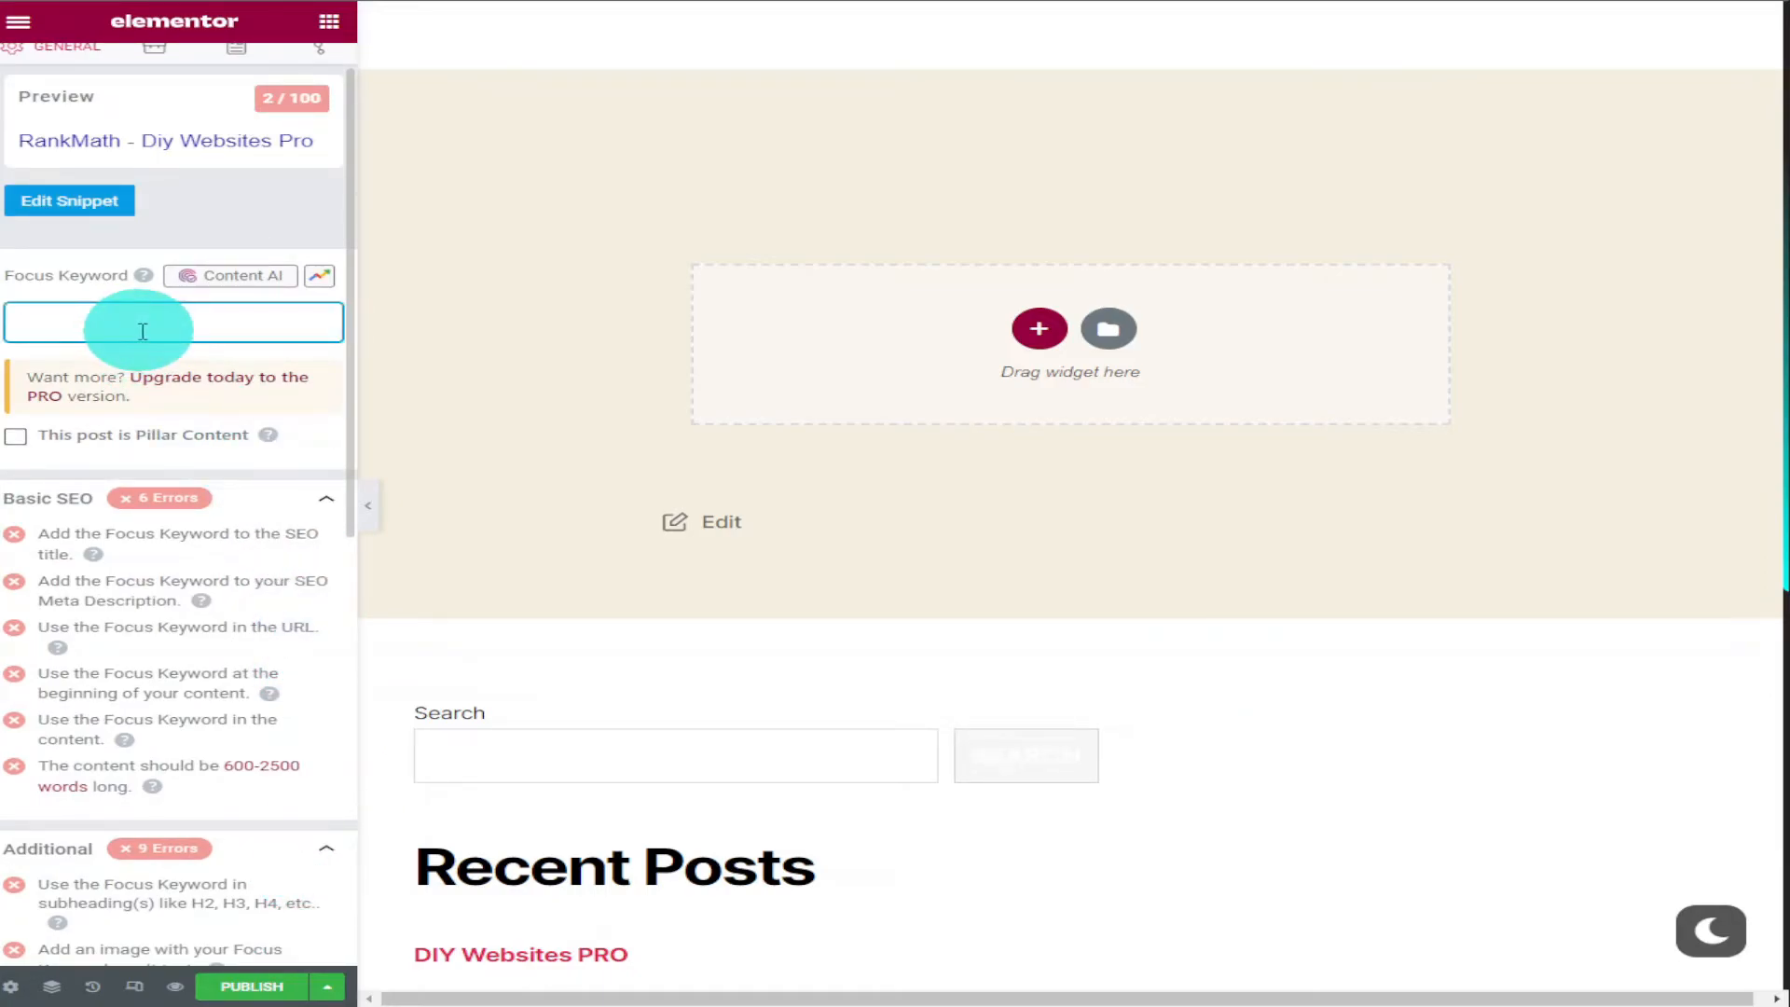
type("Rankmath")
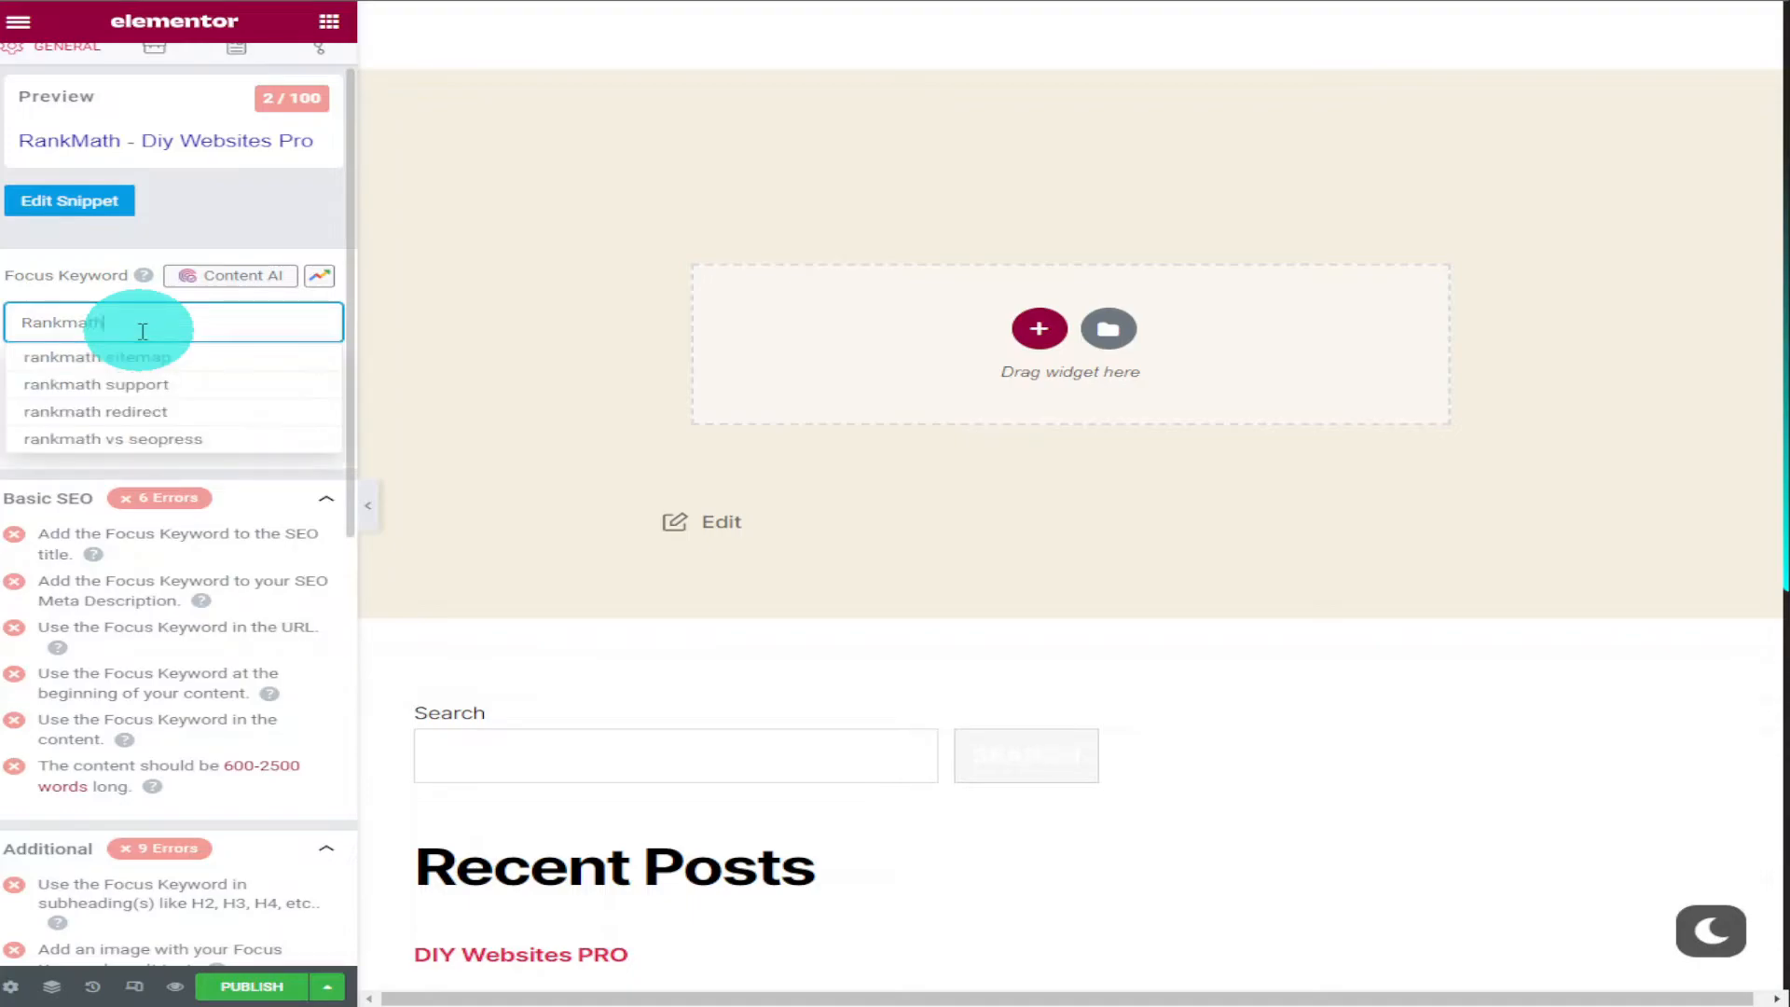
key("Return")
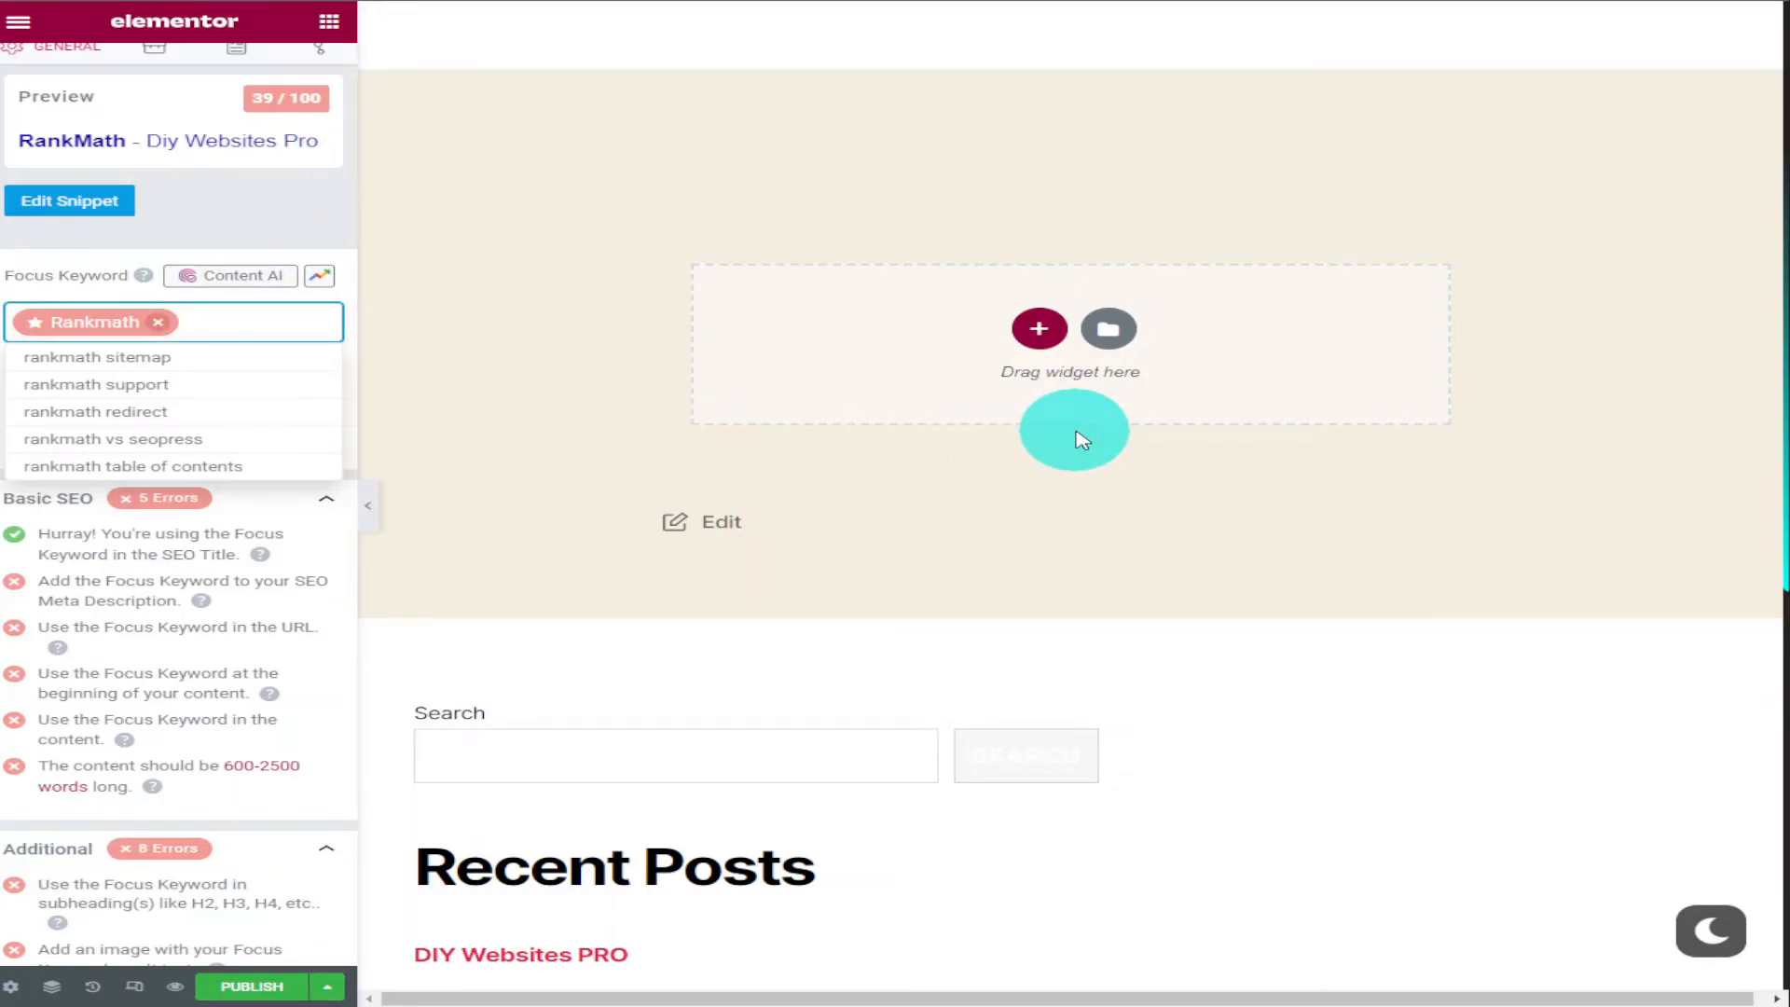
Step: Add an empty single-column section to the page and return to the Elementor widget list
left_click(1039, 329)
left_click(787, 380)
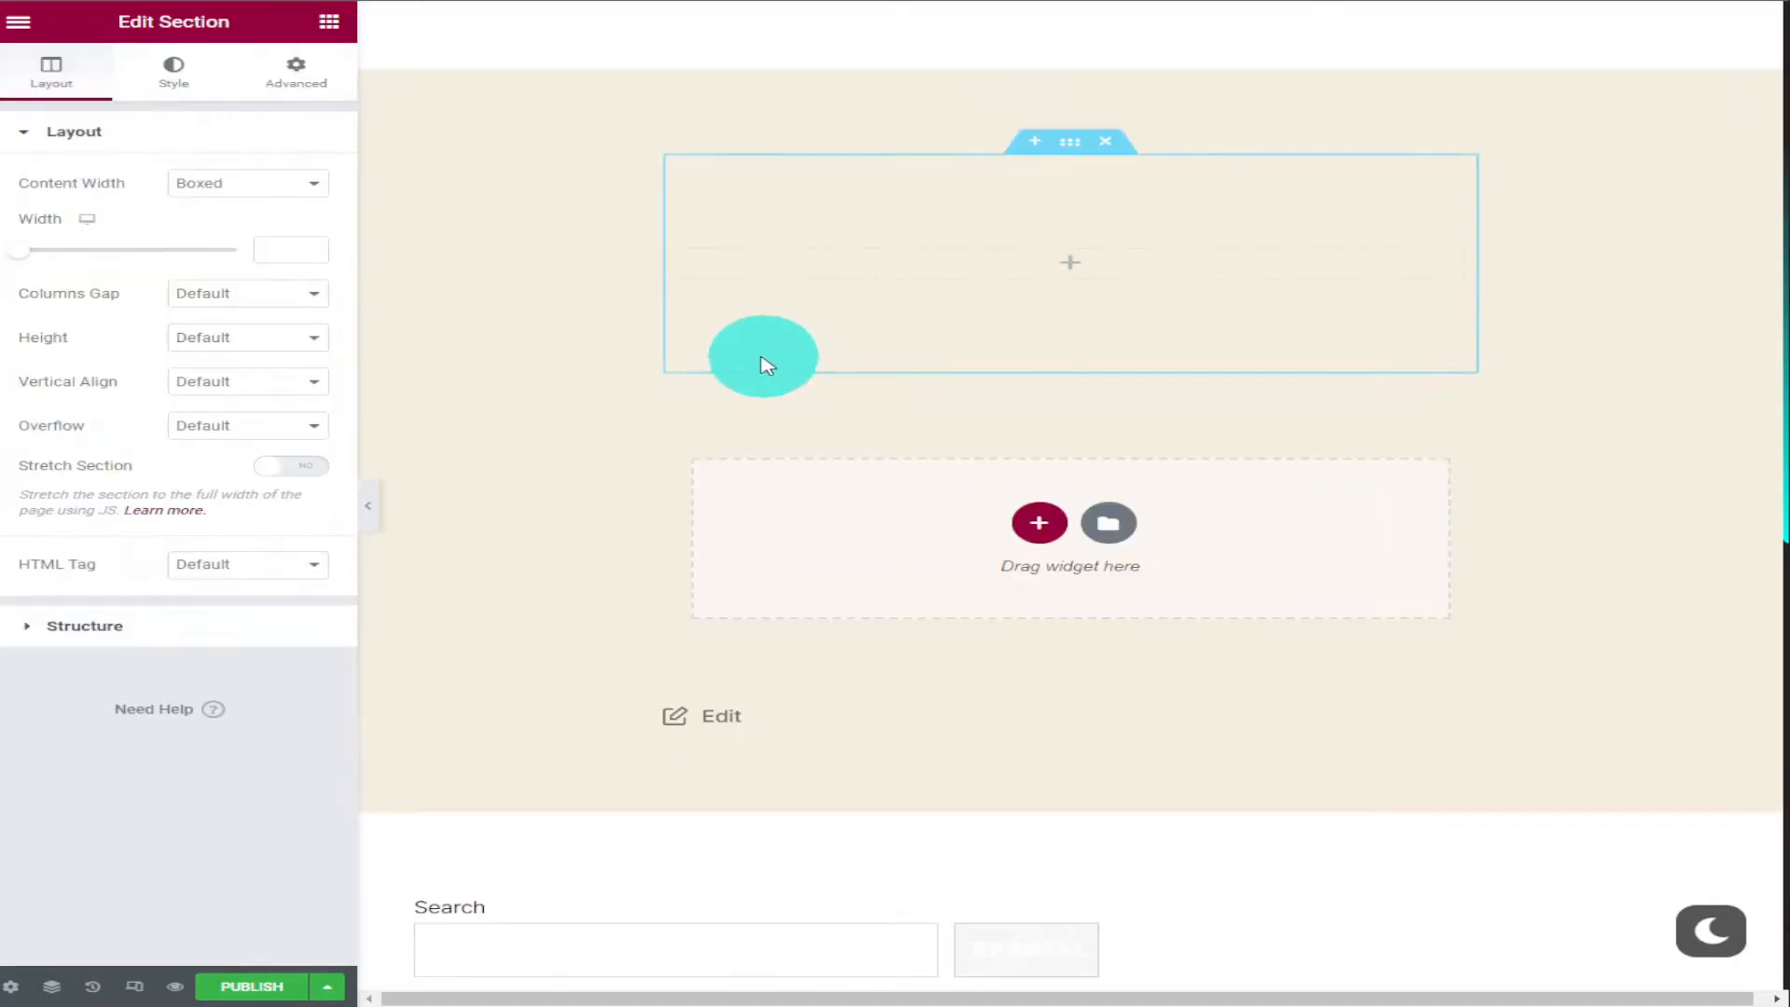
left_click(332, 21)
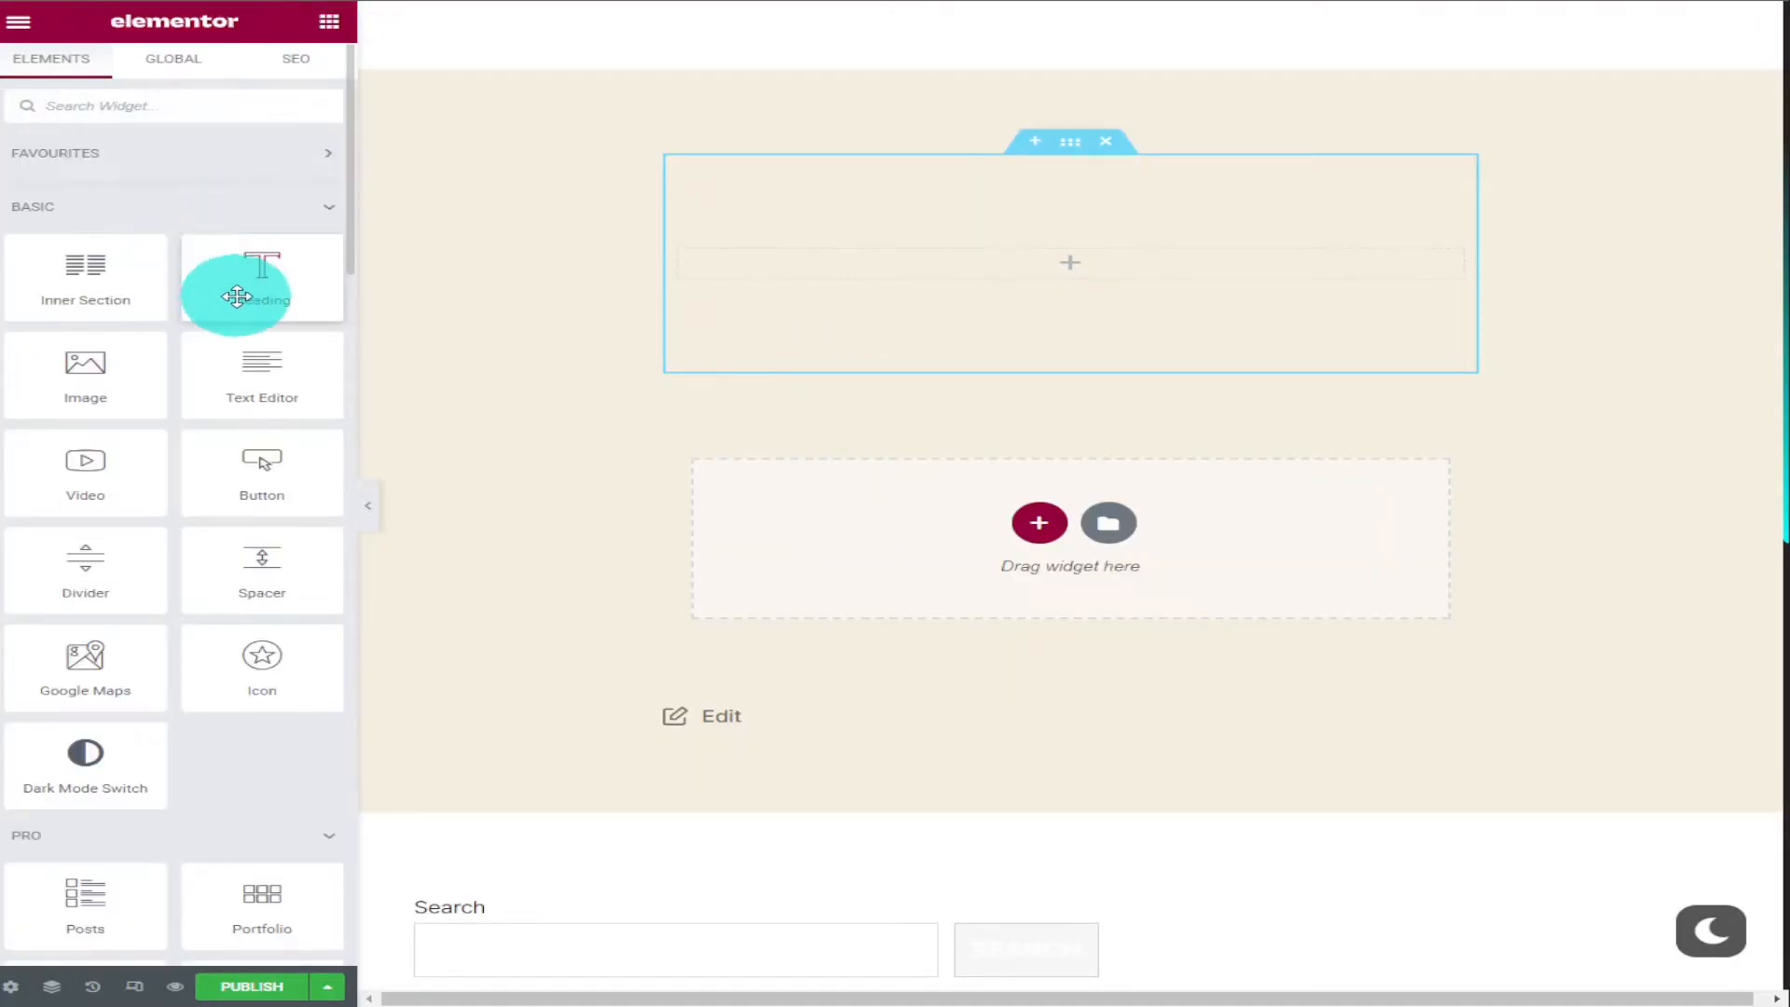
Step: Add a Text Editor widget to the empty section and replace its placeholder text with the copied Rank Math article
left_click_drag(242, 360, 900, 271)
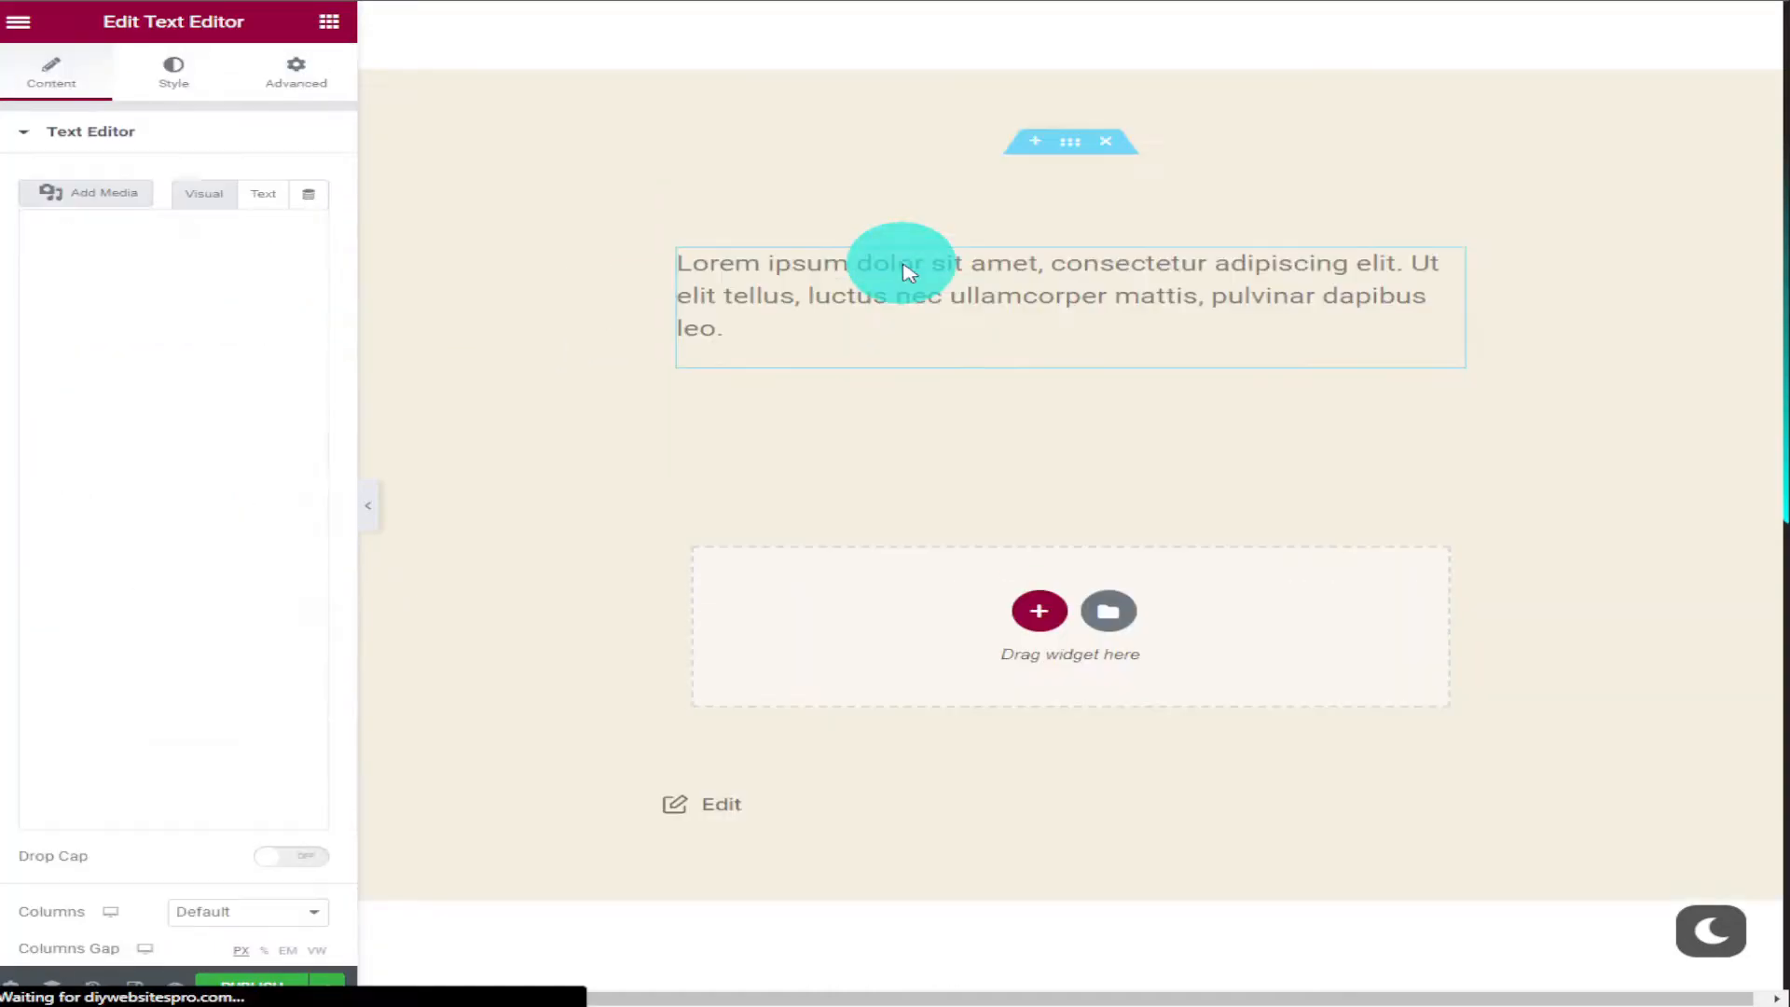
triple_click(111, 395)
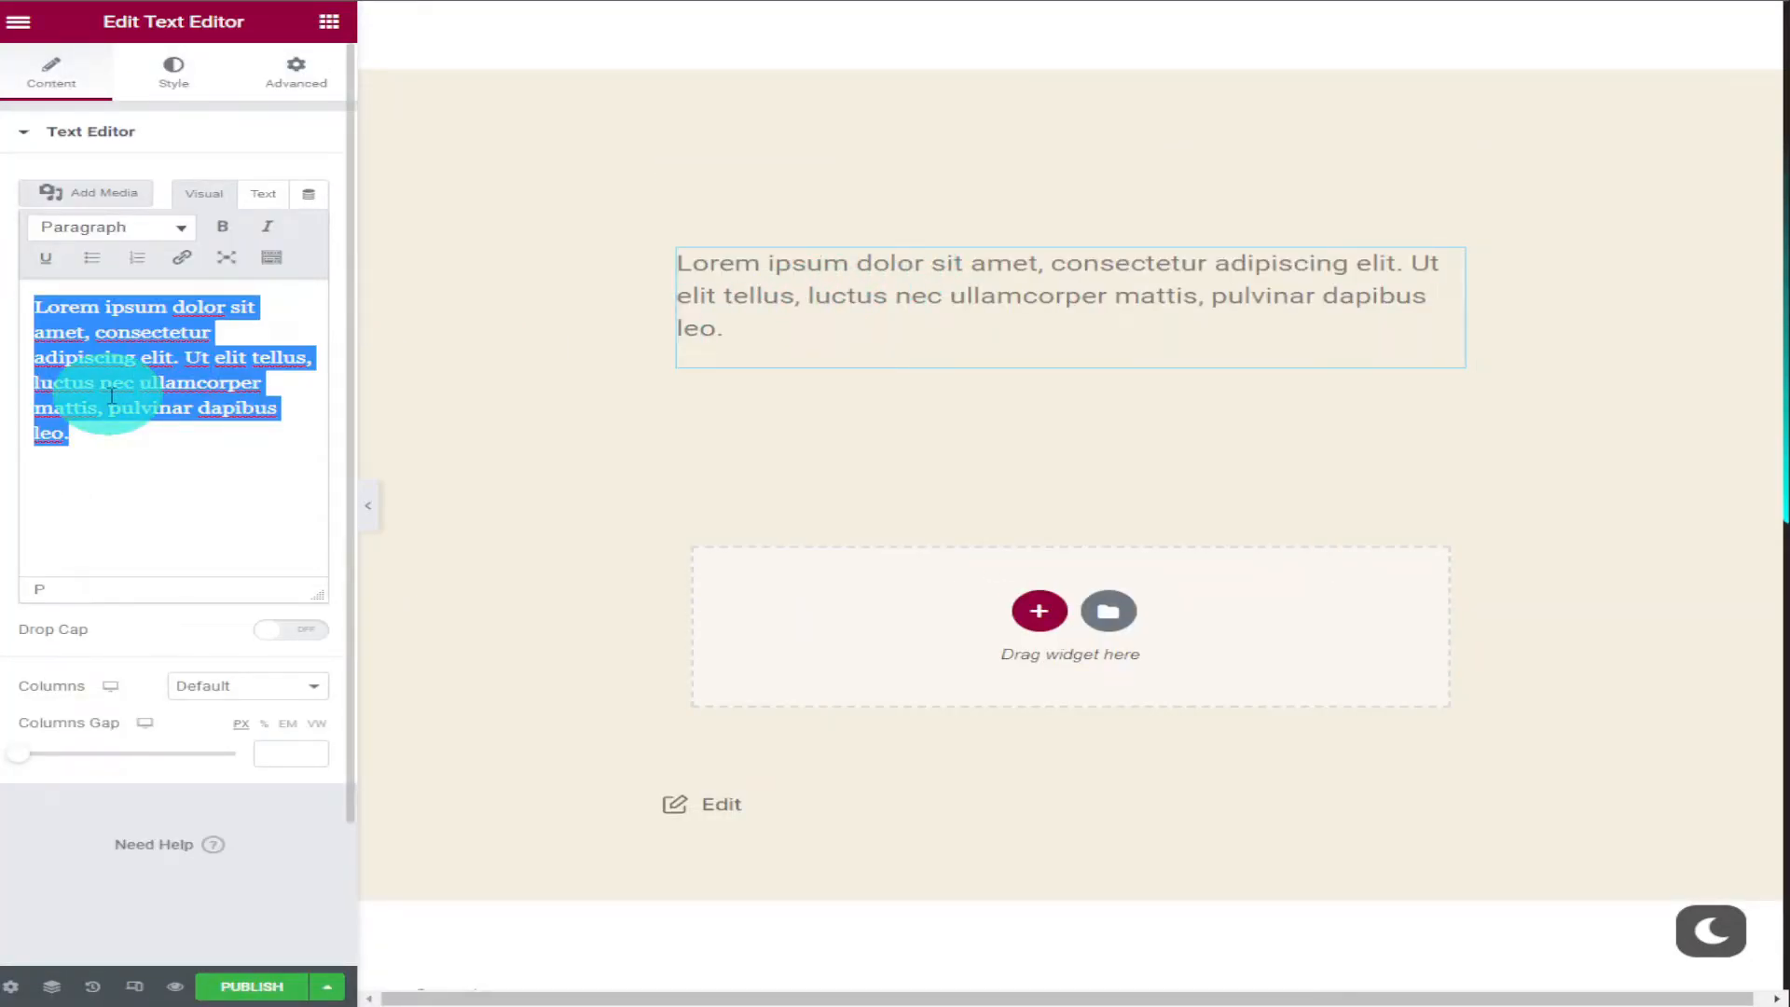
right_click(110, 396)
left_click(226, 486)
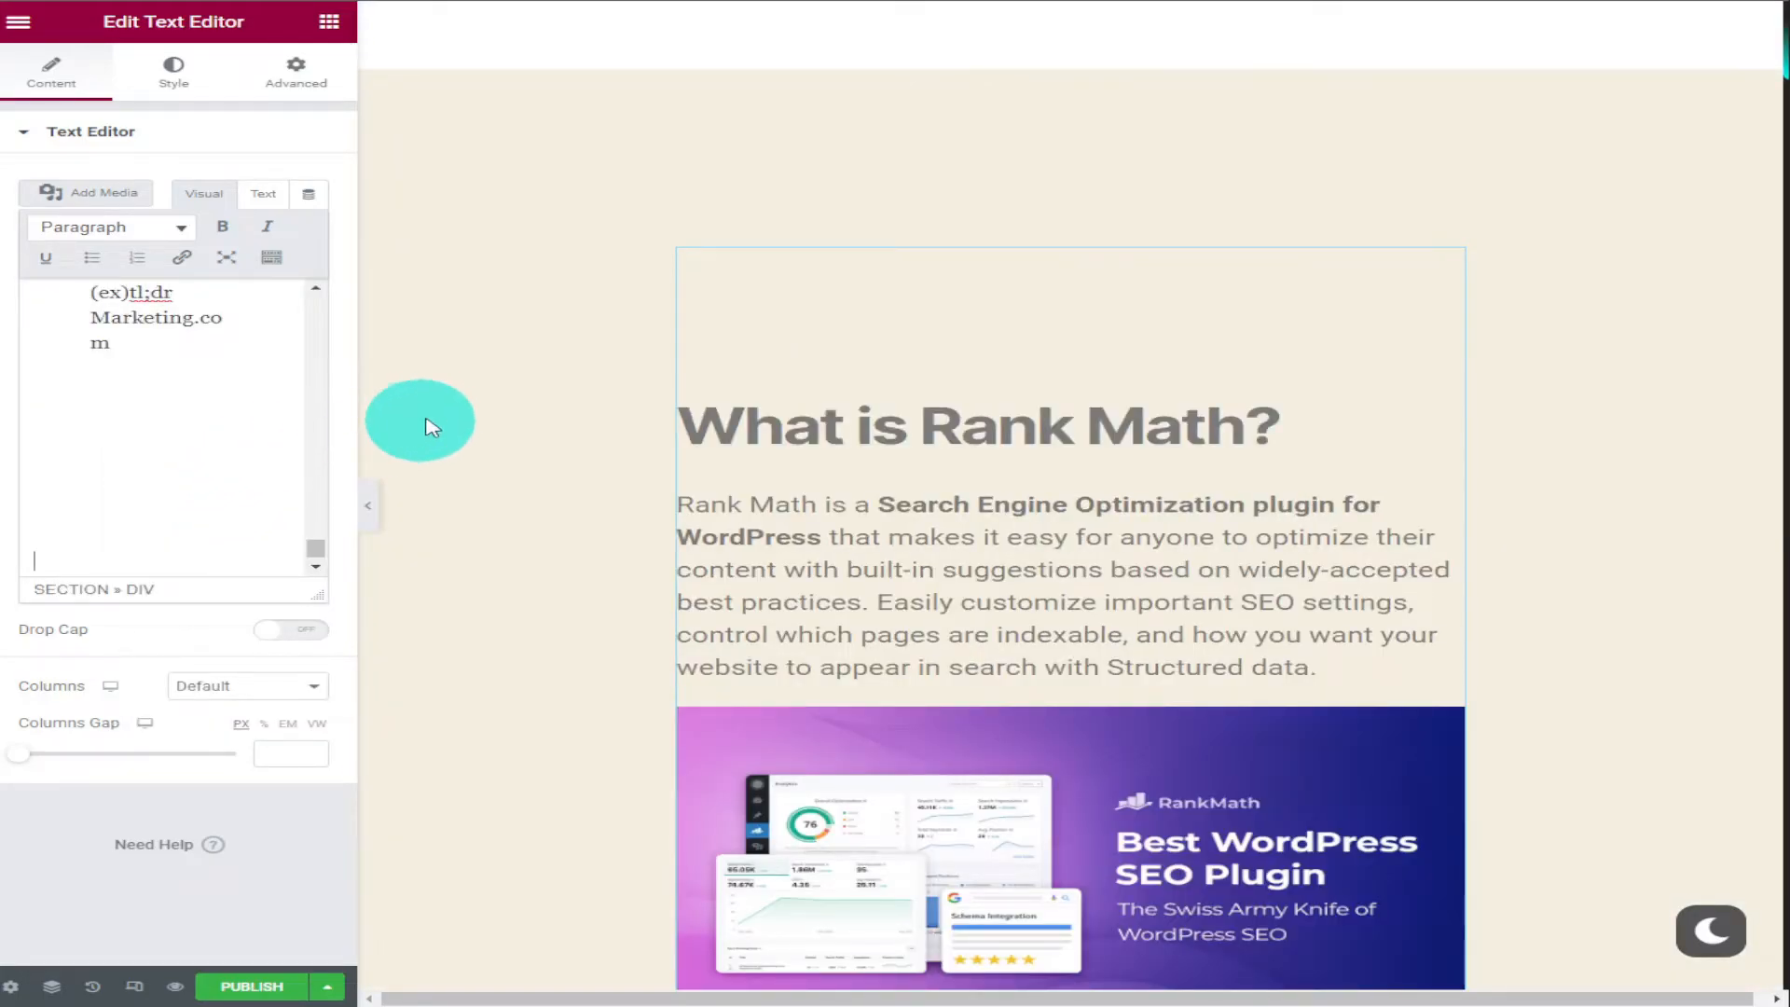
scroll(418, 429, "down", 15)
scroll(435, 426, "down", 8)
scroll(435, 426, "up", 12)
scroll(434, 424, "up", 10)
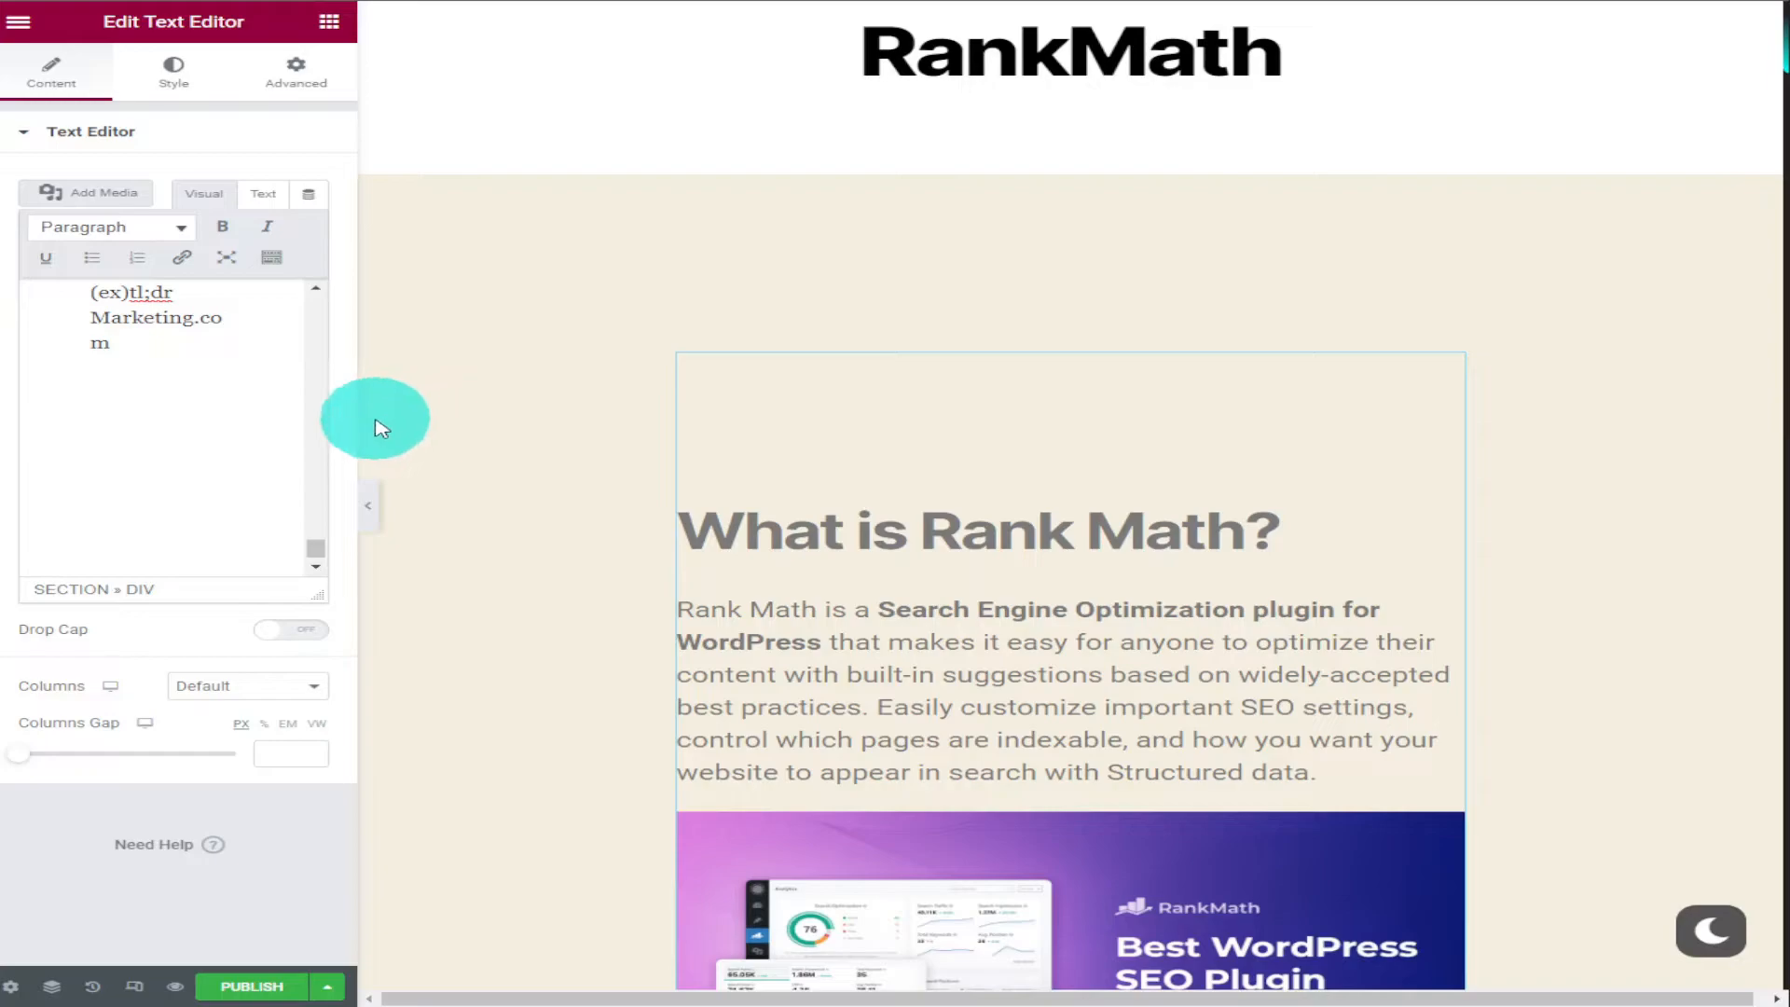
scroll(428, 421, "up", 2)
scroll(427, 421, "up", 1)
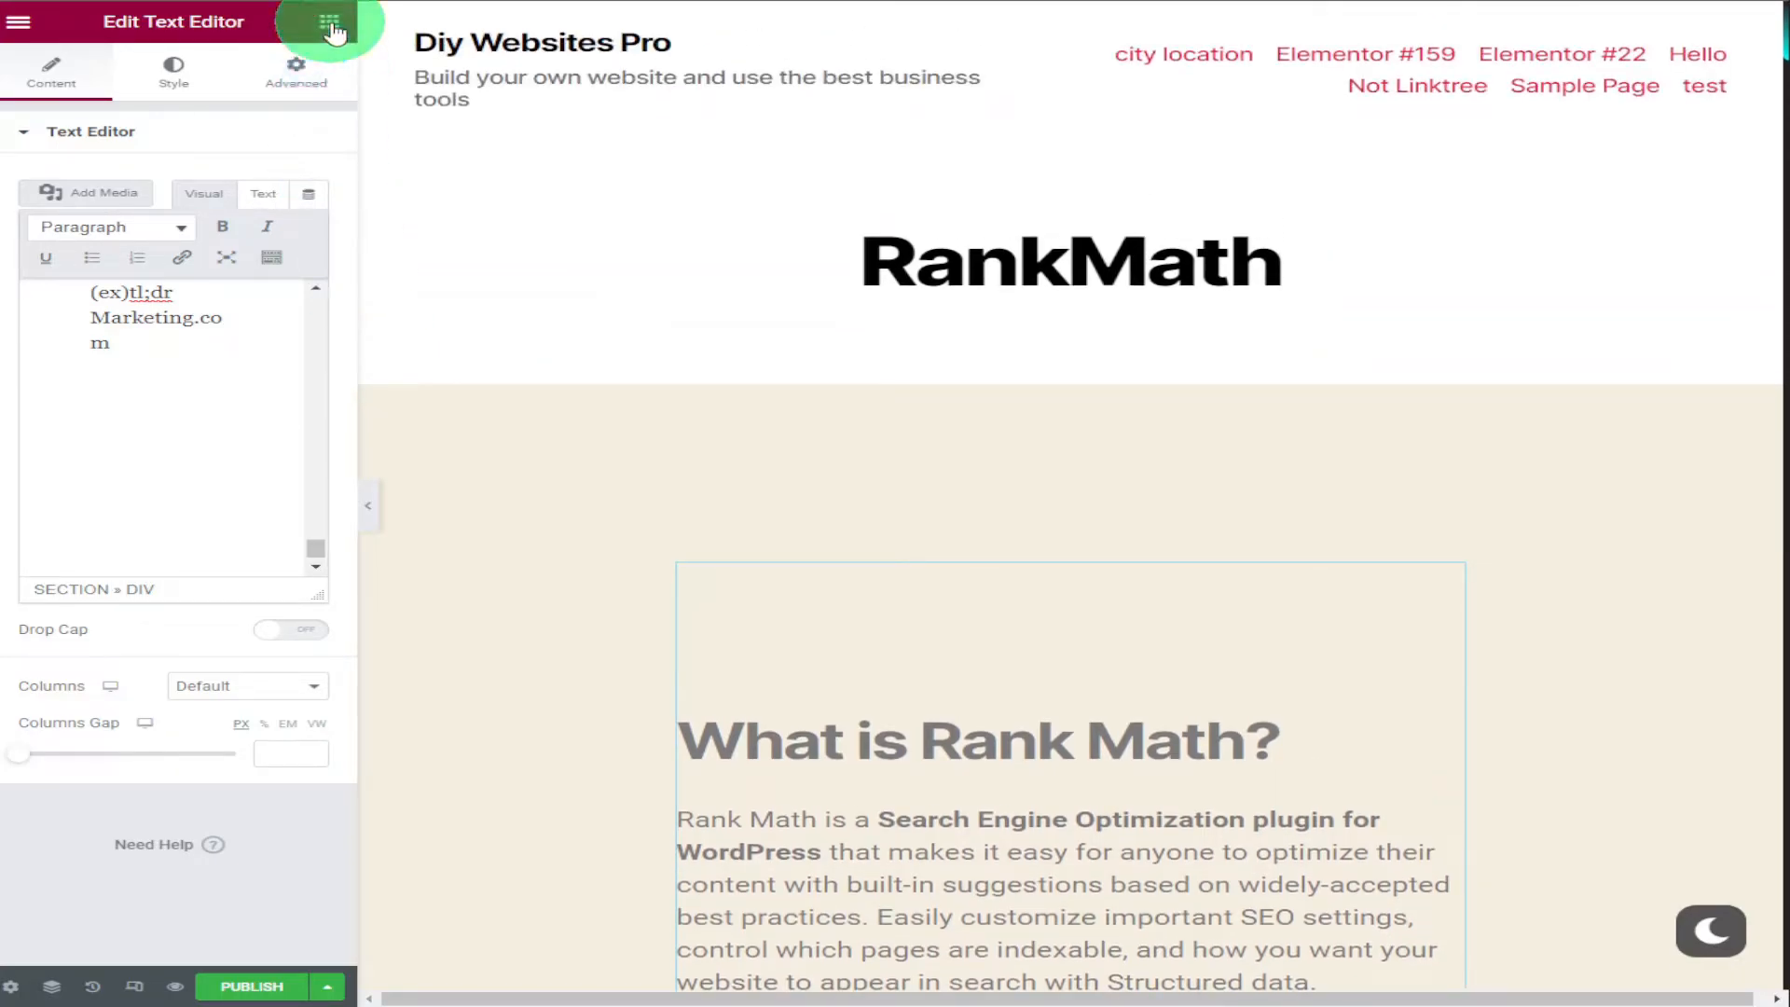
Step: Return to the page's SEO settings and review the Basic SEO checks
left_click(328, 23)
left_click(308, 65)
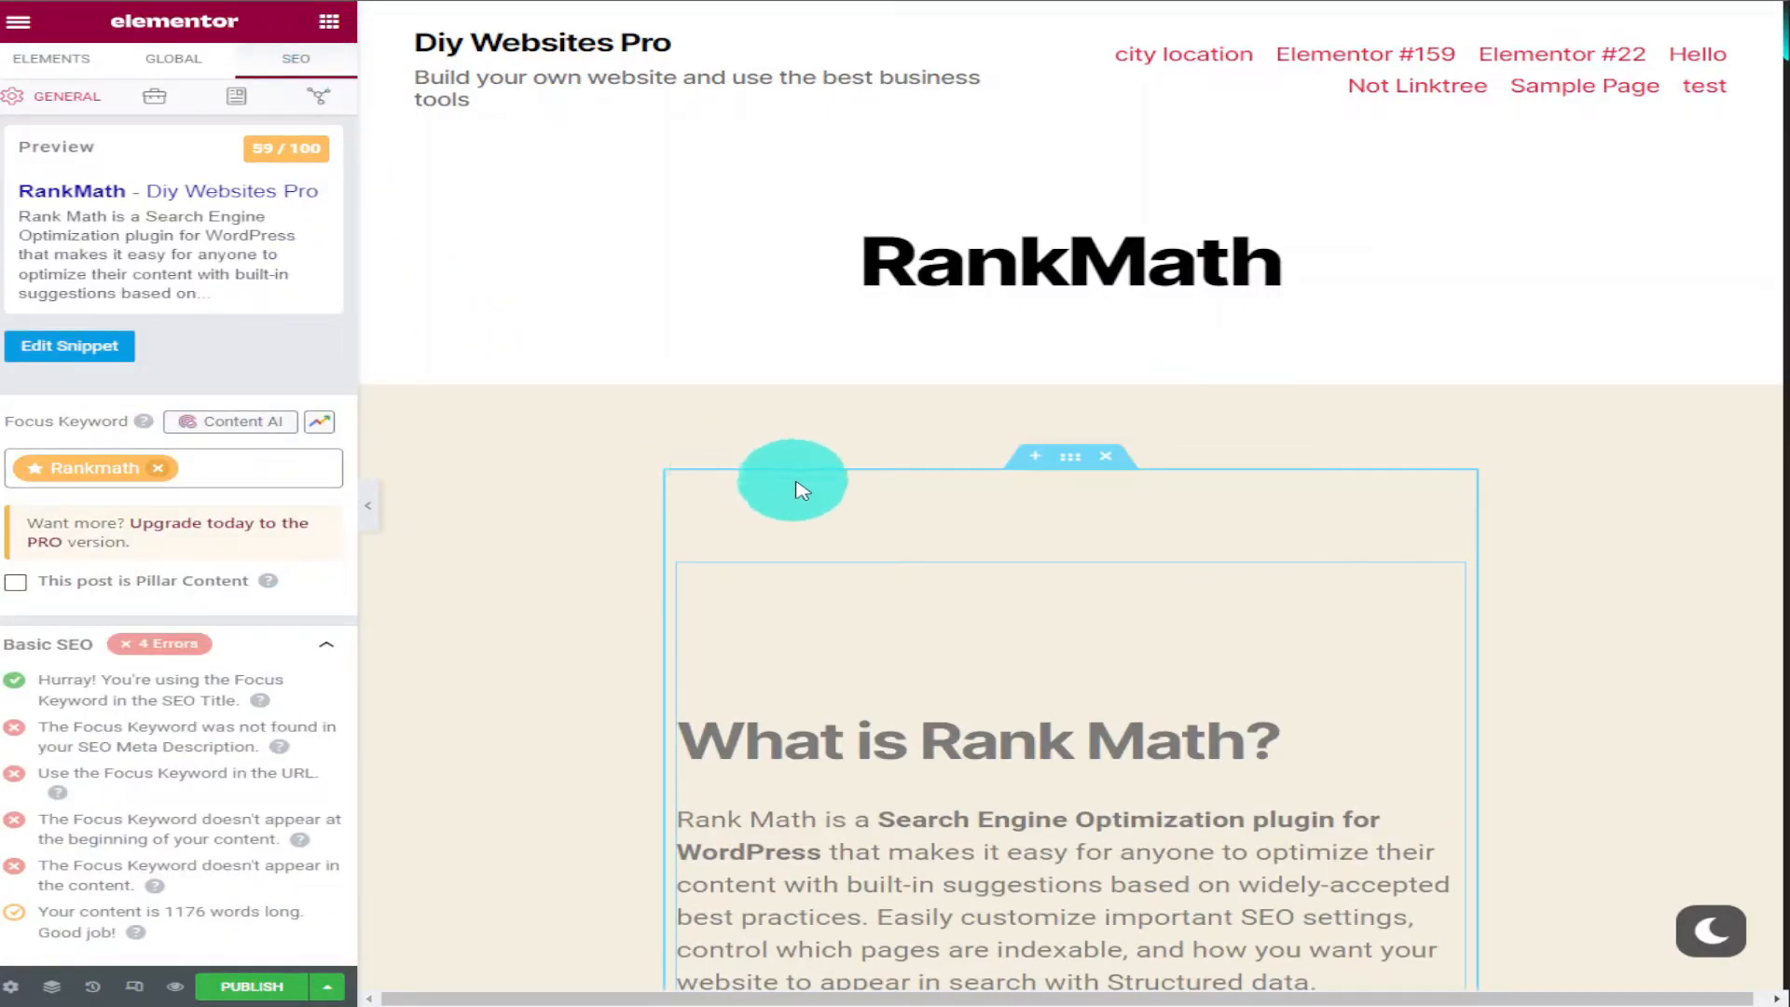
scroll(245, 530, "down", 2)
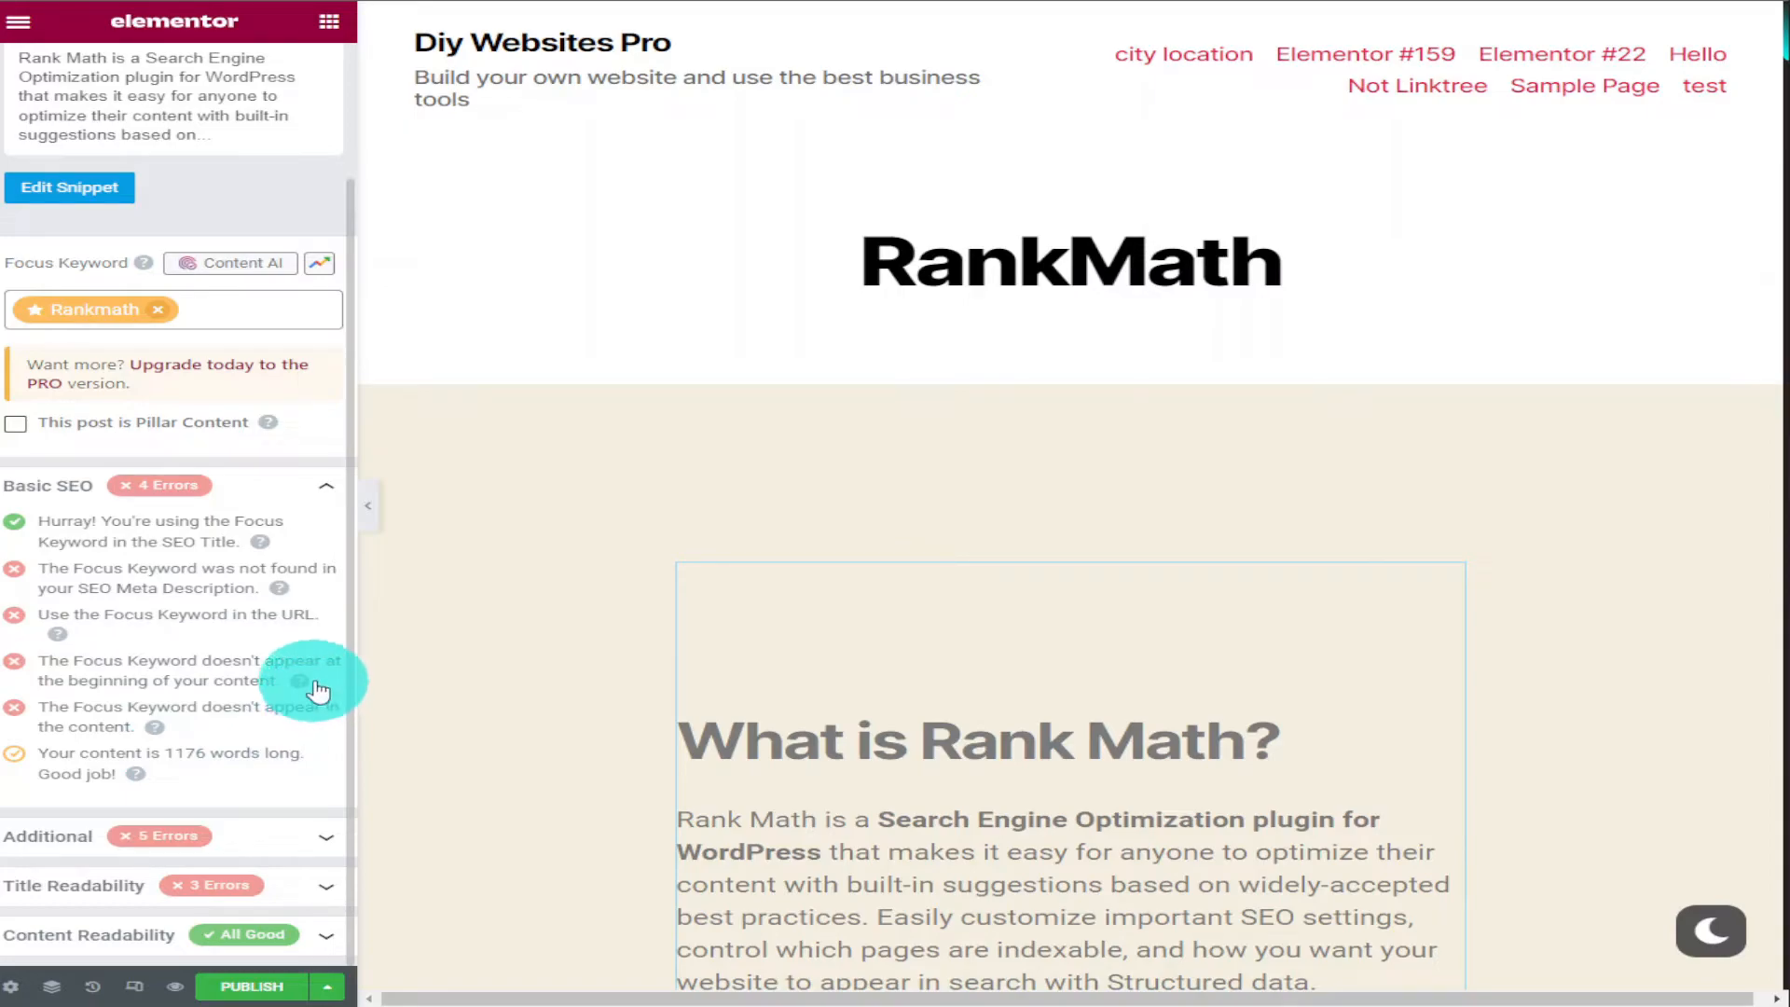
Step: Open the snippet editor and start the description with "rankmath - the best seo on the web"
left_click(98, 188)
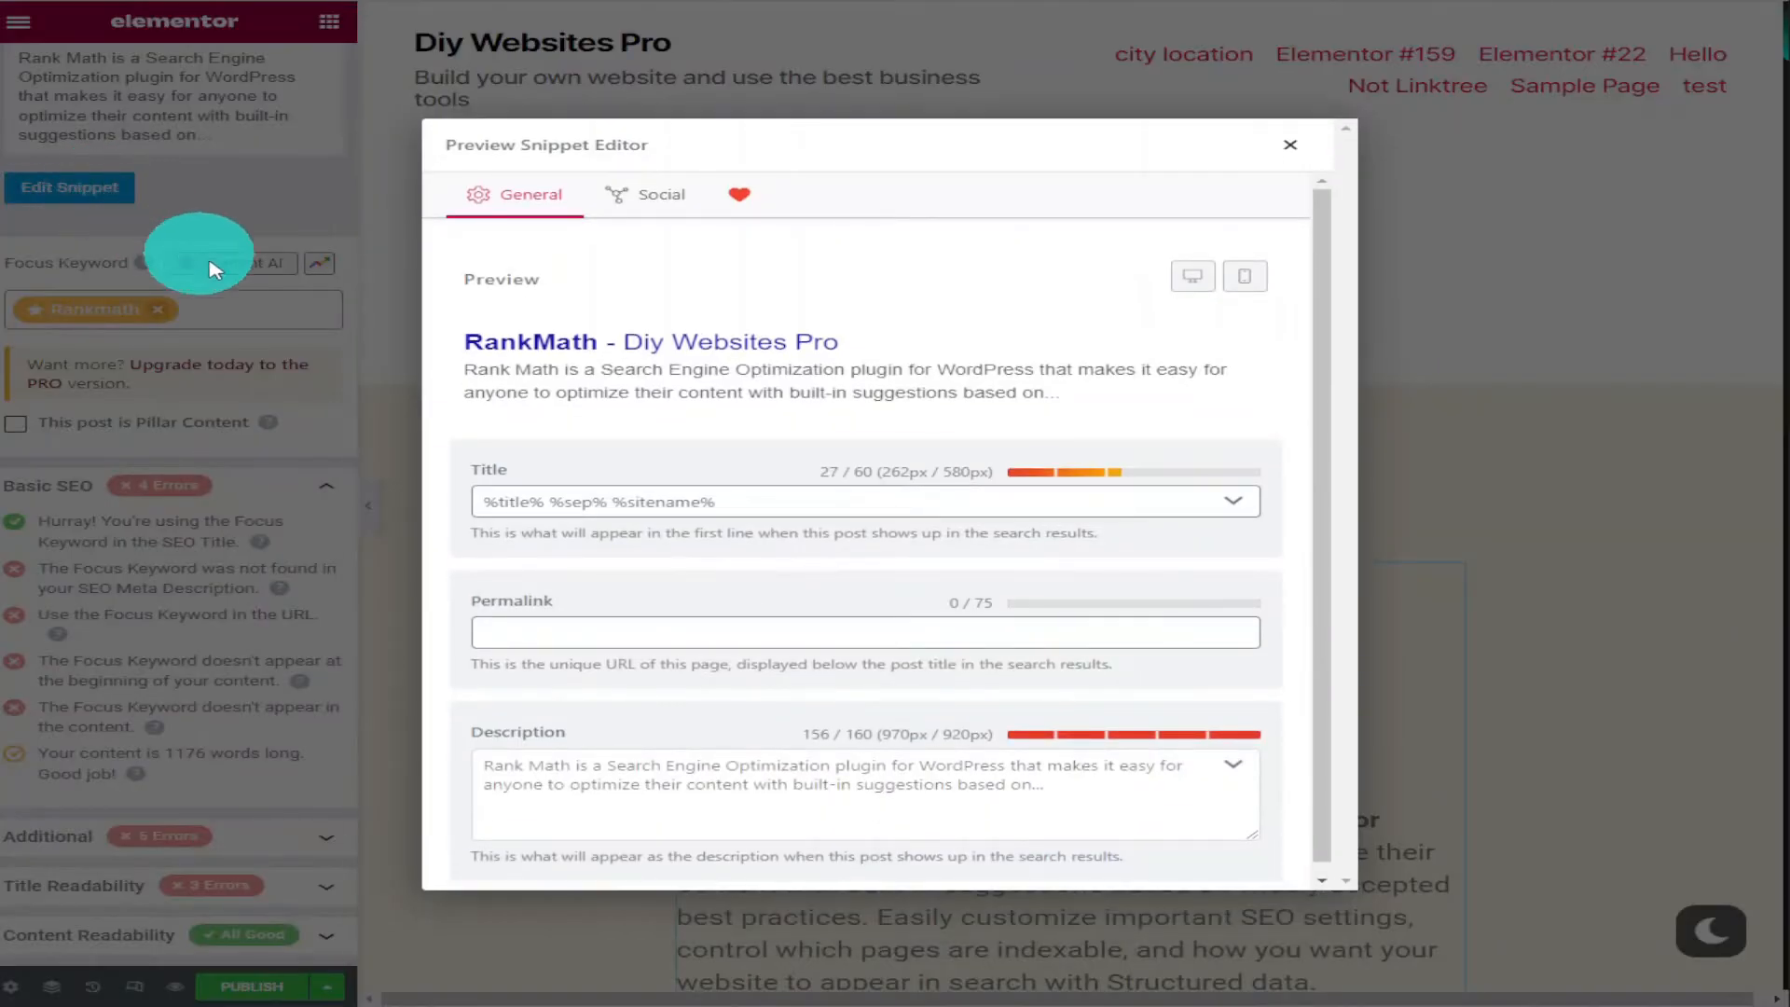
left_click(858, 786)
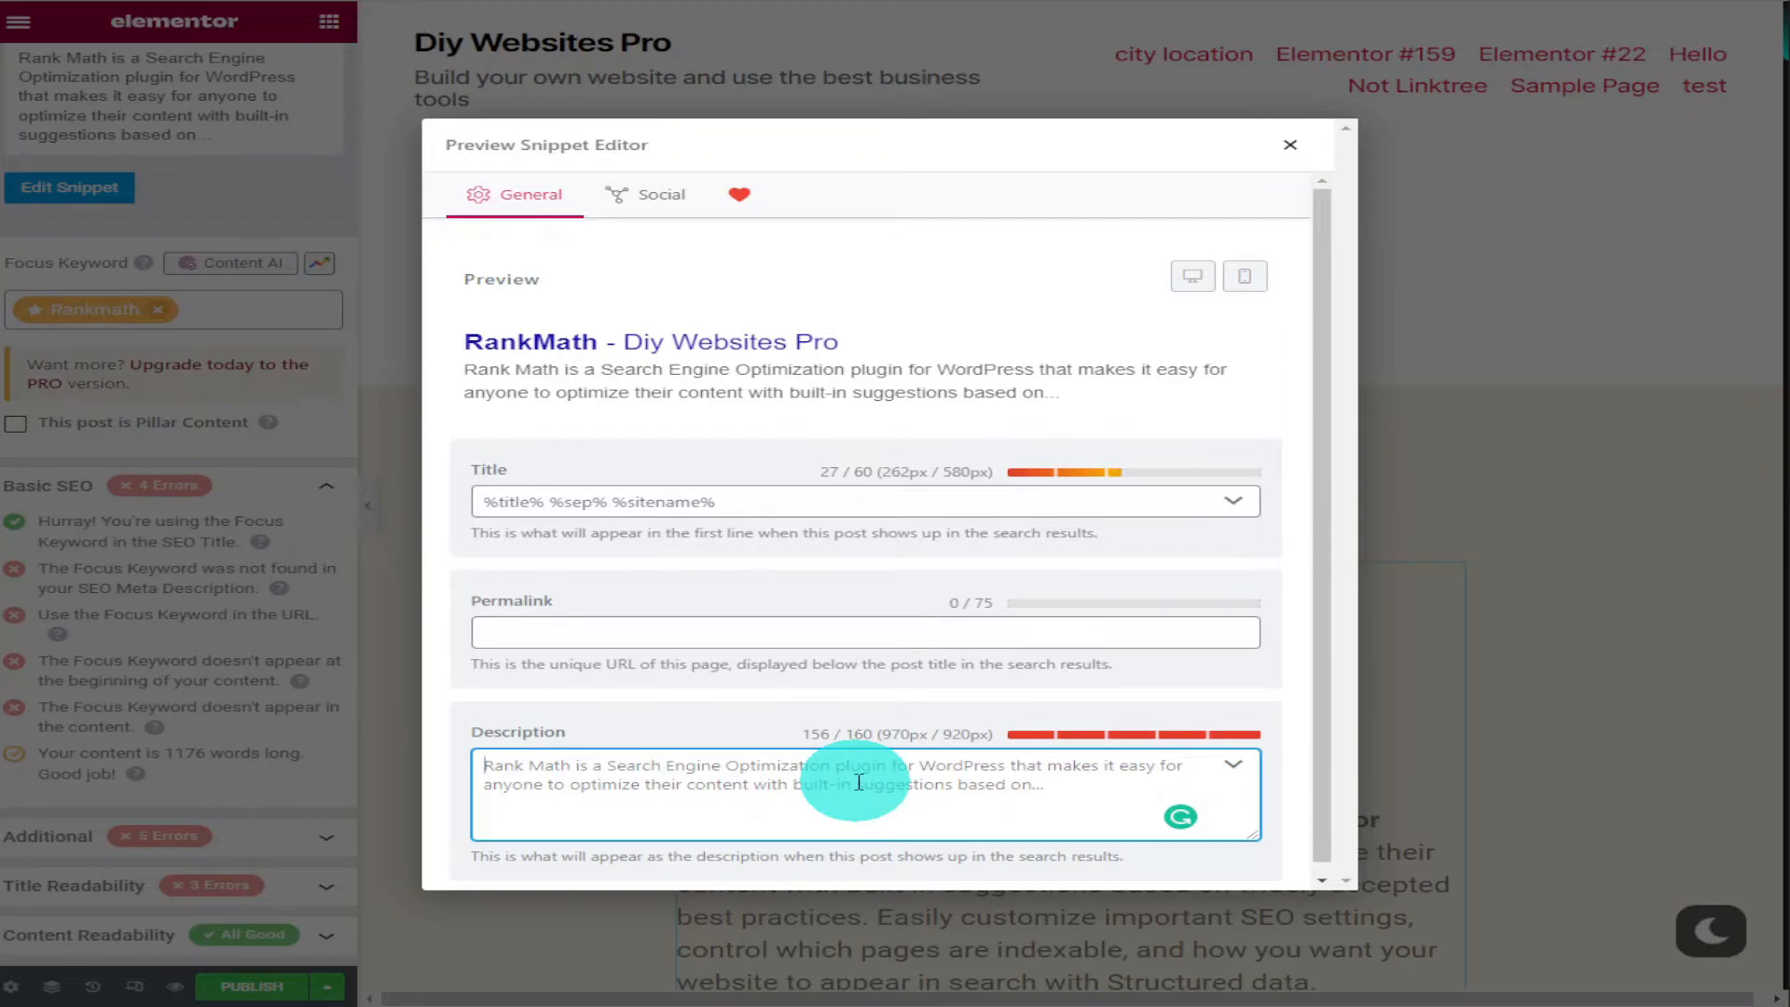
type("rank math")
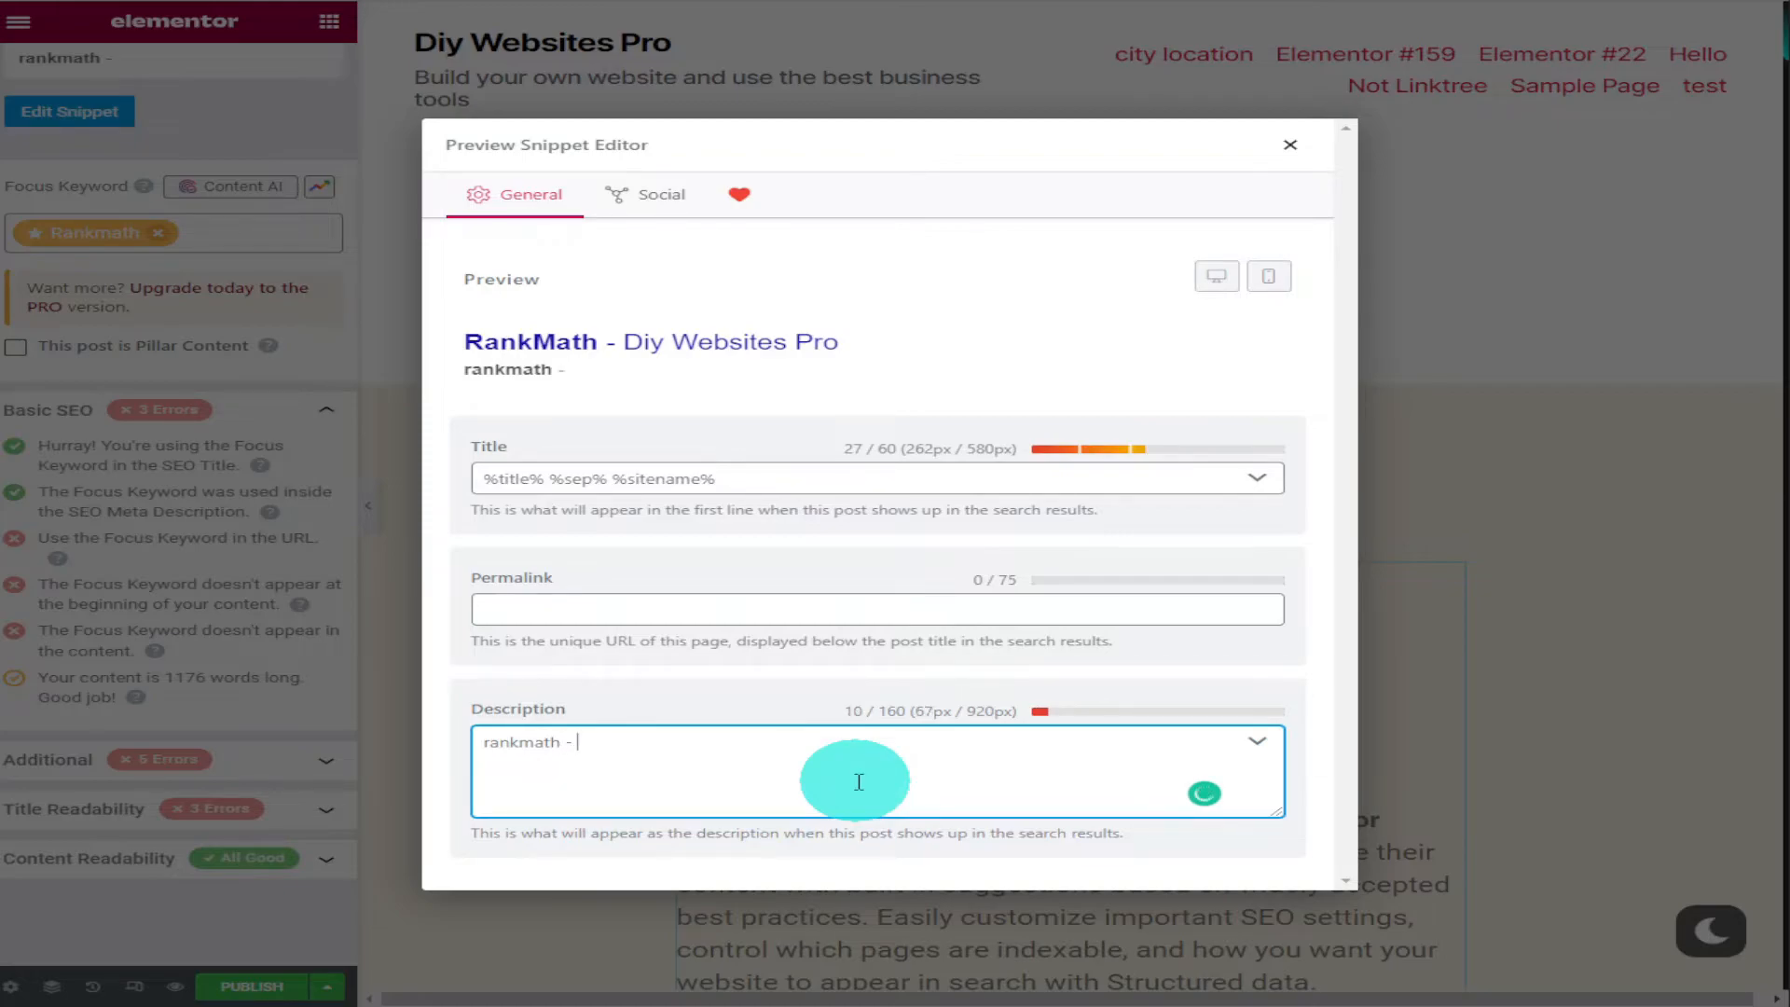
type(" - the b")
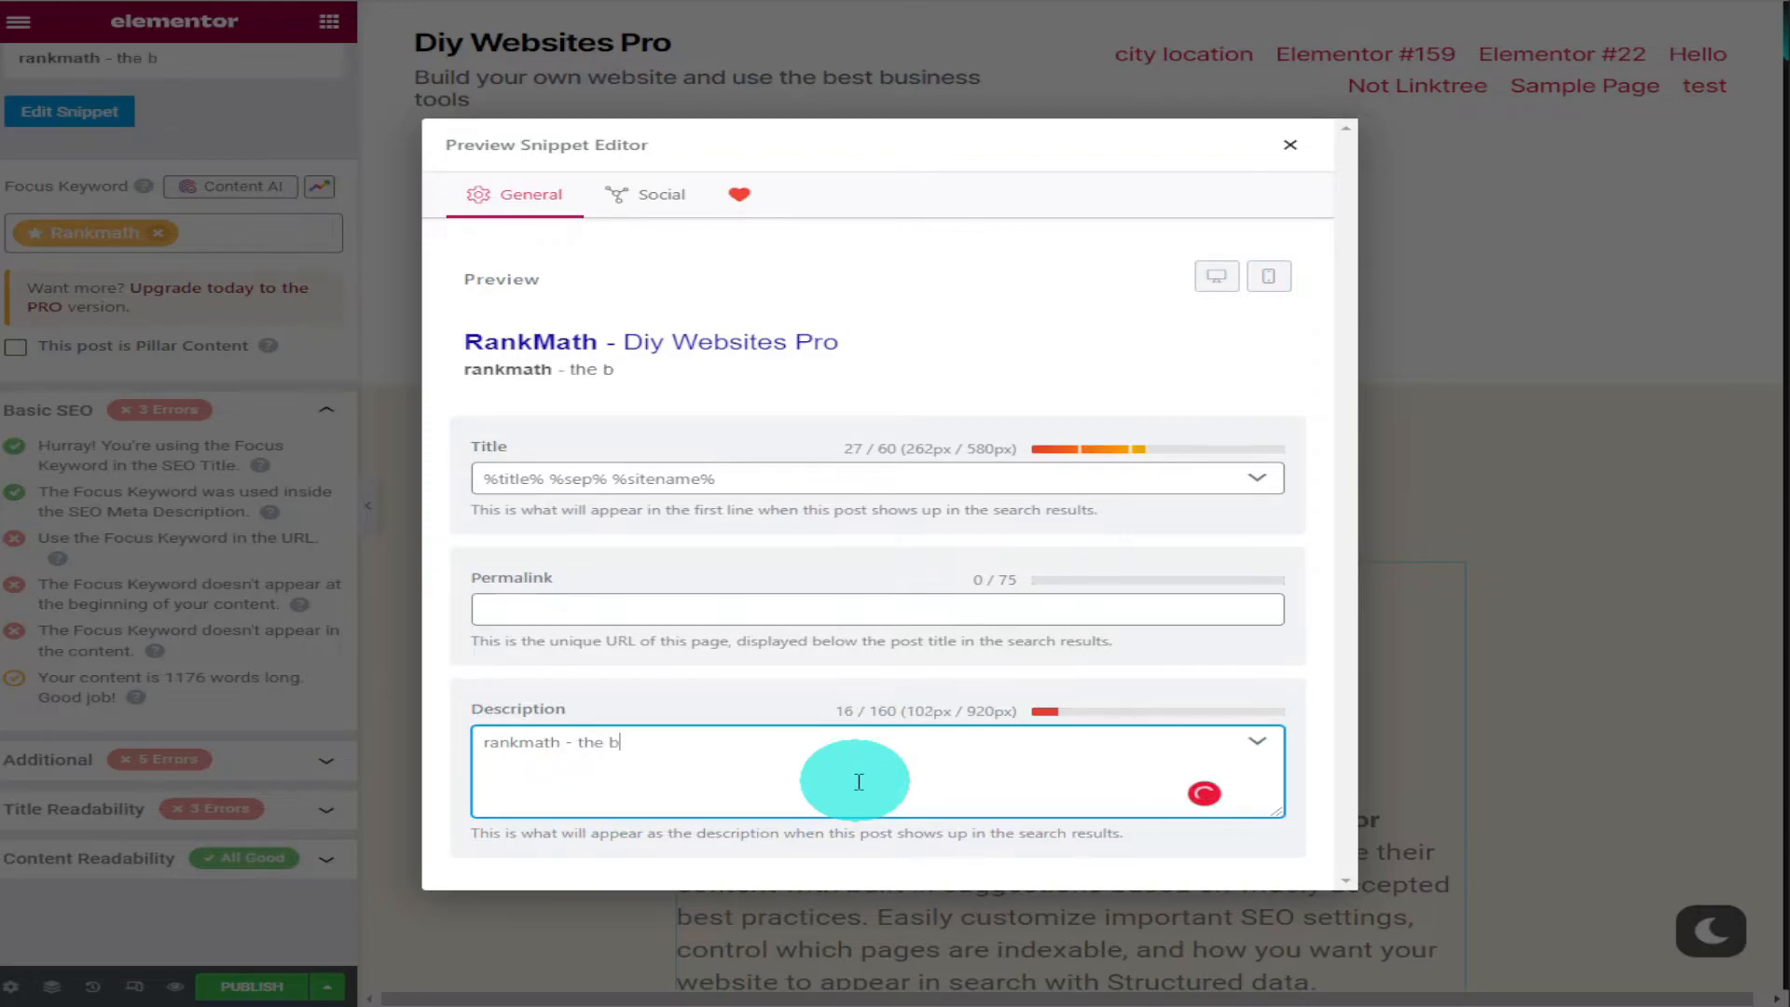
type("est seo on the web")
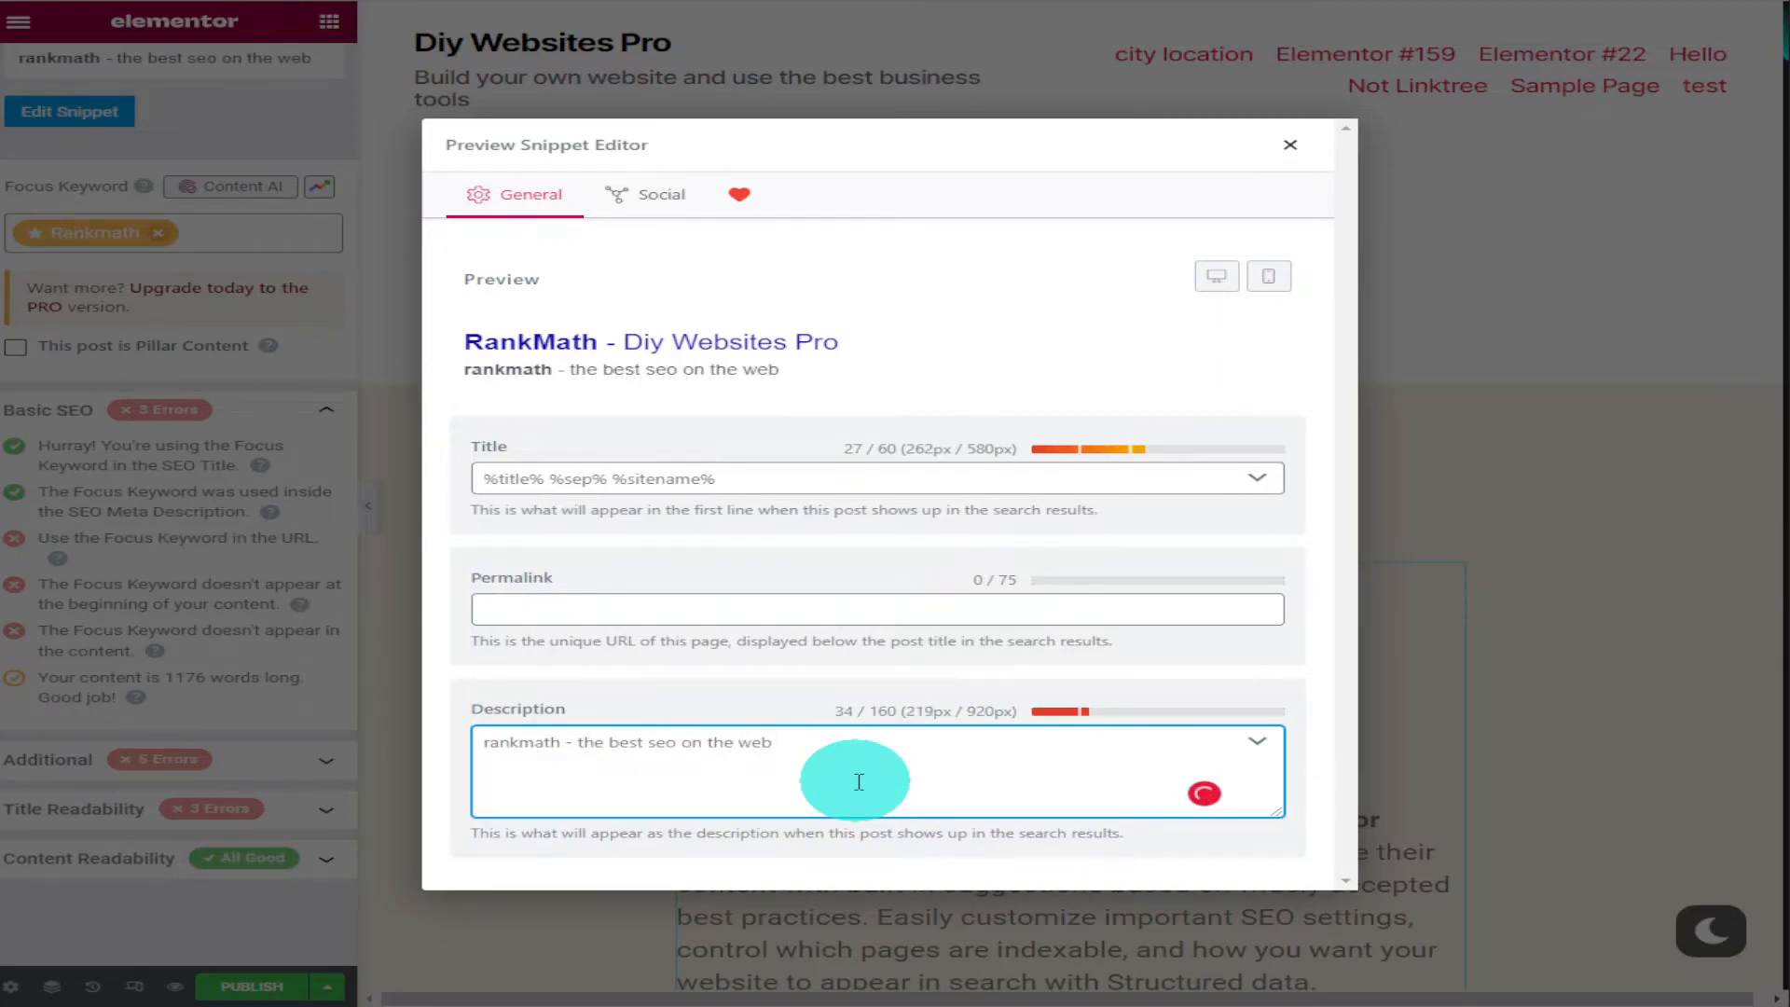
Step: Extend the description with ". In this video i will show you how to use rank math its simple and easy anyone can do it even me. enjoy"
type(". In this video i")
type(" will show you h")
type("ow to use")
type(" rank ")
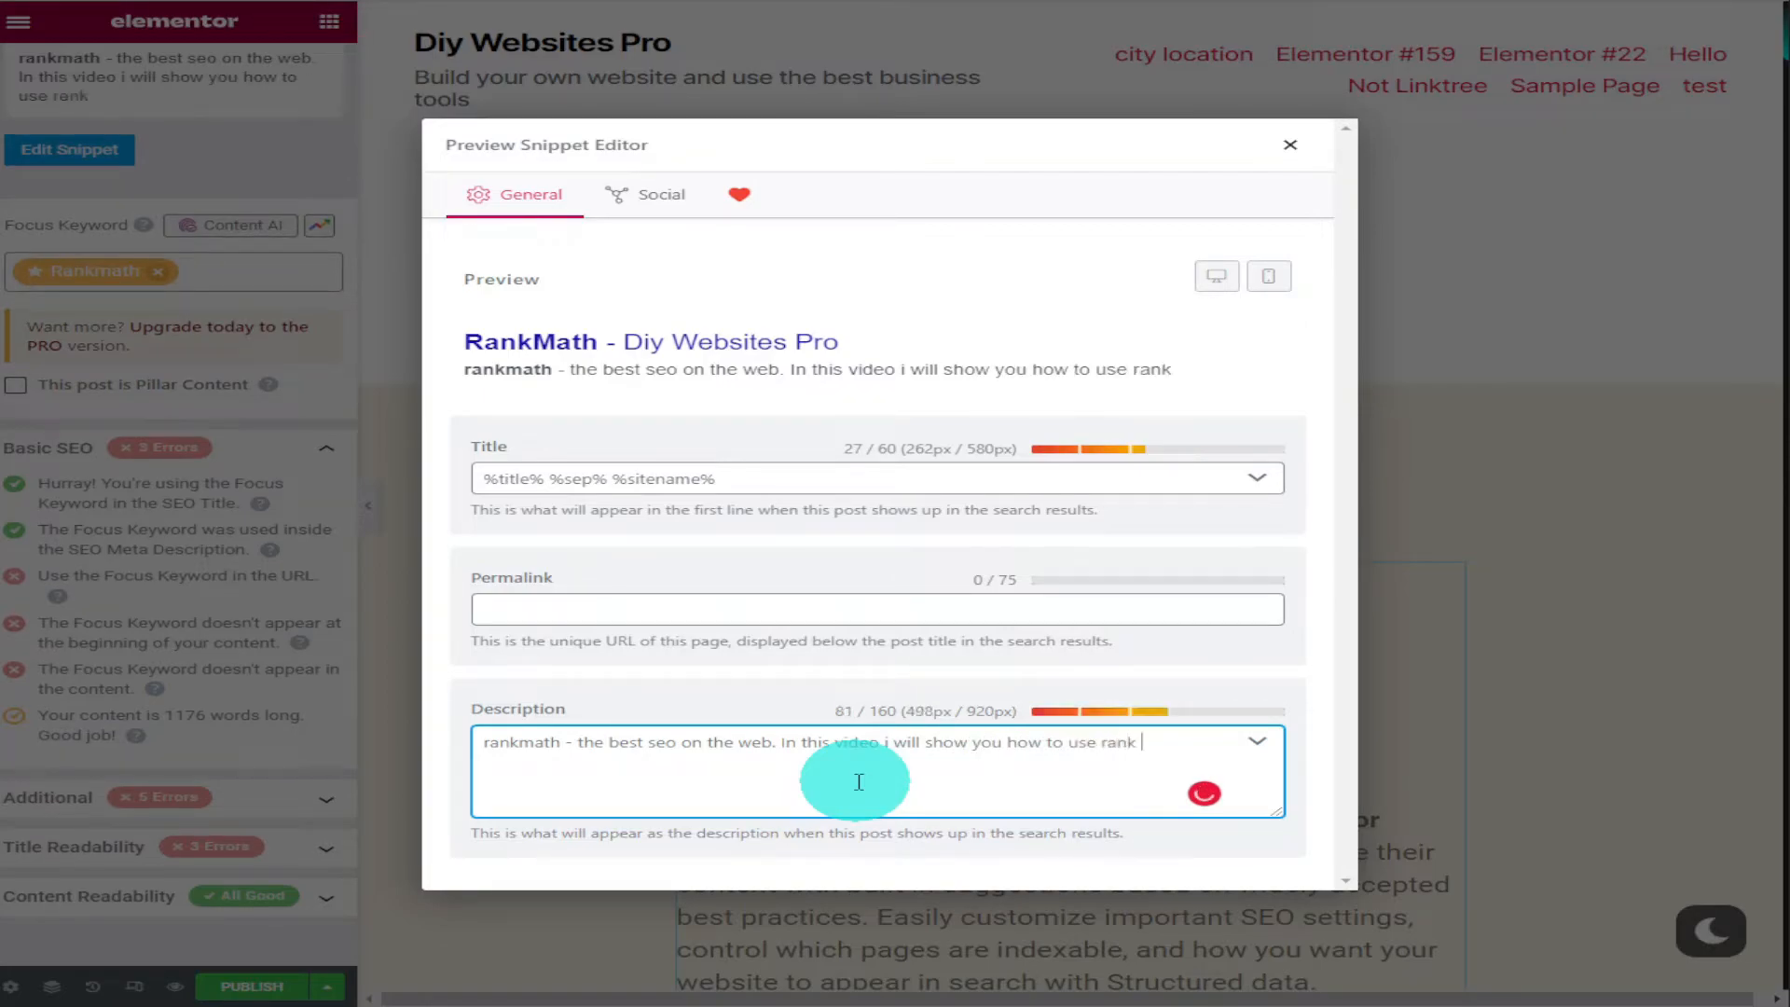
type("math its ")
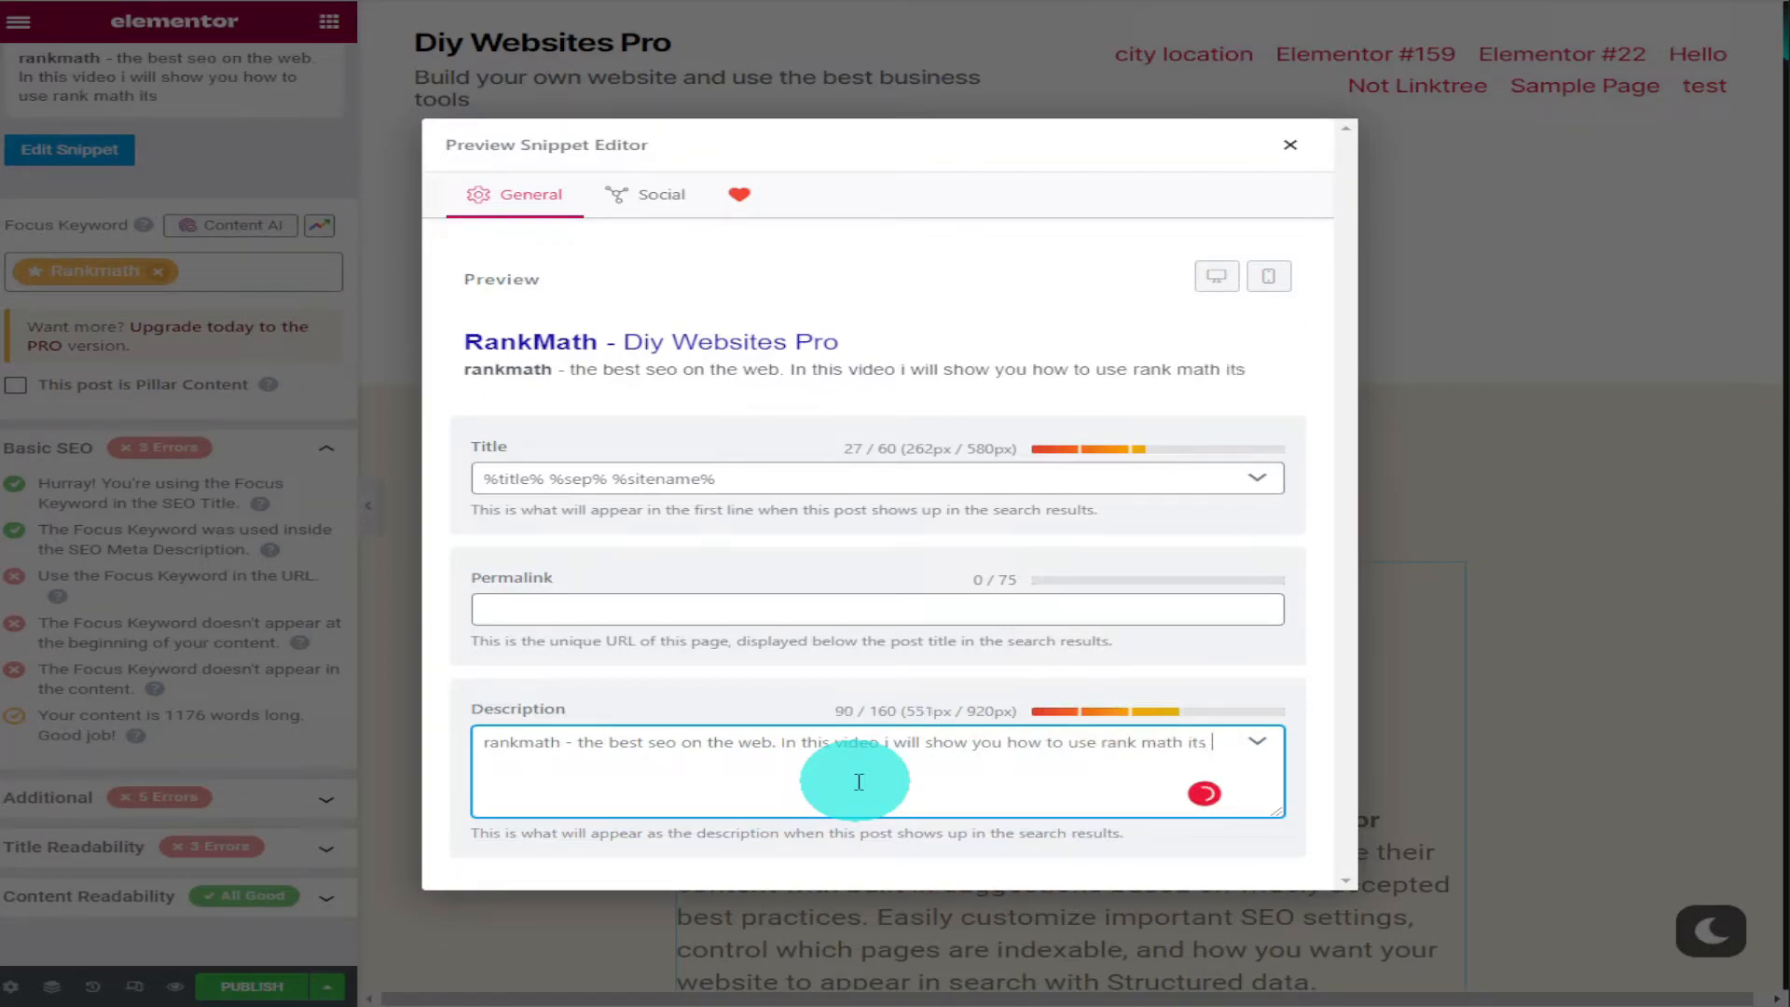
type("simple and easy any")
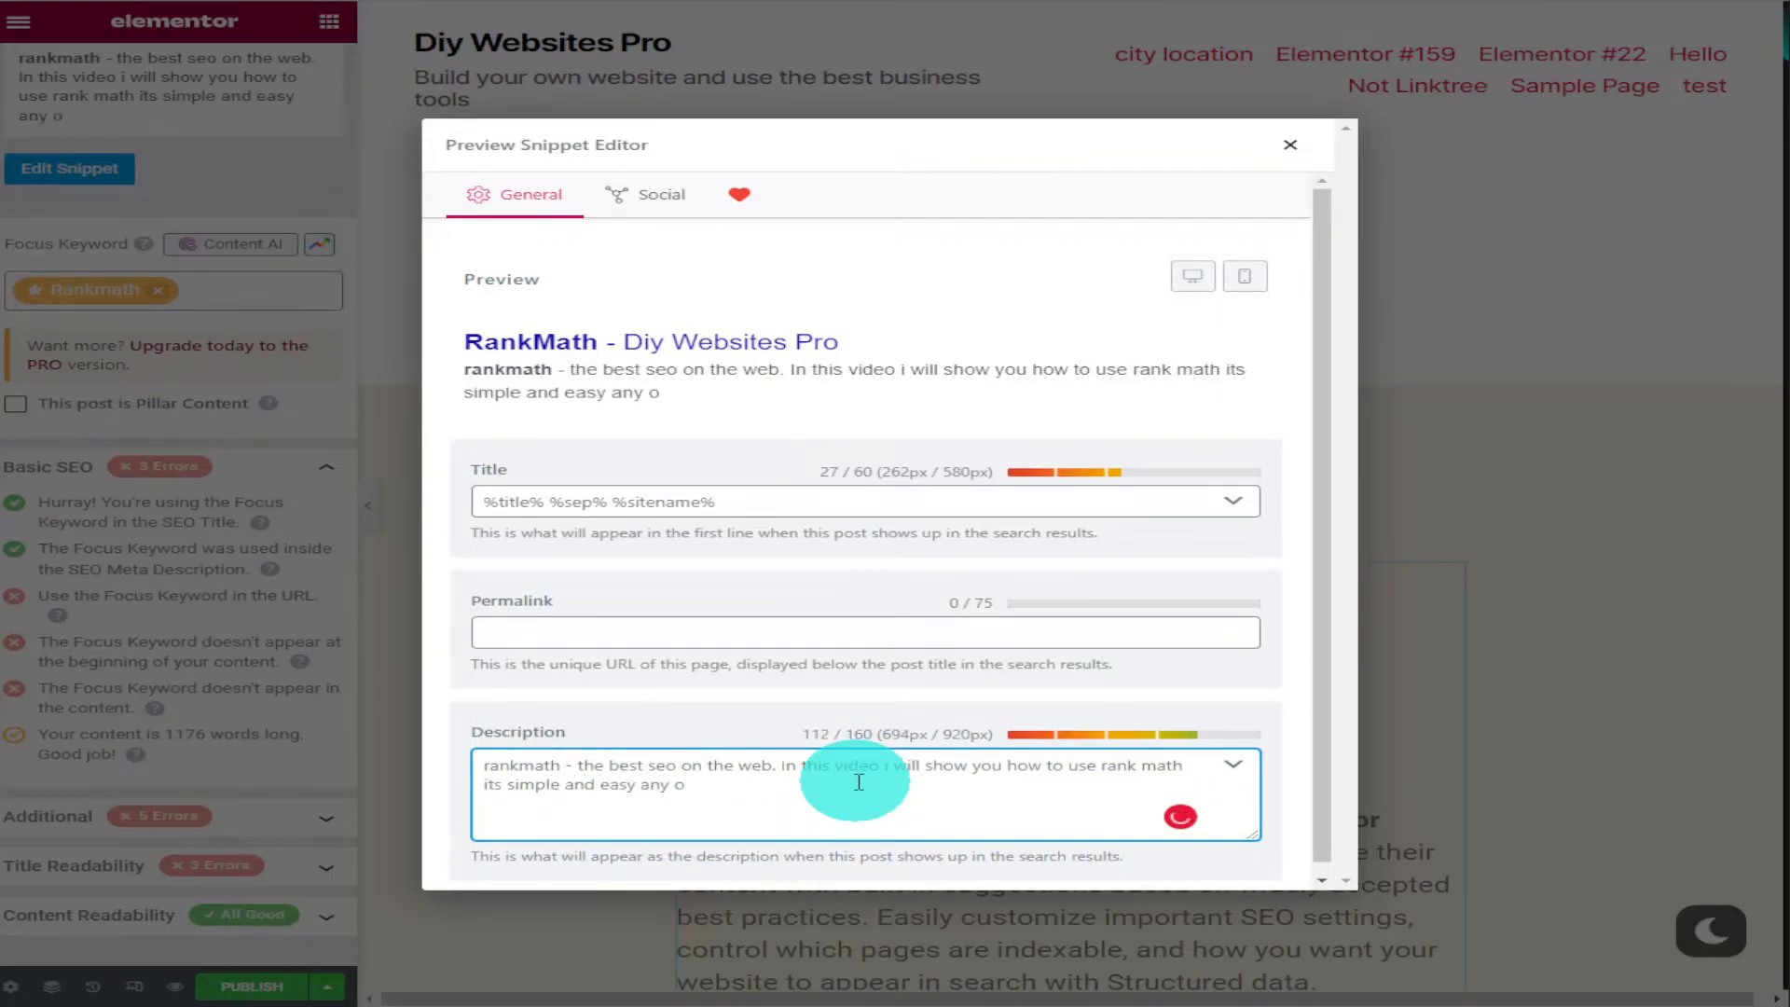
type("one can ")
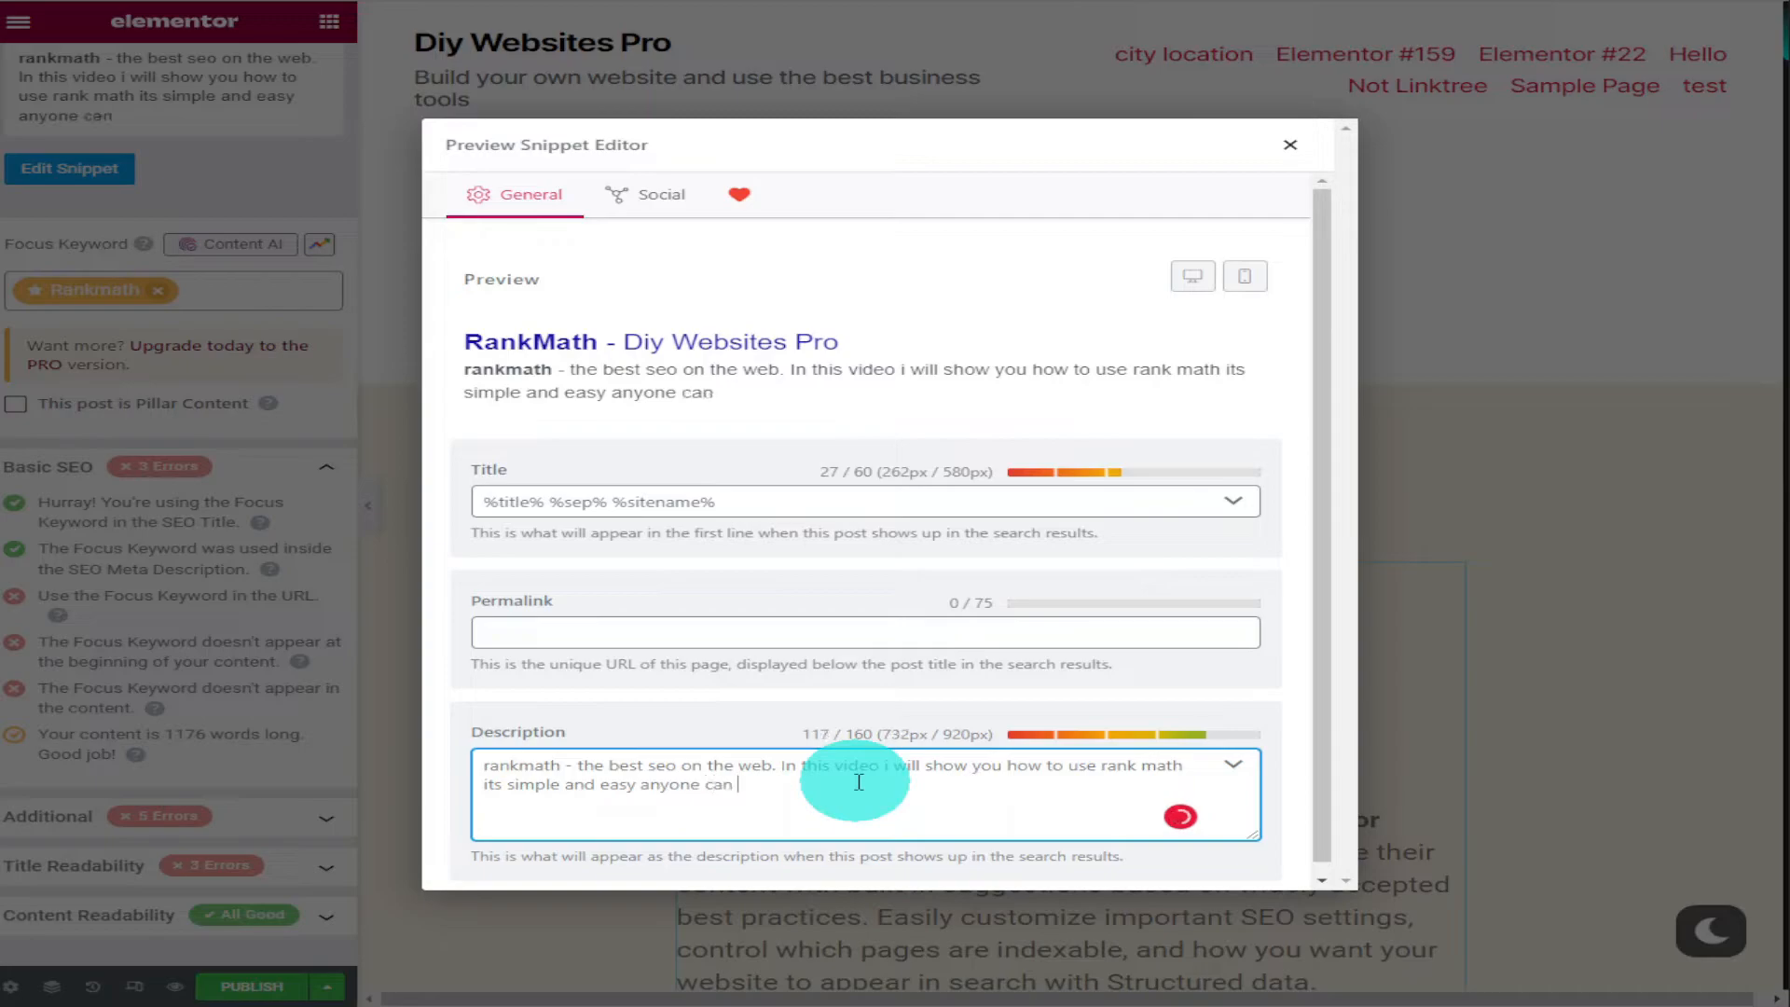
type("do it even me")
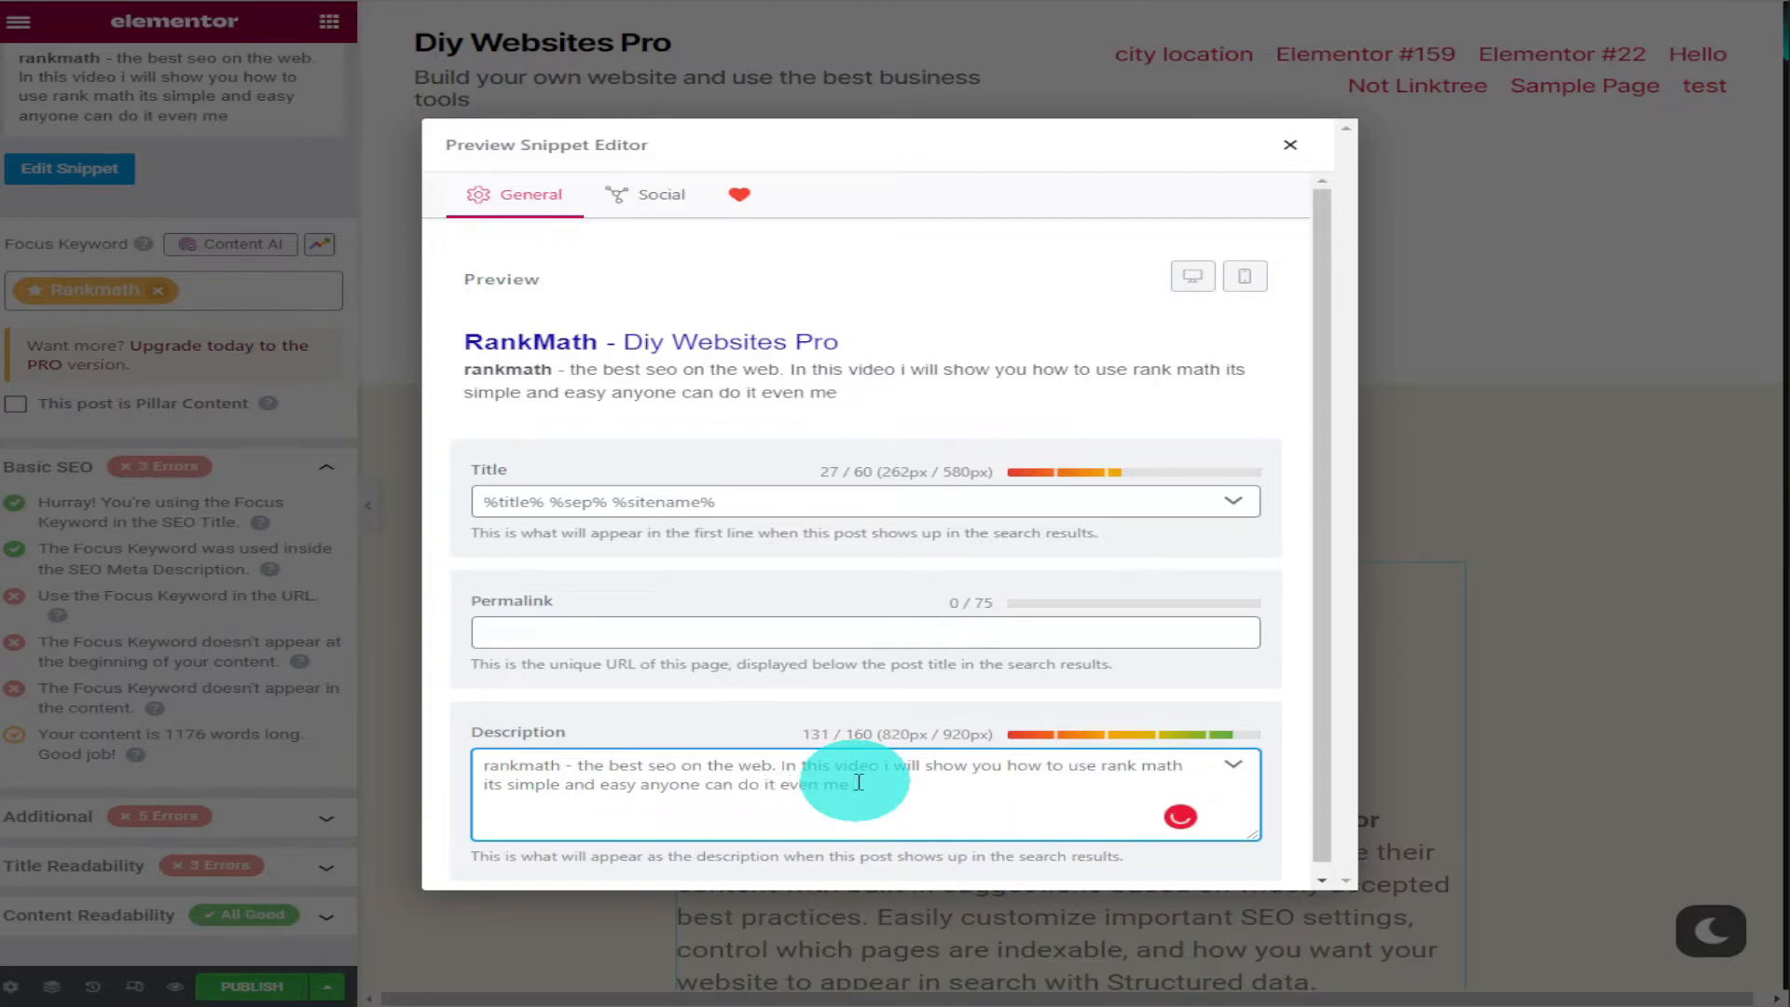
type(". enjoy")
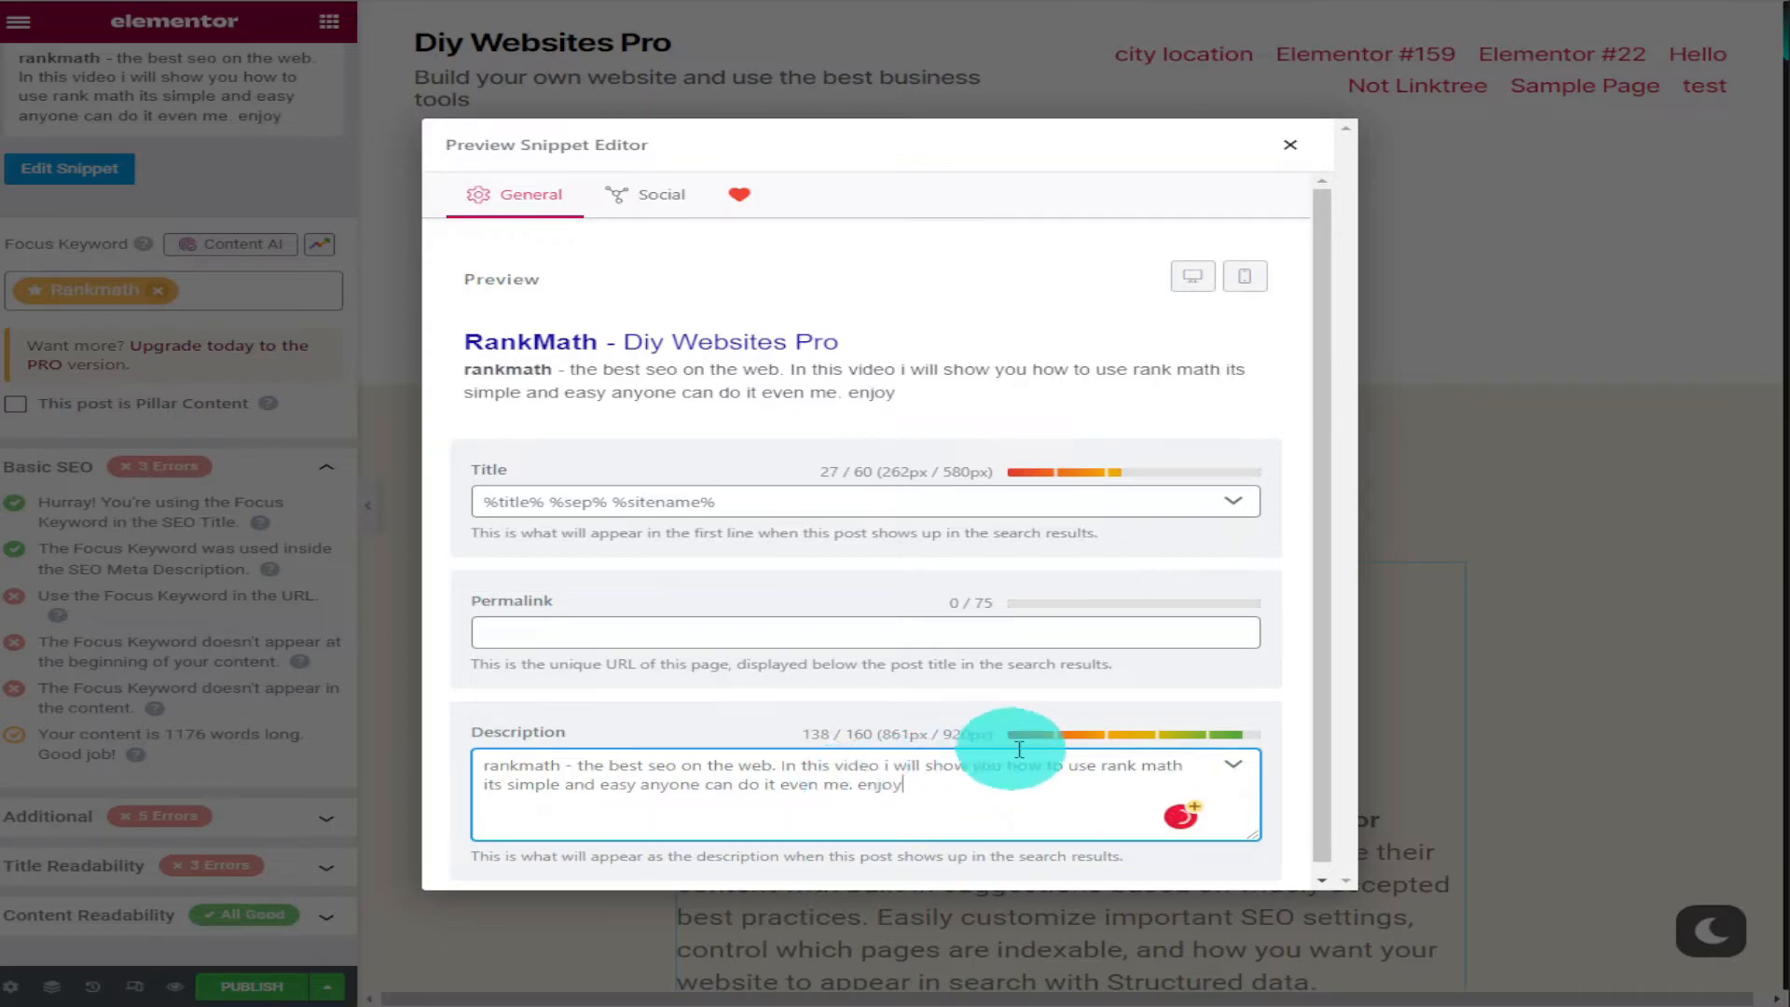
Step: Append a copy of the %title% %sep% variables after %sitename% in the snippet title
left_click(1231, 502)
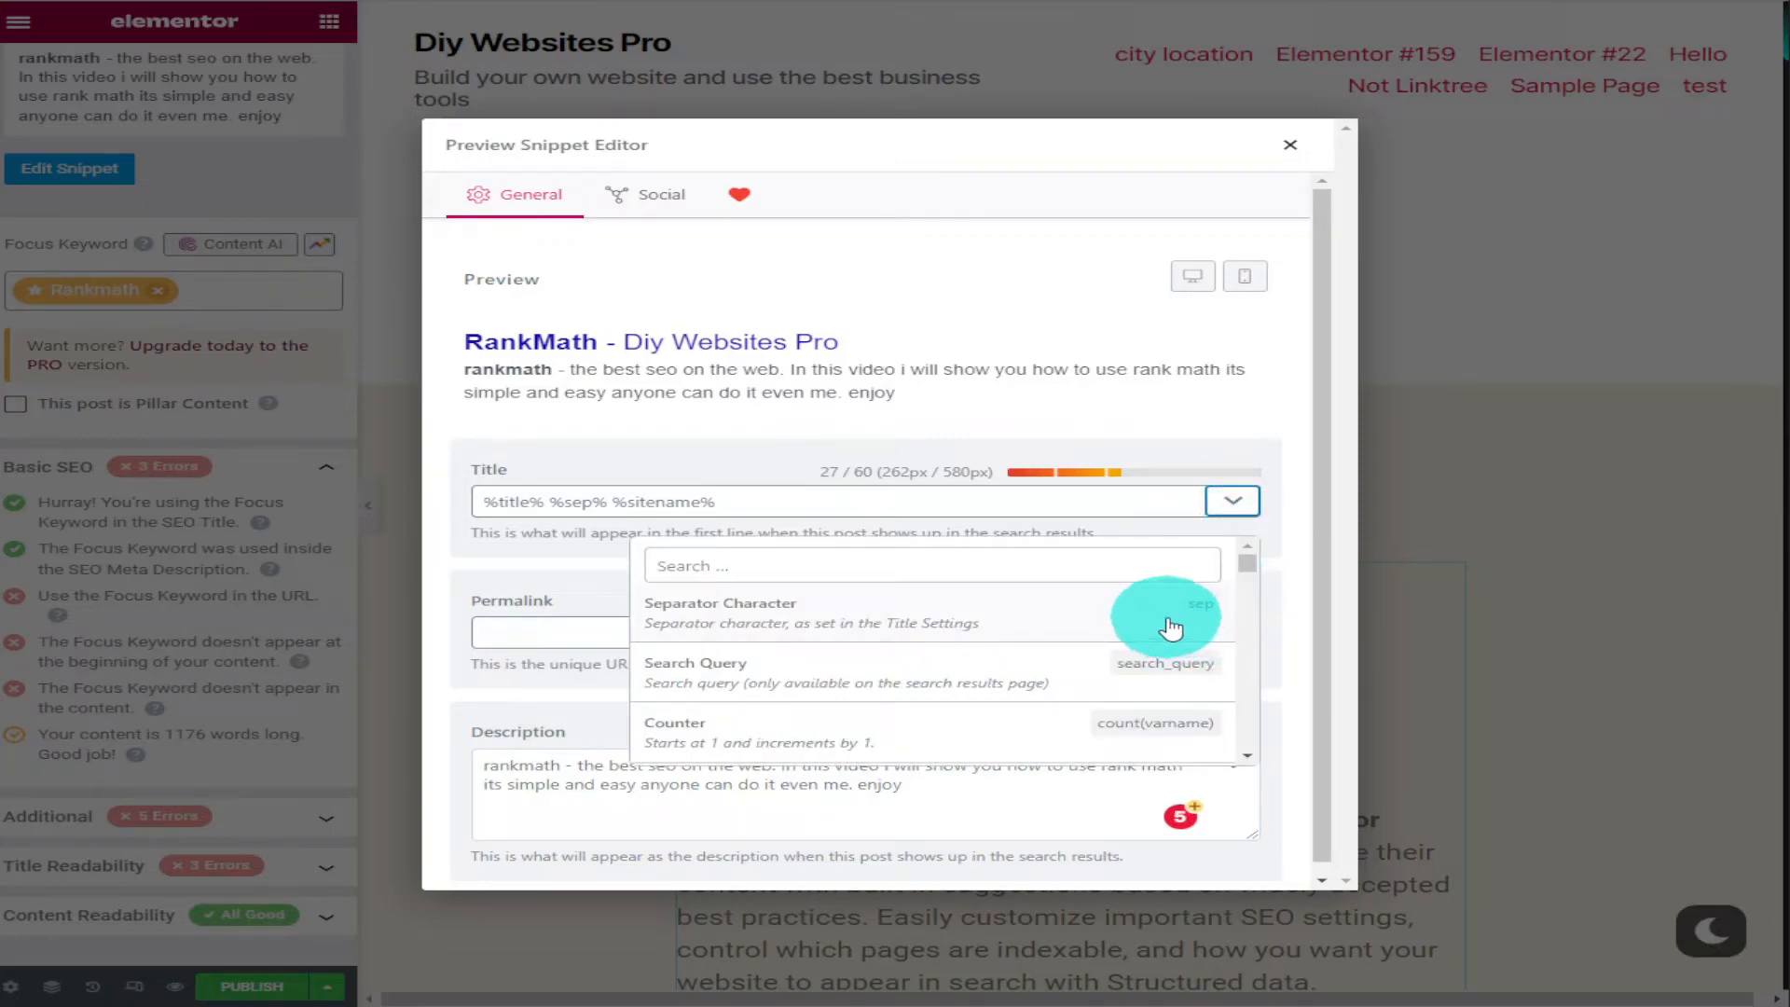
left_click_drag(607, 502, 515, 511)
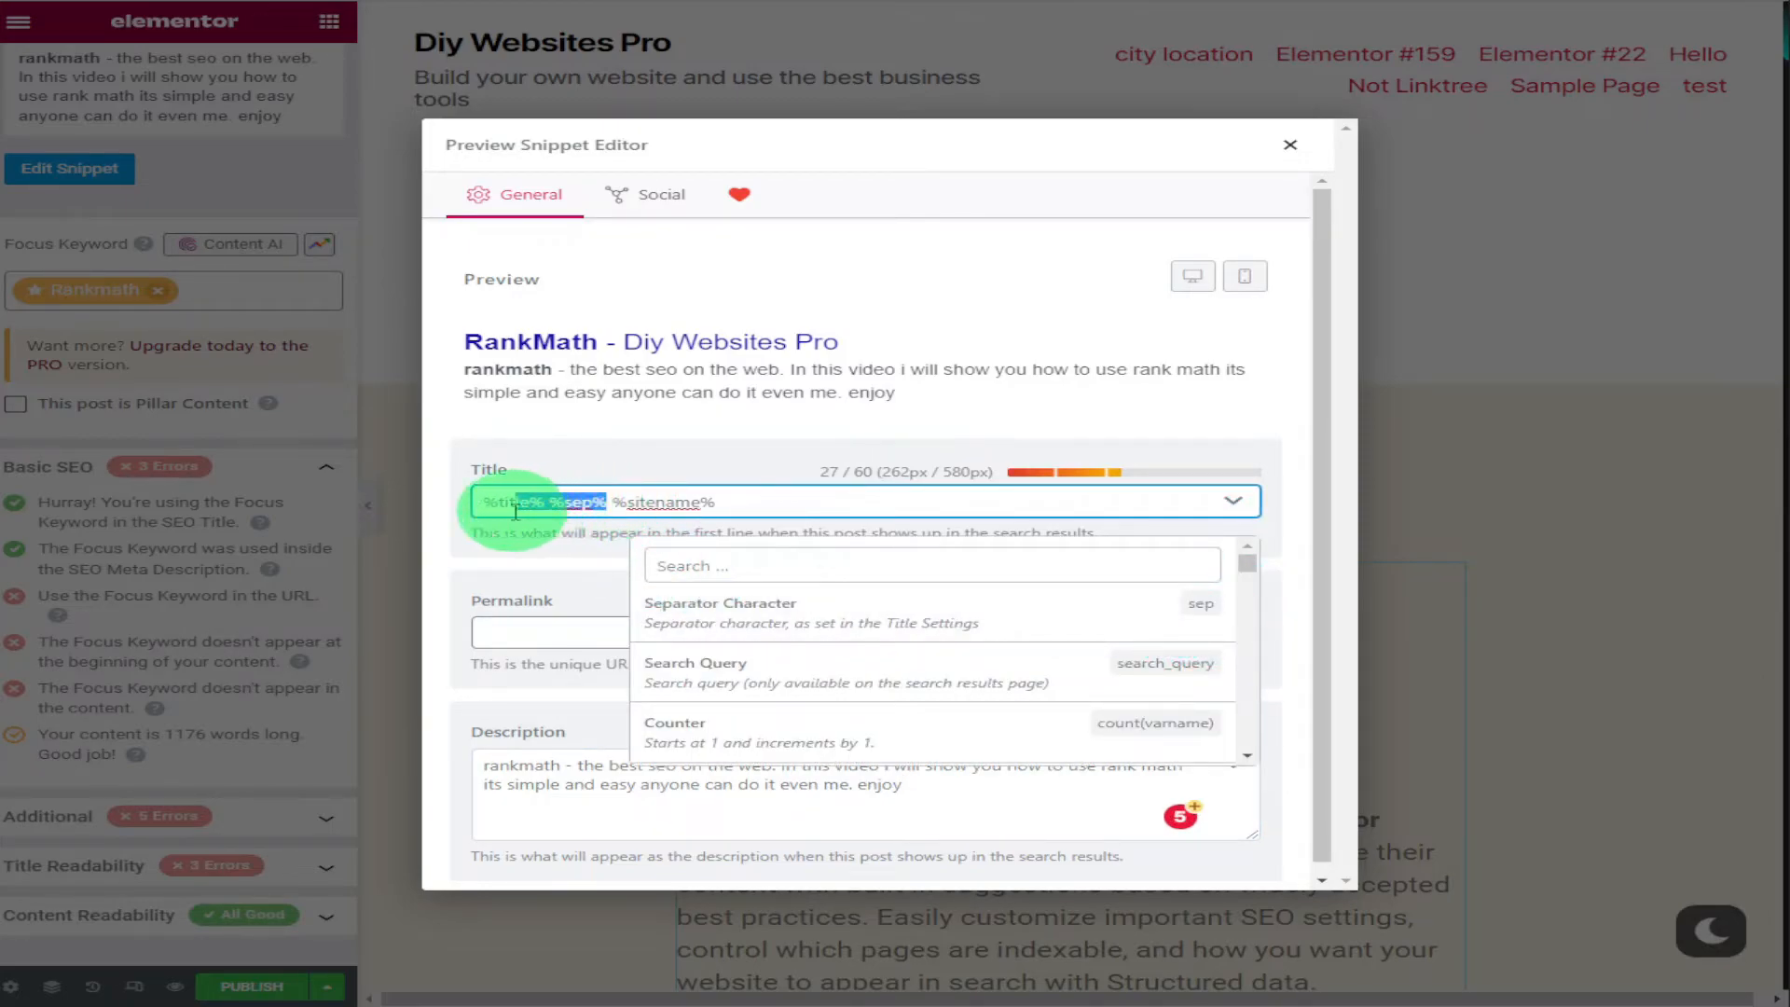
right_click(564, 504)
left_click(592, 555)
left_click(774, 509)
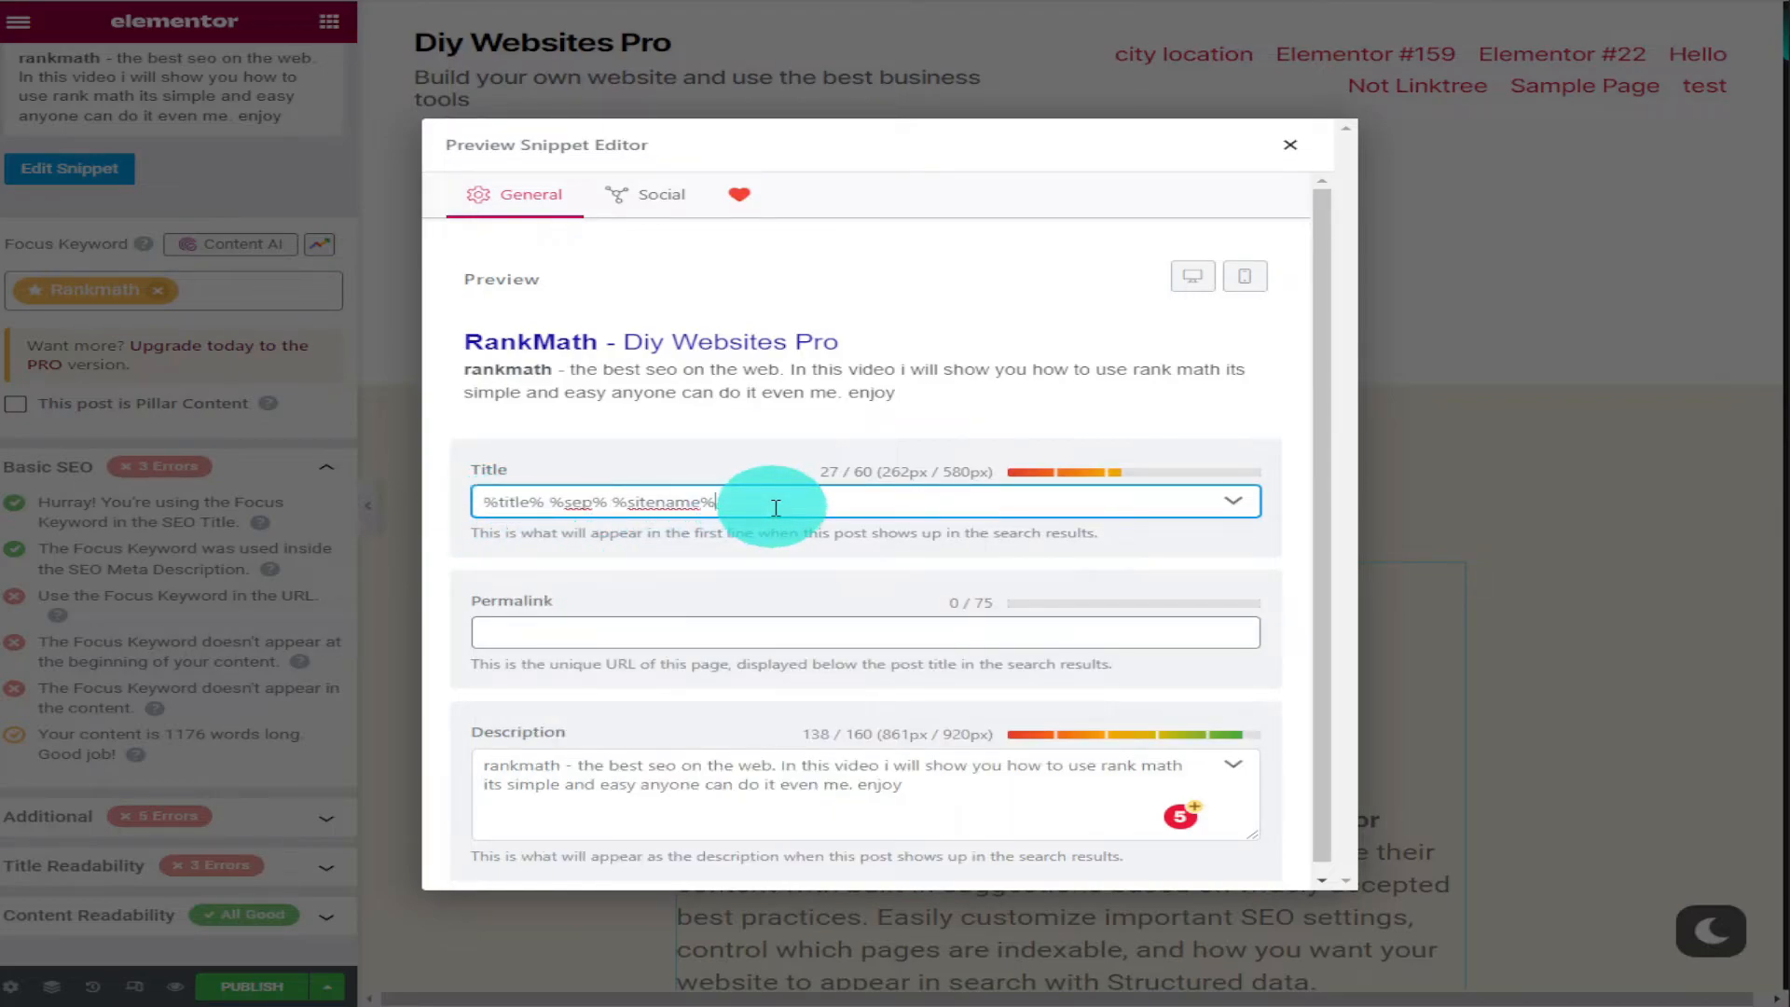
right_click(775, 507)
left_click(897, 653)
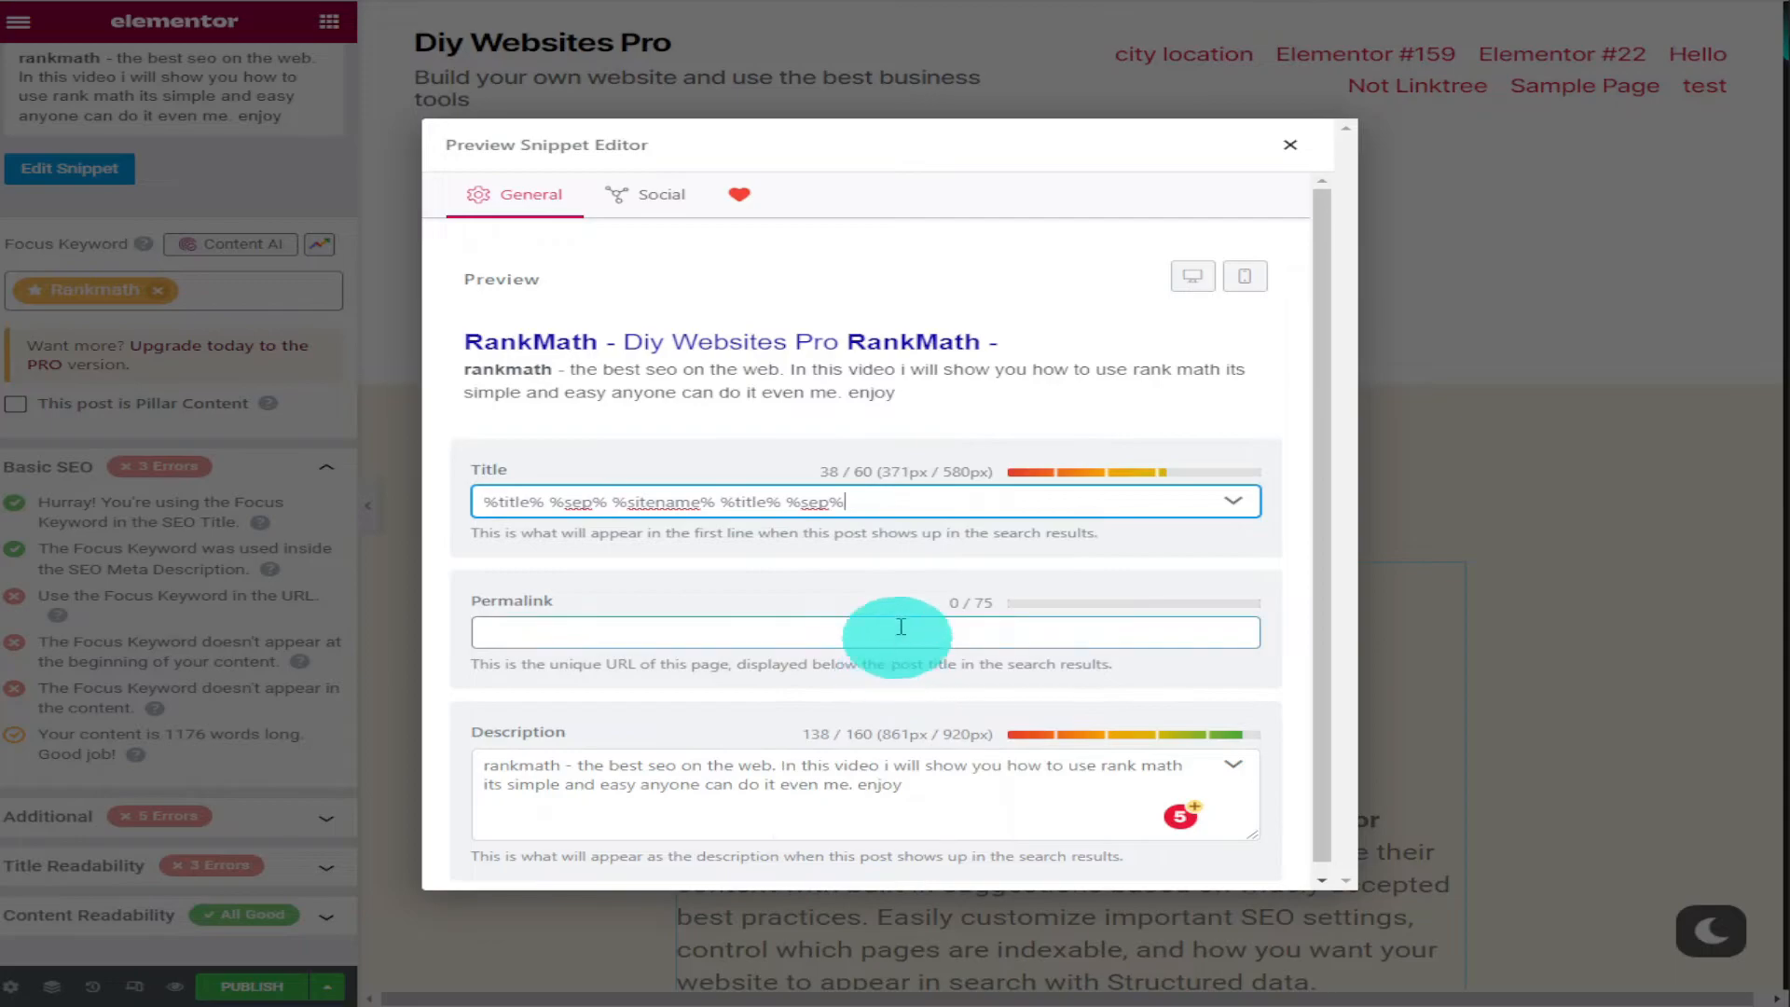
Step: Insert a copied %sep% variable between %sitename% and the second %title% in the snippet title, and close the snippet editor
left_click_drag(878, 508, 793, 506)
right_click(794, 506)
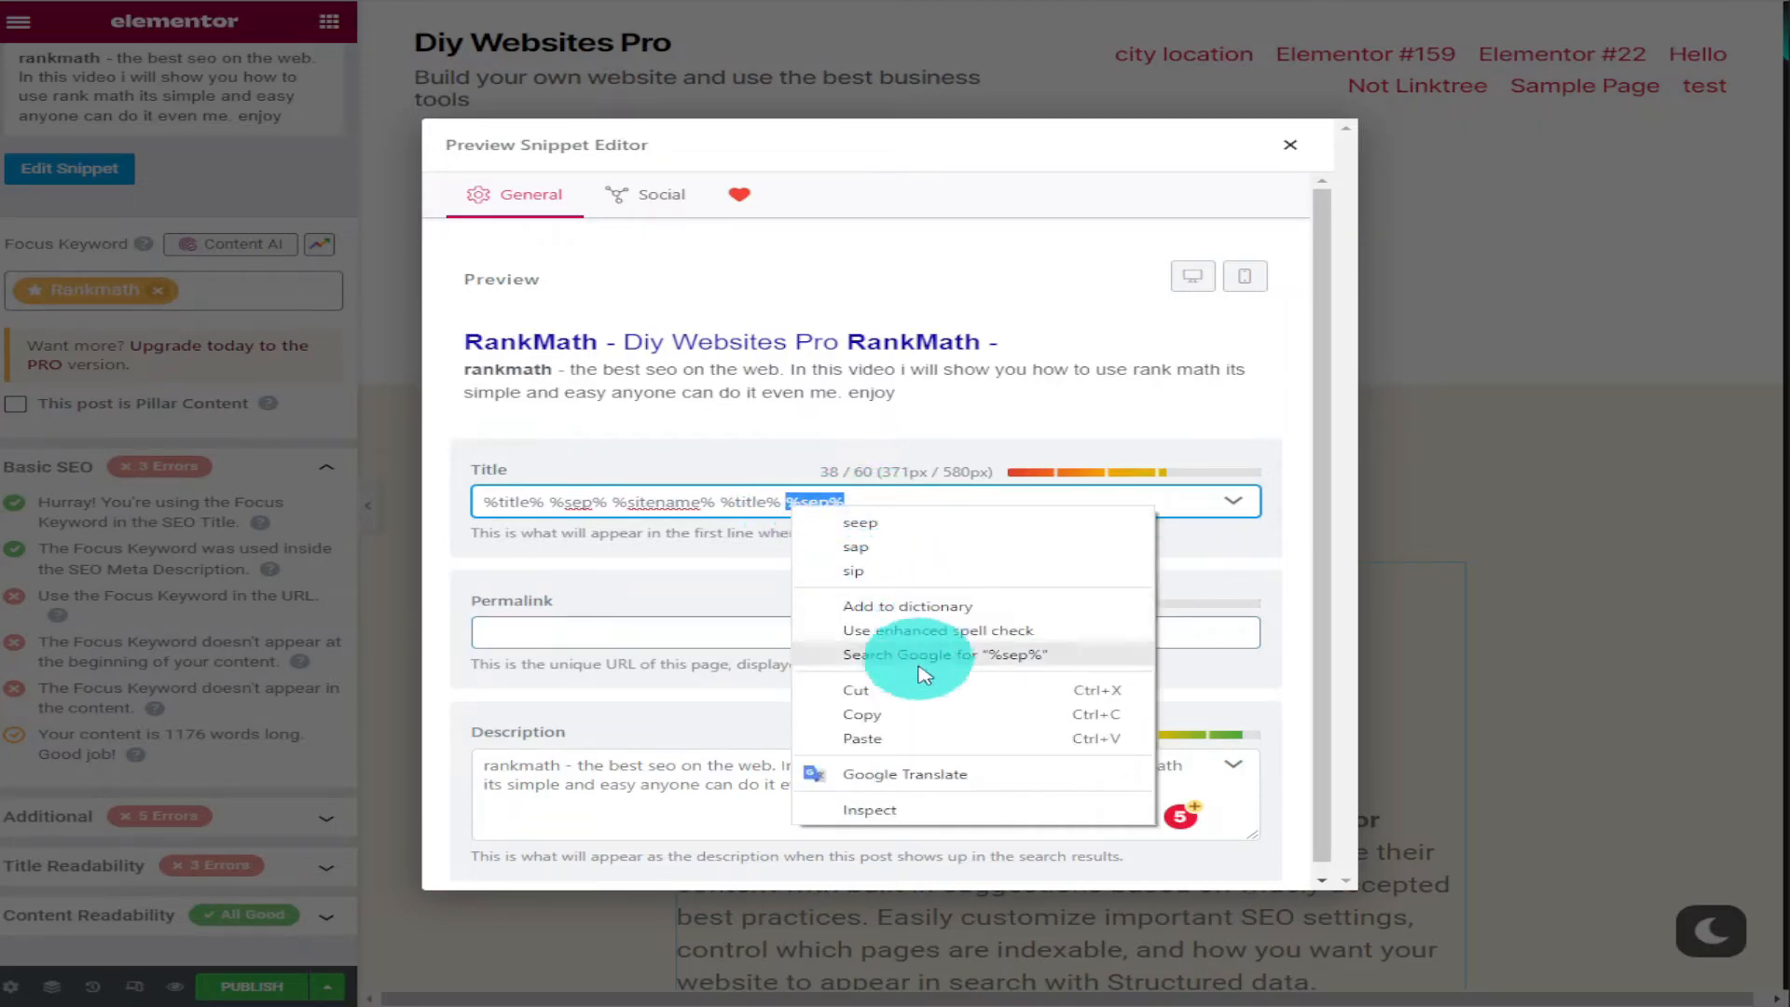
left_click(915, 711)
left_click(718, 507)
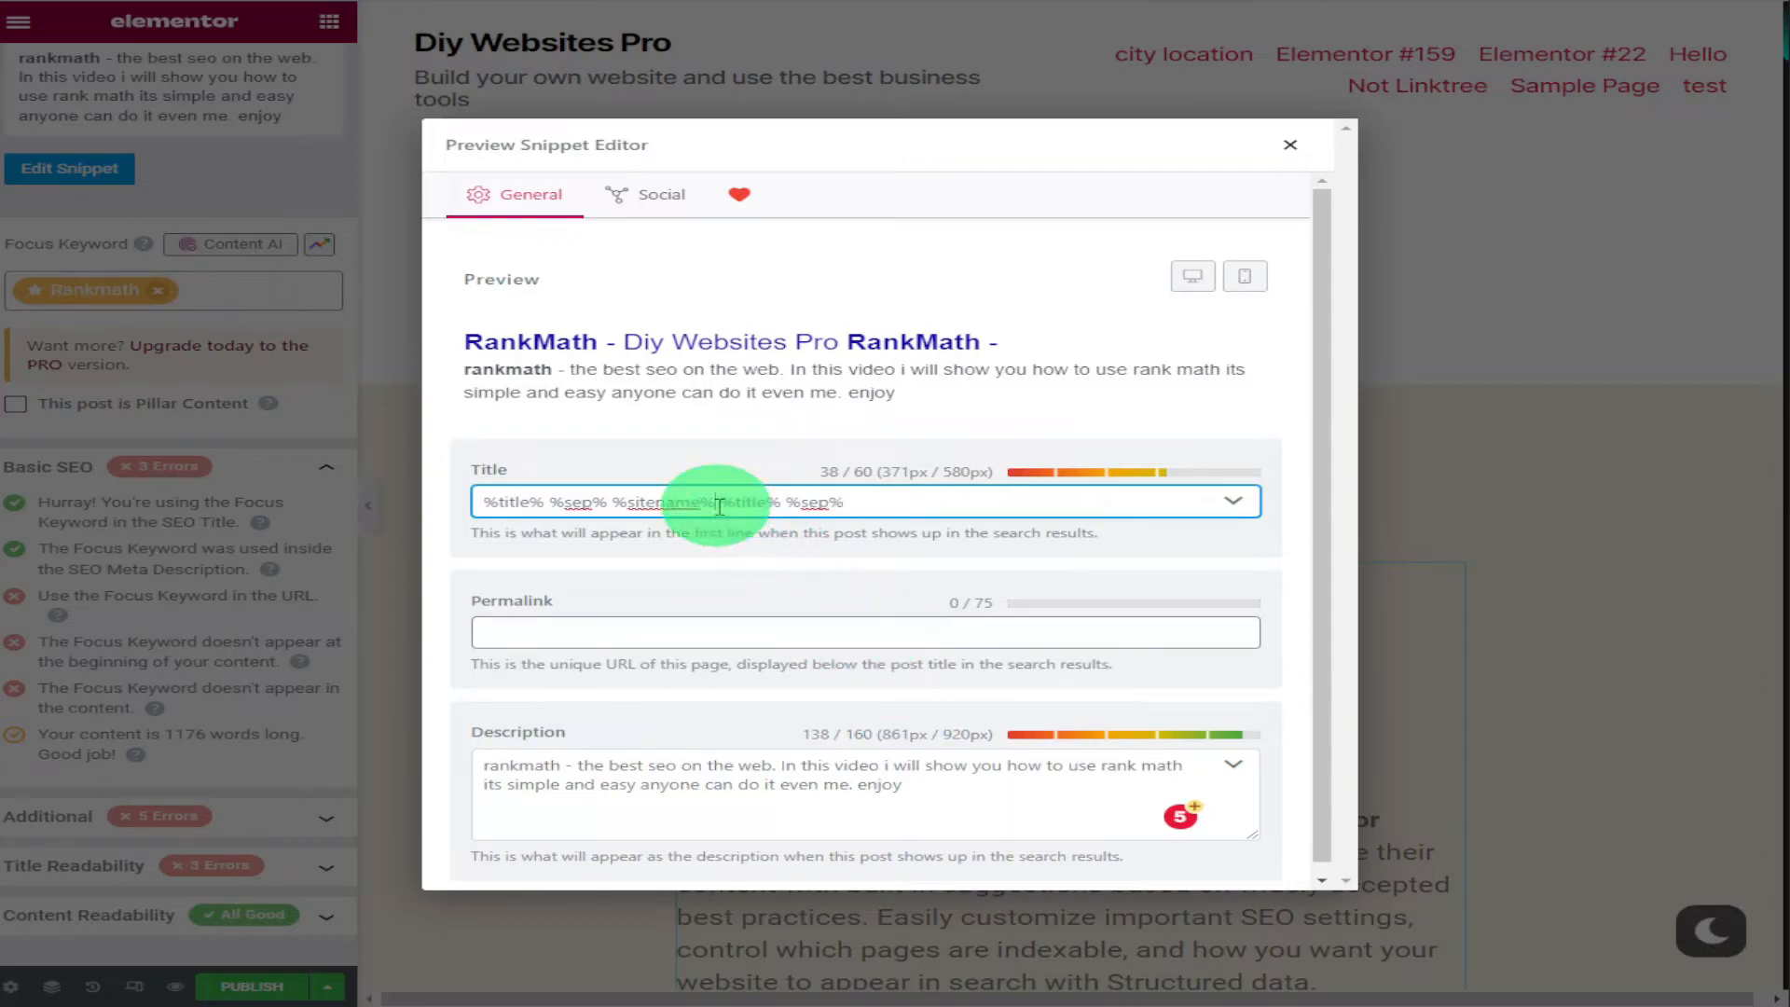
right_click(726, 512)
left_click(843, 664)
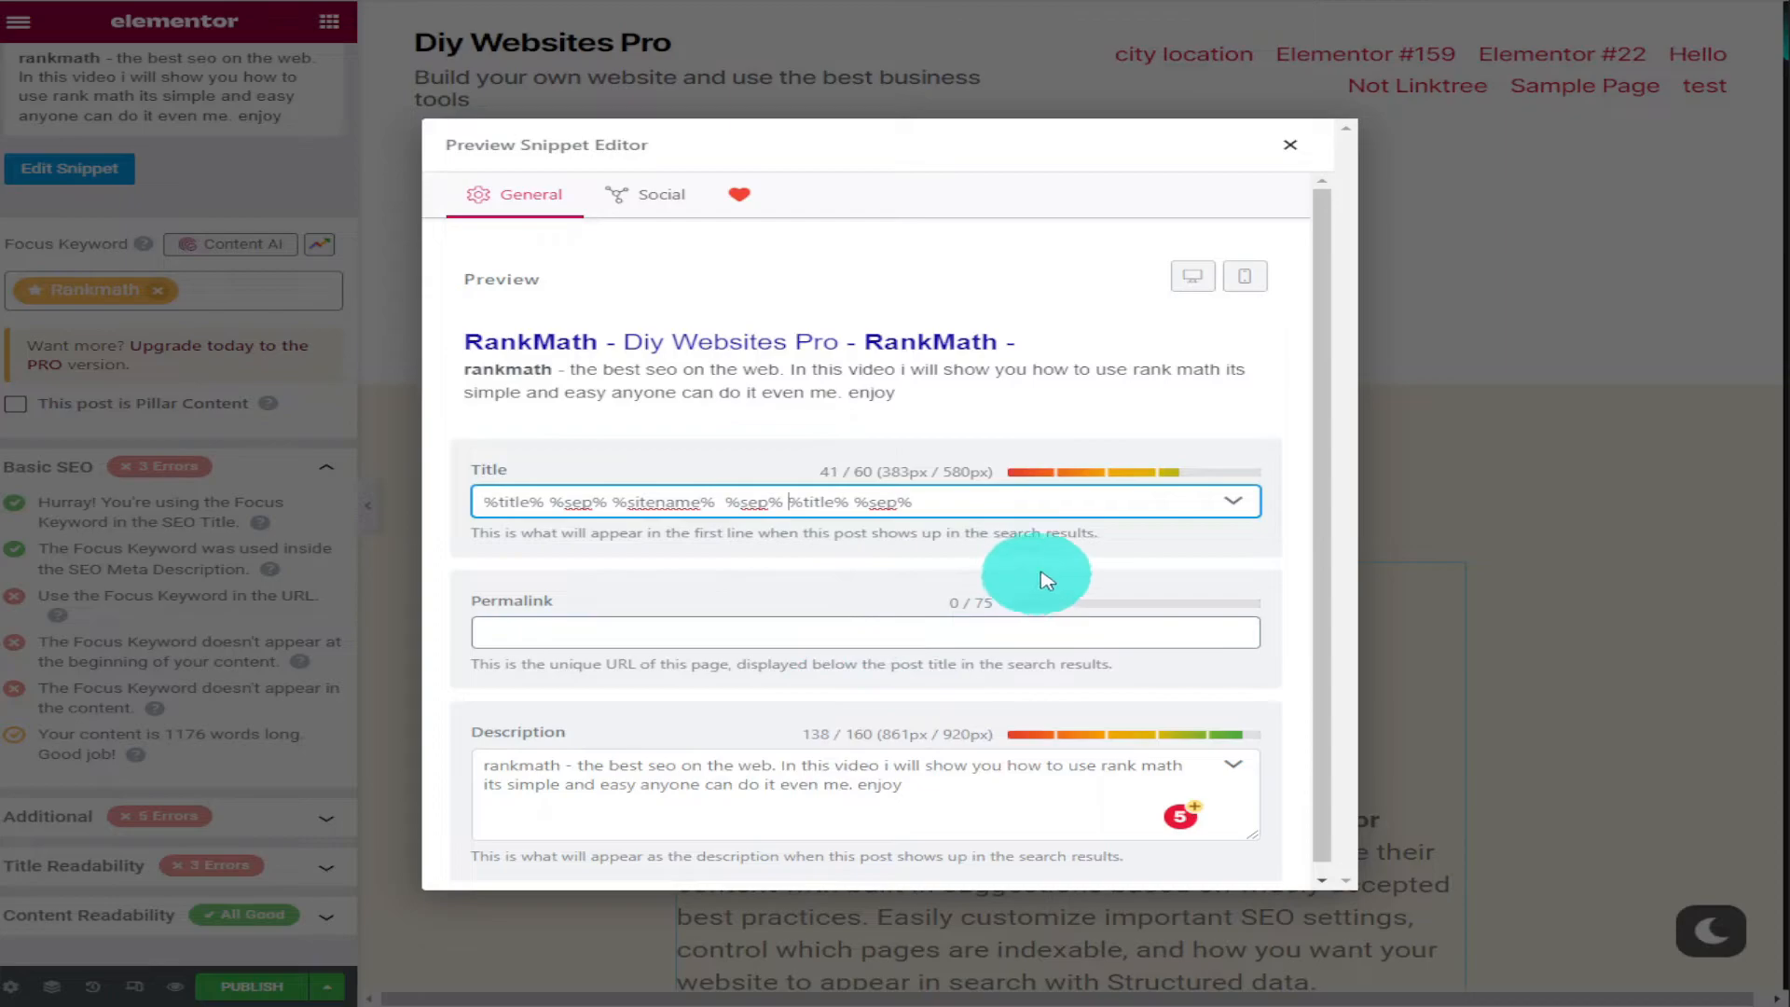
left_click(1290, 145)
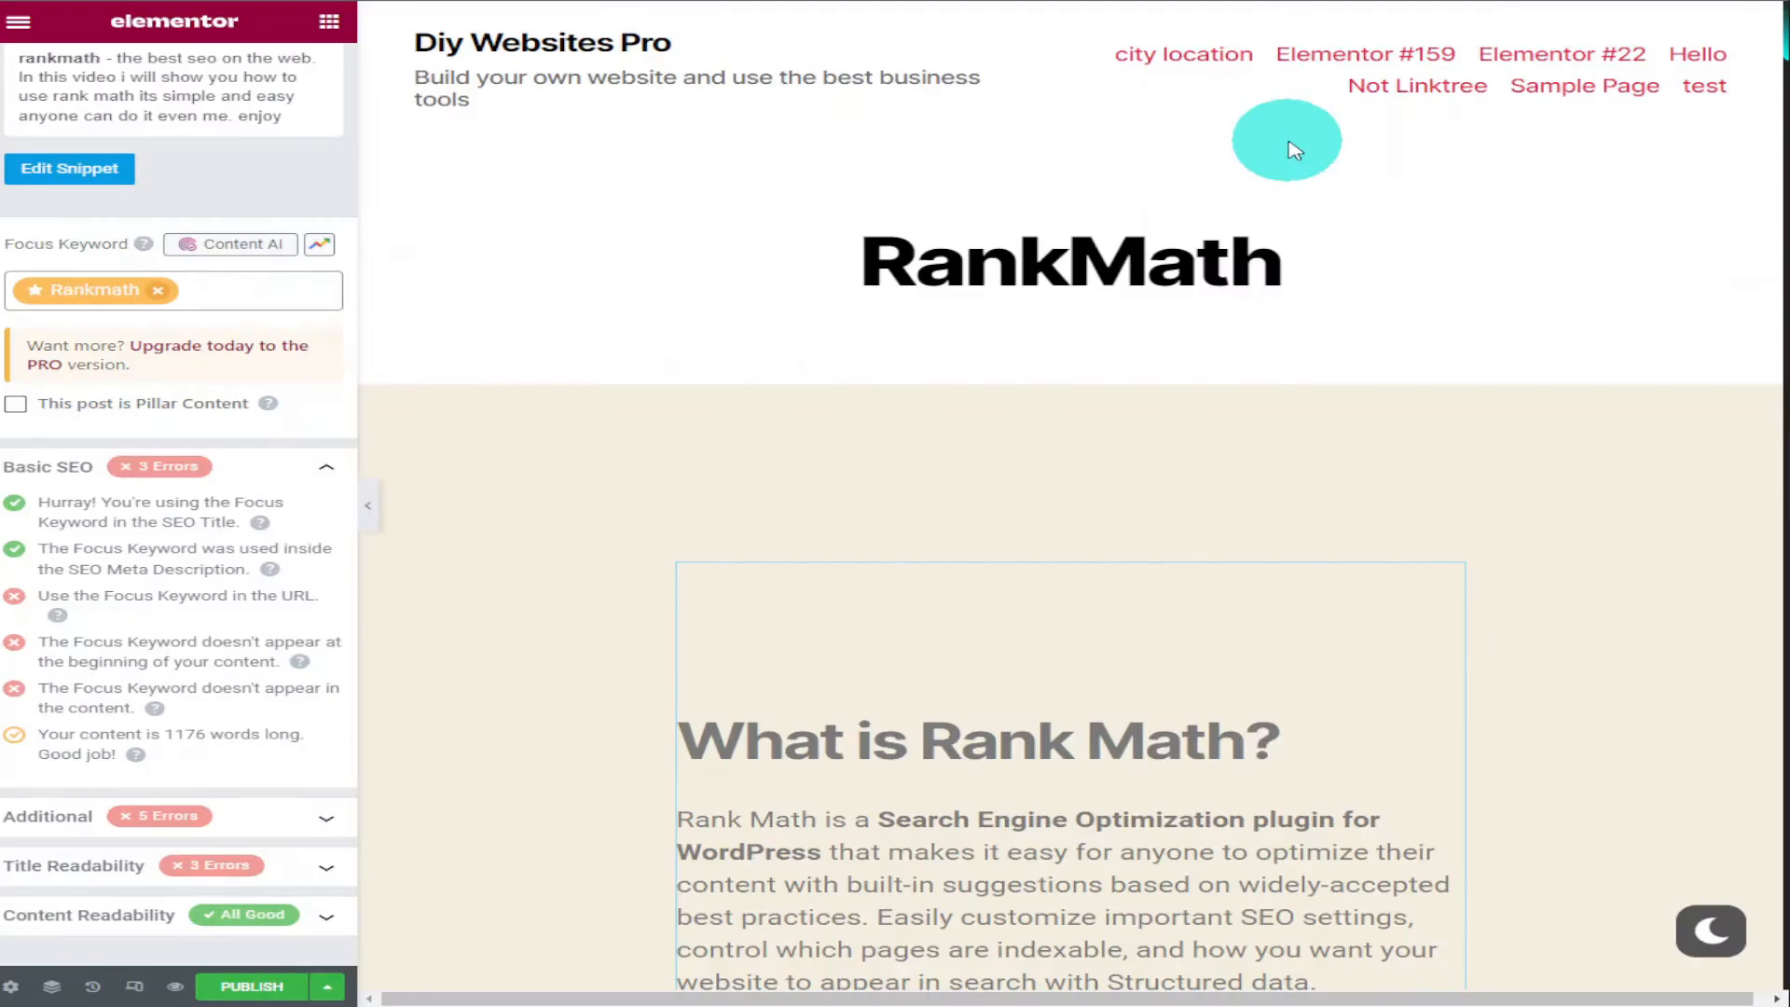
Step: Expand the Additional checks and review the page's Basic SEO and Additional recommendations
scroll(299, 280, "up", 2)
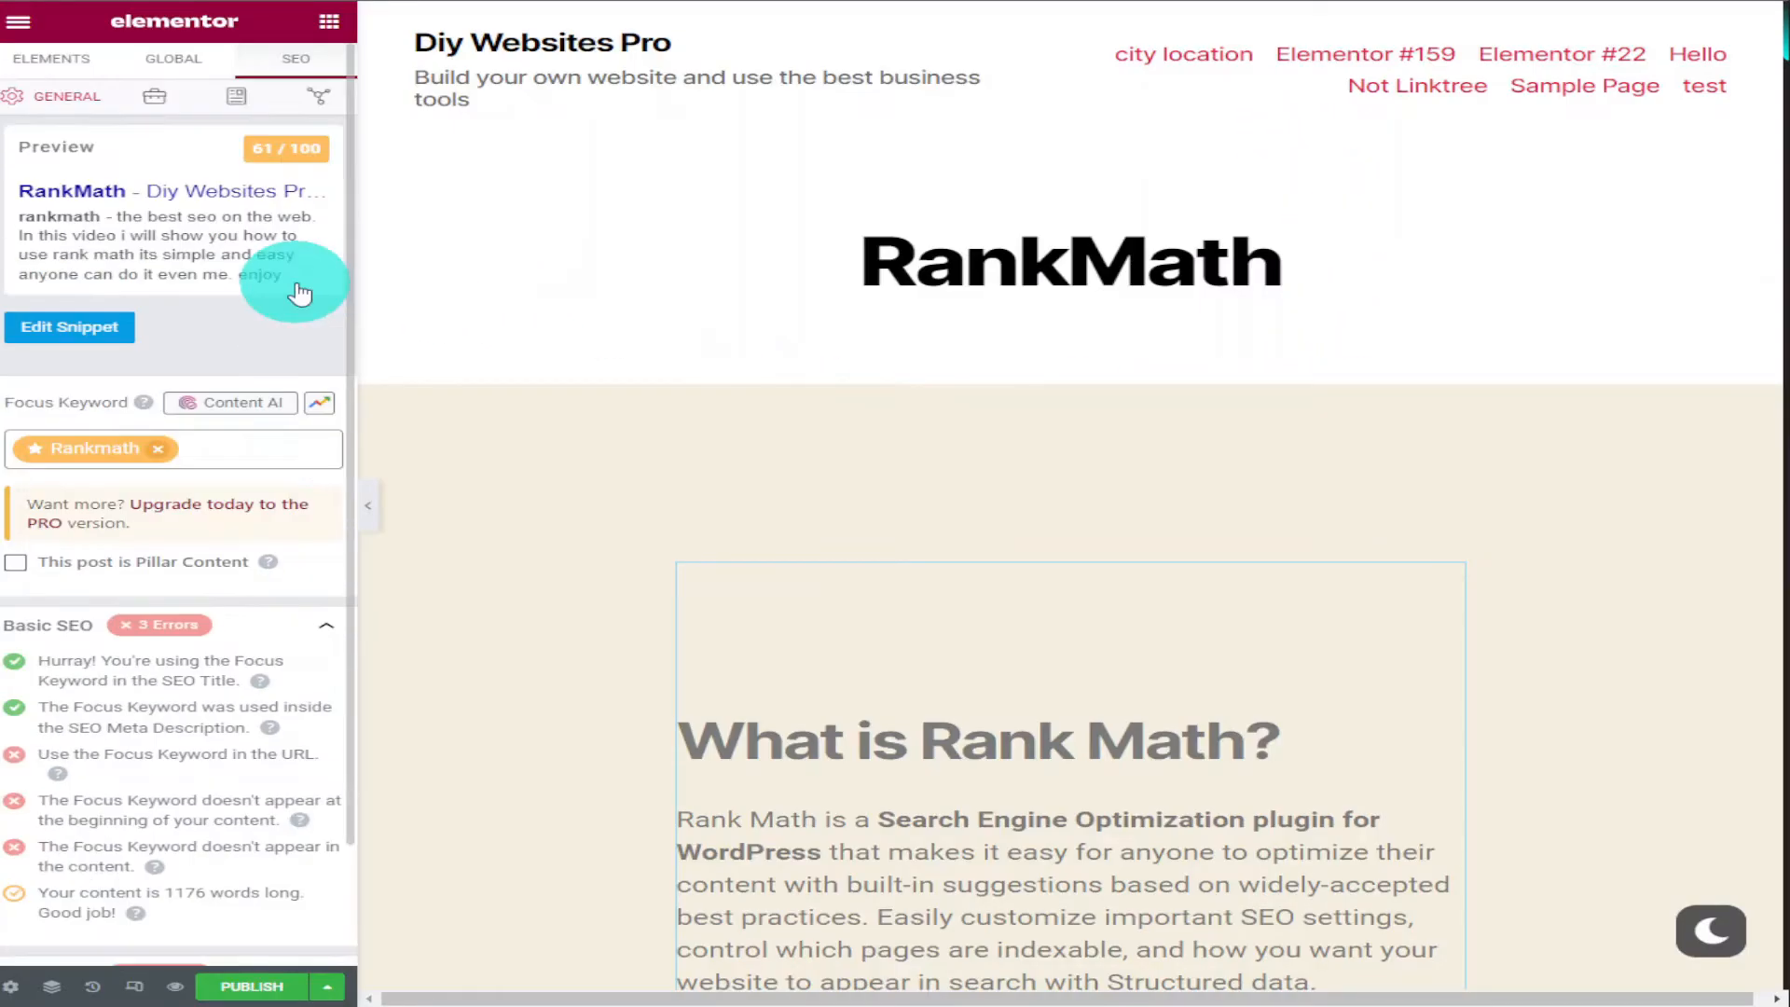
scroll(321, 306, "down", 2)
left_click(288, 836)
scroll(460, 615, "down", 2)
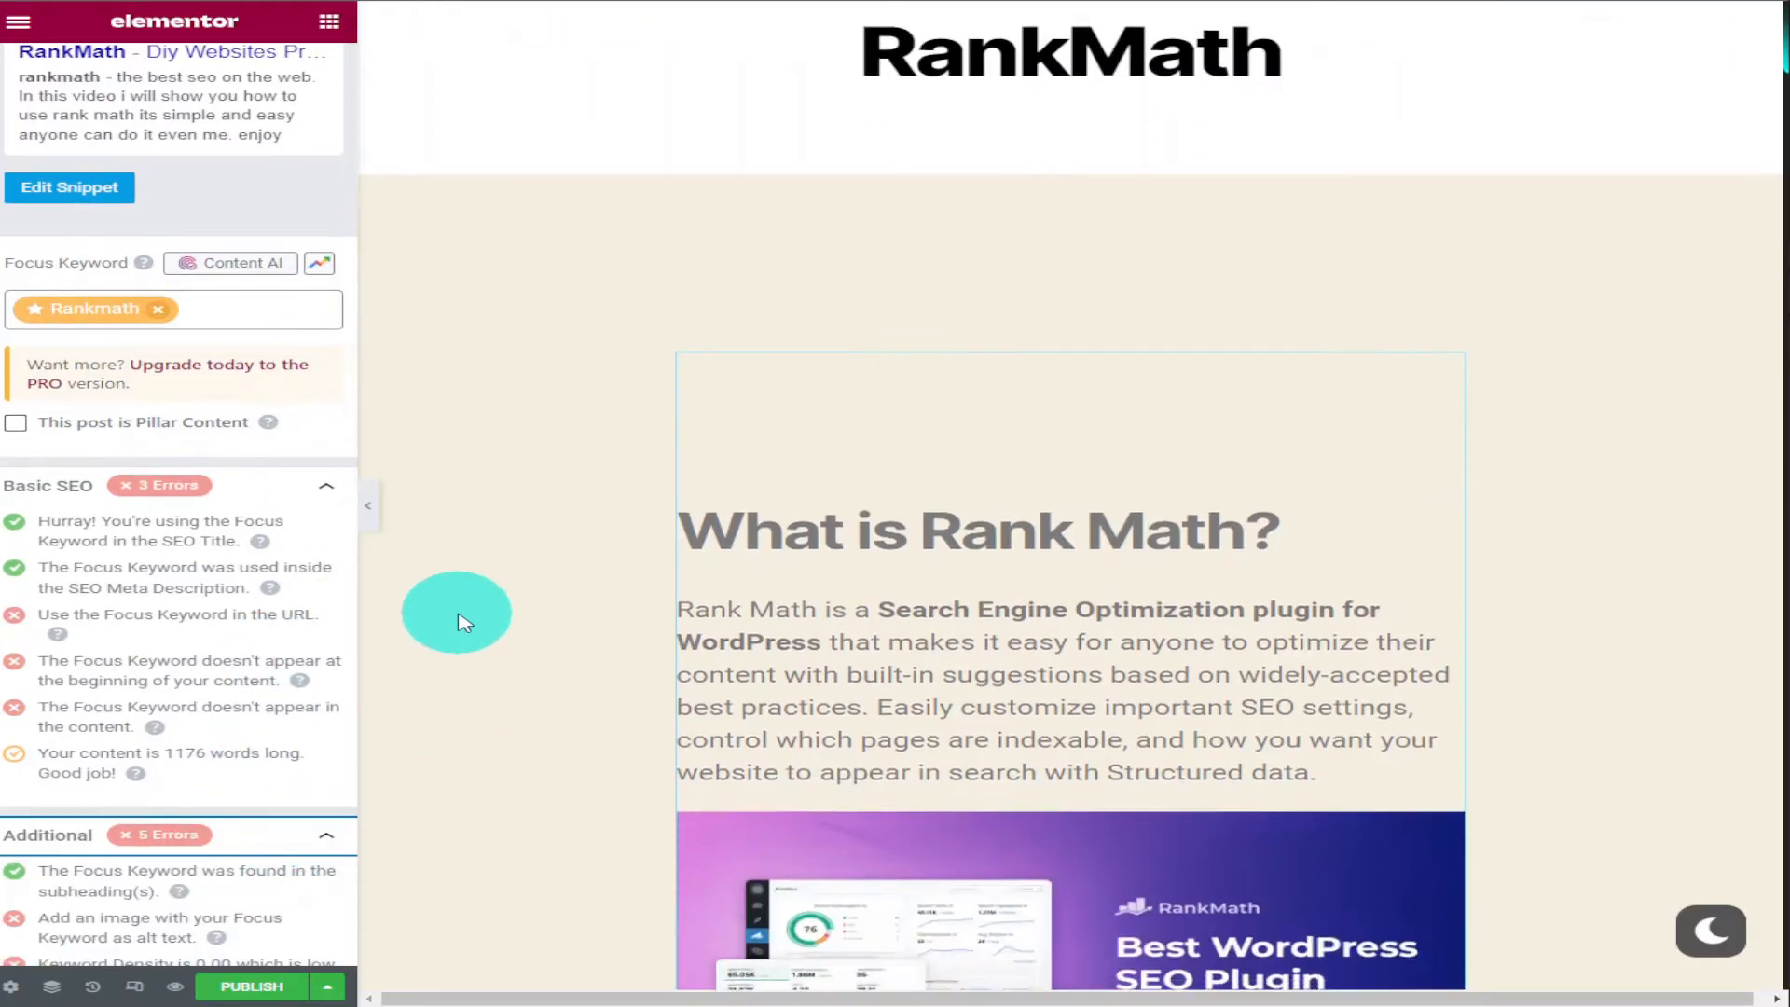
scroll(188, 607, "down", 4)
scroll(266, 654, "up", 1)
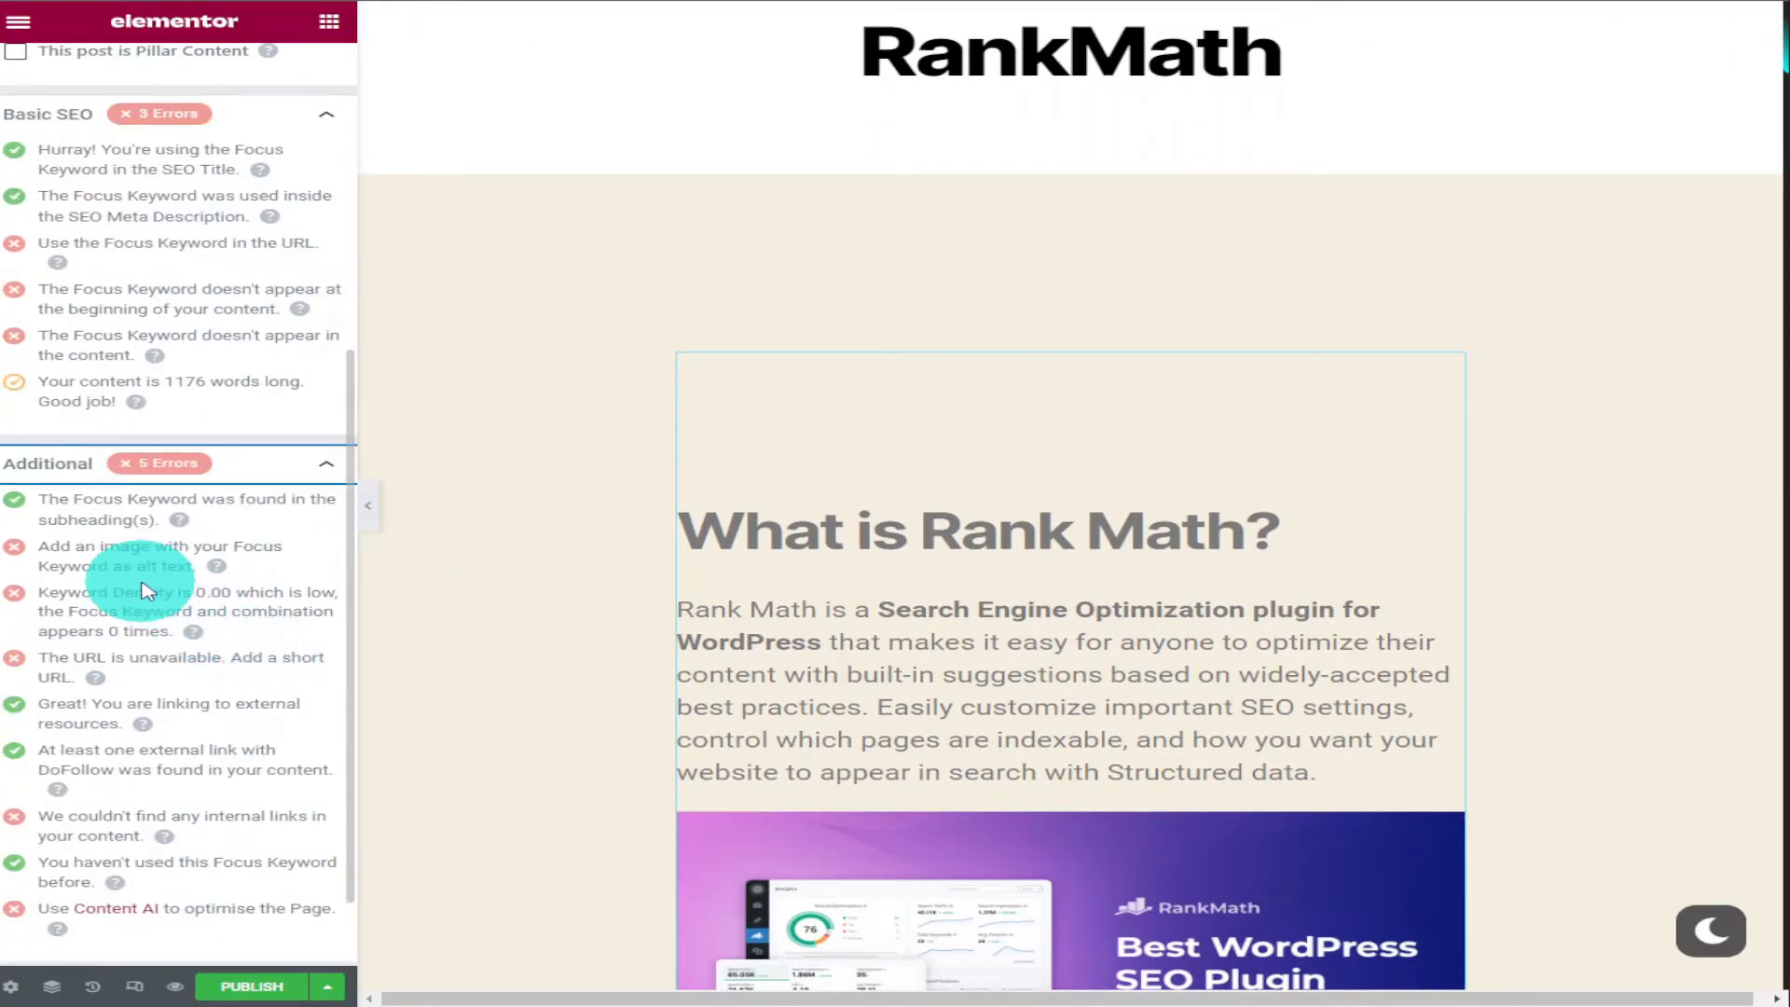
Step: Add an Image widget directly below the pasted article at the end of the page
scroll(1368, 613, "down", 10)
scroll(912, 512, "down", 20)
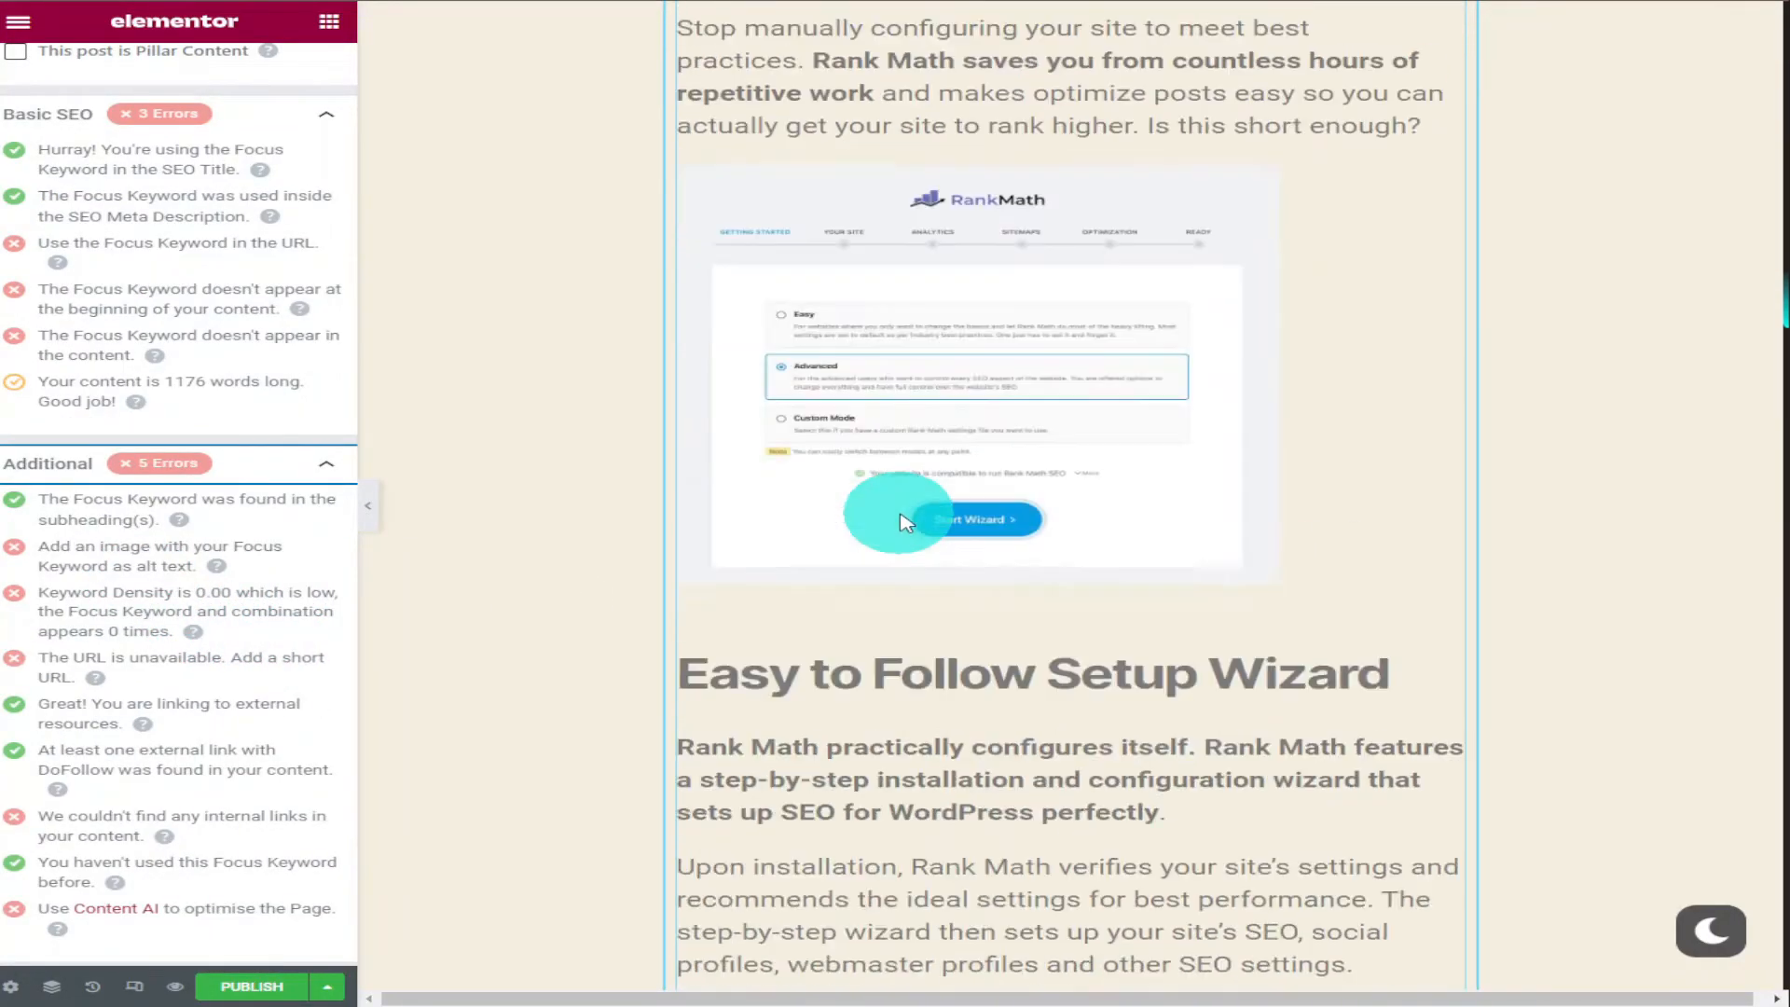
scroll(910, 529, "down", 15)
left_click_drag(1780, 593, 1776, 895)
left_click(1026, 955)
left_click_drag(65, 382, 948, 680)
Step: Insert the DIY Websites Pro image with the Rankmath alt text from the media library into the Image widget
left_click(131, 292)
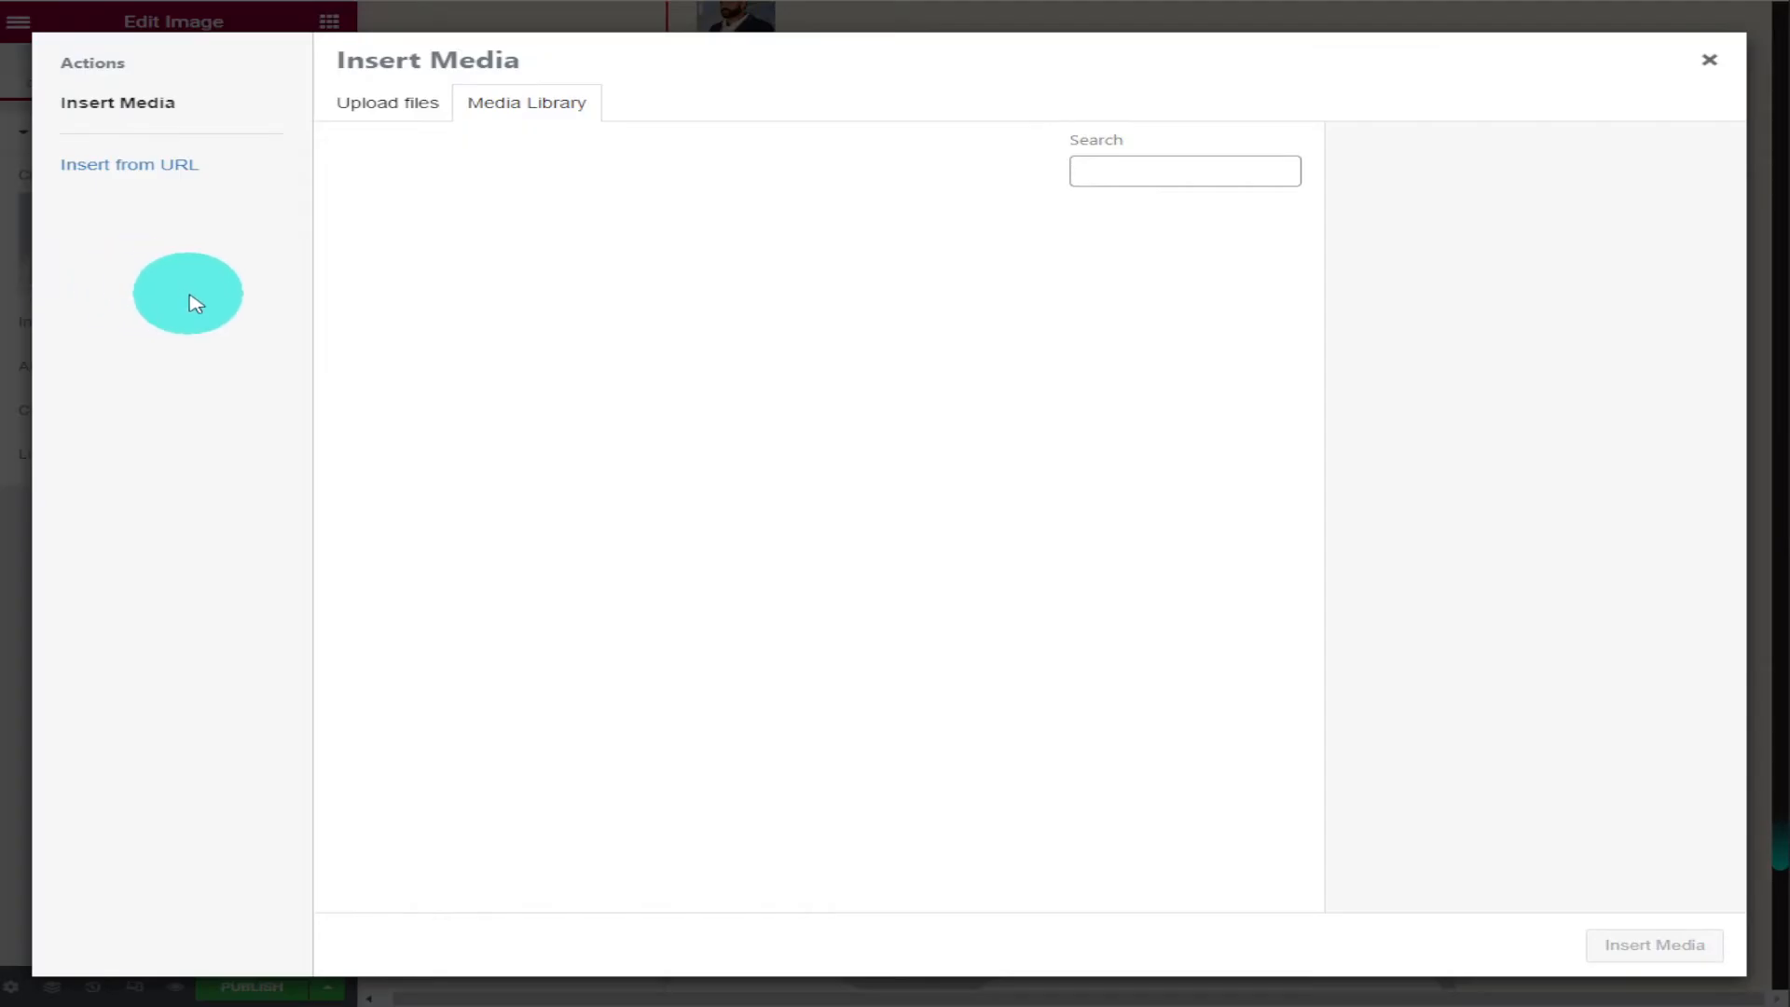
left_click(429, 328)
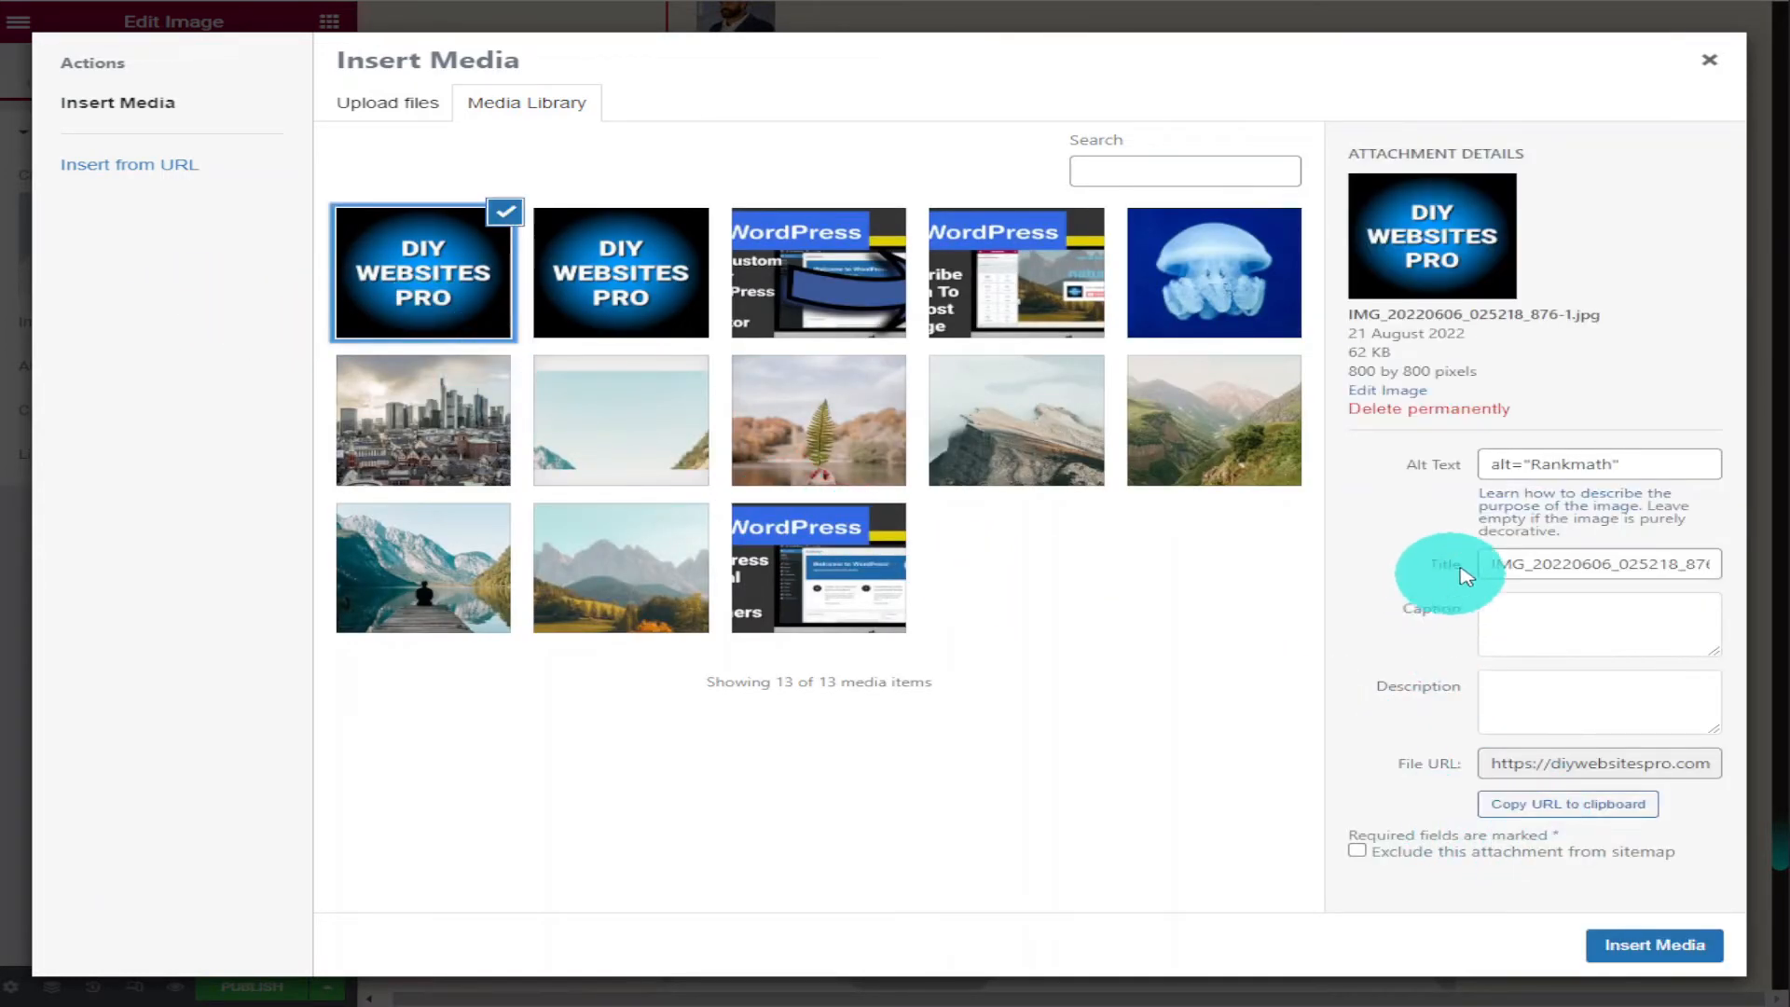
left_click(1655, 945)
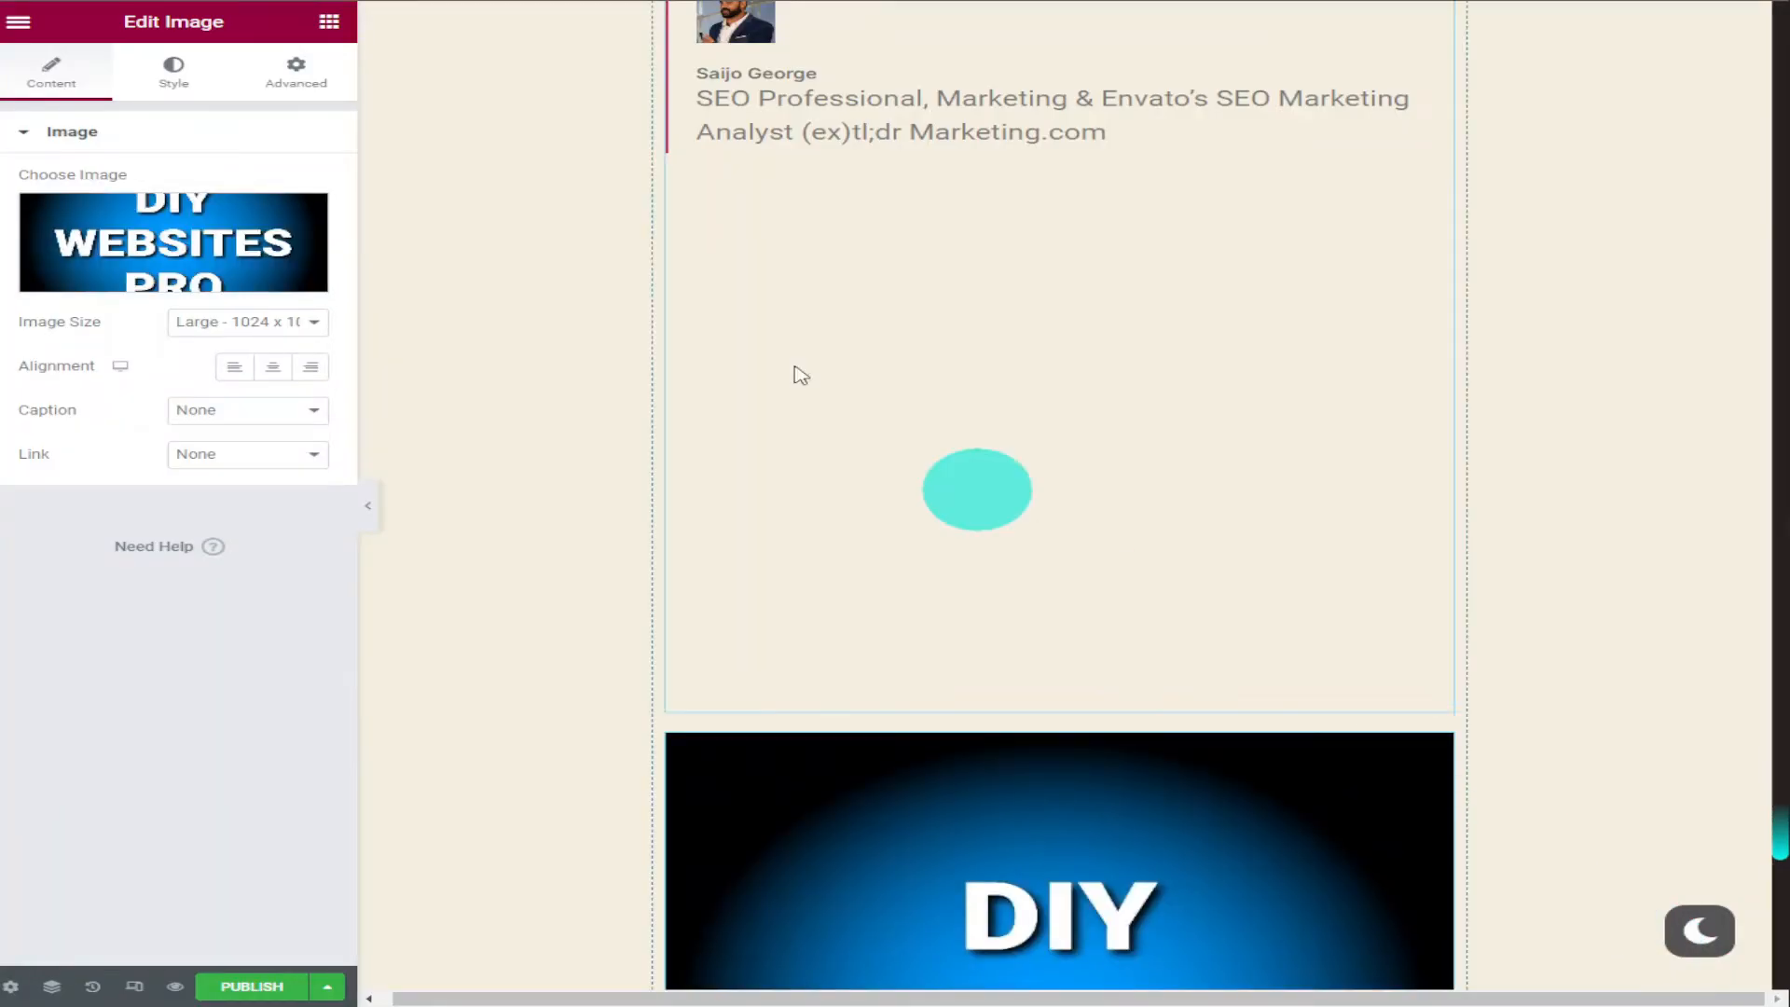
Step: Reopen the page's SEO settings, expand the Additional checks, and review the Basic SEO and Additional recommendations
left_click(330, 20)
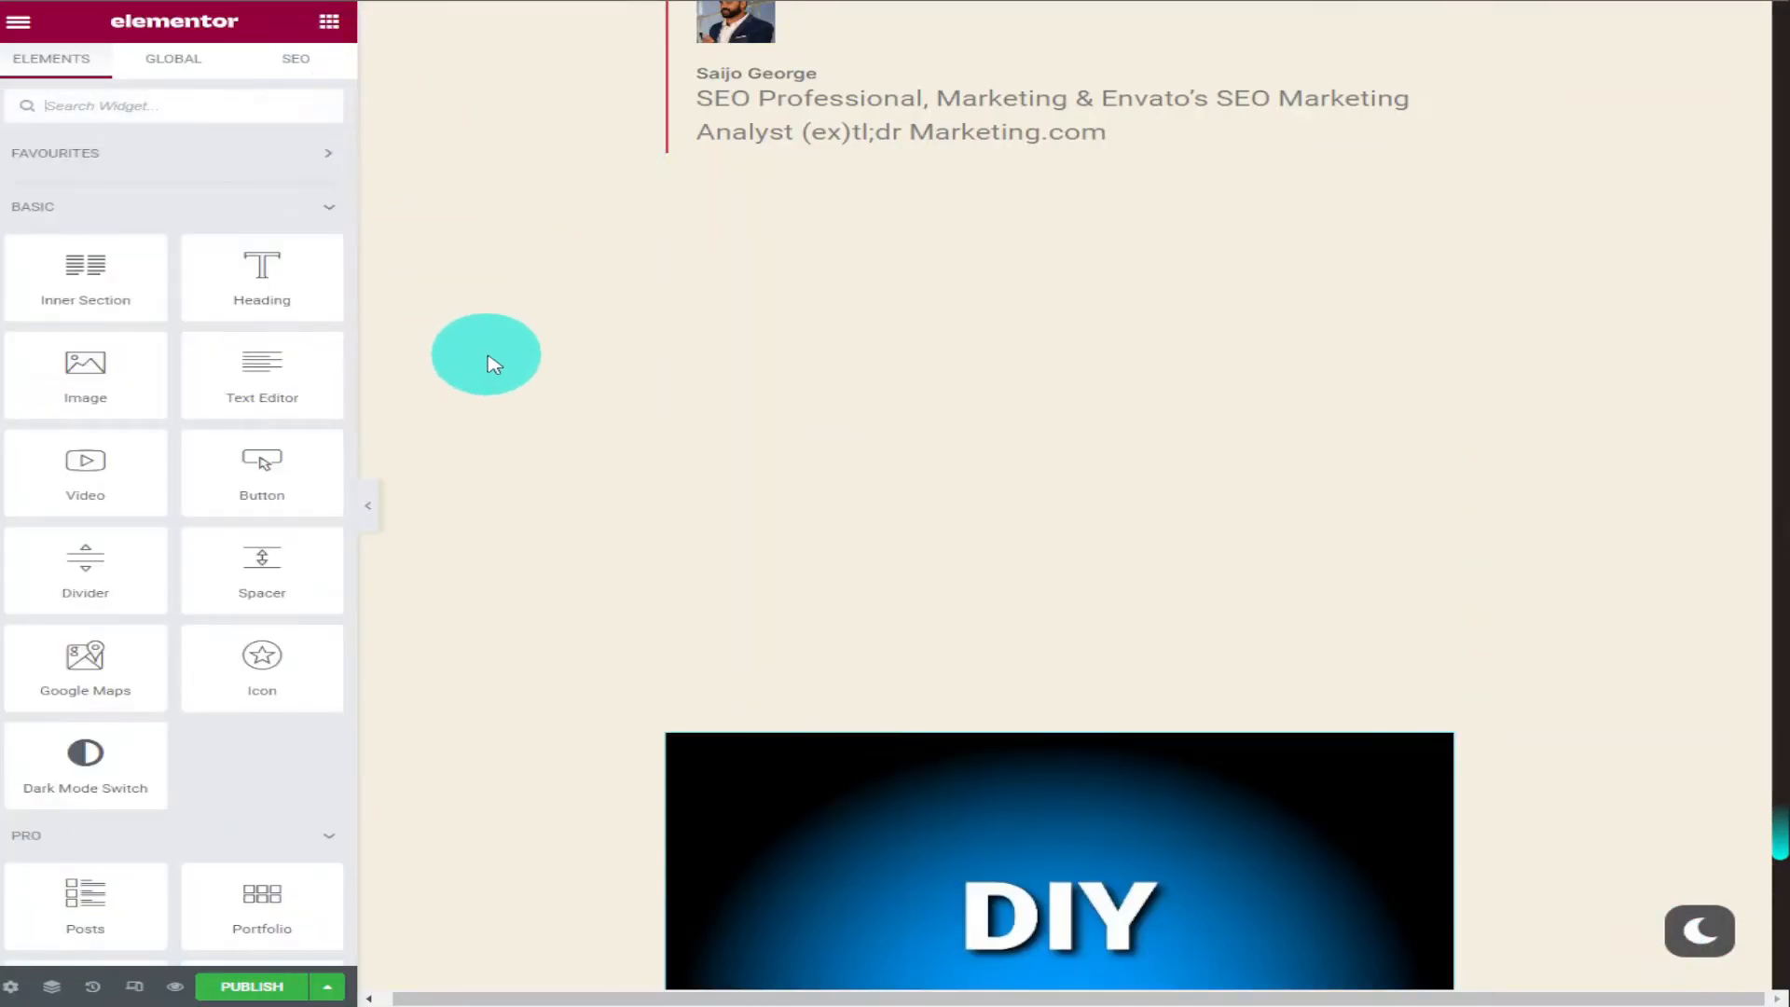
left_click(280, 66)
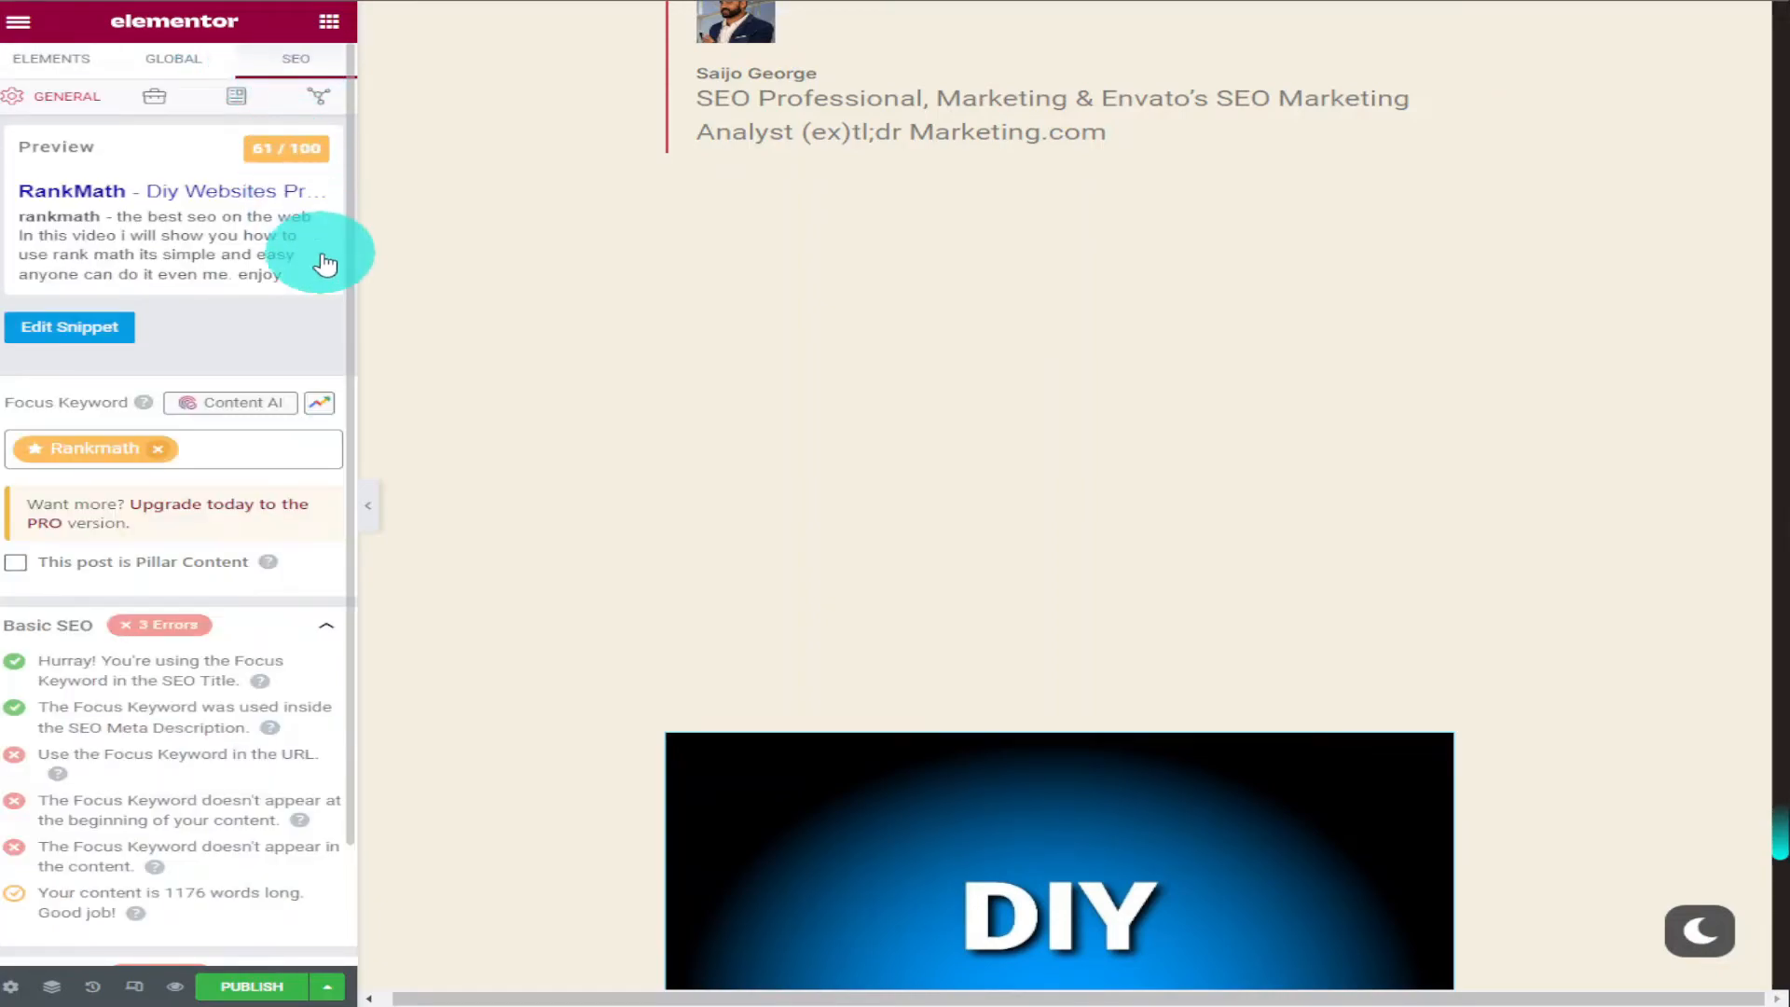
scroll(320, 260, "down", 3)
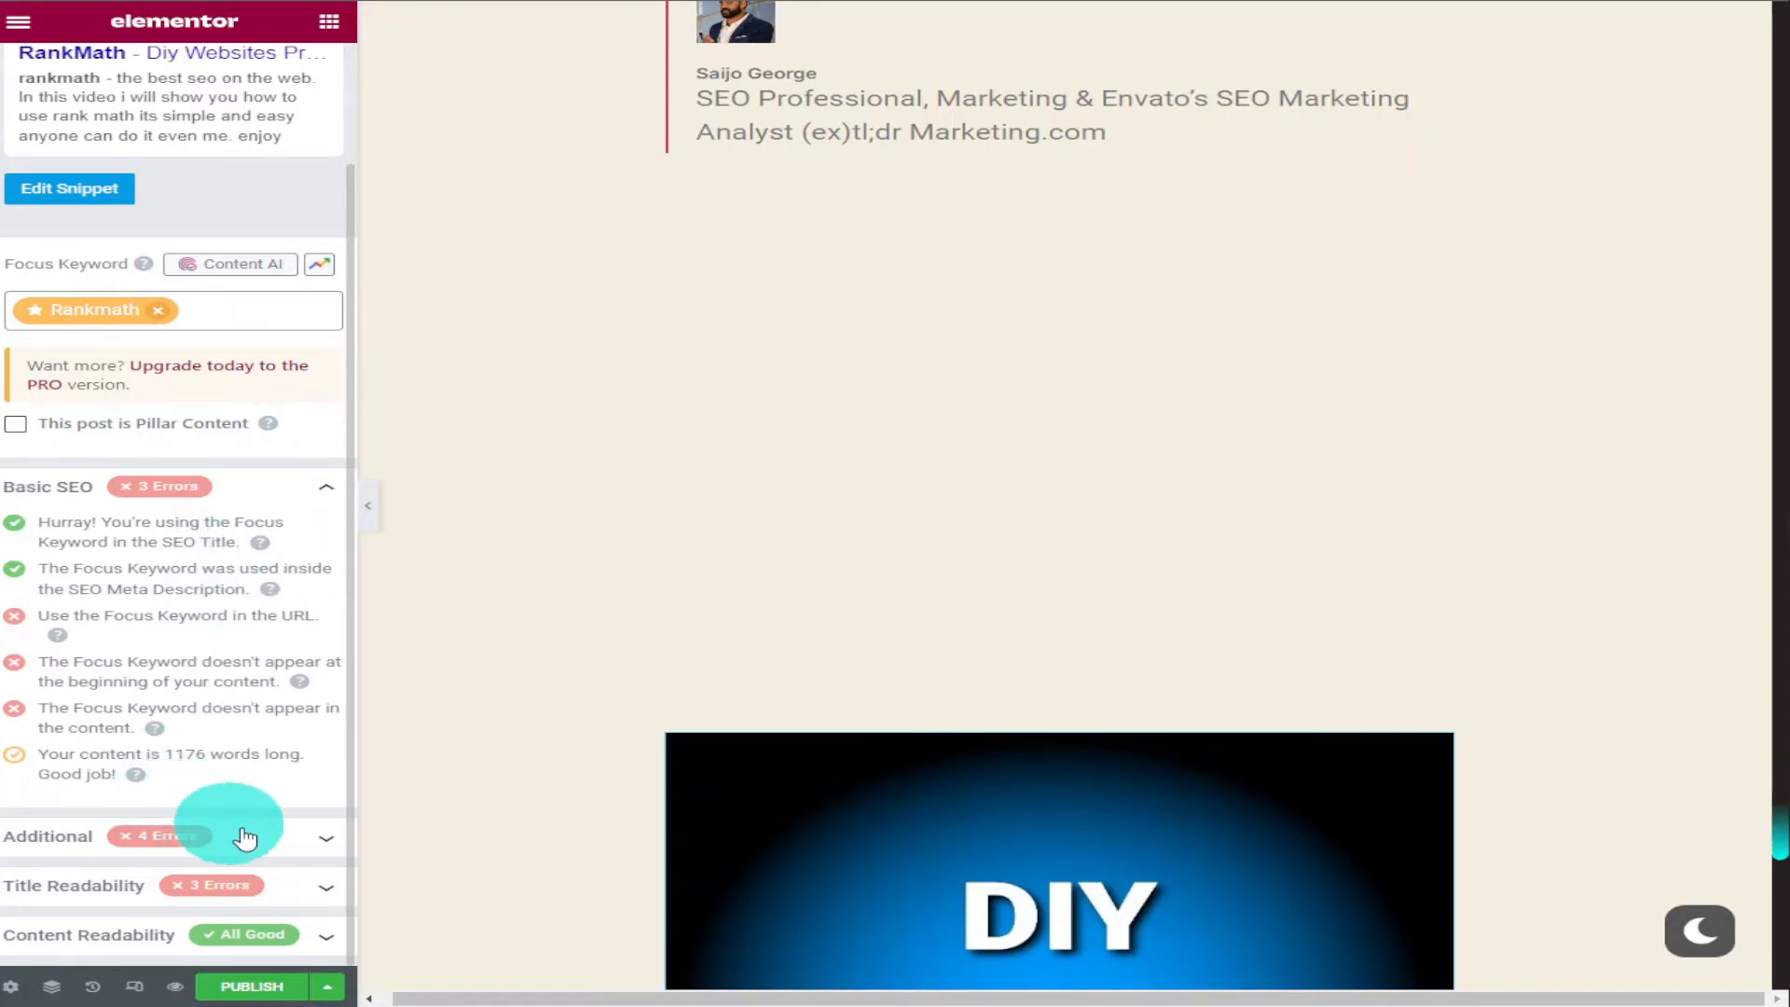
left_click(294, 838)
scroll(310, 802, "down", 3)
scroll(312, 774, "down", 1)
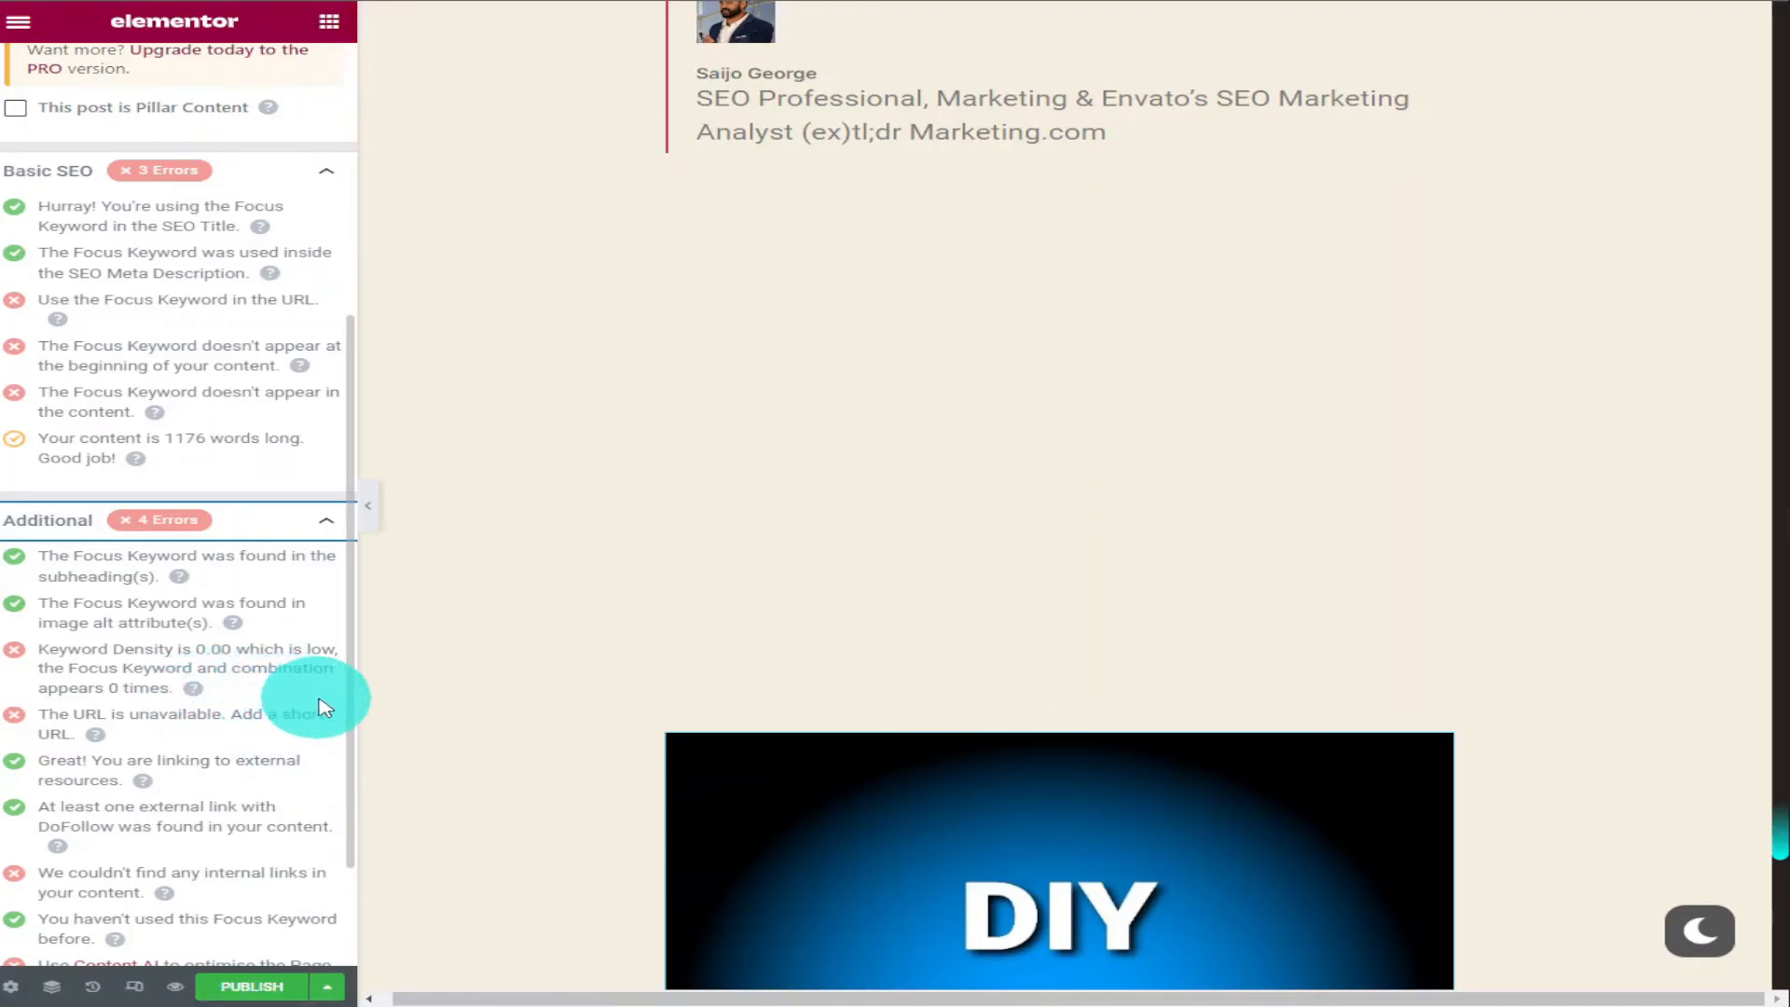
scroll(342, 727, "down", 2)
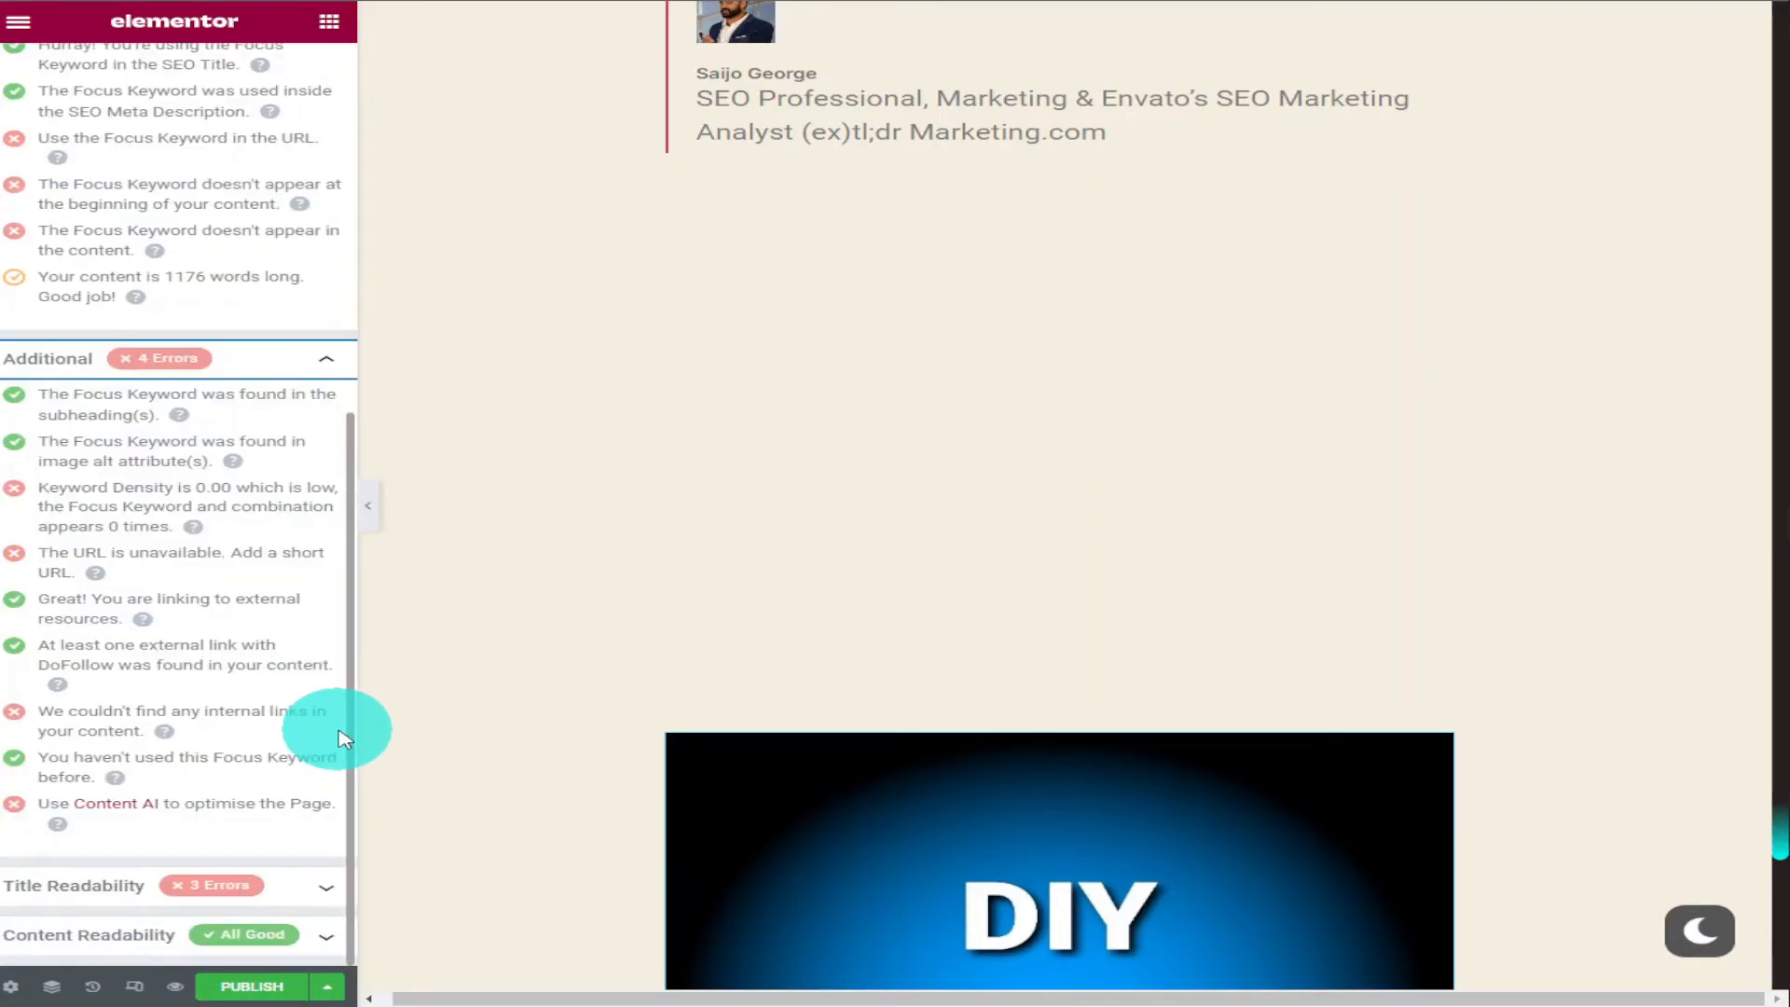
Step: Expand the Title Readability and Content Readability checks and review their recommendations
left_click(298, 894)
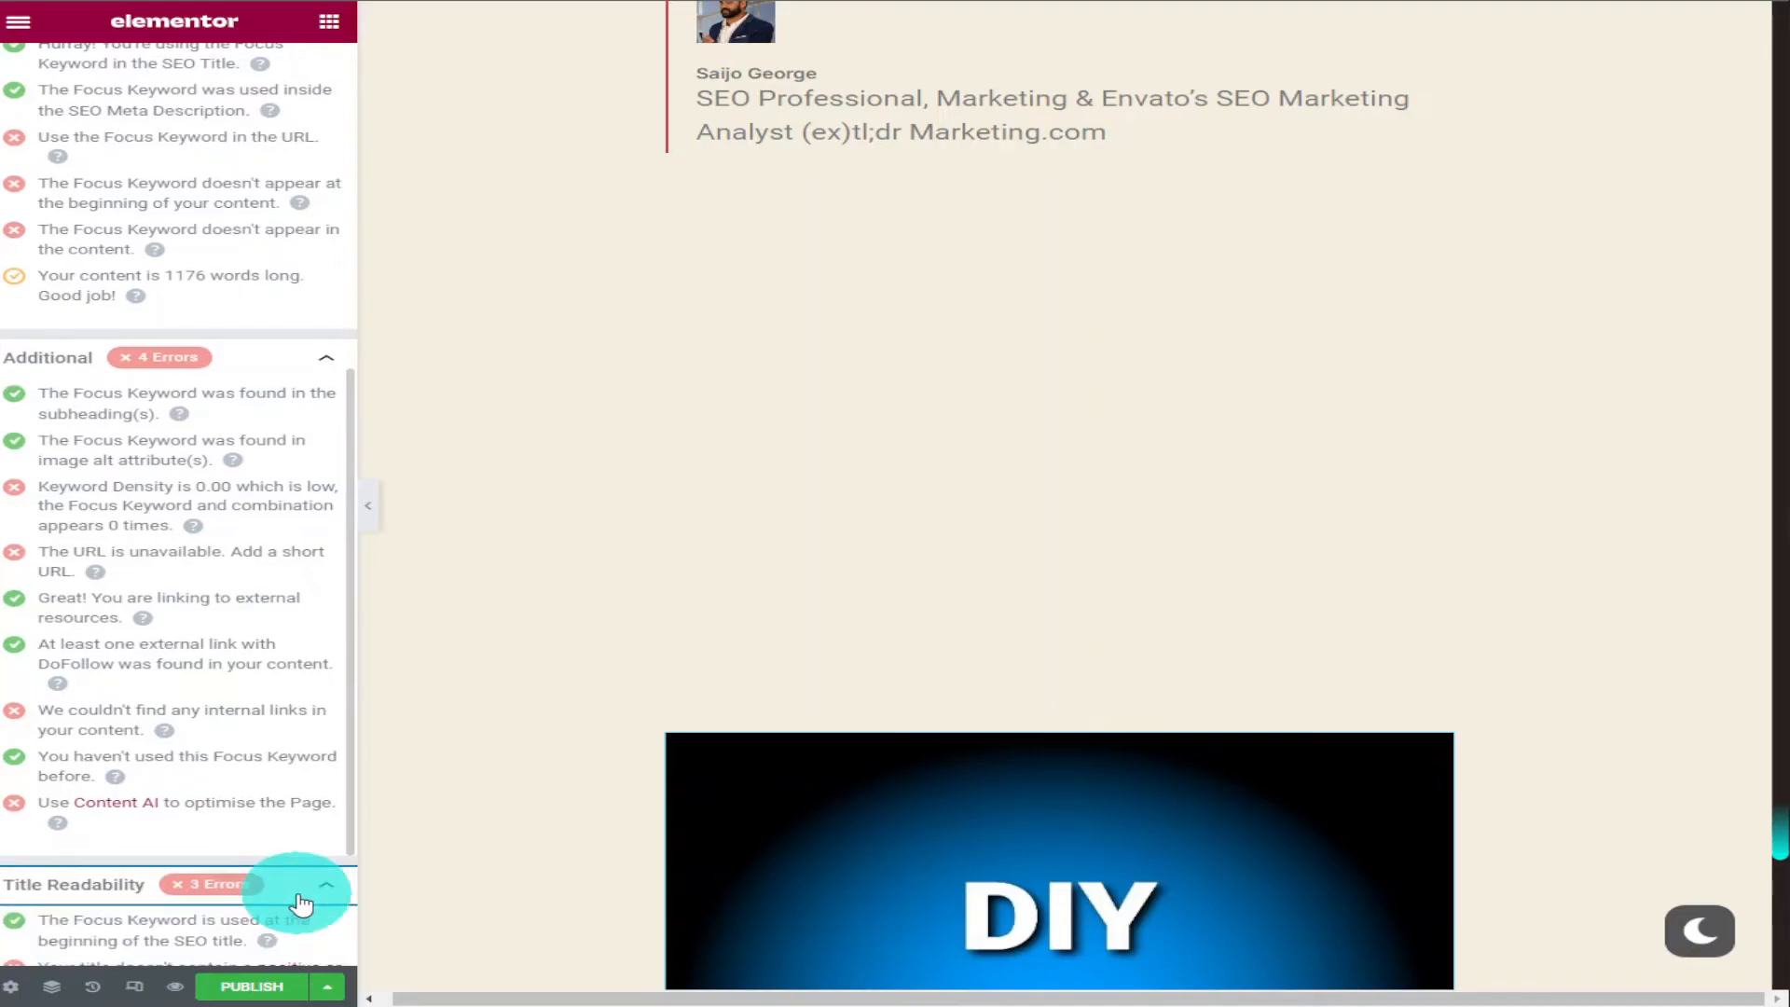
scroll(324, 829, "down", 2)
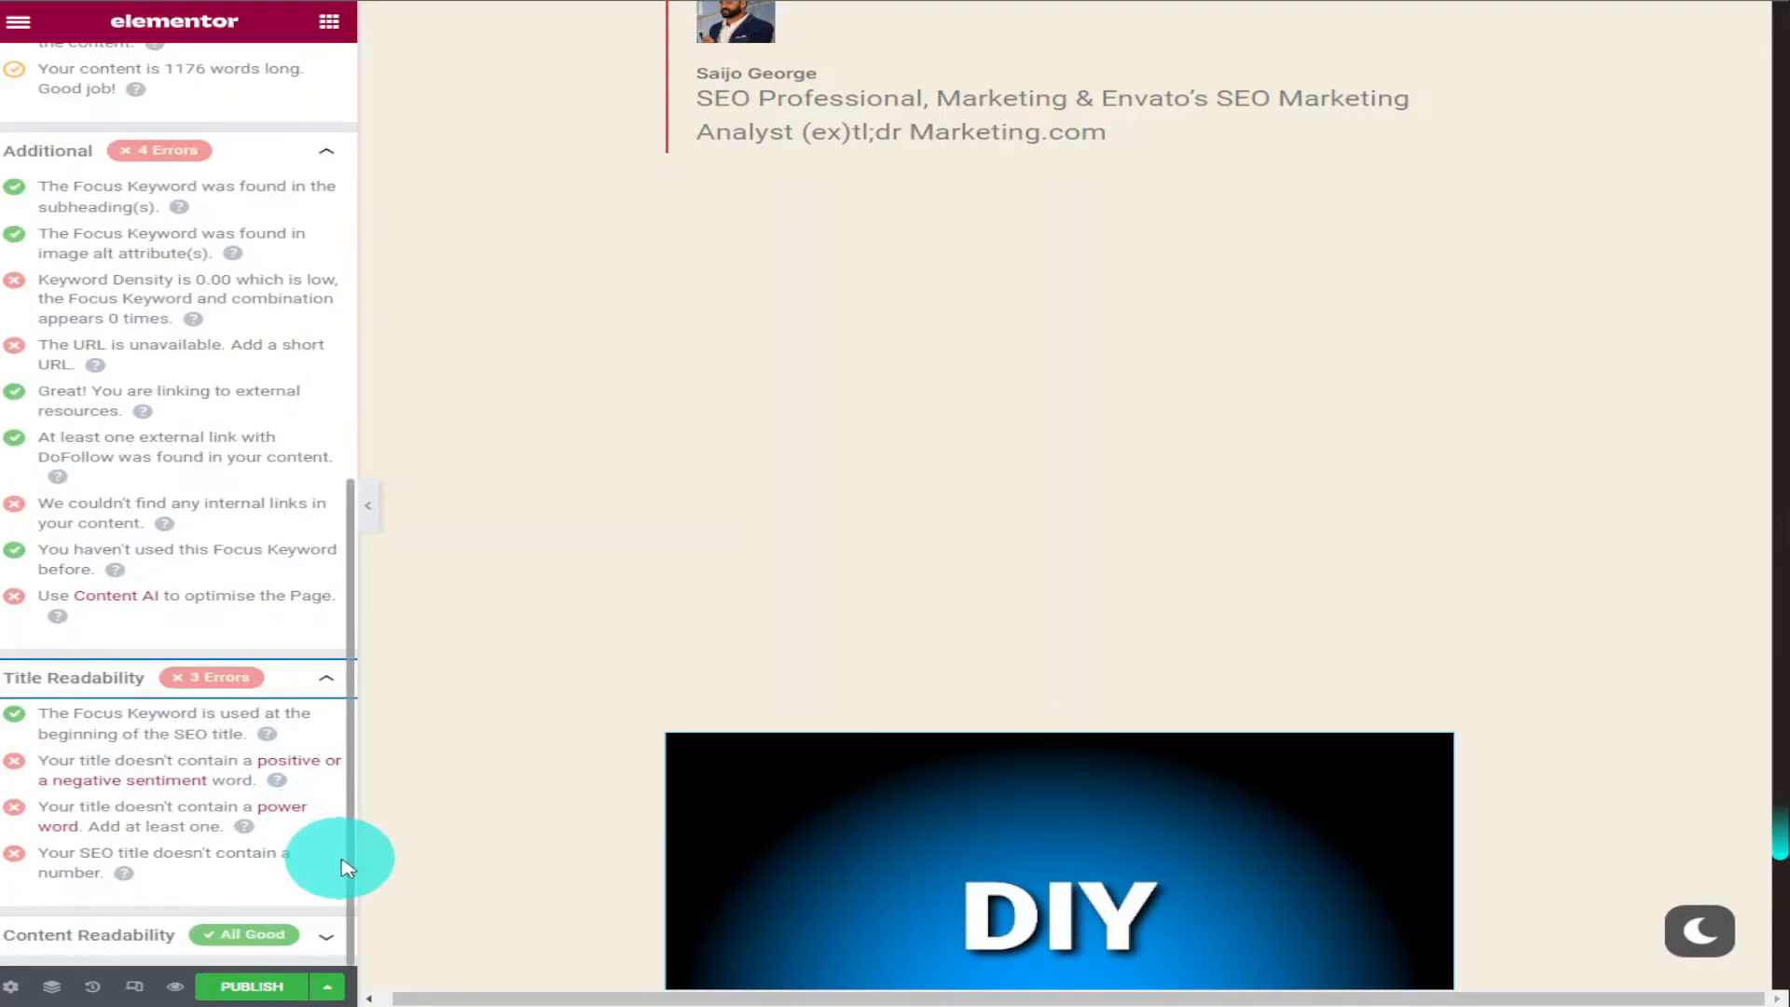
left_click(326, 936)
scroll(378, 884, "down", 5)
scroll(261, 858, "down", 3)
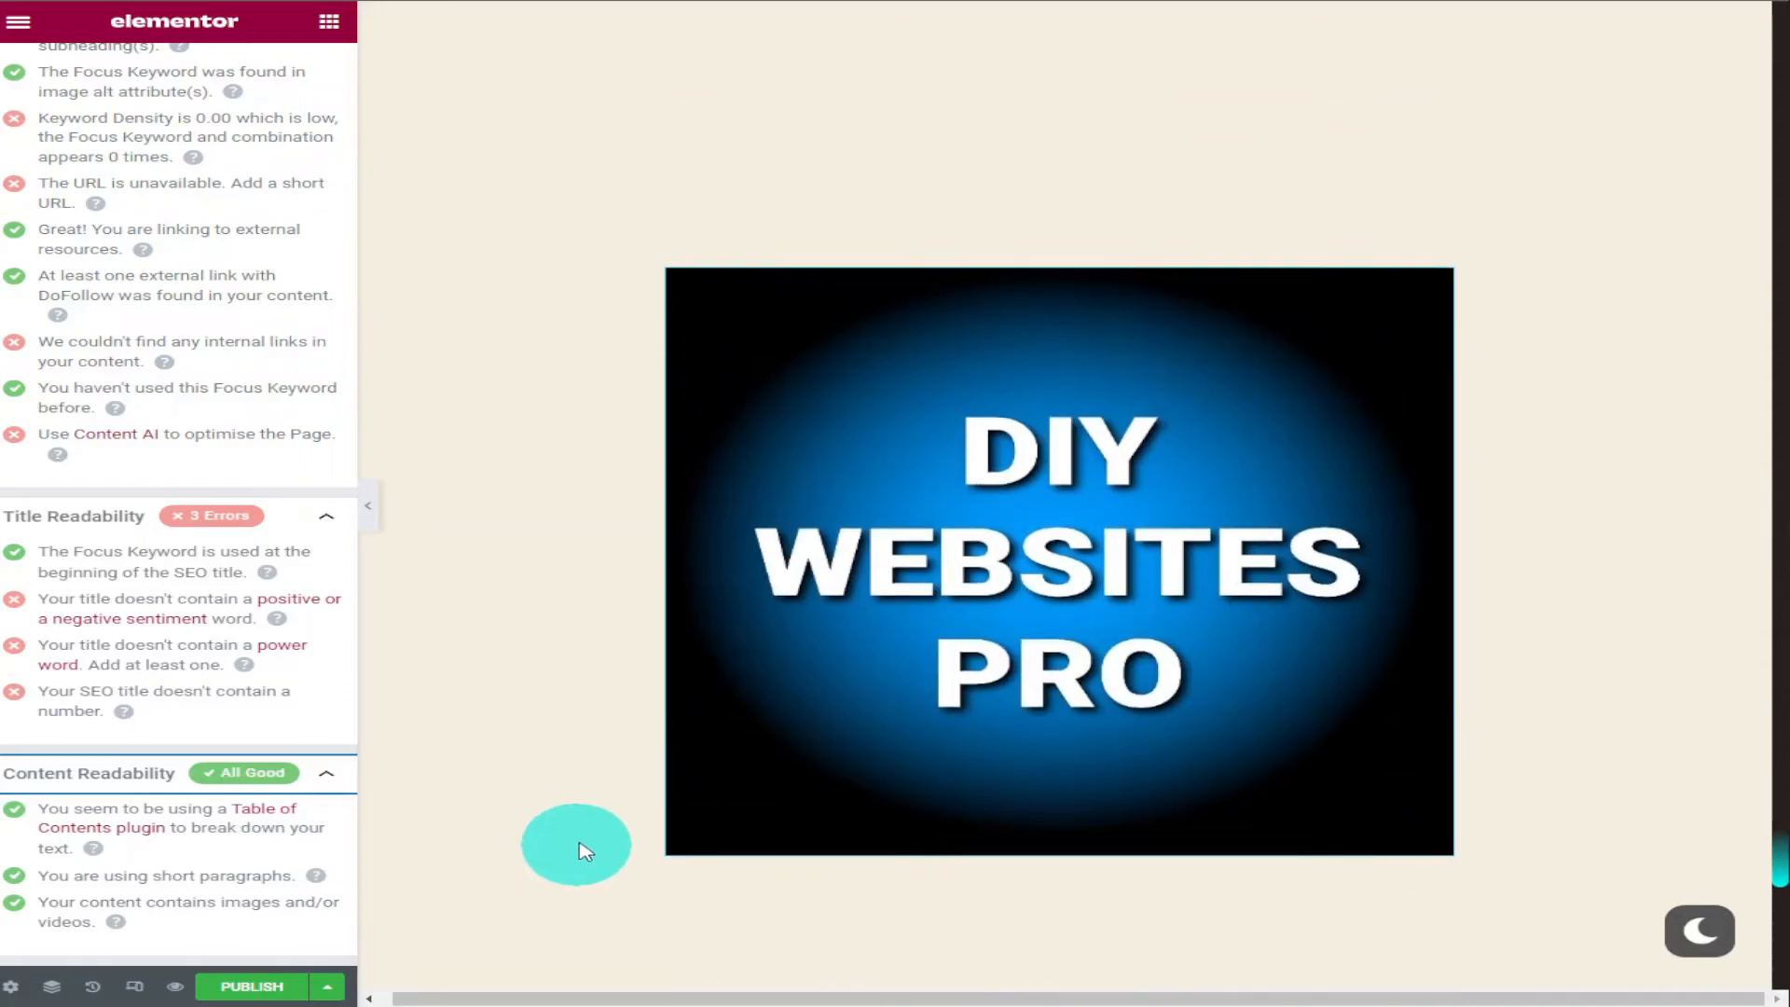
scroll(574, 856, "up", 20)
left_click_drag(1781, 851, 1774, 36)
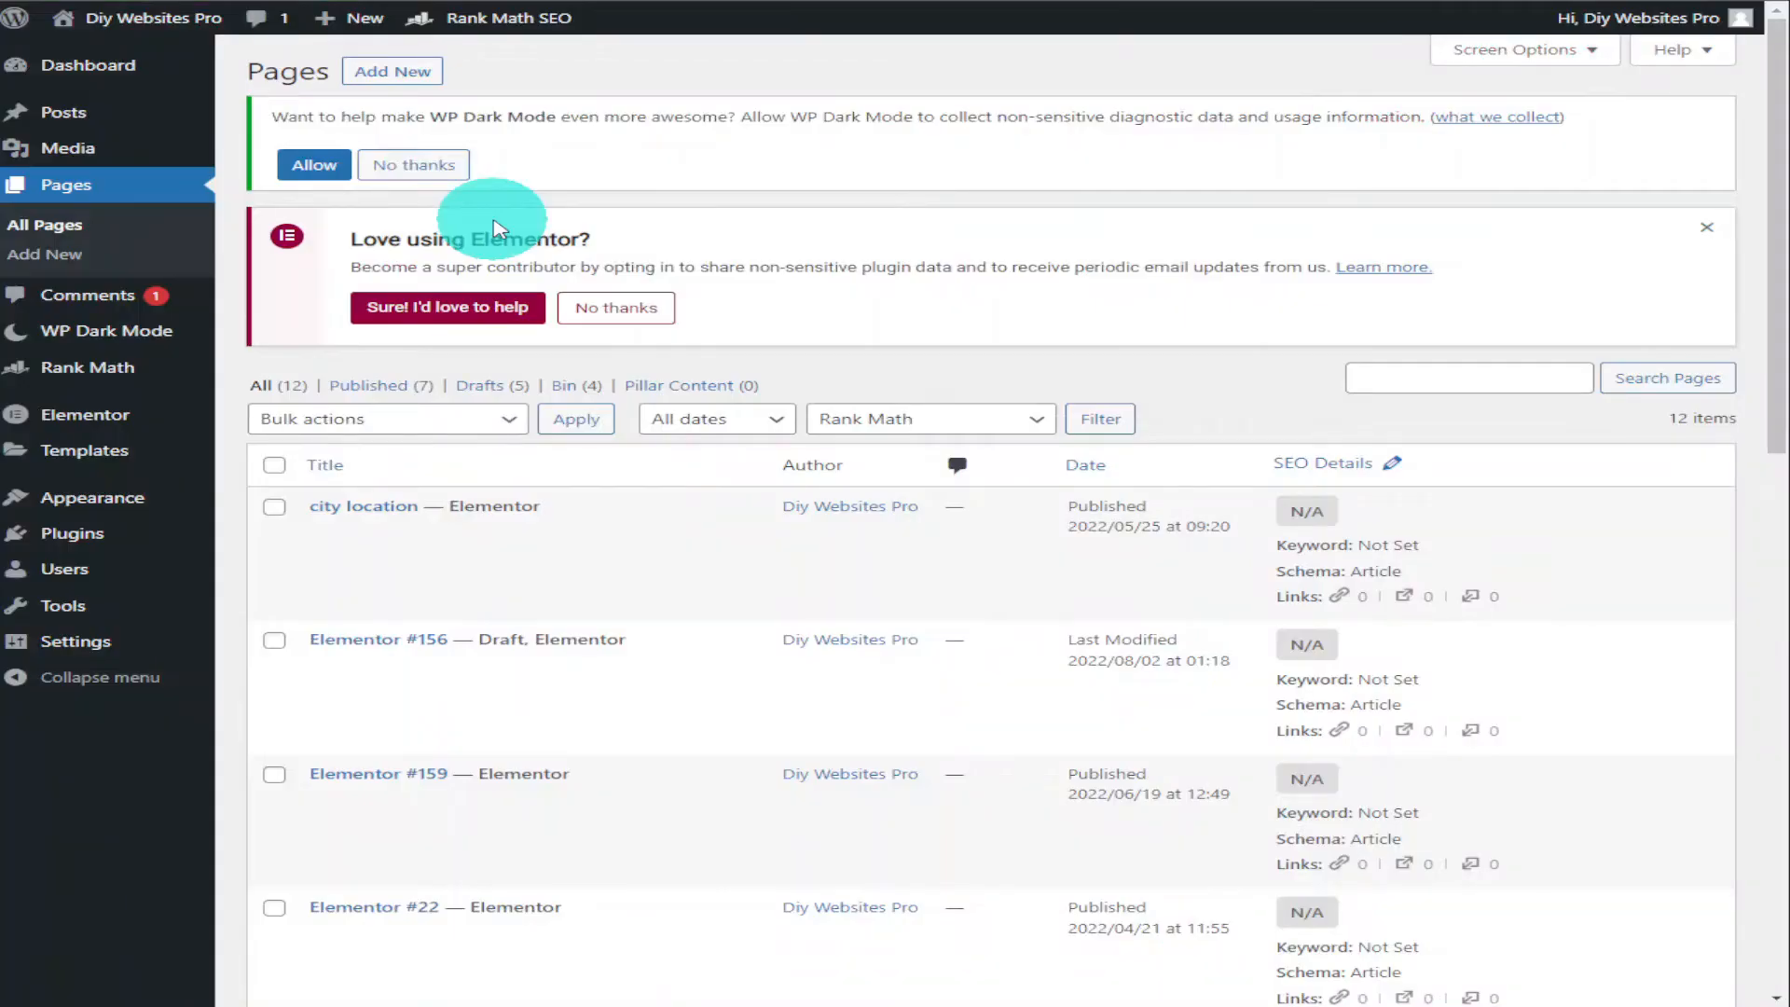
Step: Create a new WordPress page from the Pages list and title it "RankMath For WordPress"
left_click(419, 87)
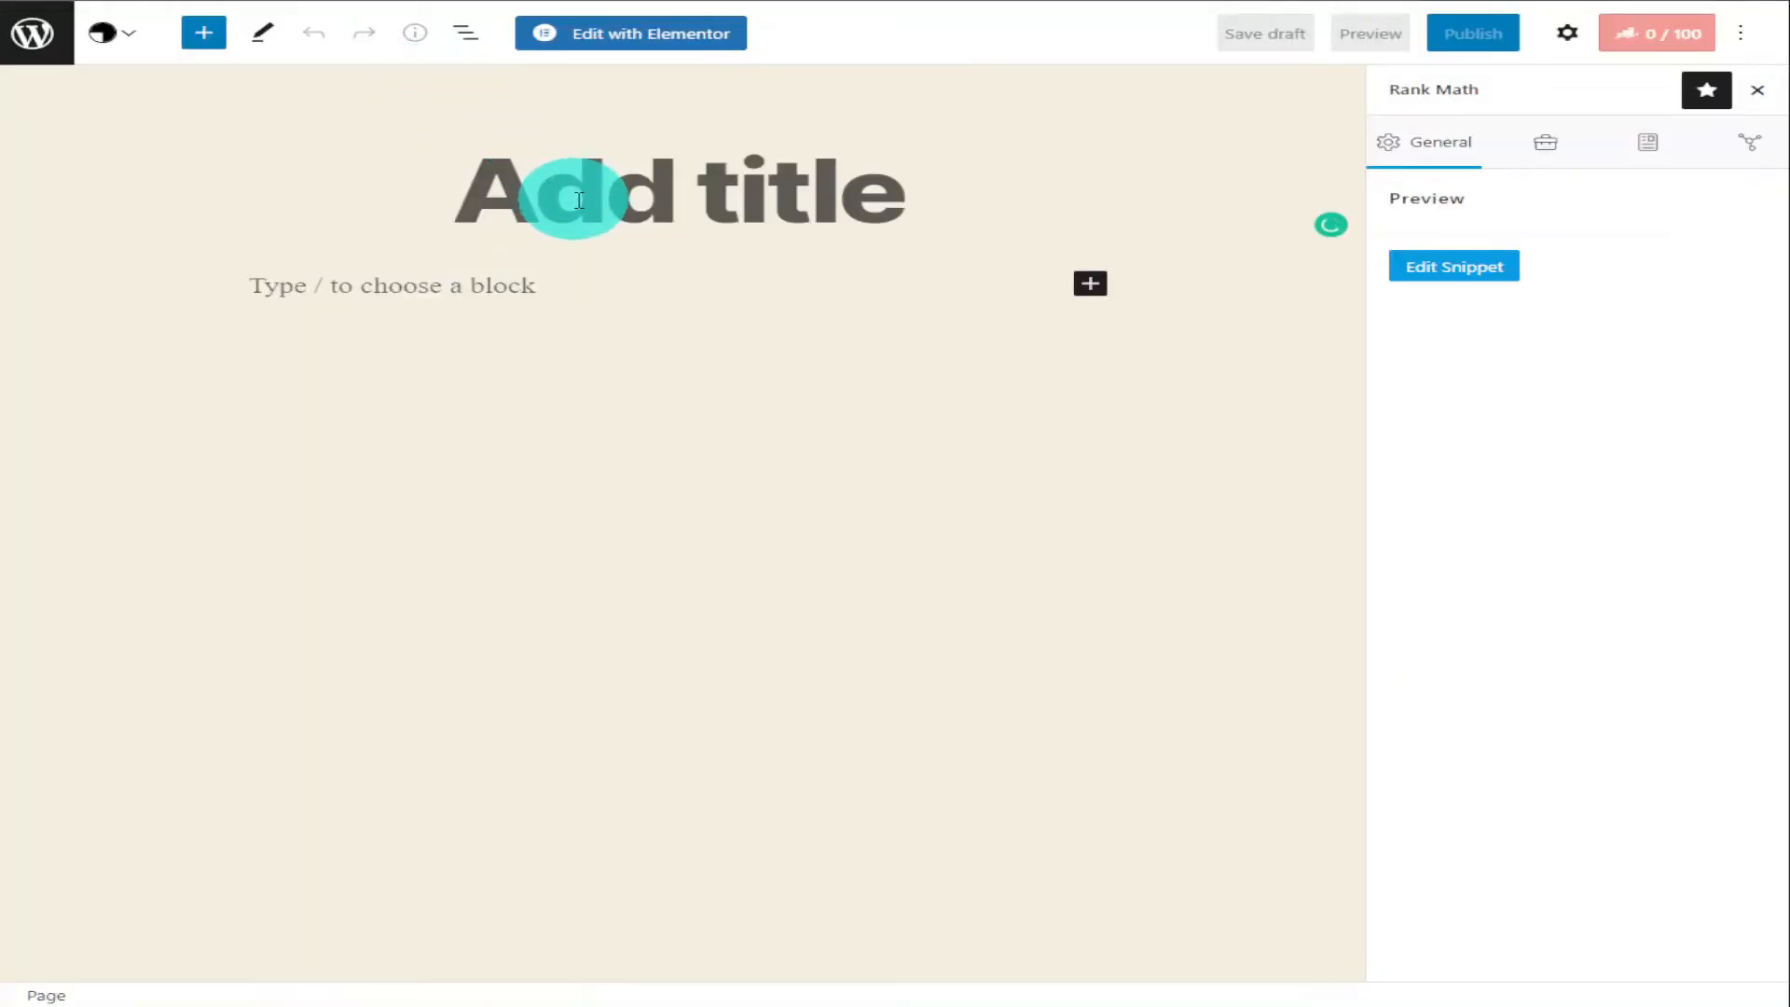
left_click(599, 215)
type("Rank")
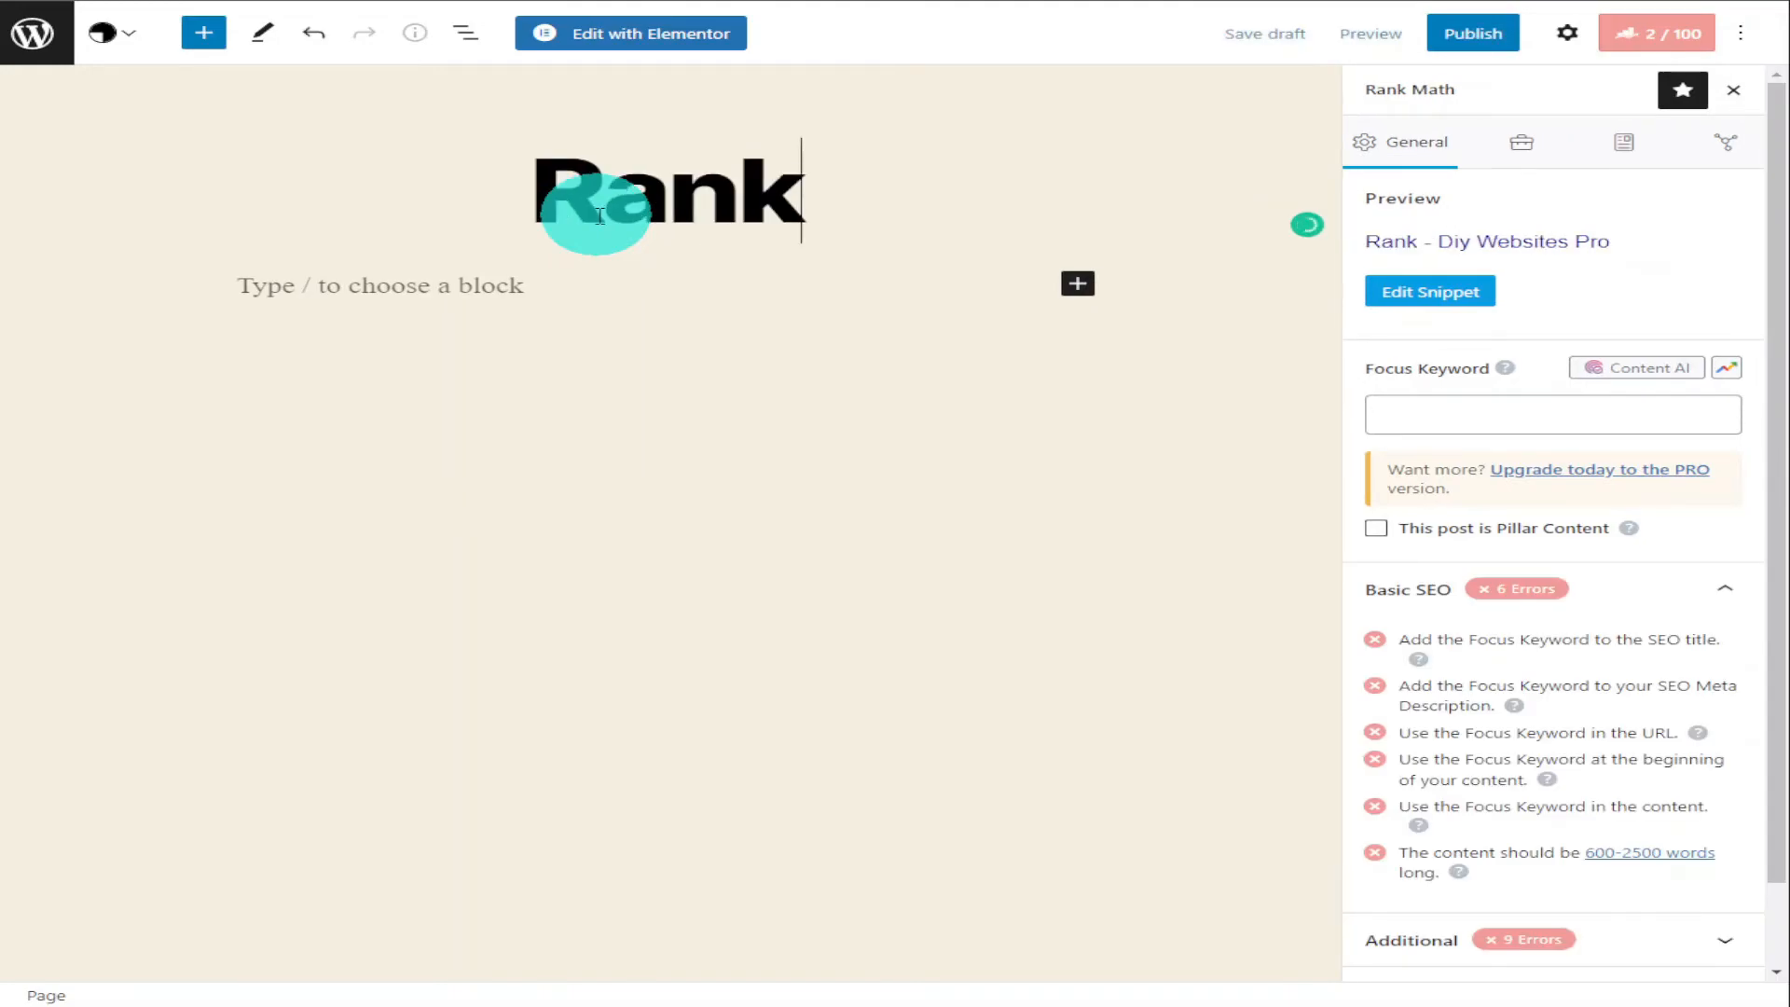
type("Math For WordPress")
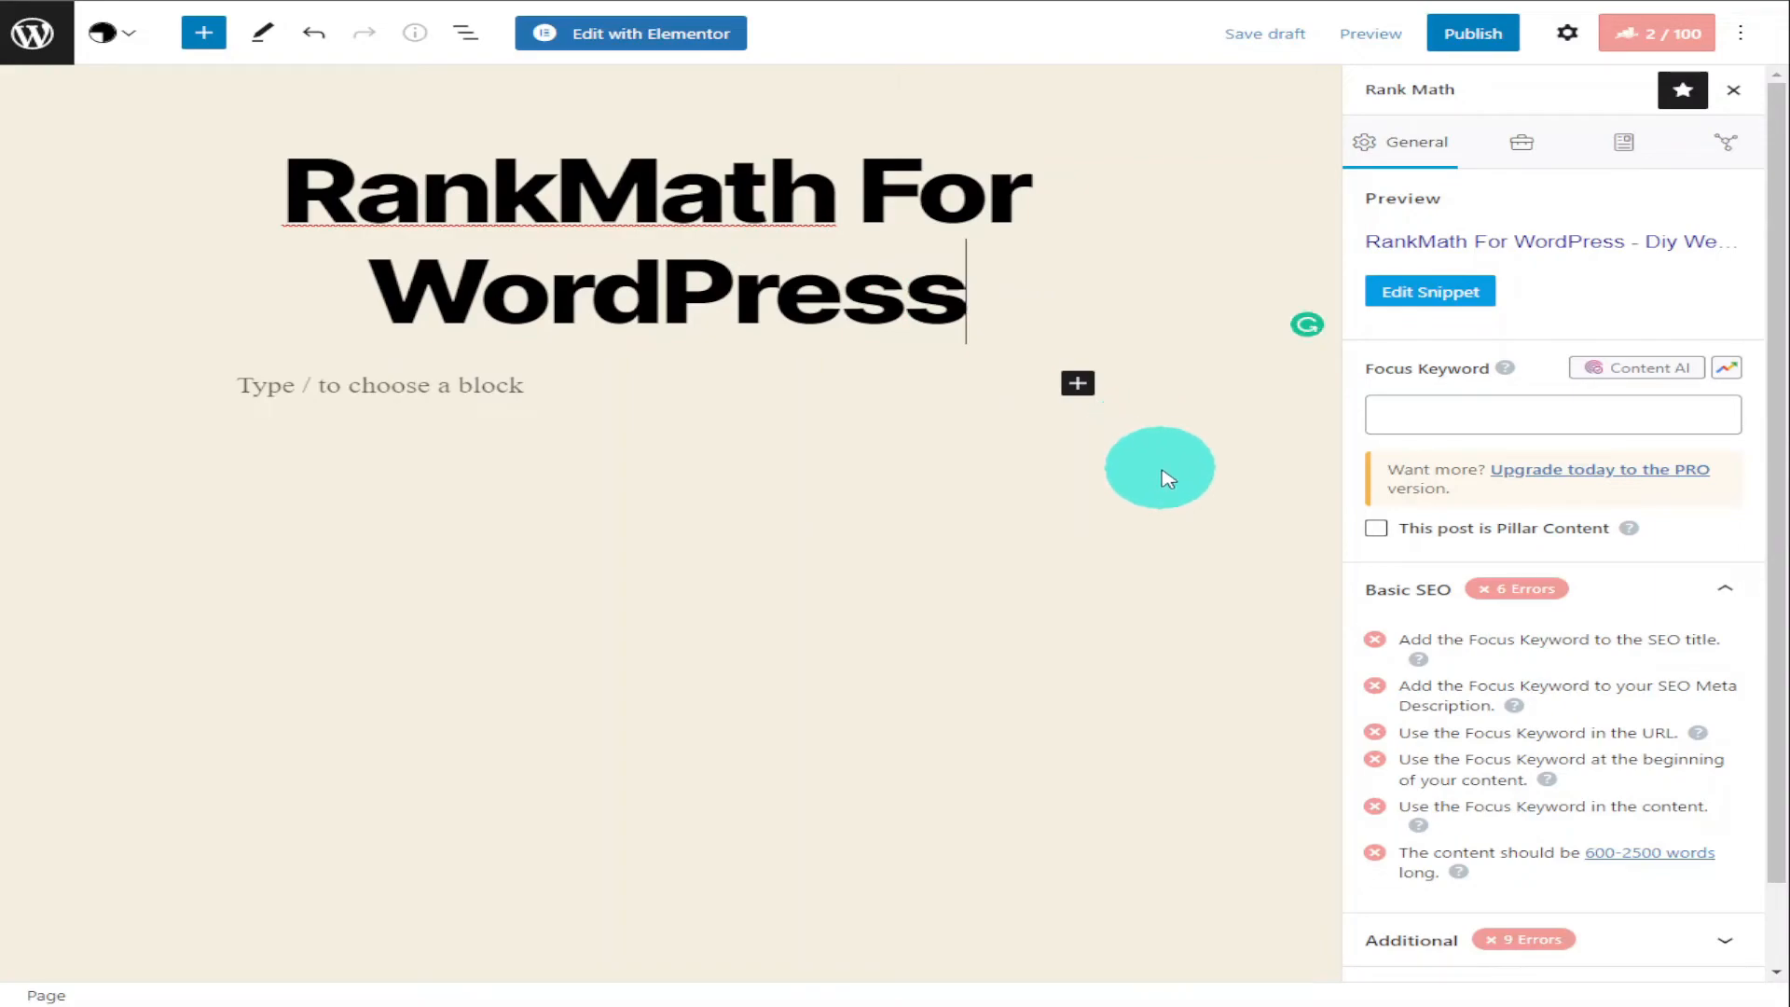
Step: Add a paragraph block below the empty first paragraph and paste the copied Rank Math article into it
left_click(1078, 384)
left_click(853, 519)
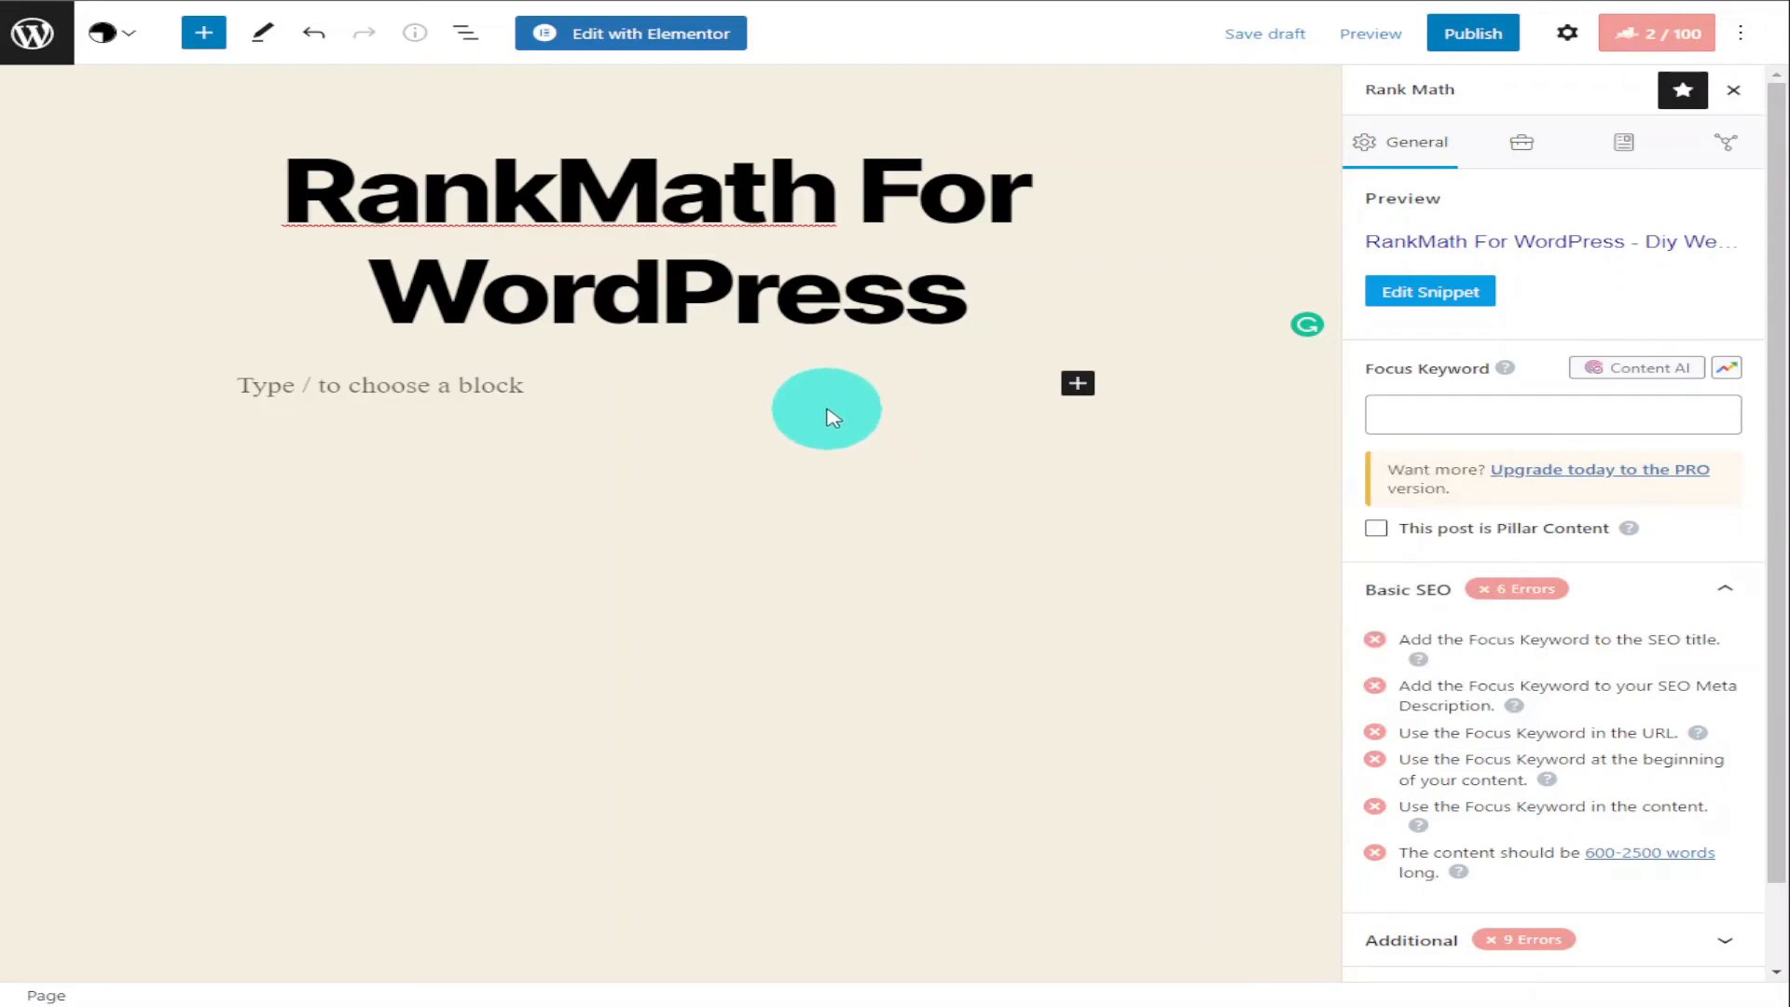
left_click(803, 391)
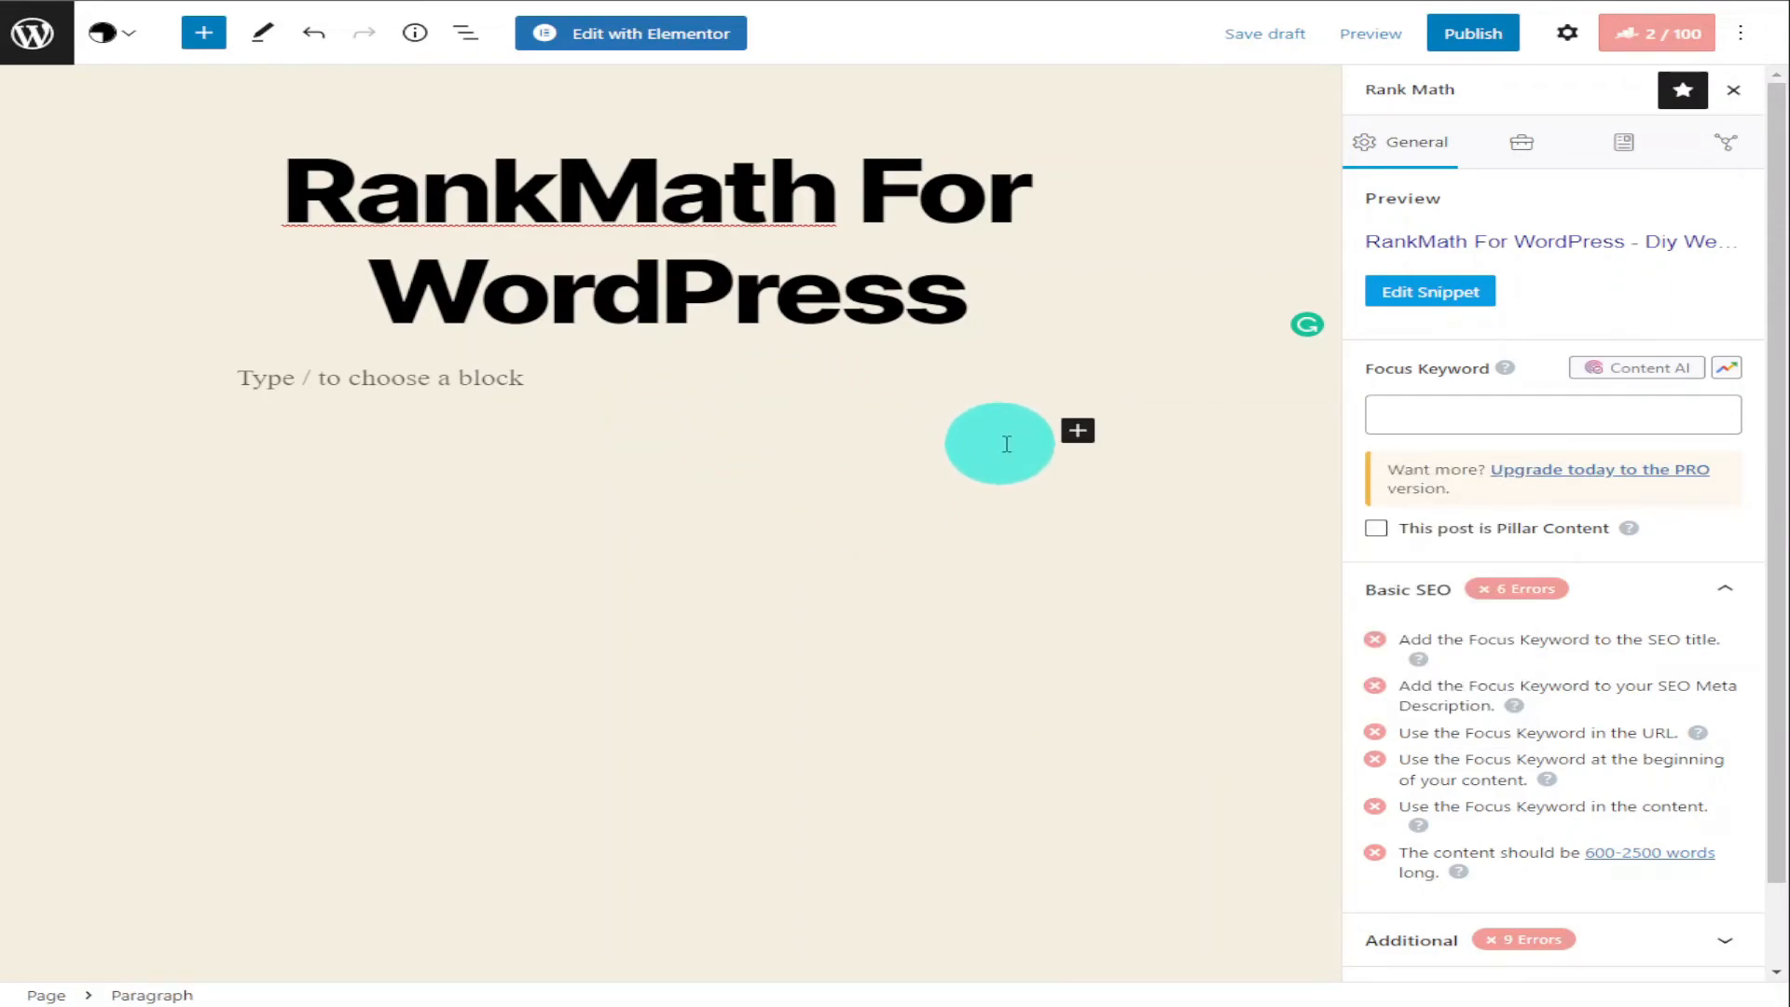
left_click(1067, 437)
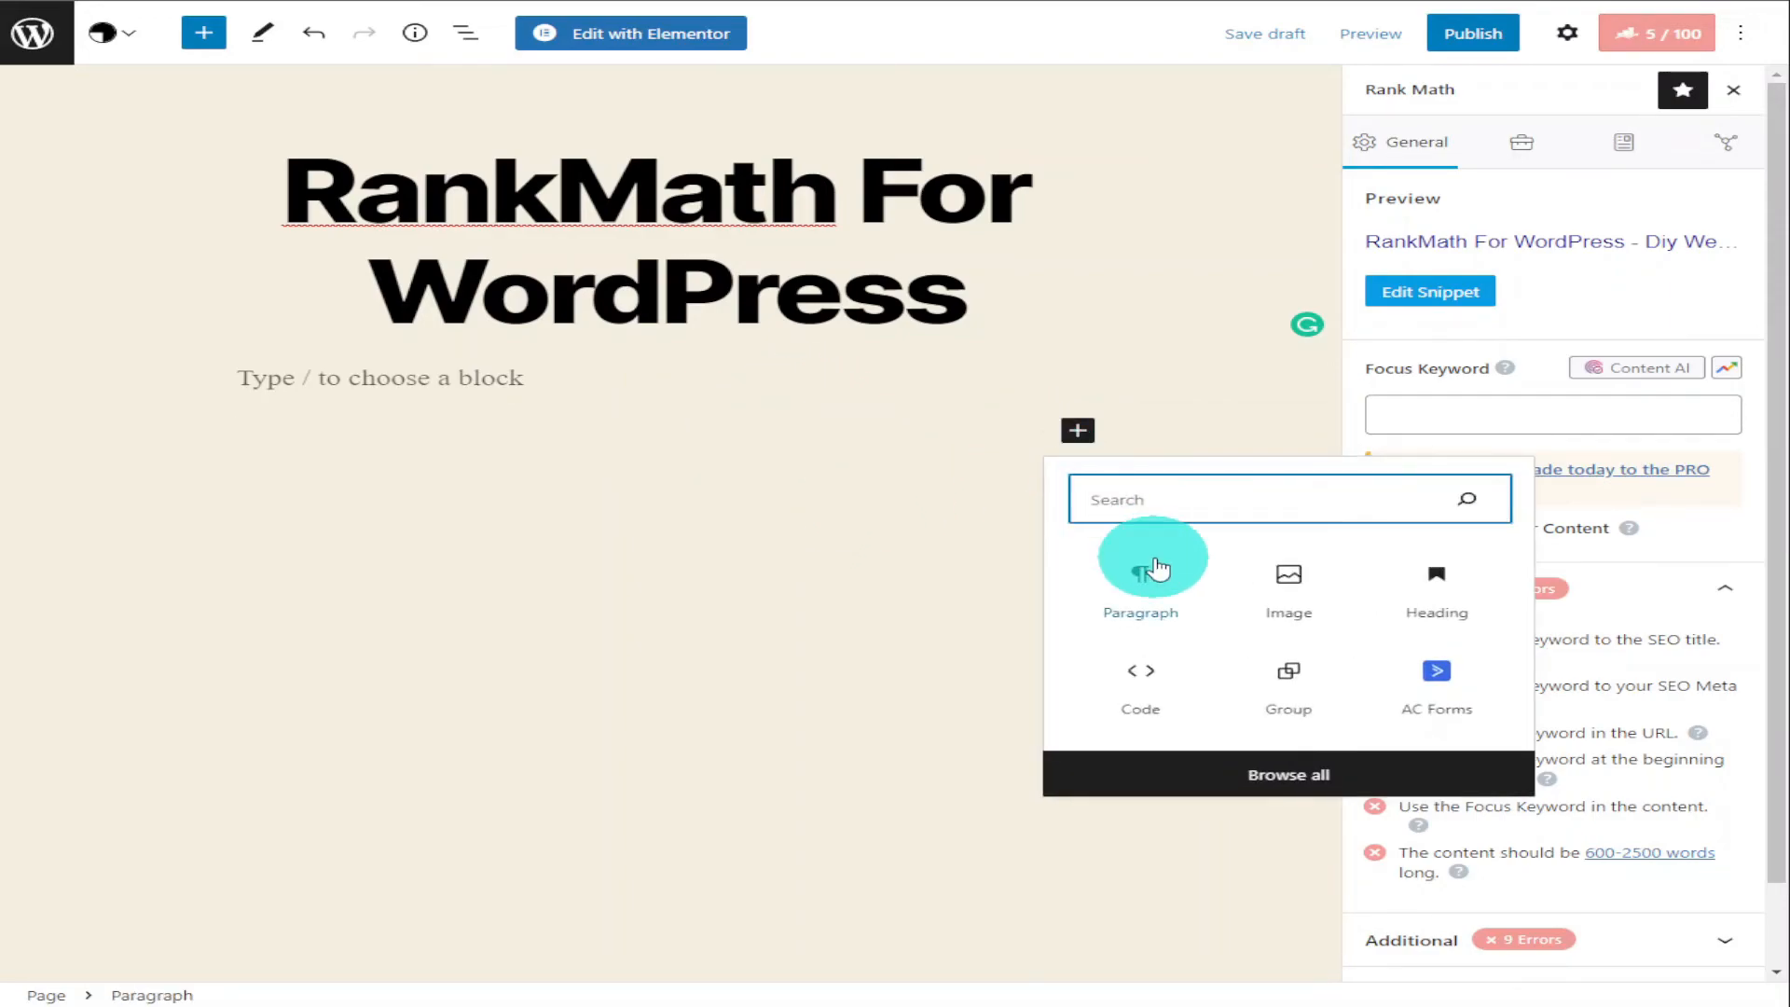
left_click(1155, 565)
right_click(384, 439)
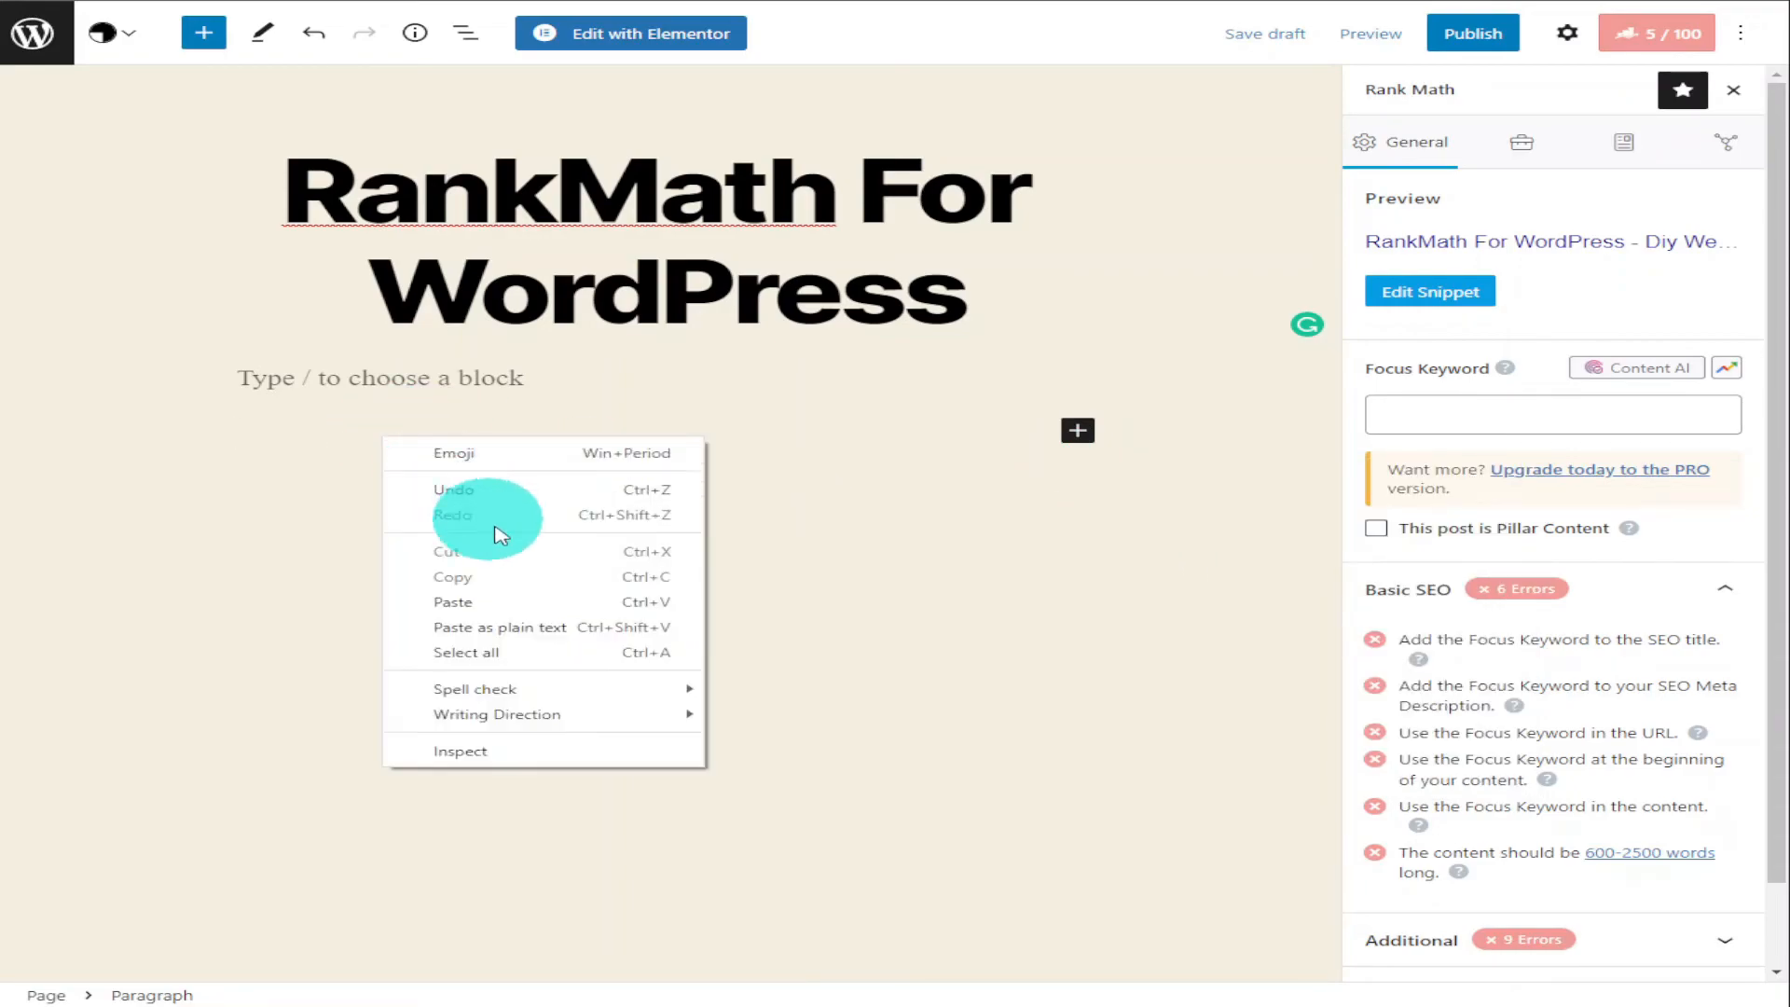
left_click(485, 599)
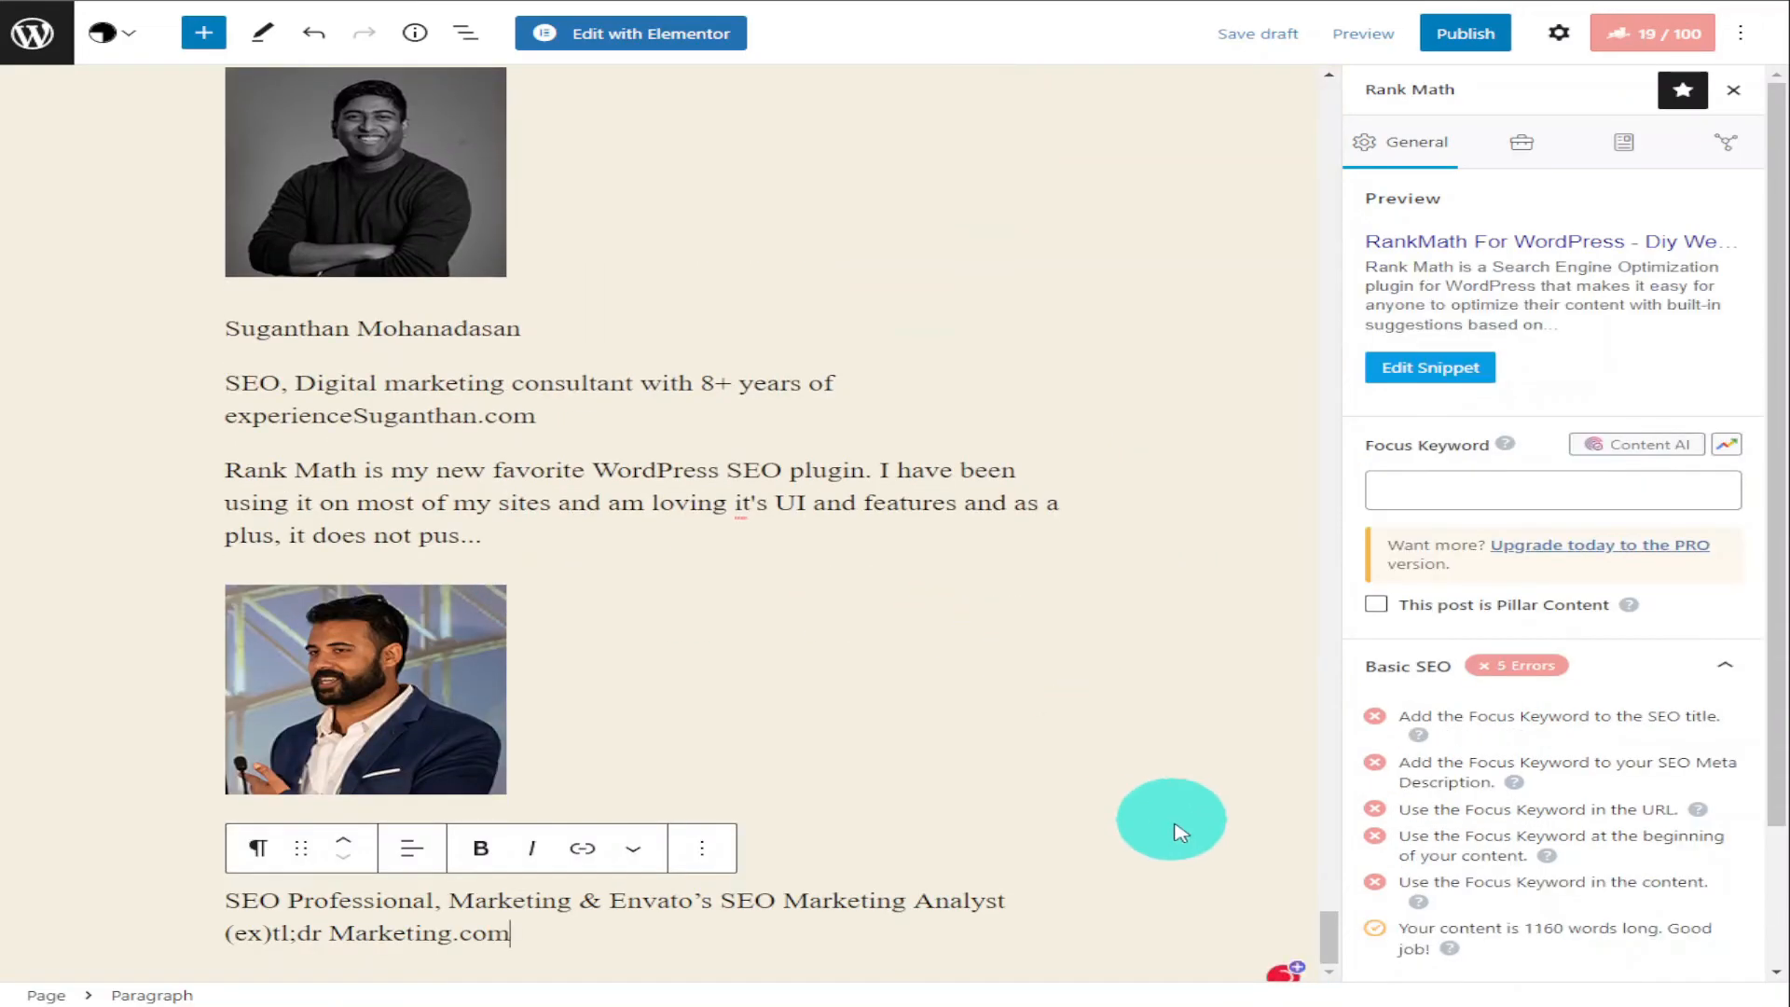
Step: Copy the page title into the empty paragraph above "What is Rank Math?" and transform that paragraph into a heading
left_click_drag(1331, 927, 1326, 93)
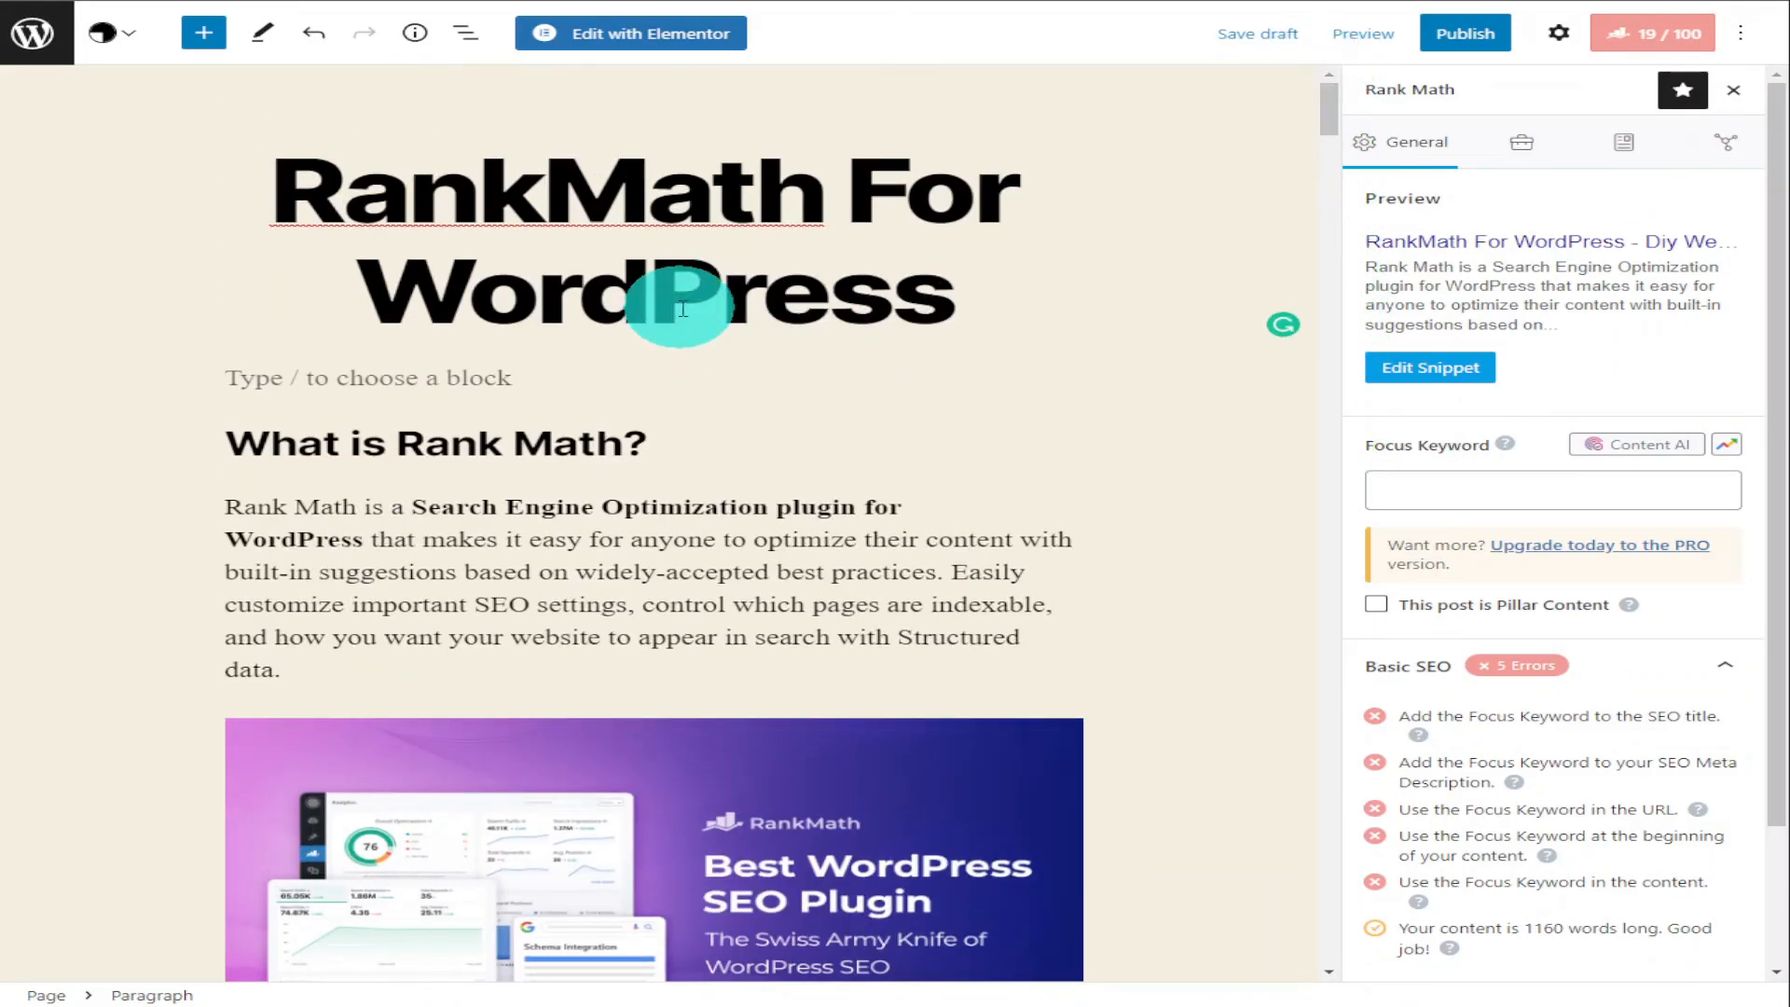
triple_click(685, 309)
right_click(684, 309)
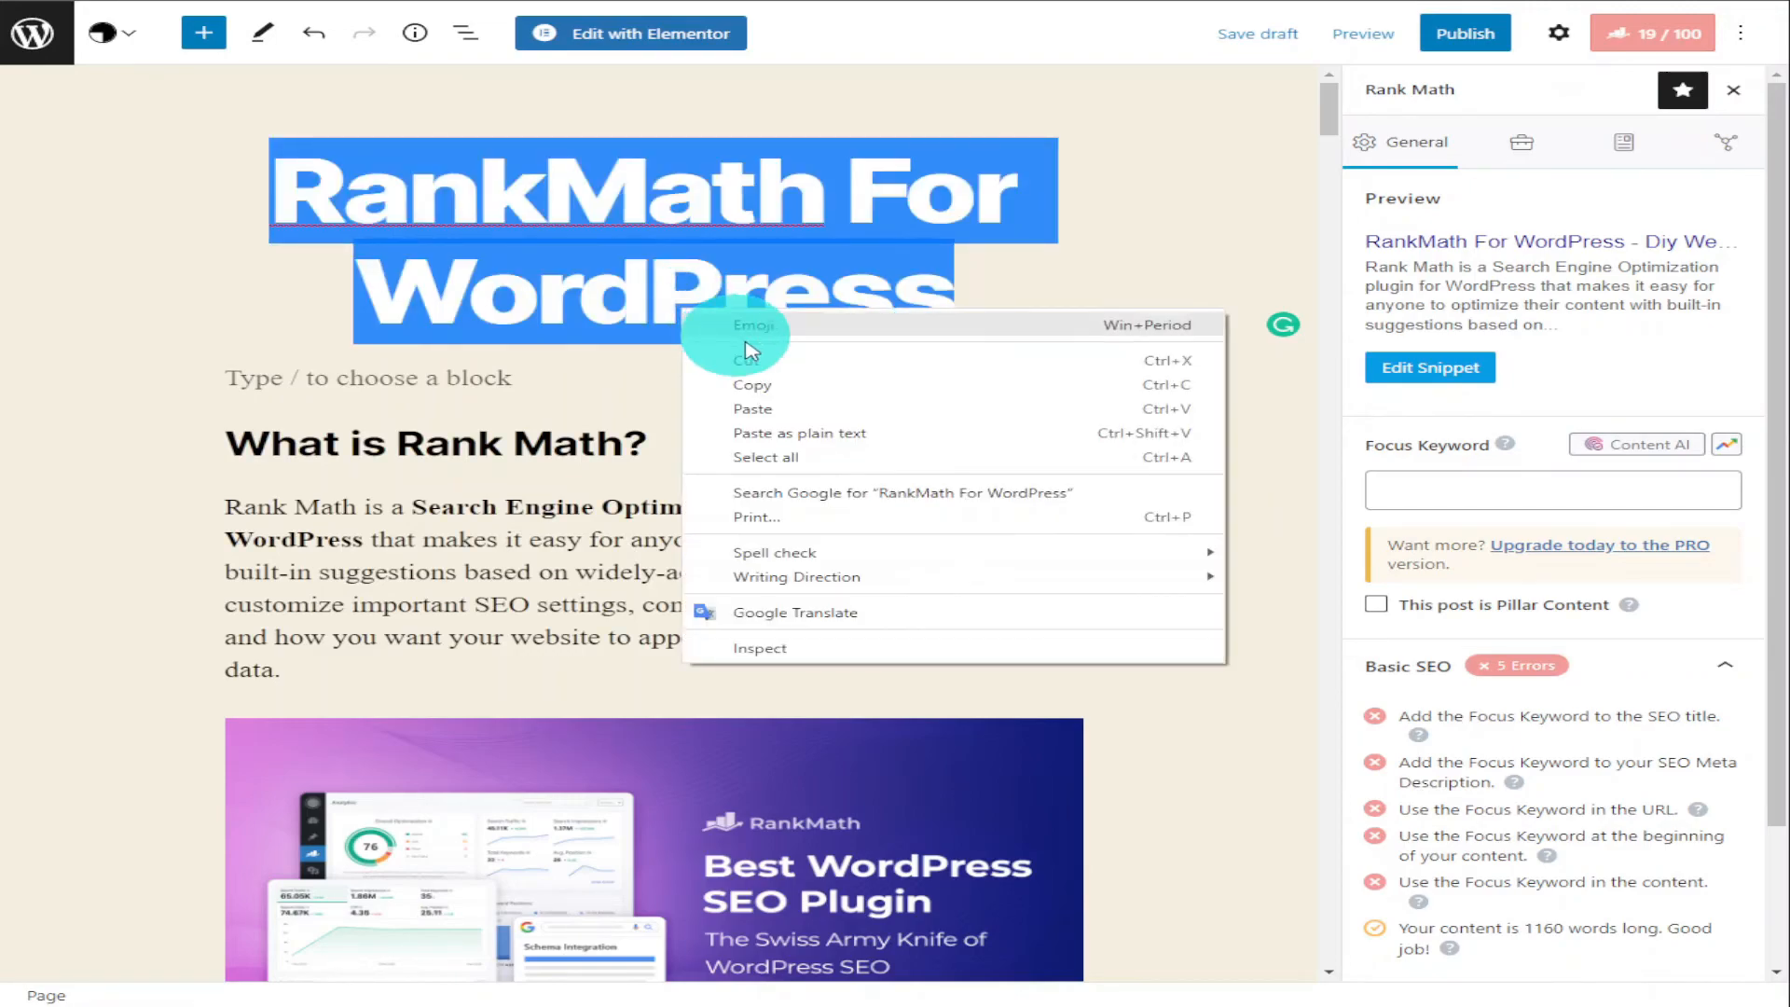
left_click(746, 370)
left_click(549, 374)
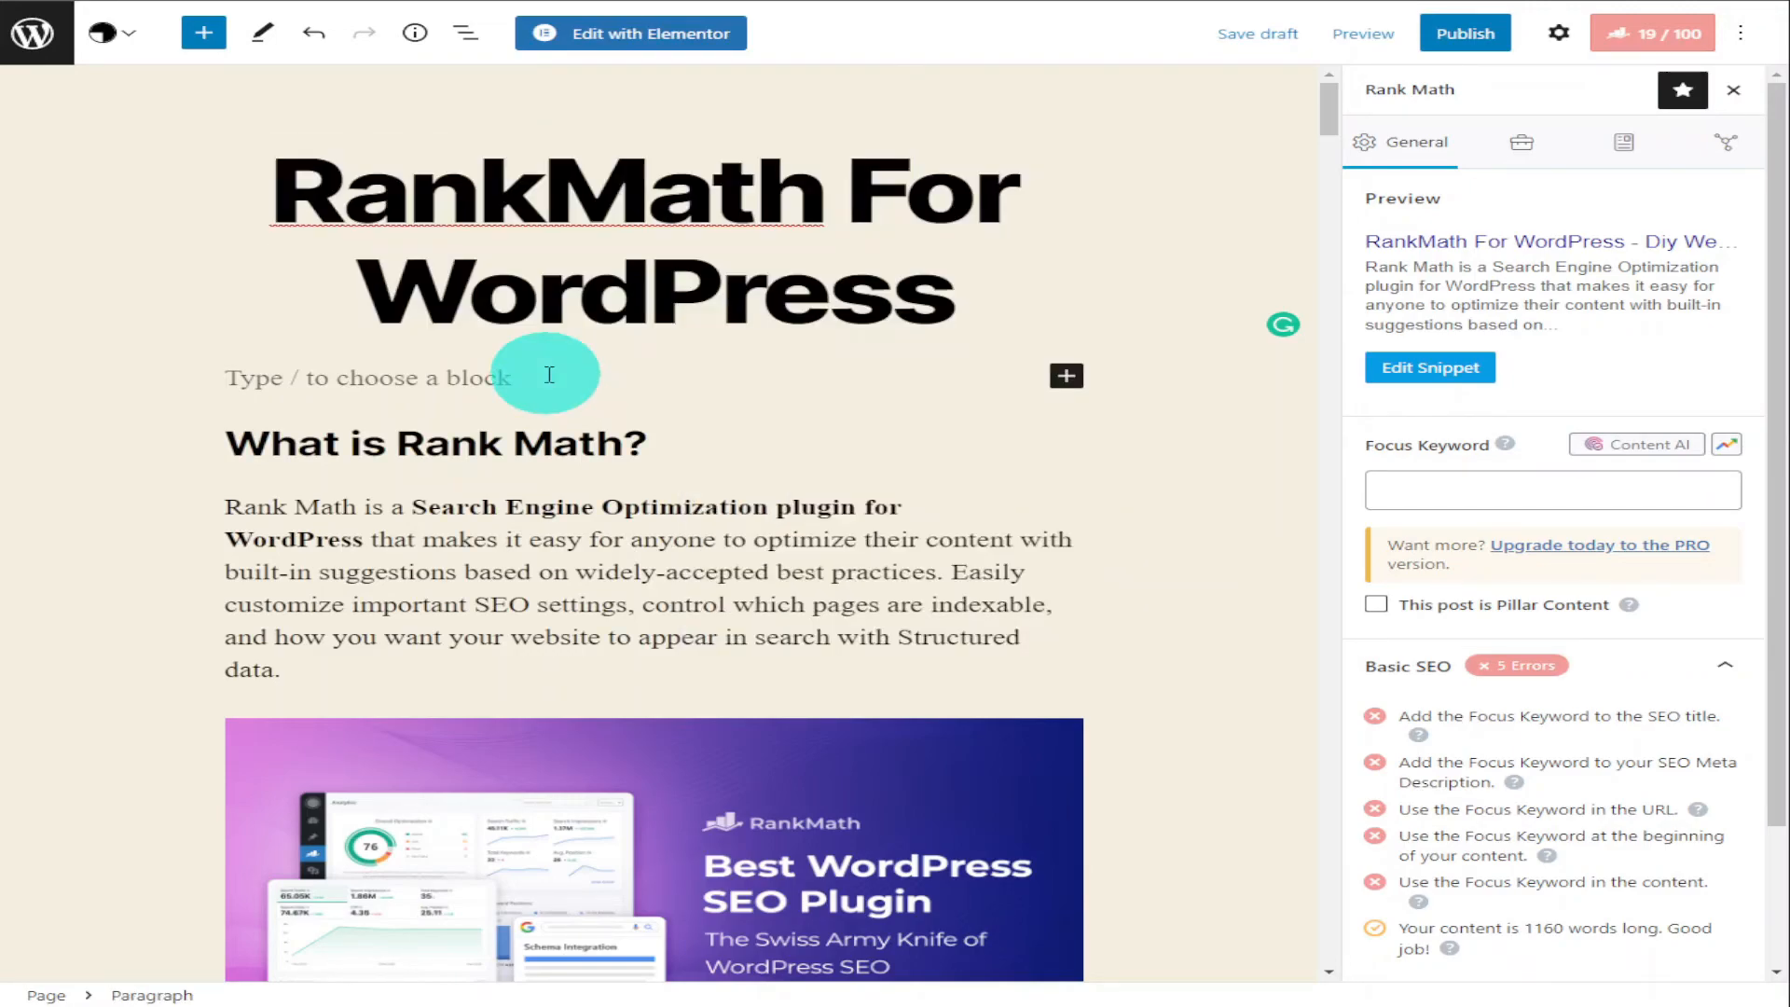
right_click(550, 374)
left_click(677, 531)
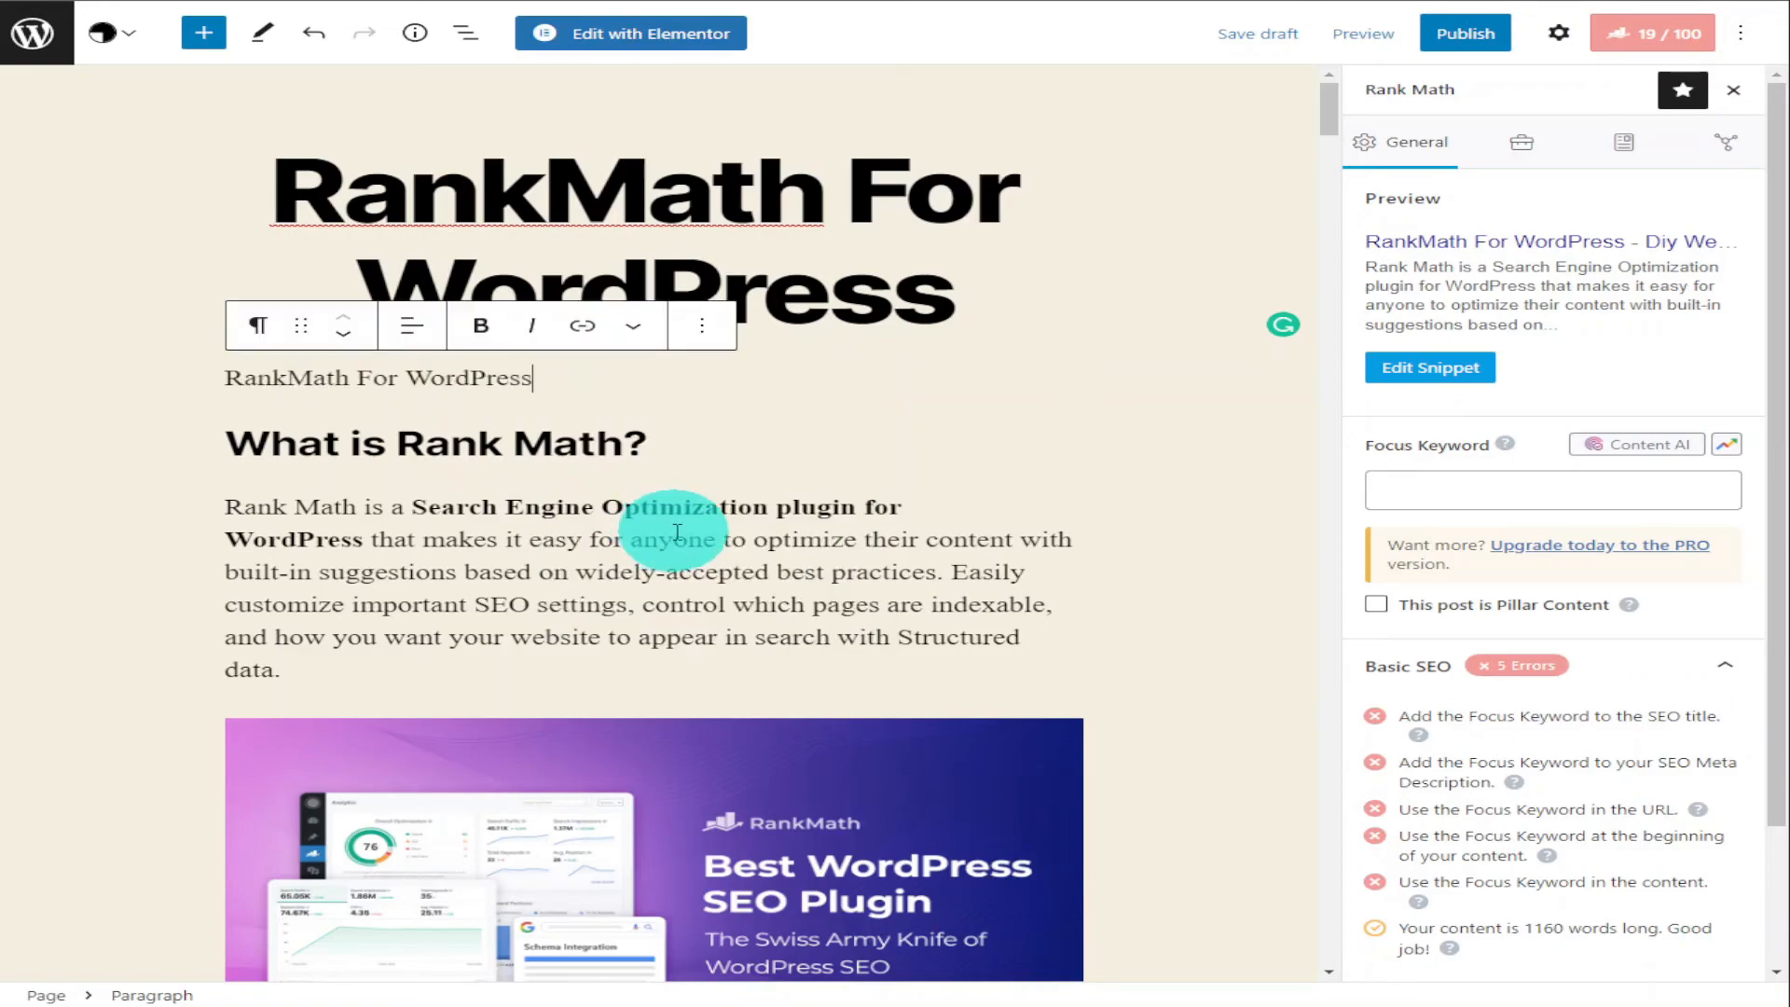
left_click(278, 343)
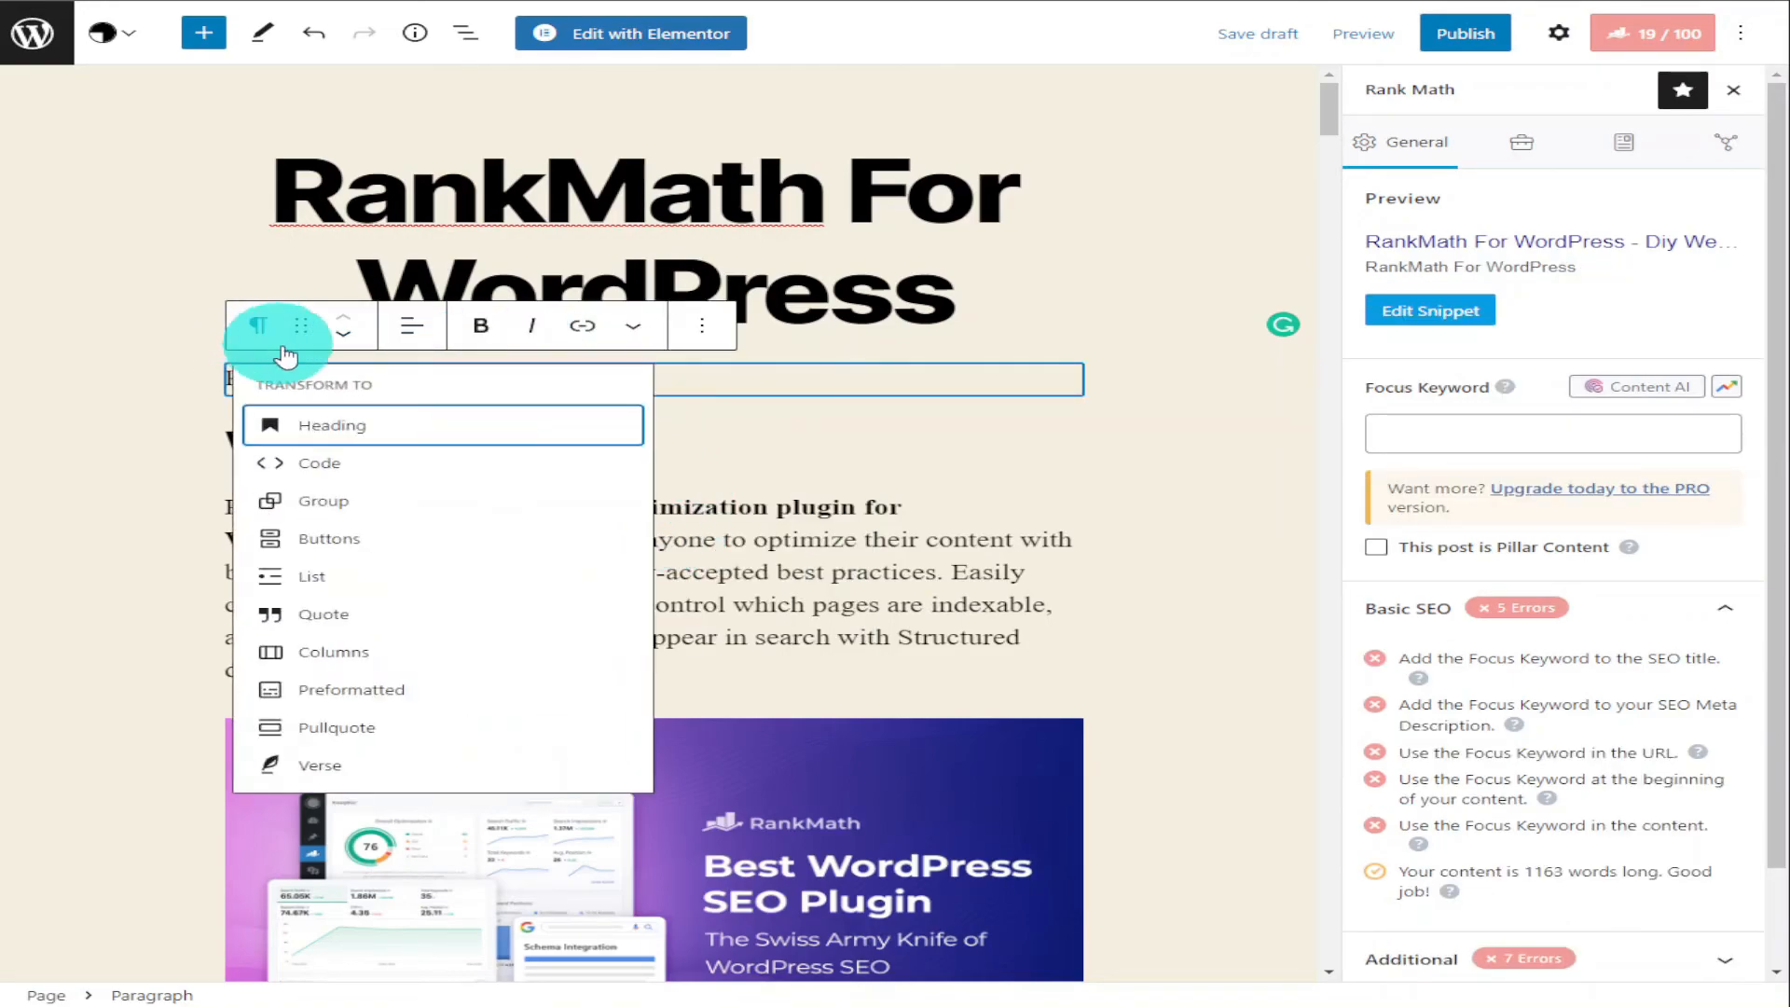
left_click(360, 427)
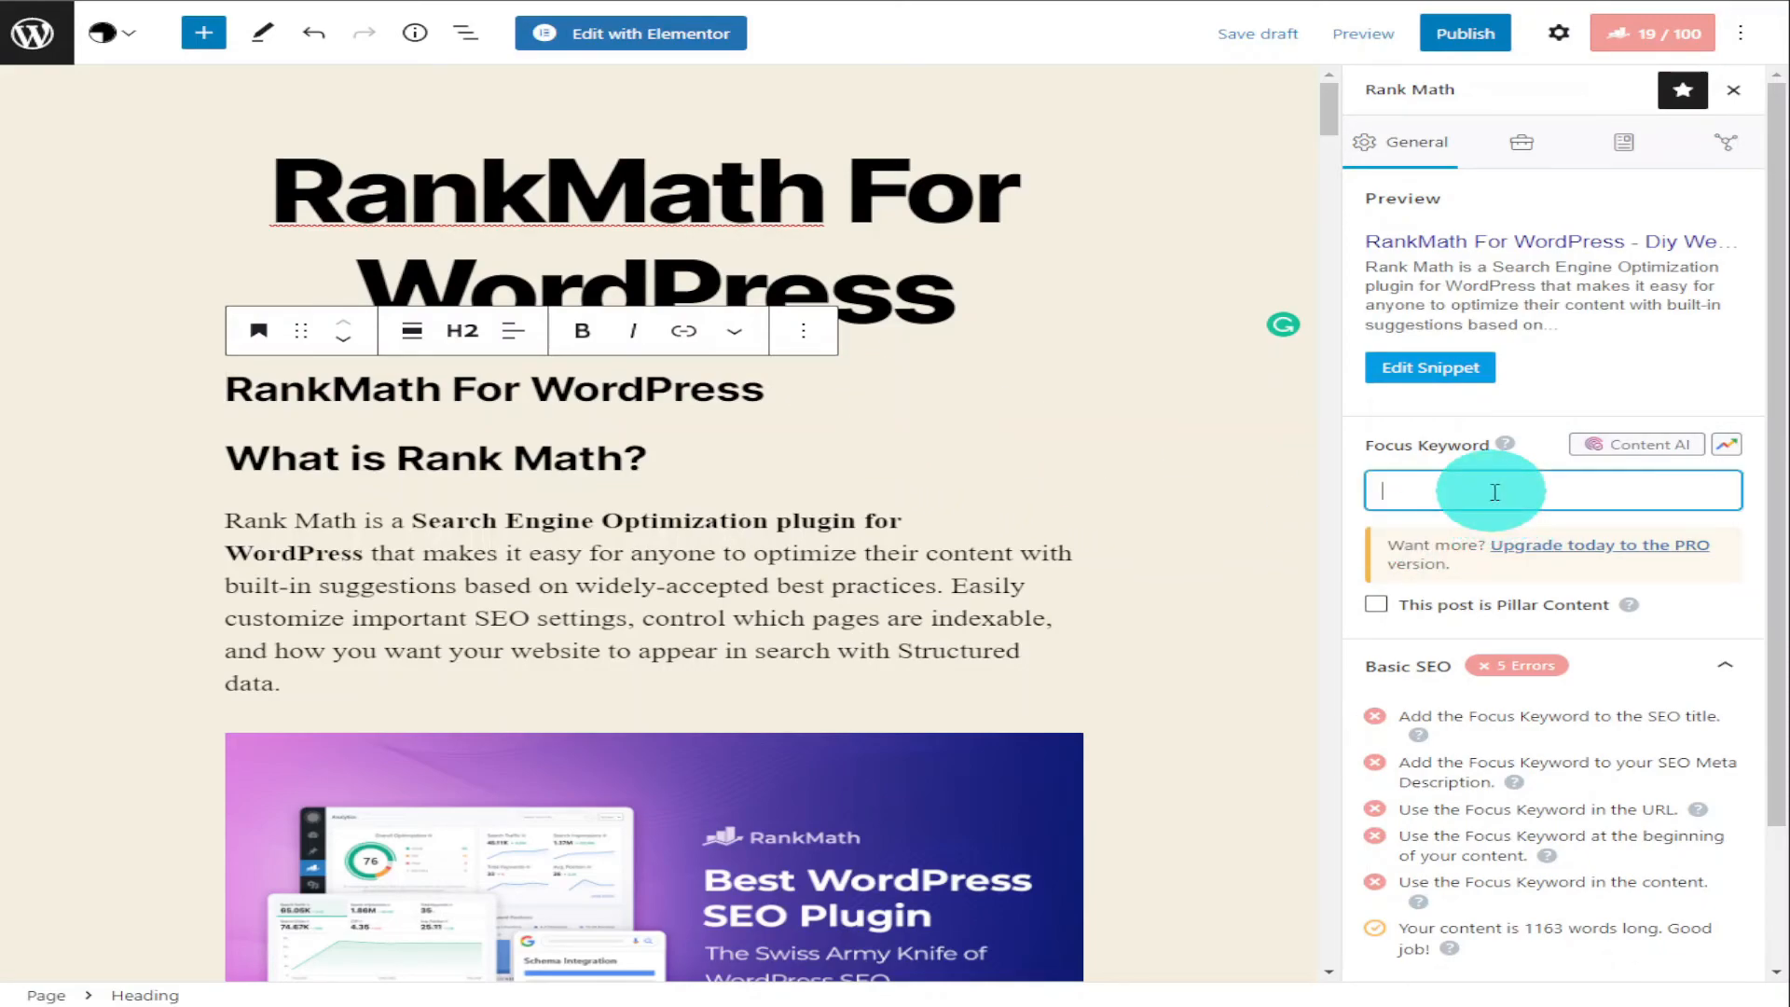
Step: Set the focus keyword to the copied phrase "RankMath For WordPress" and check the Basic SEO recommendations
right_click(1495, 492)
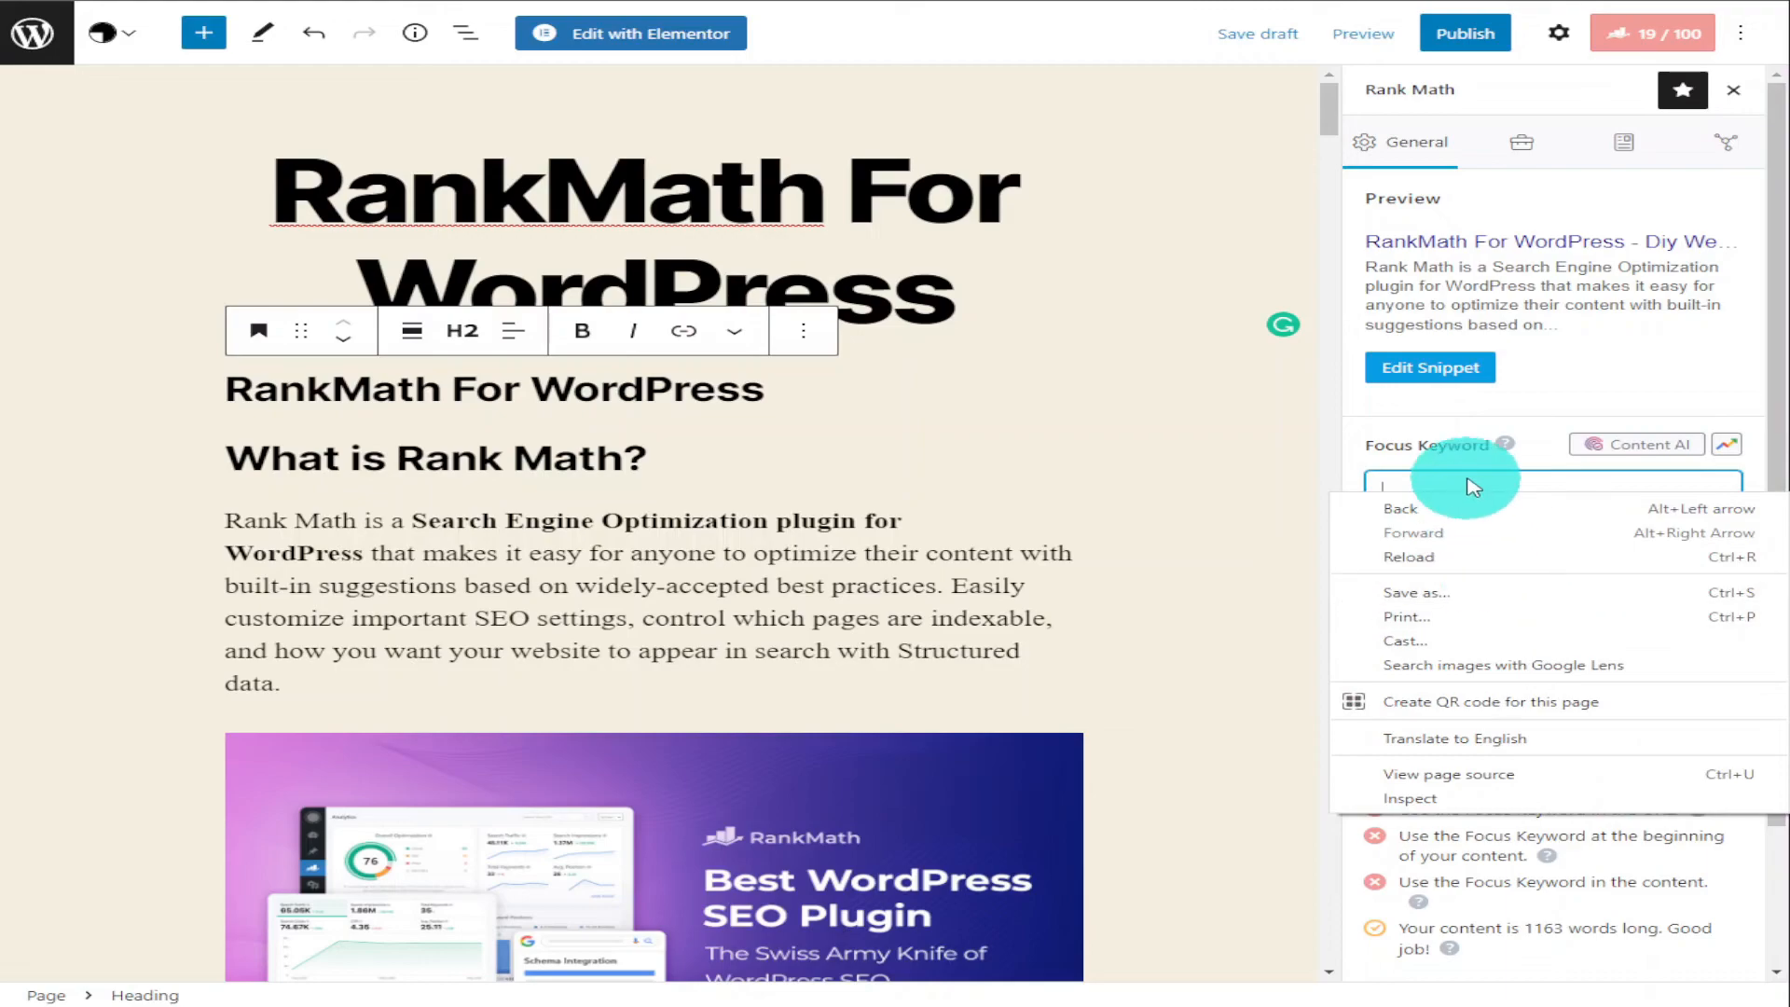
right_click(1471, 486)
left_click(1471, 483)
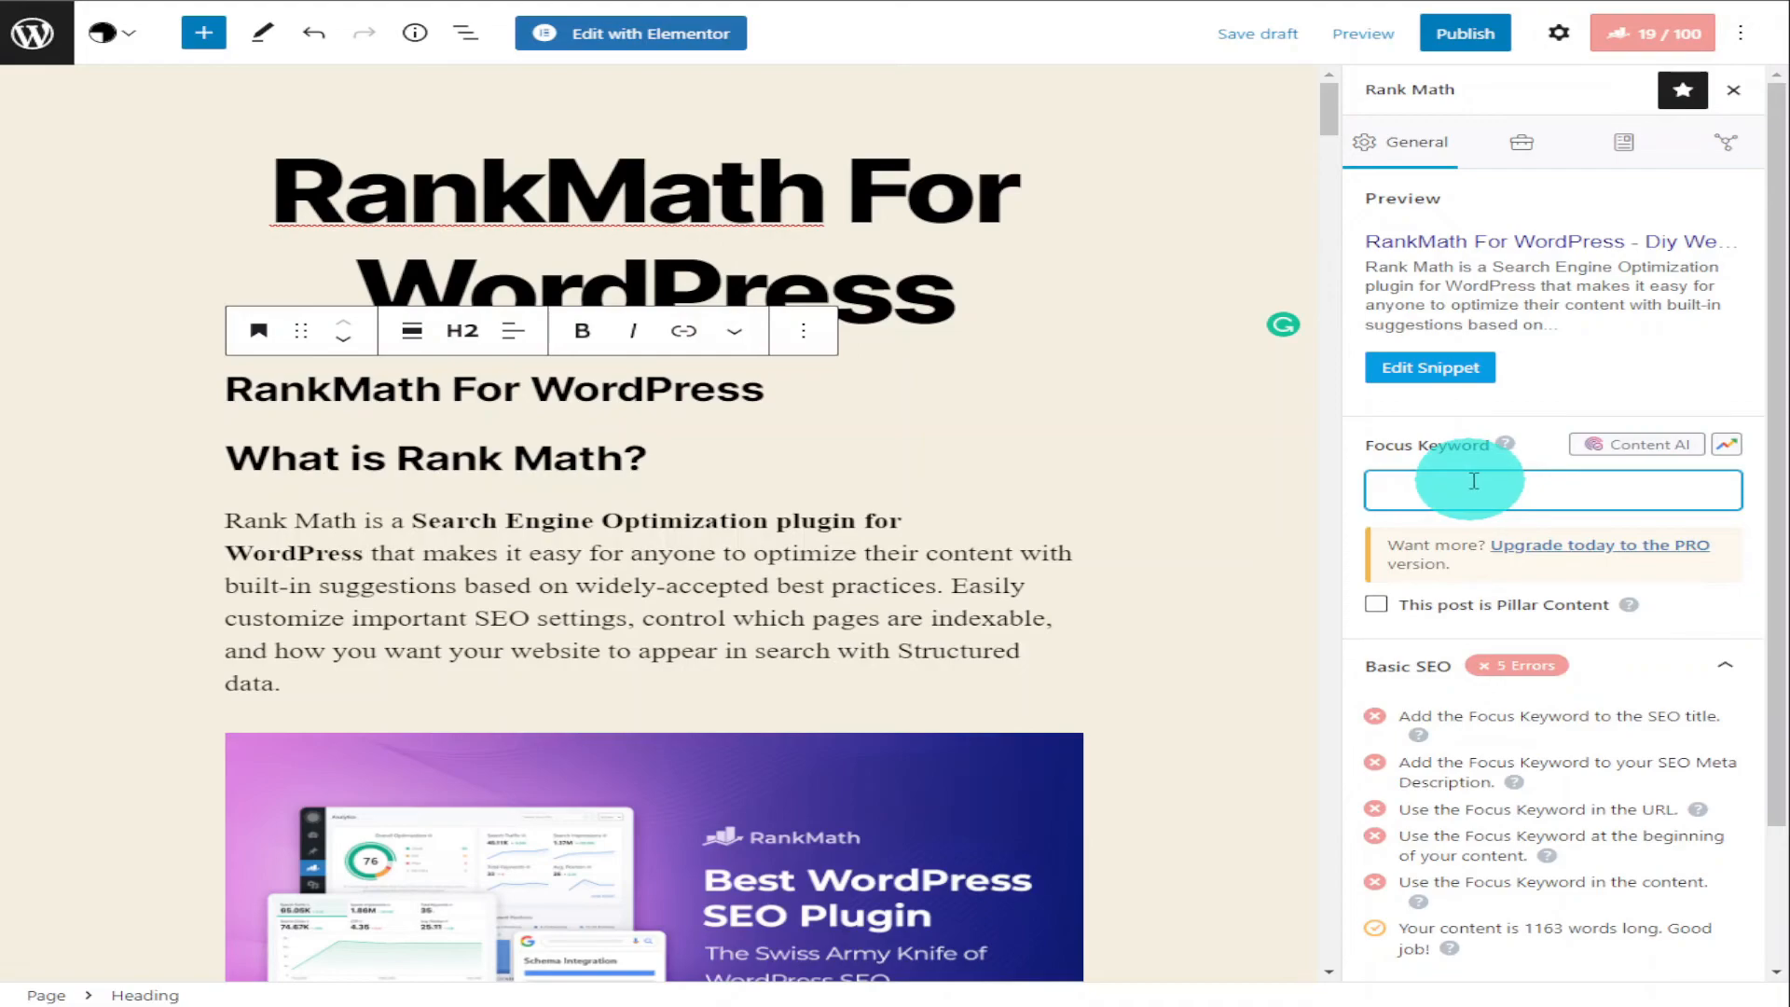
key("ctrl+v")
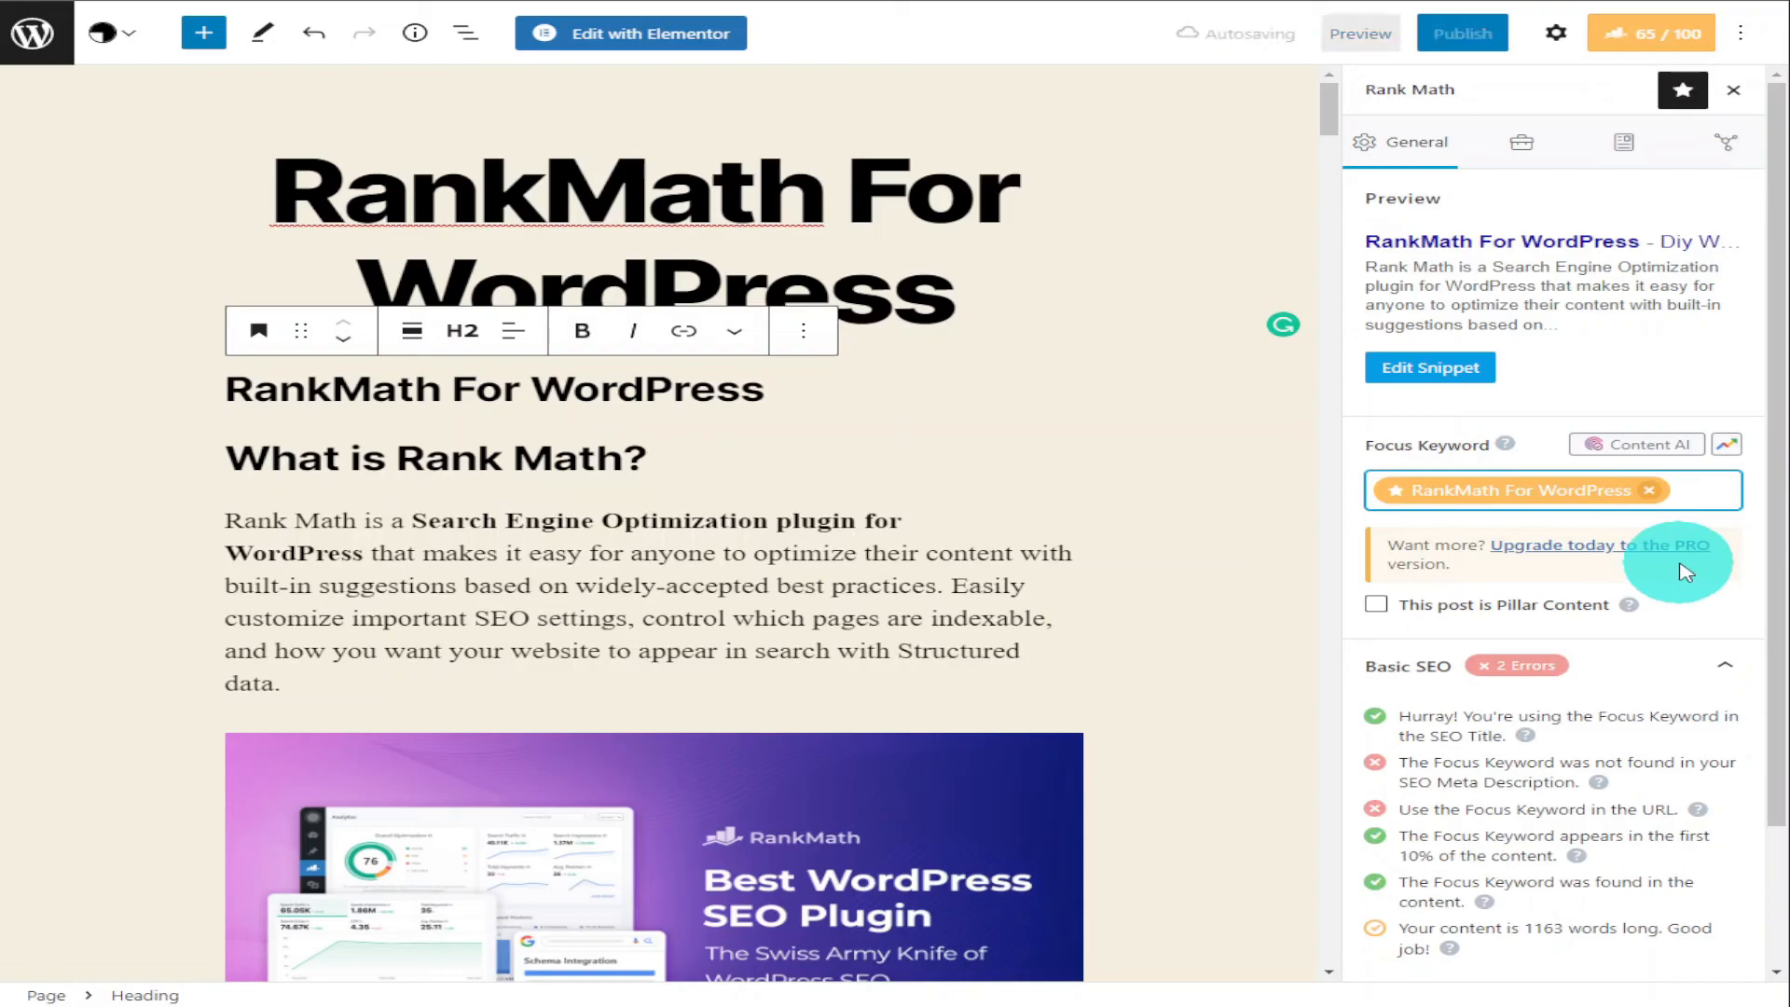
scroll(1686, 572, "down", 2)
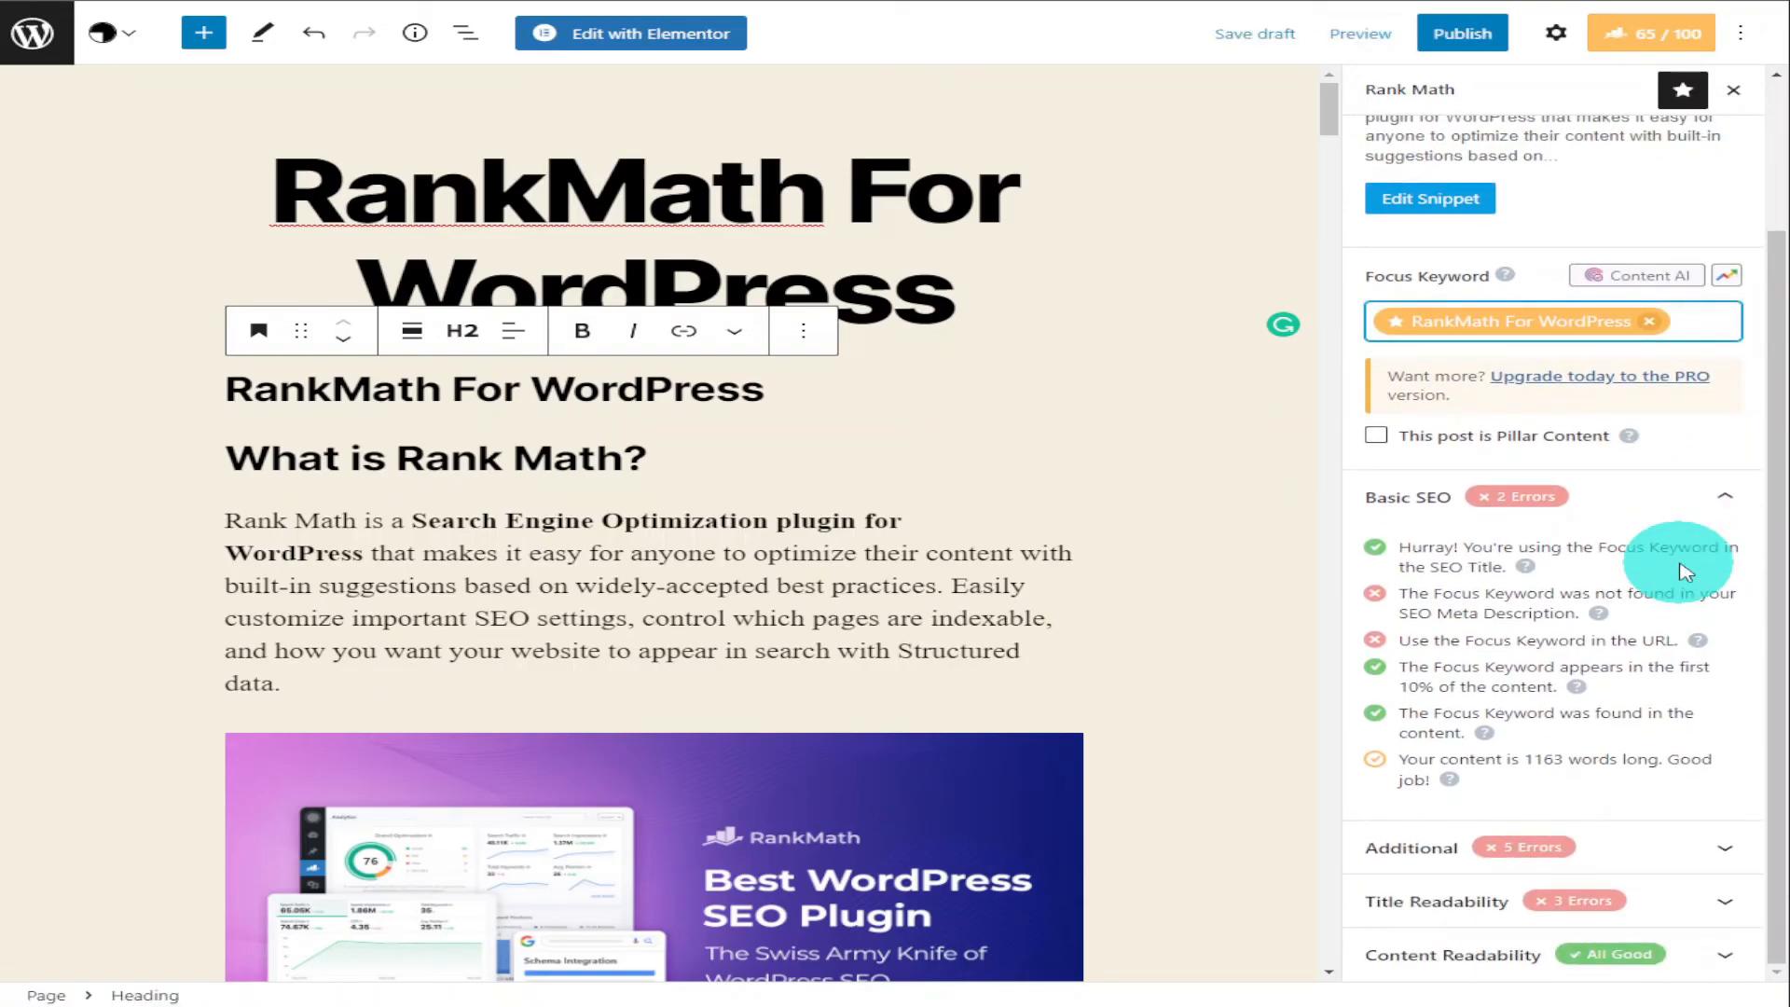
Step: Insert an Image block between the "RankMath For WordPress" and "What is Rank Math?" headings, using the DIY Websites Pro media library image with Rankmath alt text
left_click_drag(1335, 123, 1399, 91)
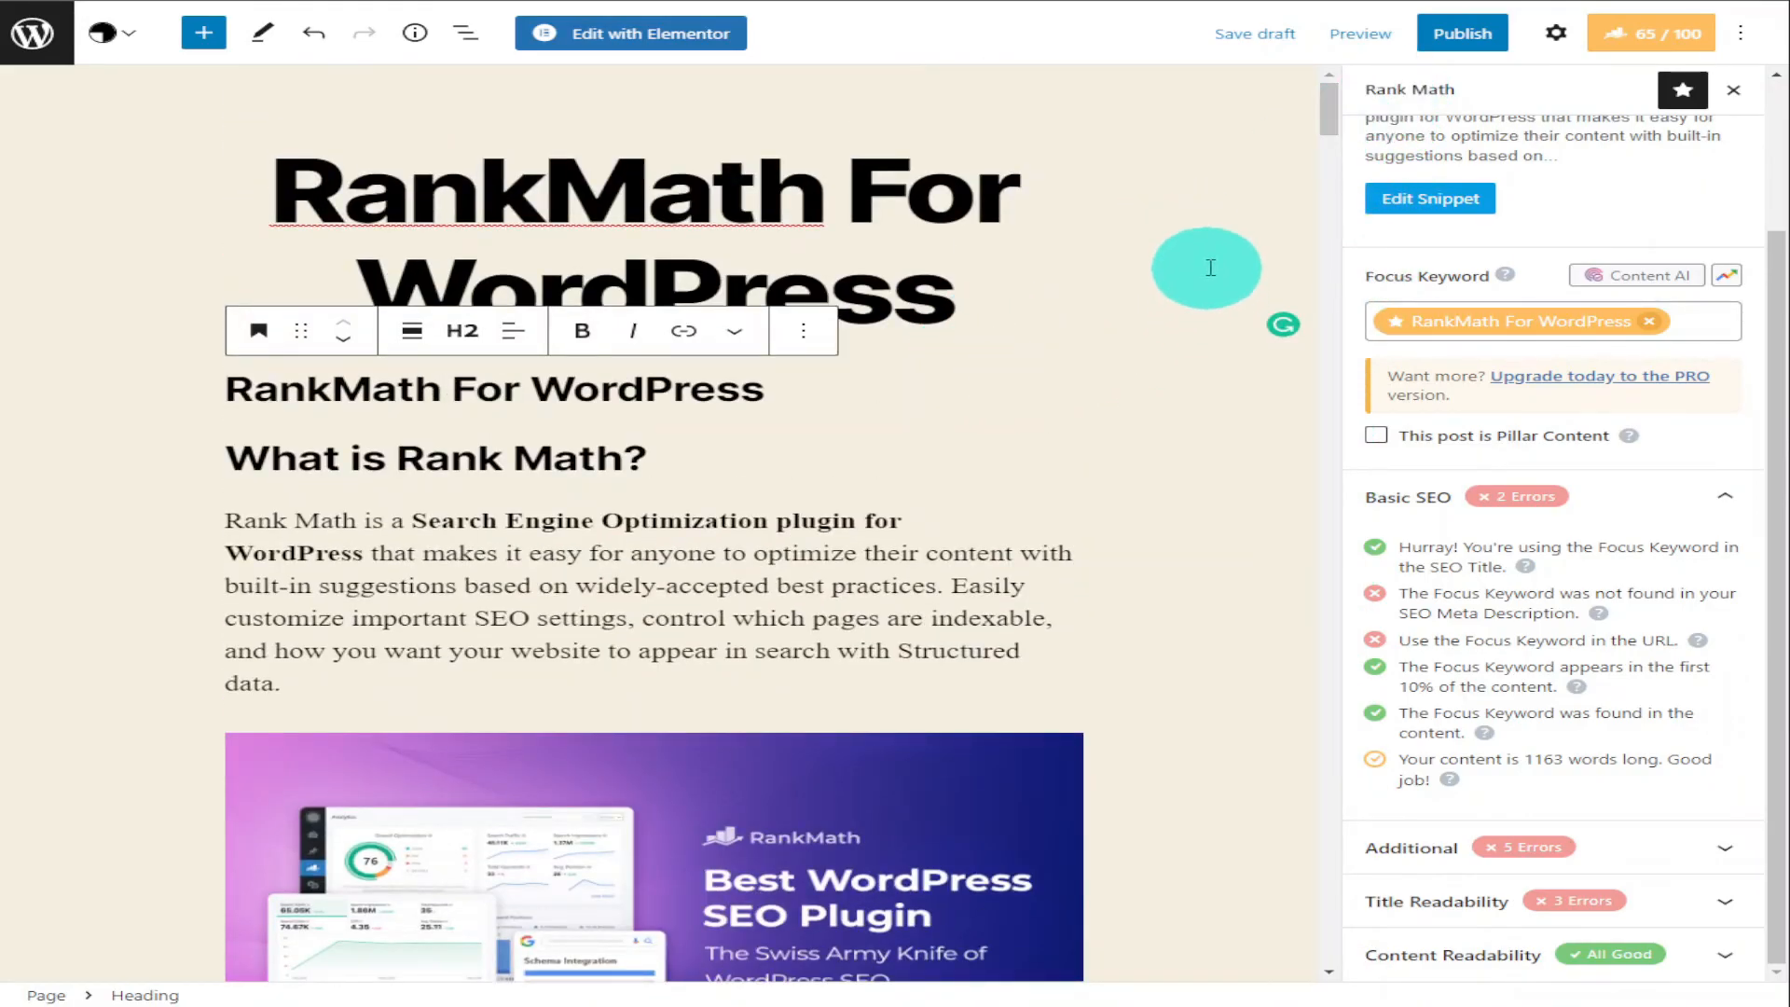
left_click(676, 468)
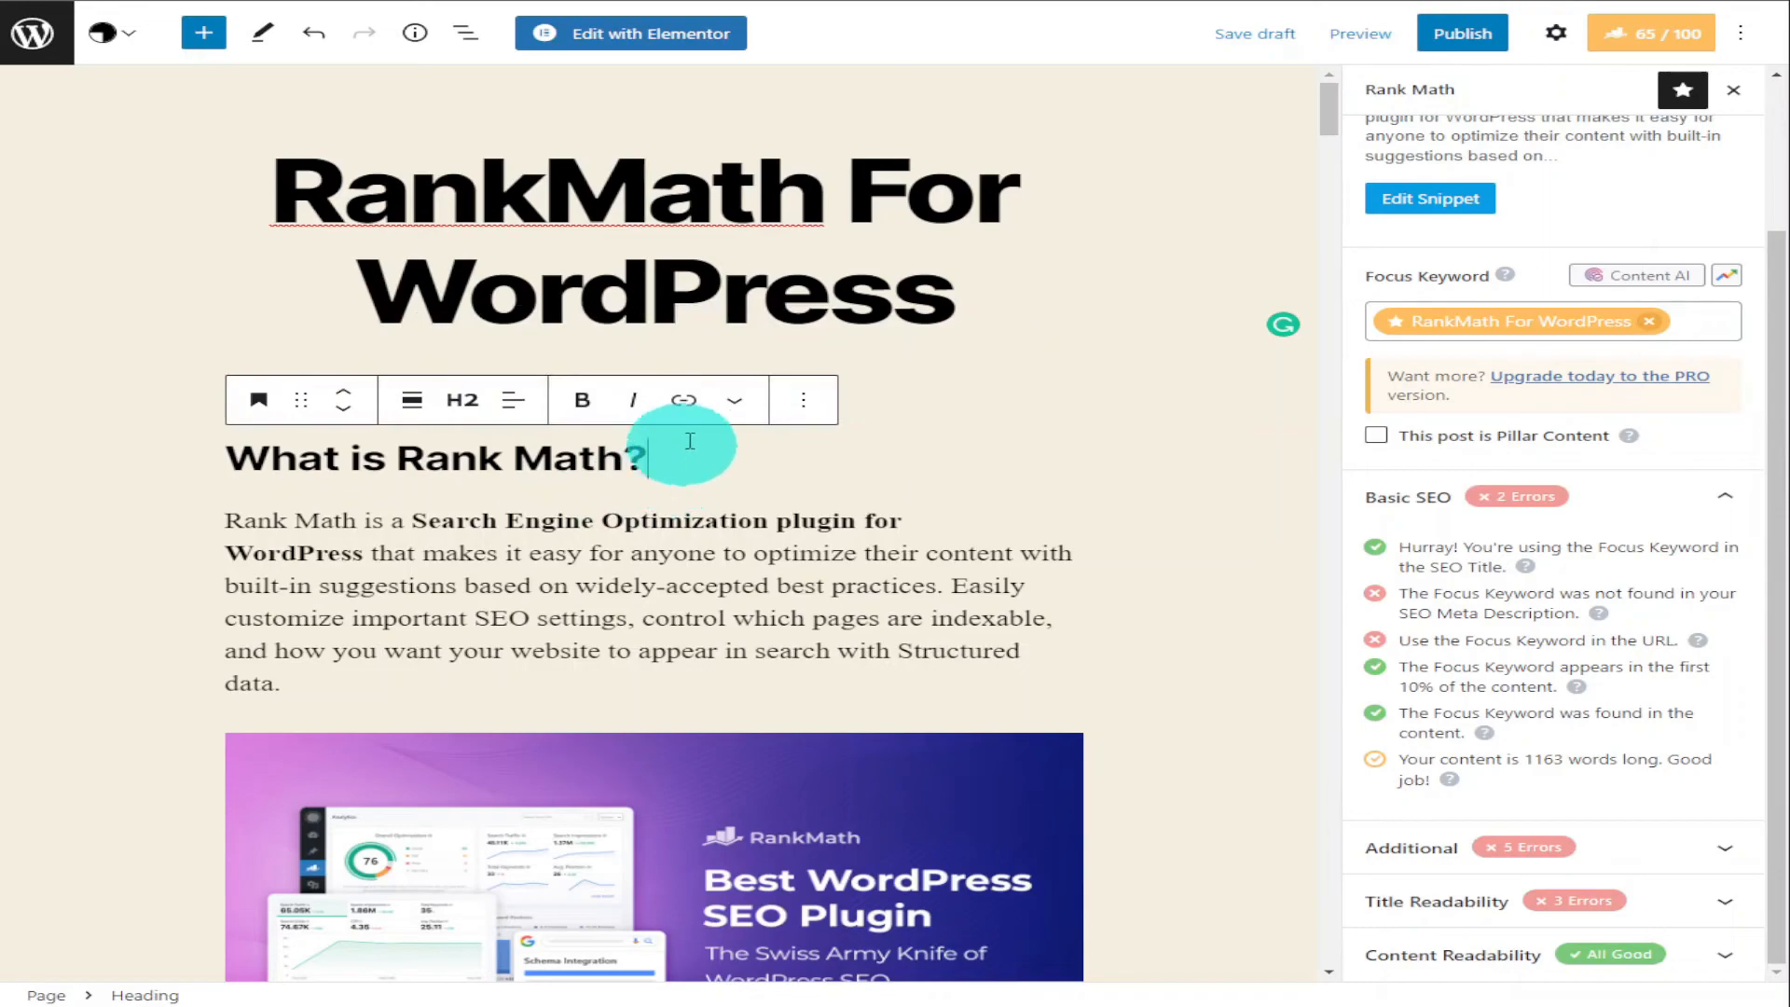
left_click(683, 399)
left_click(695, 364)
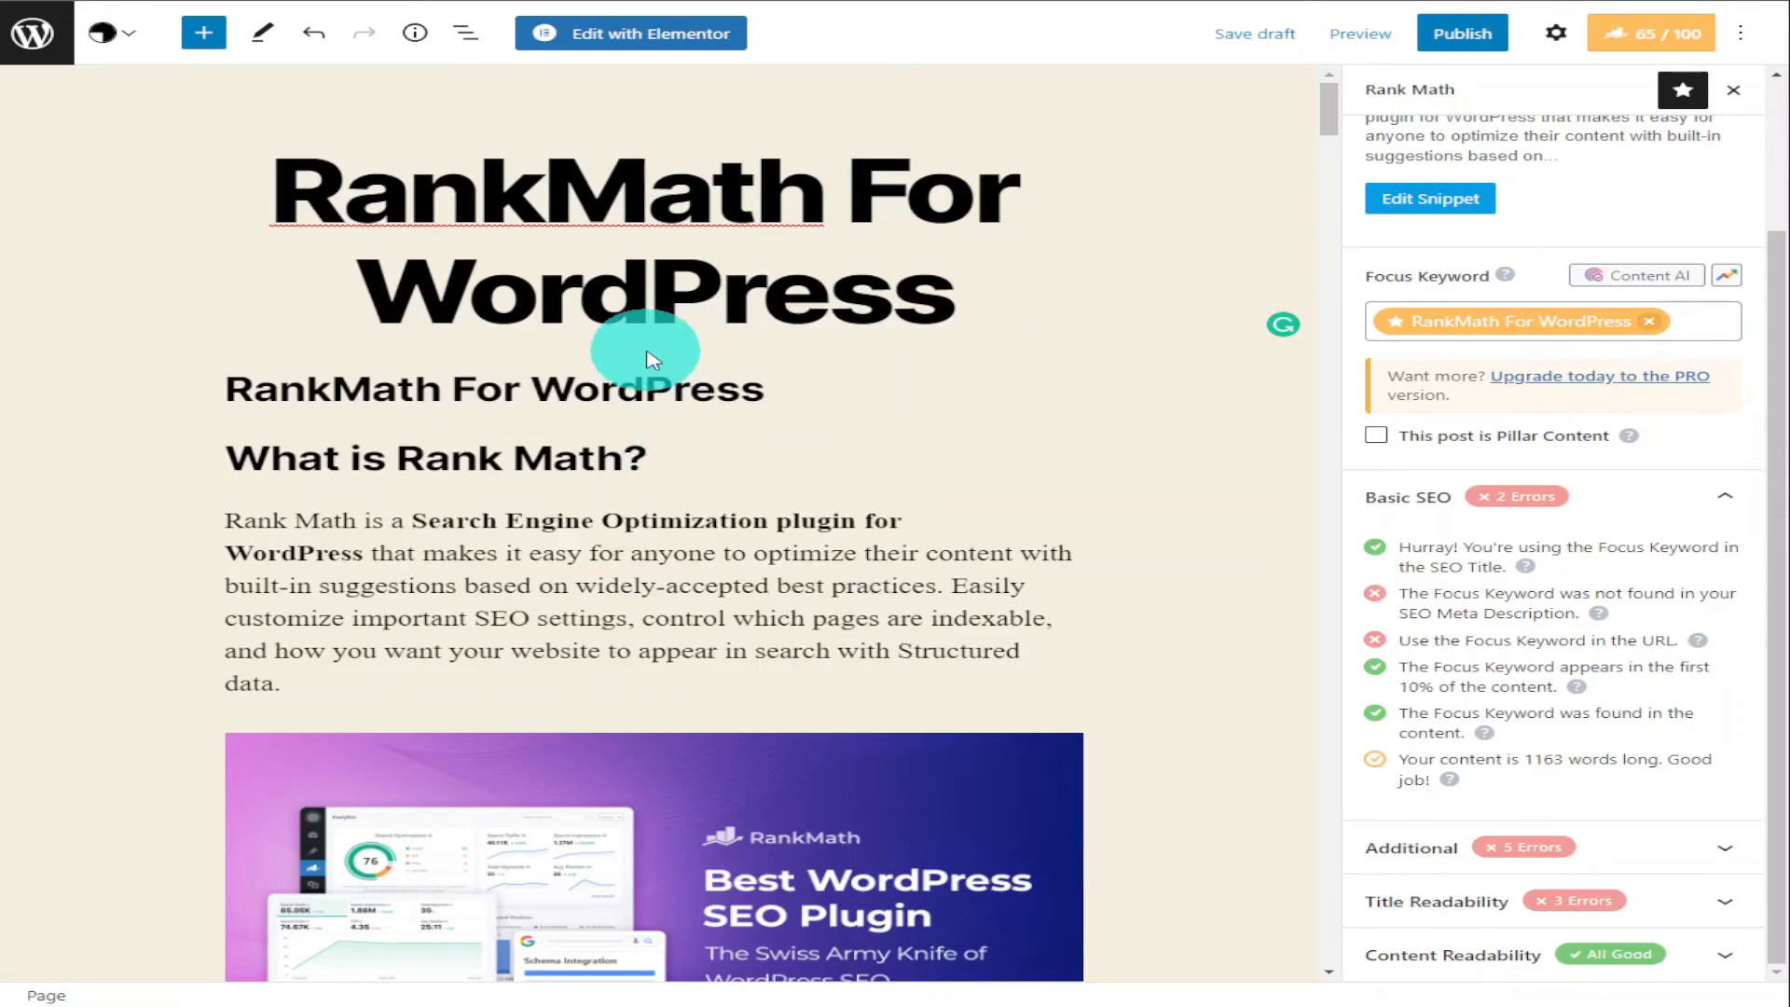
left_click(654, 427)
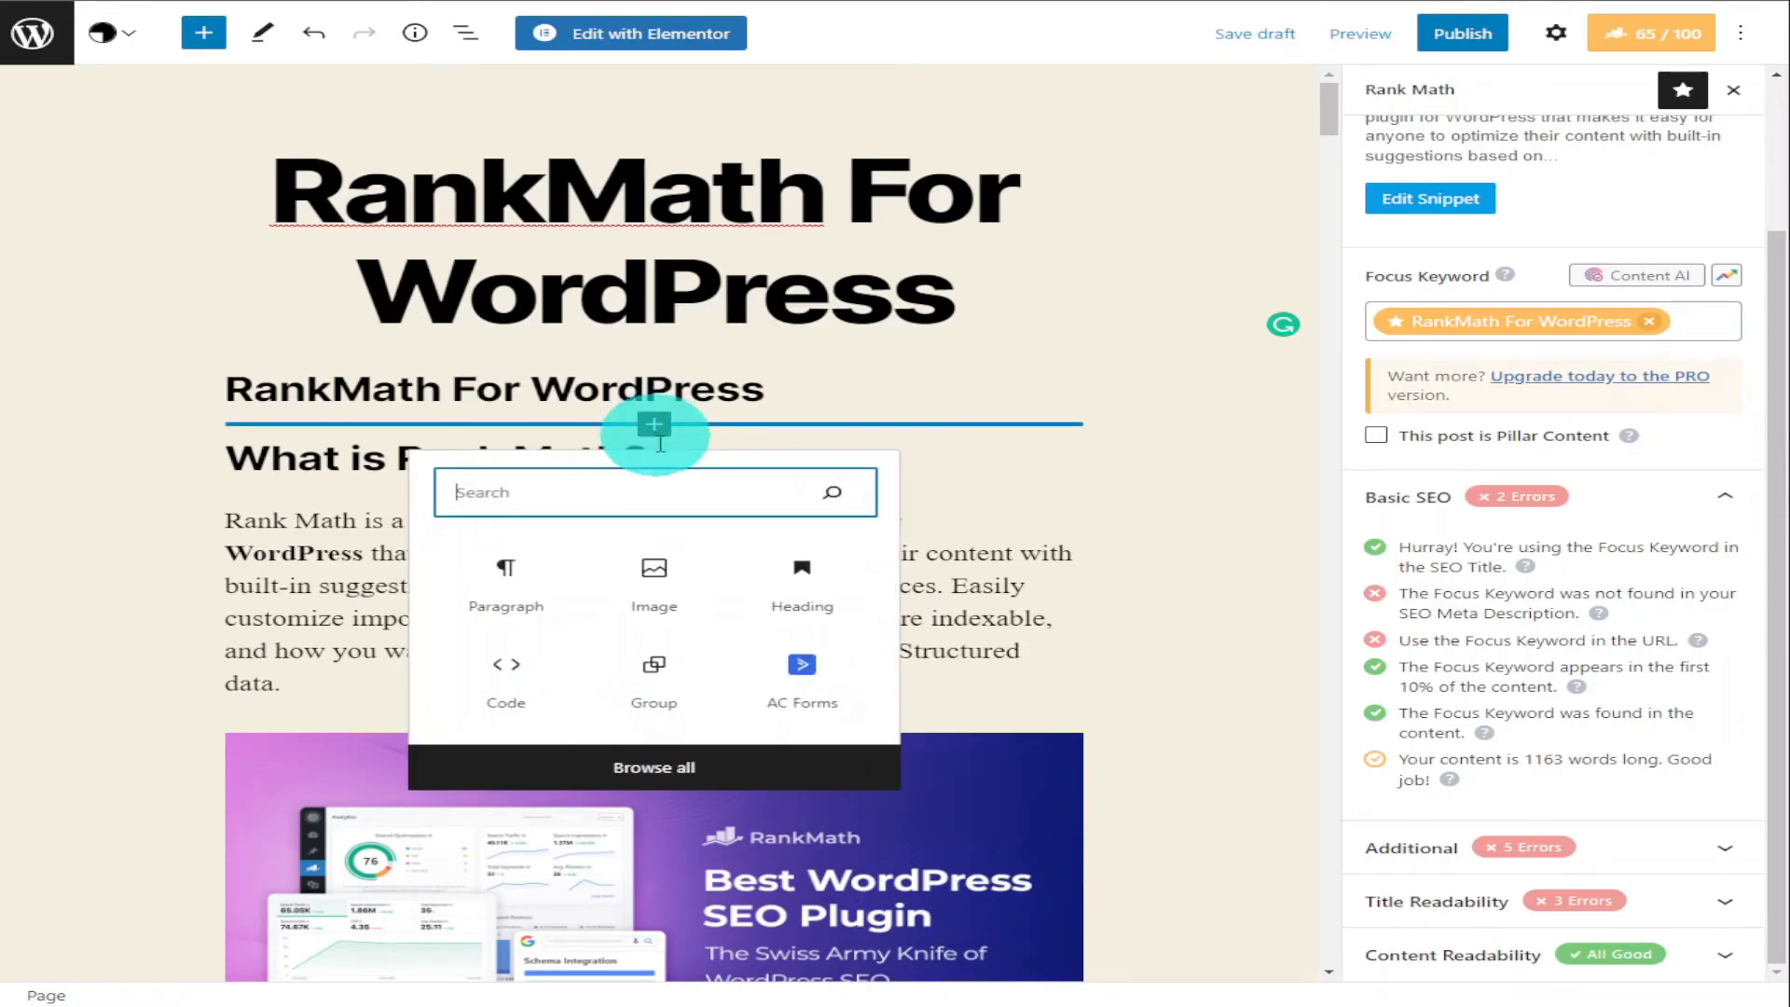
left_click(647, 576)
left_click(393, 583)
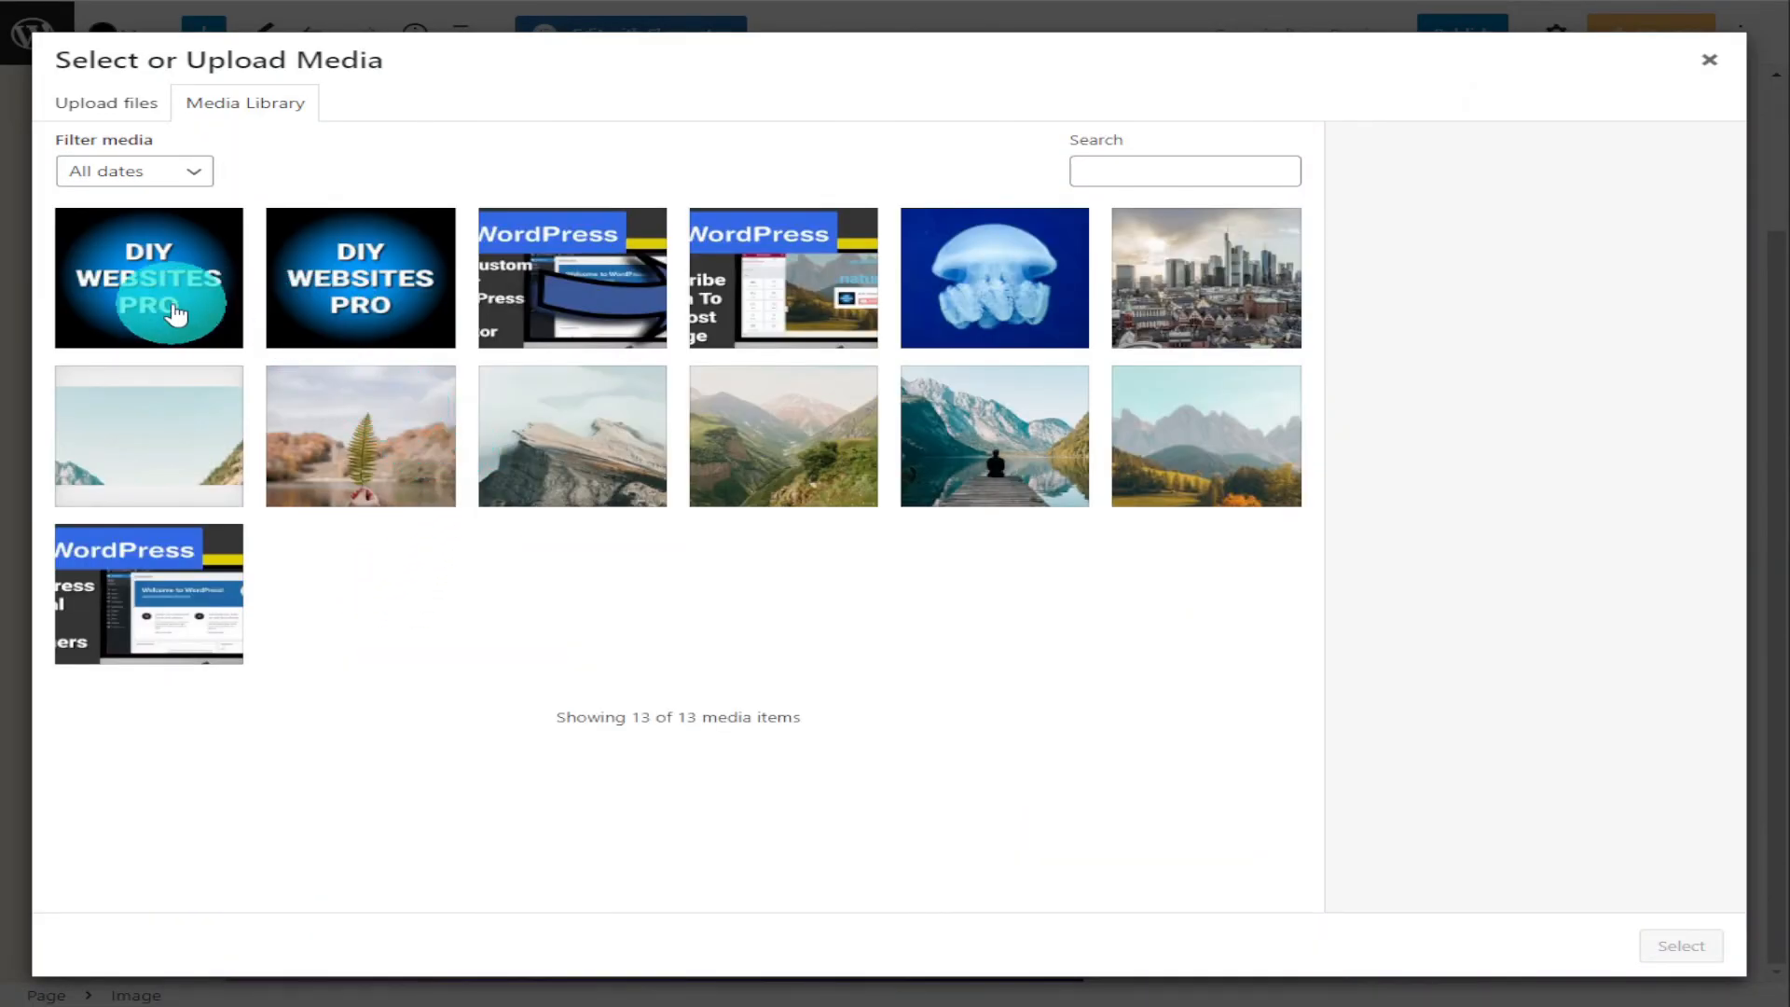
left_click(175, 313)
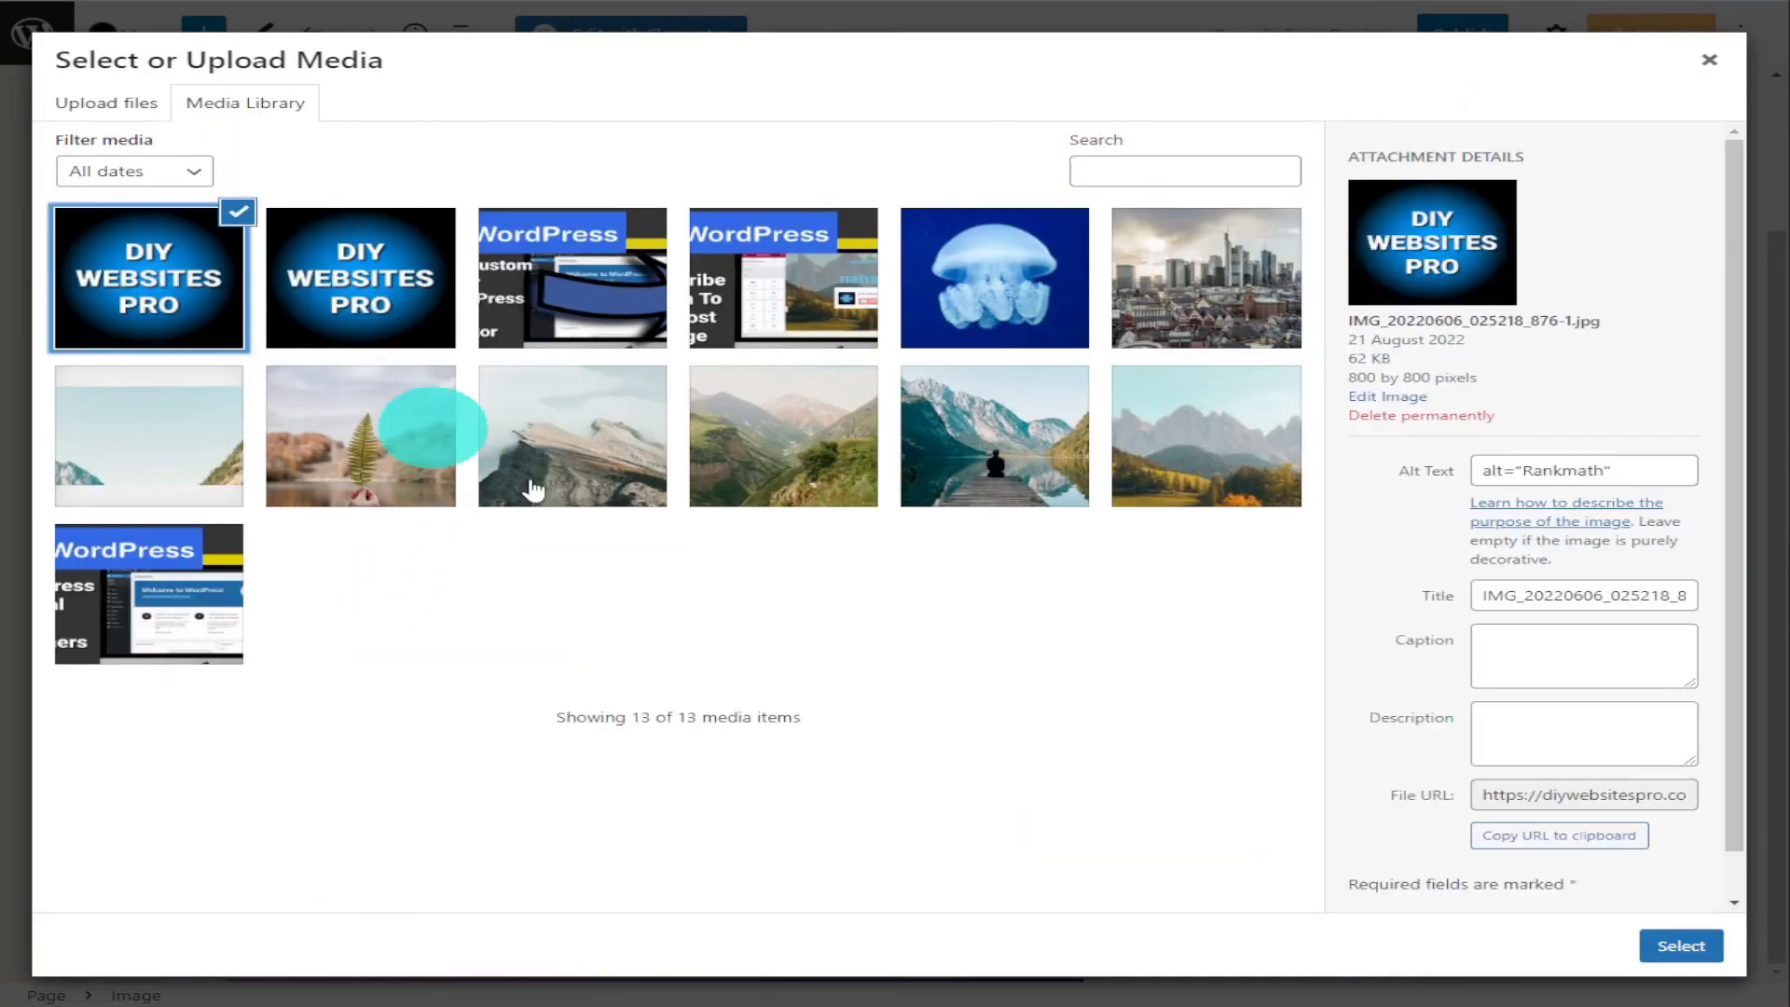
left_click(1676, 950)
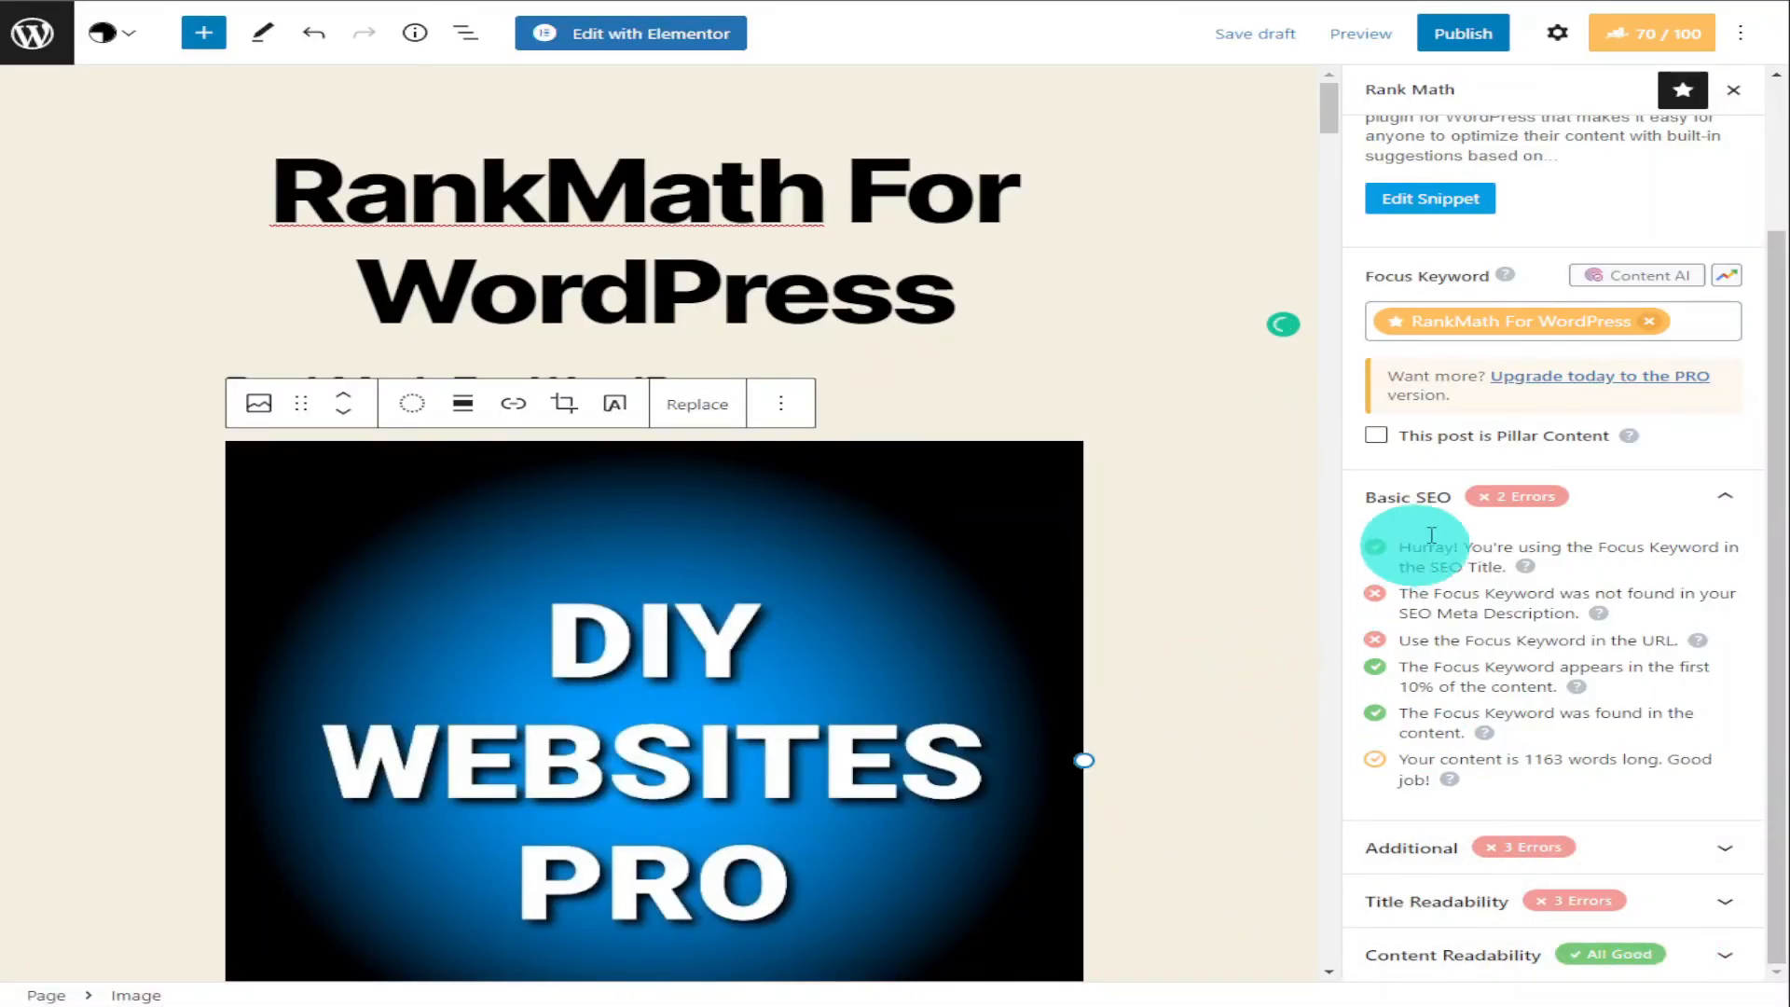
scroll(1499, 277, "up", 1)
scroll(1499, 277, "up", 2)
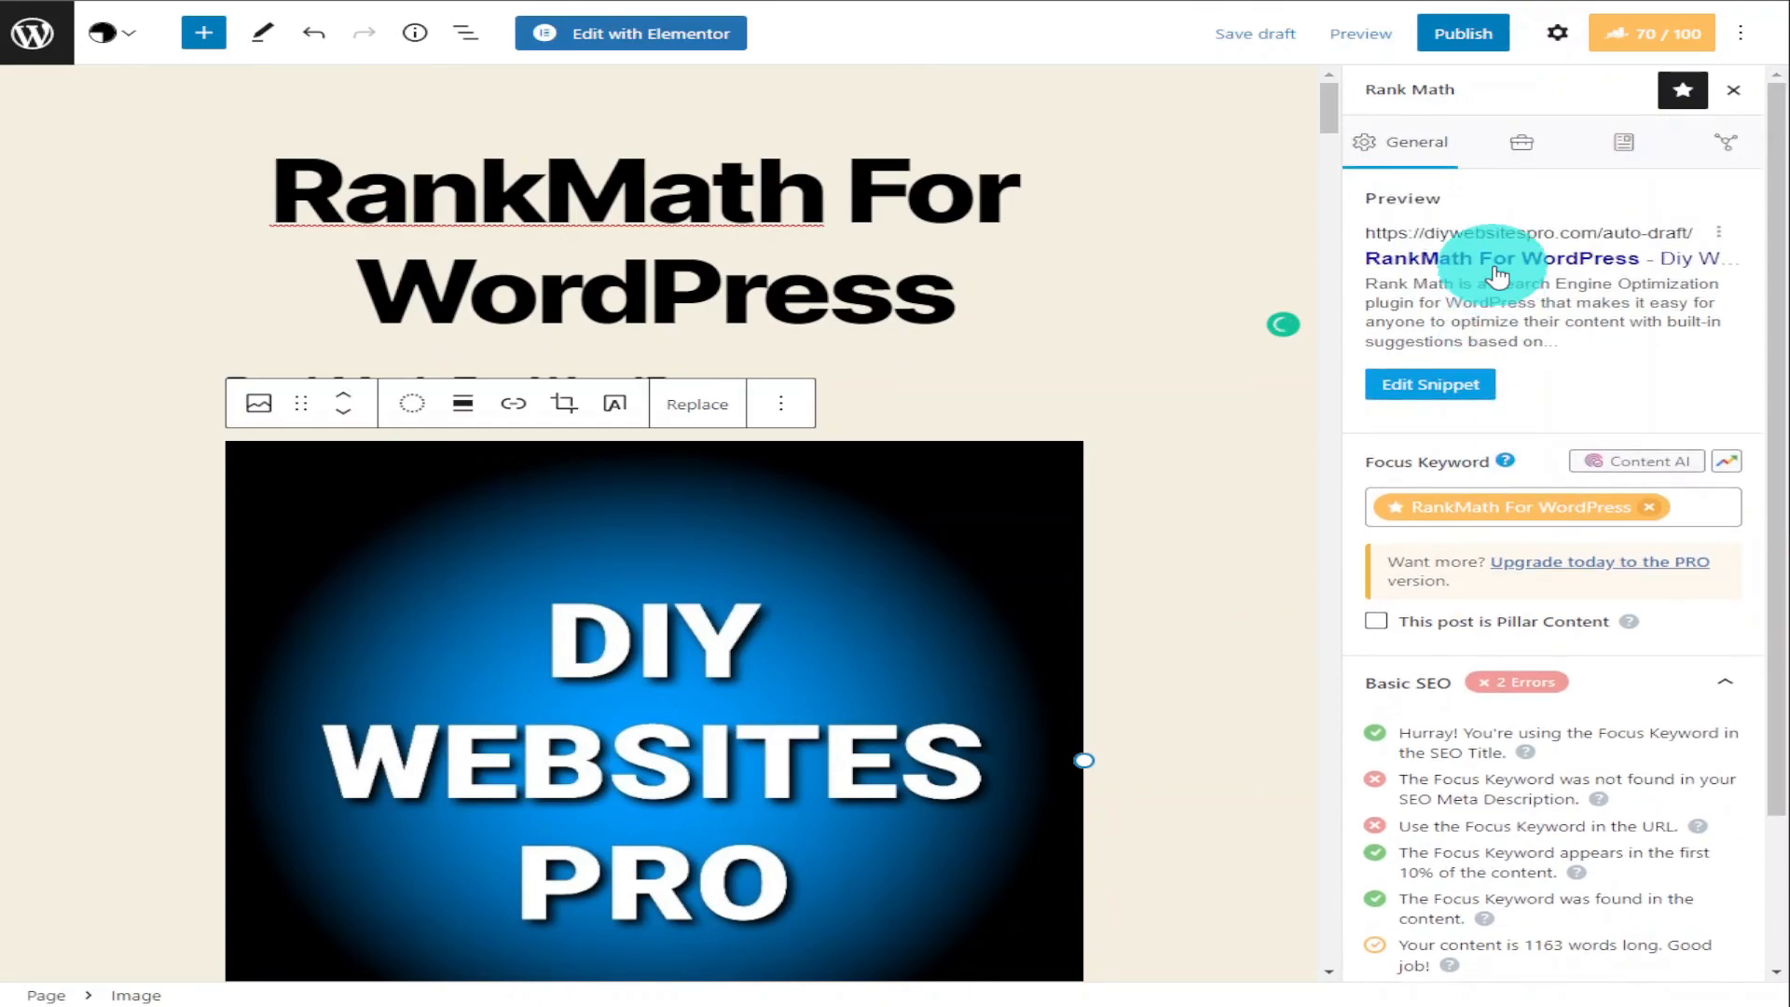